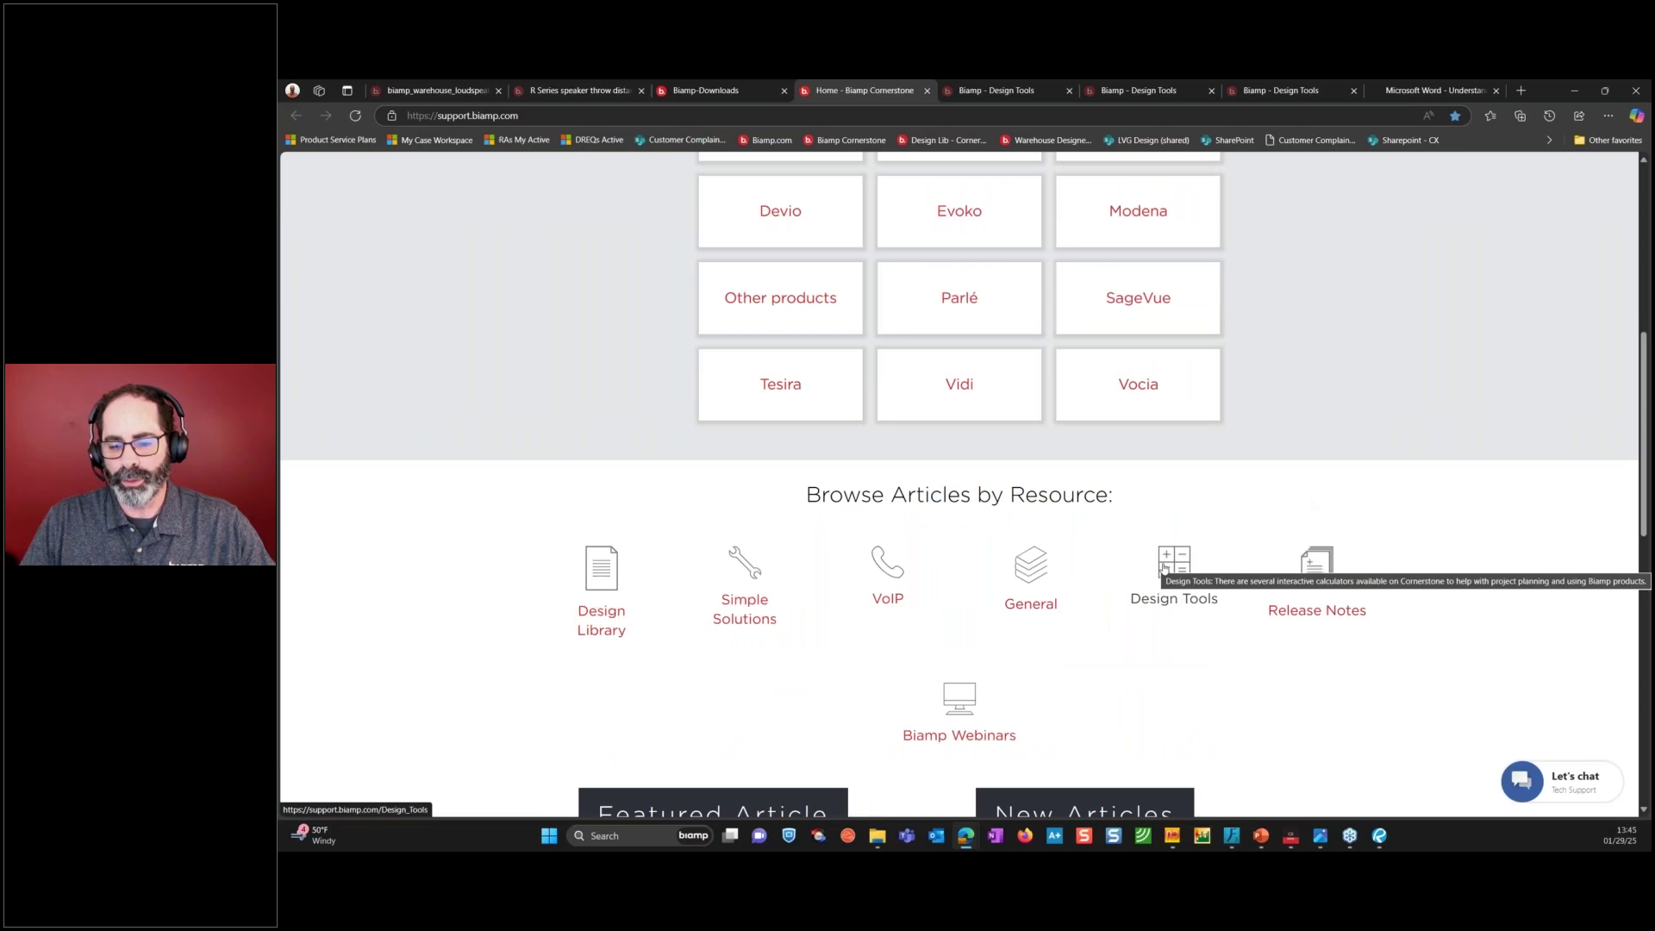
Open the Warehouse Designer from the Design Tools page of the Cornerstone support site.
click(1162, 567)
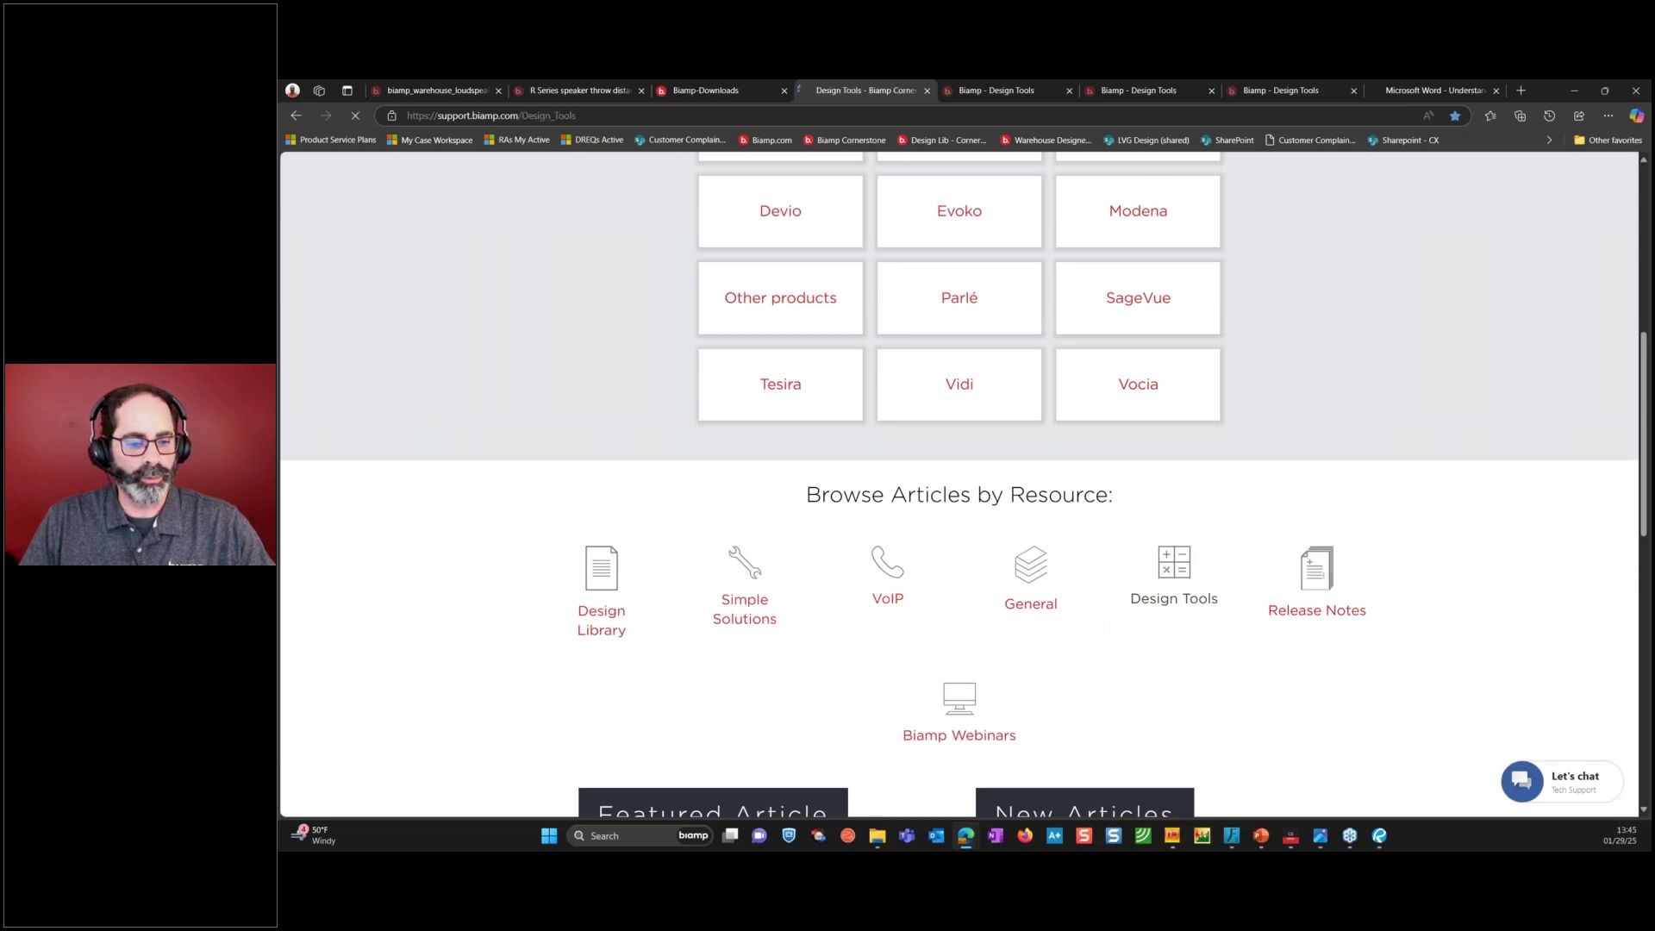
scroll(471, 528, down, 3)
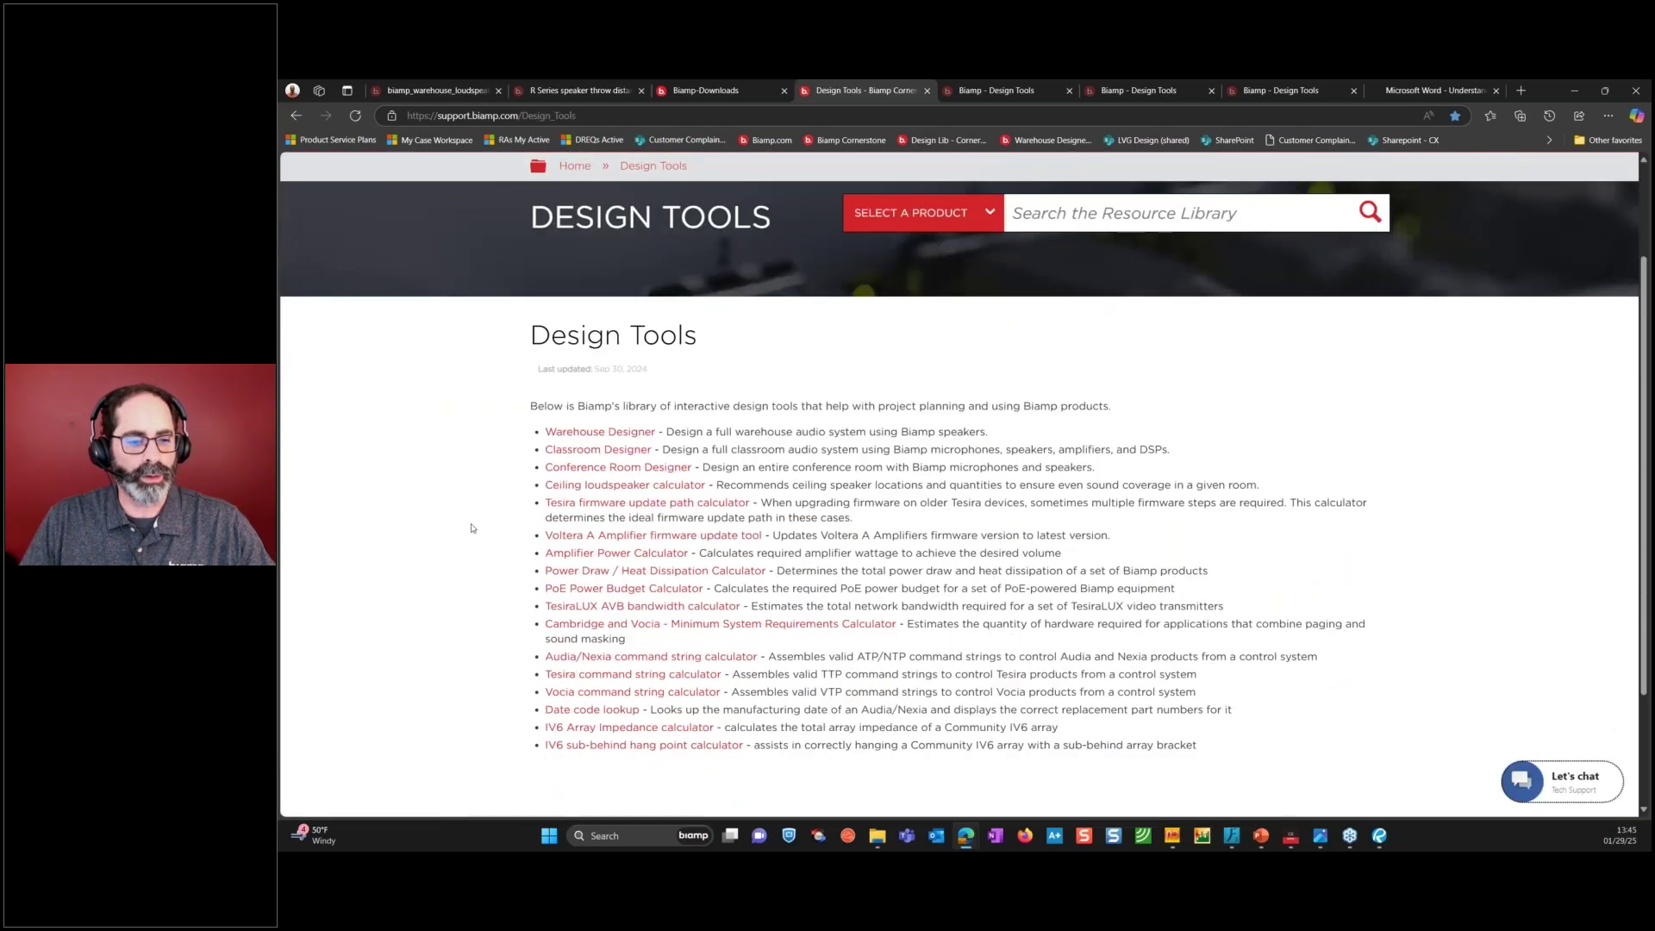
scroll(471, 529, down, 1)
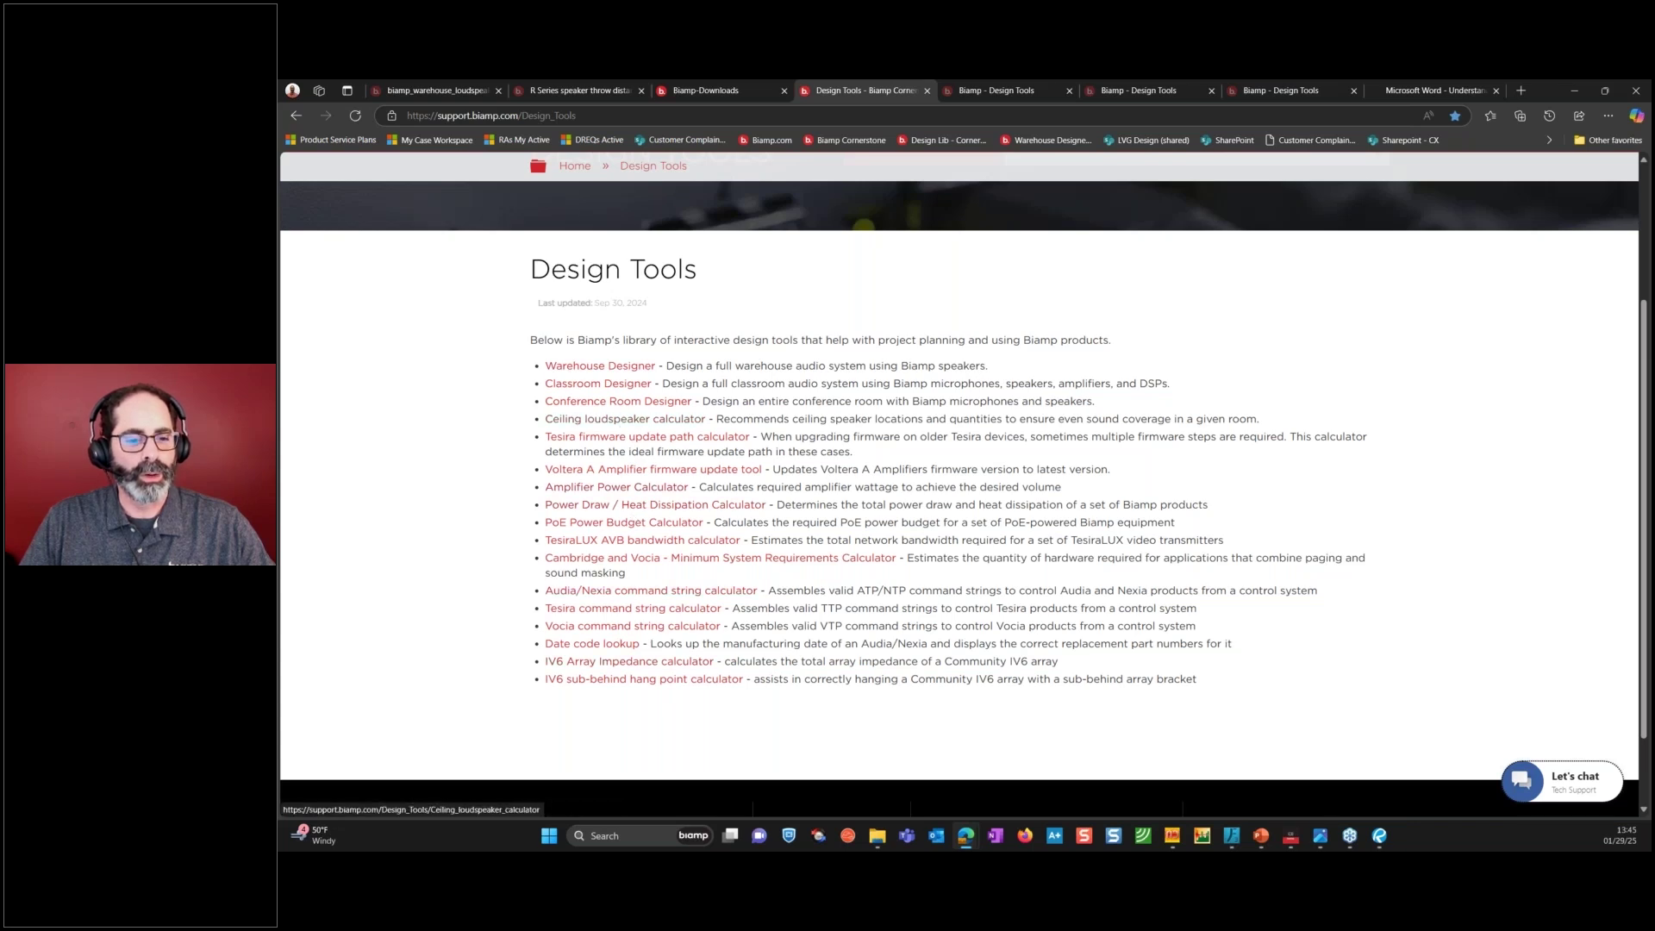
click(590, 370)
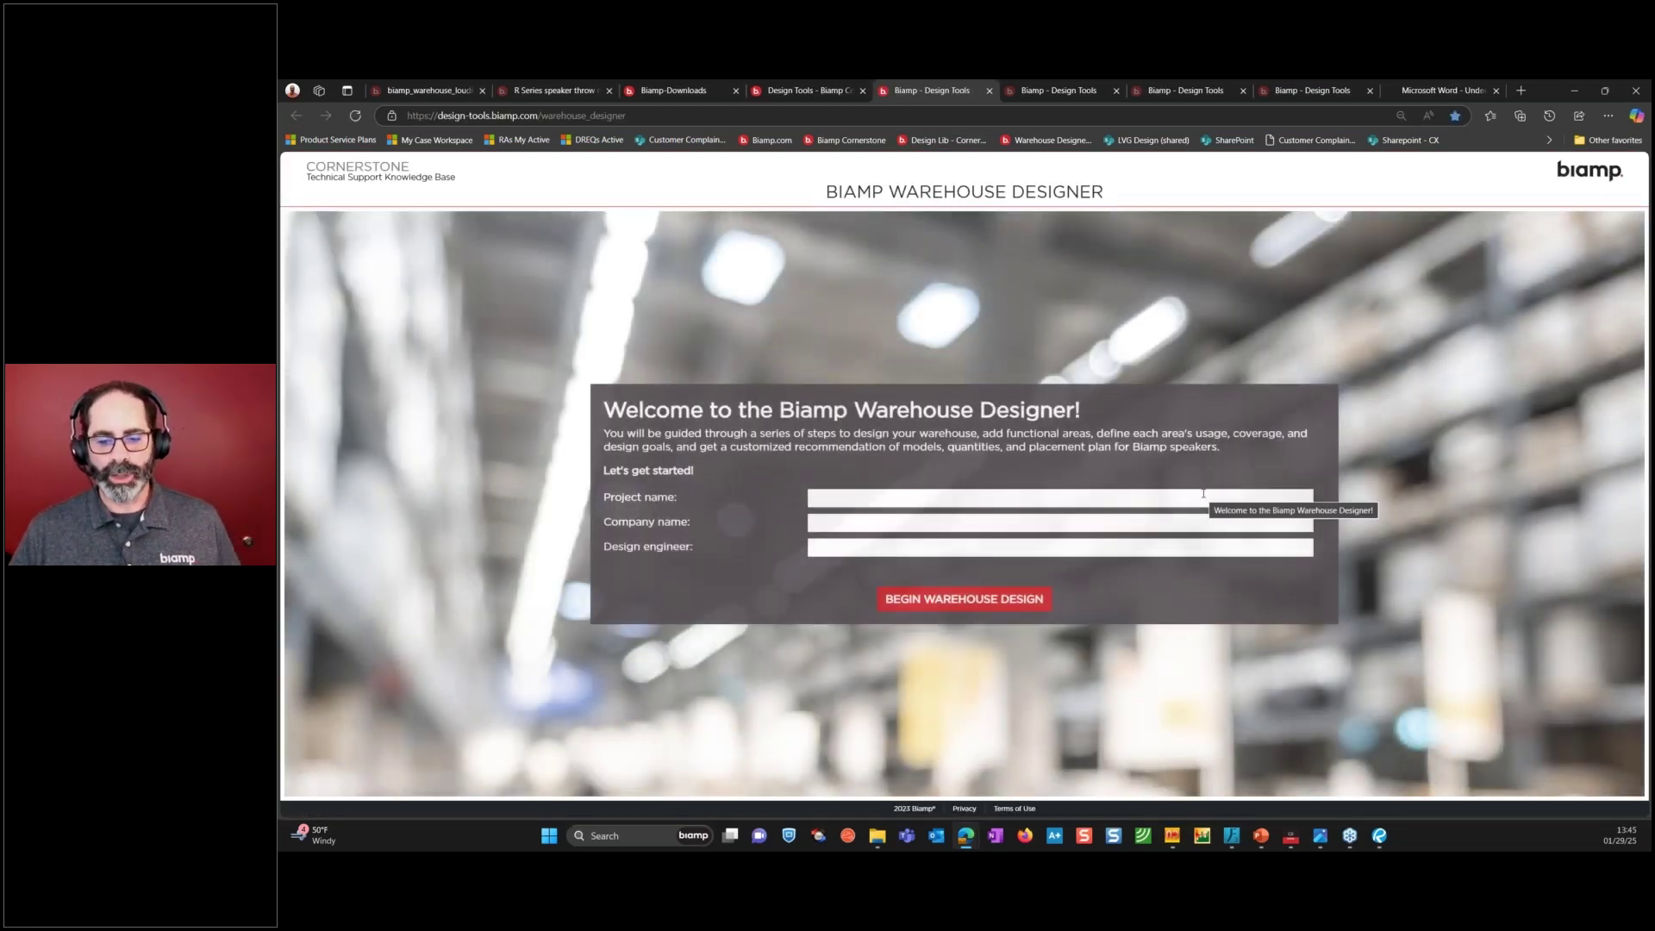
Fill in the project details from the saved Sample WH entry, rename the project My WH, and begin the warehouse design.
click(1200, 503)
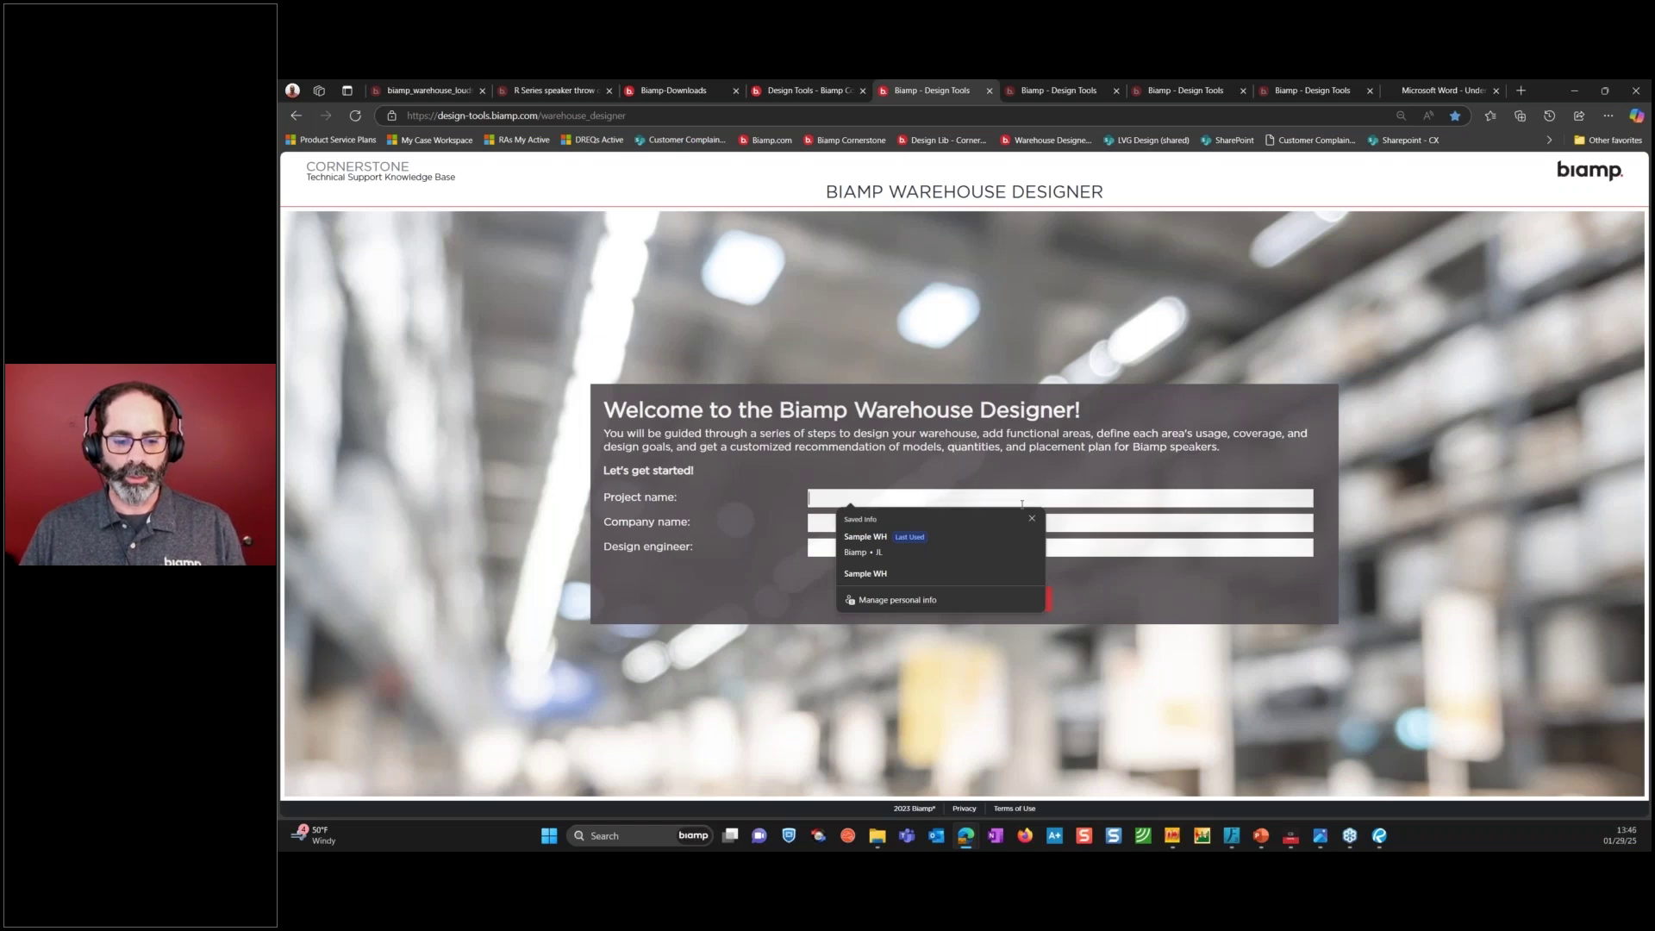
click(905, 542)
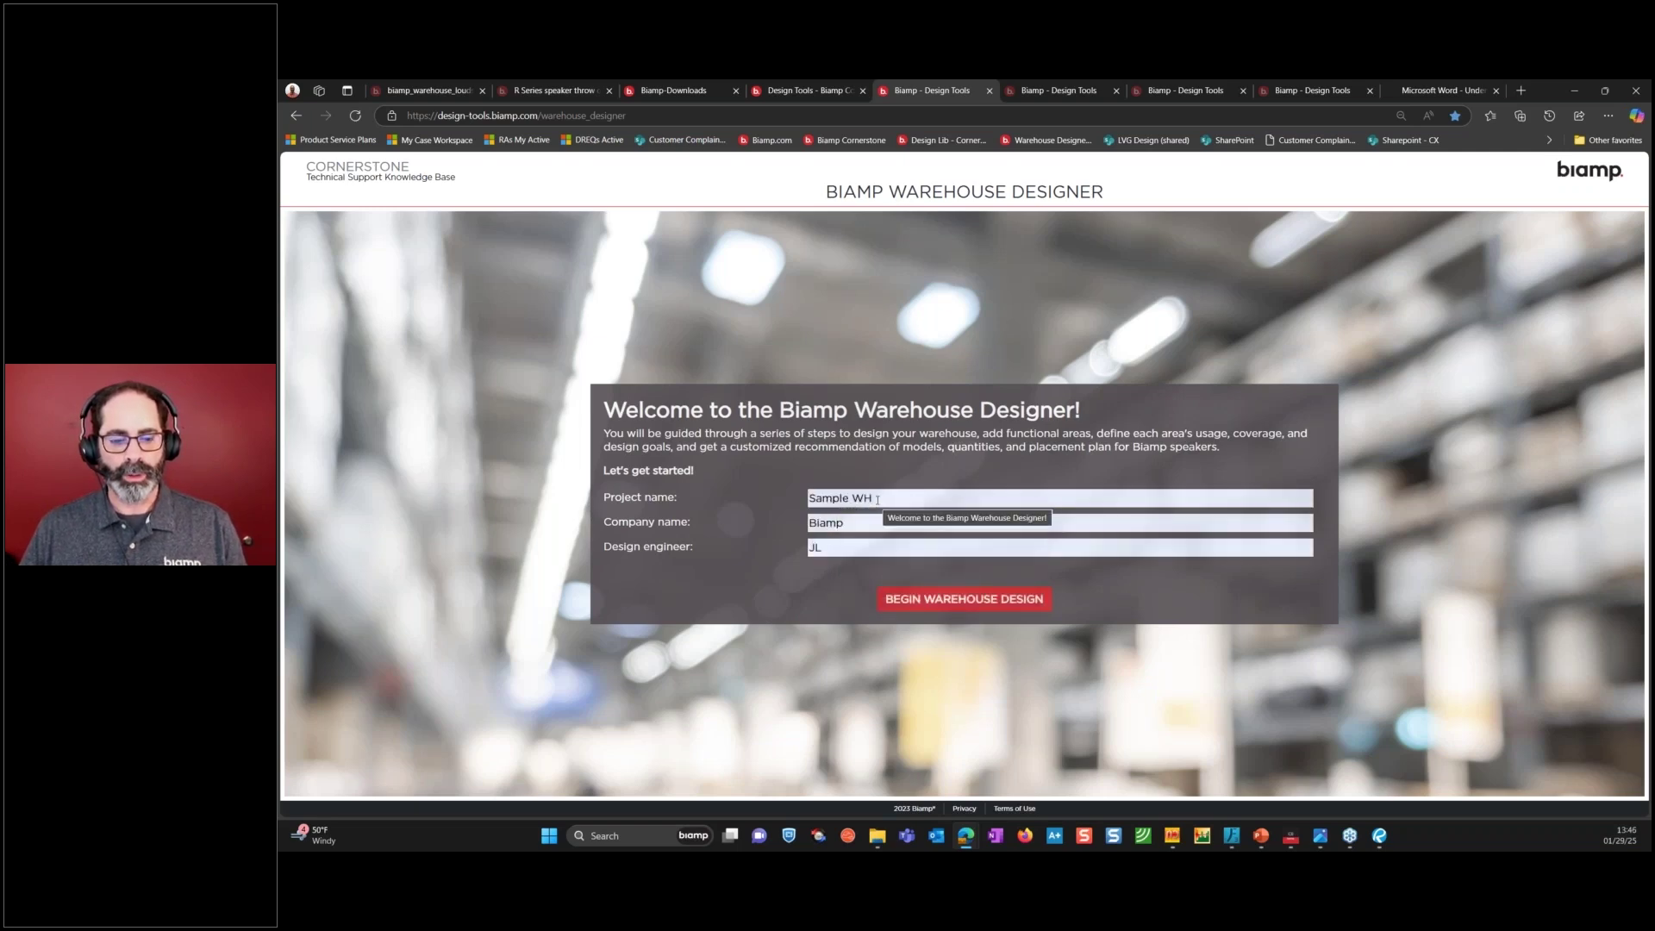
click(873, 498)
drag(873, 498, 809, 498)
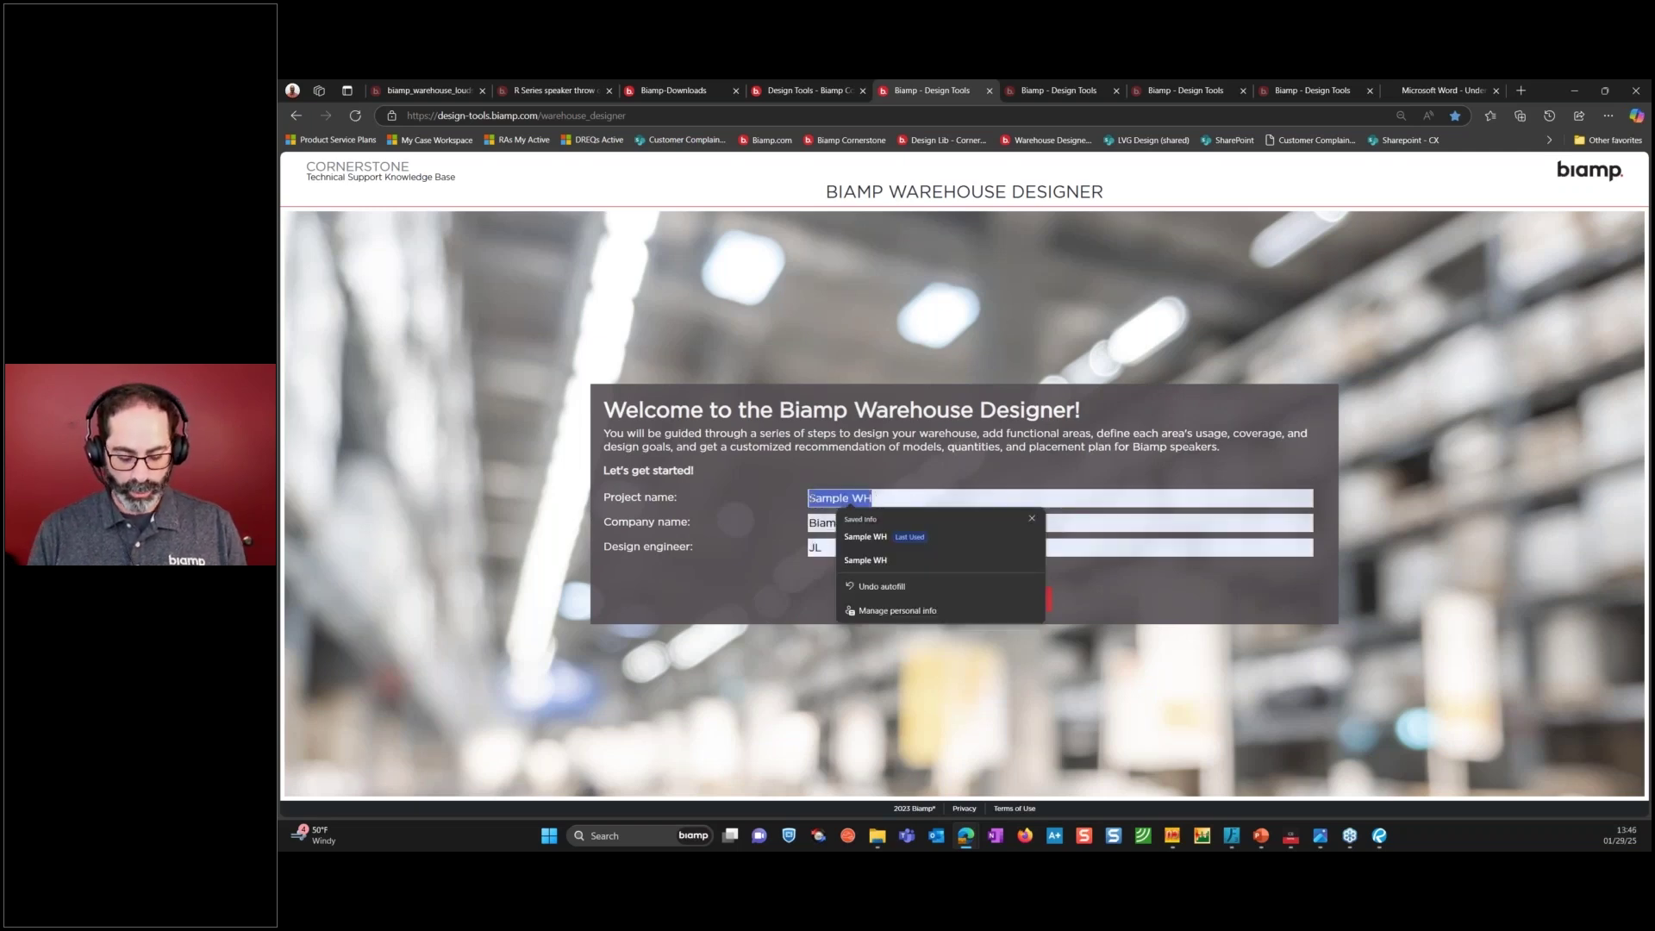
text(My WH)
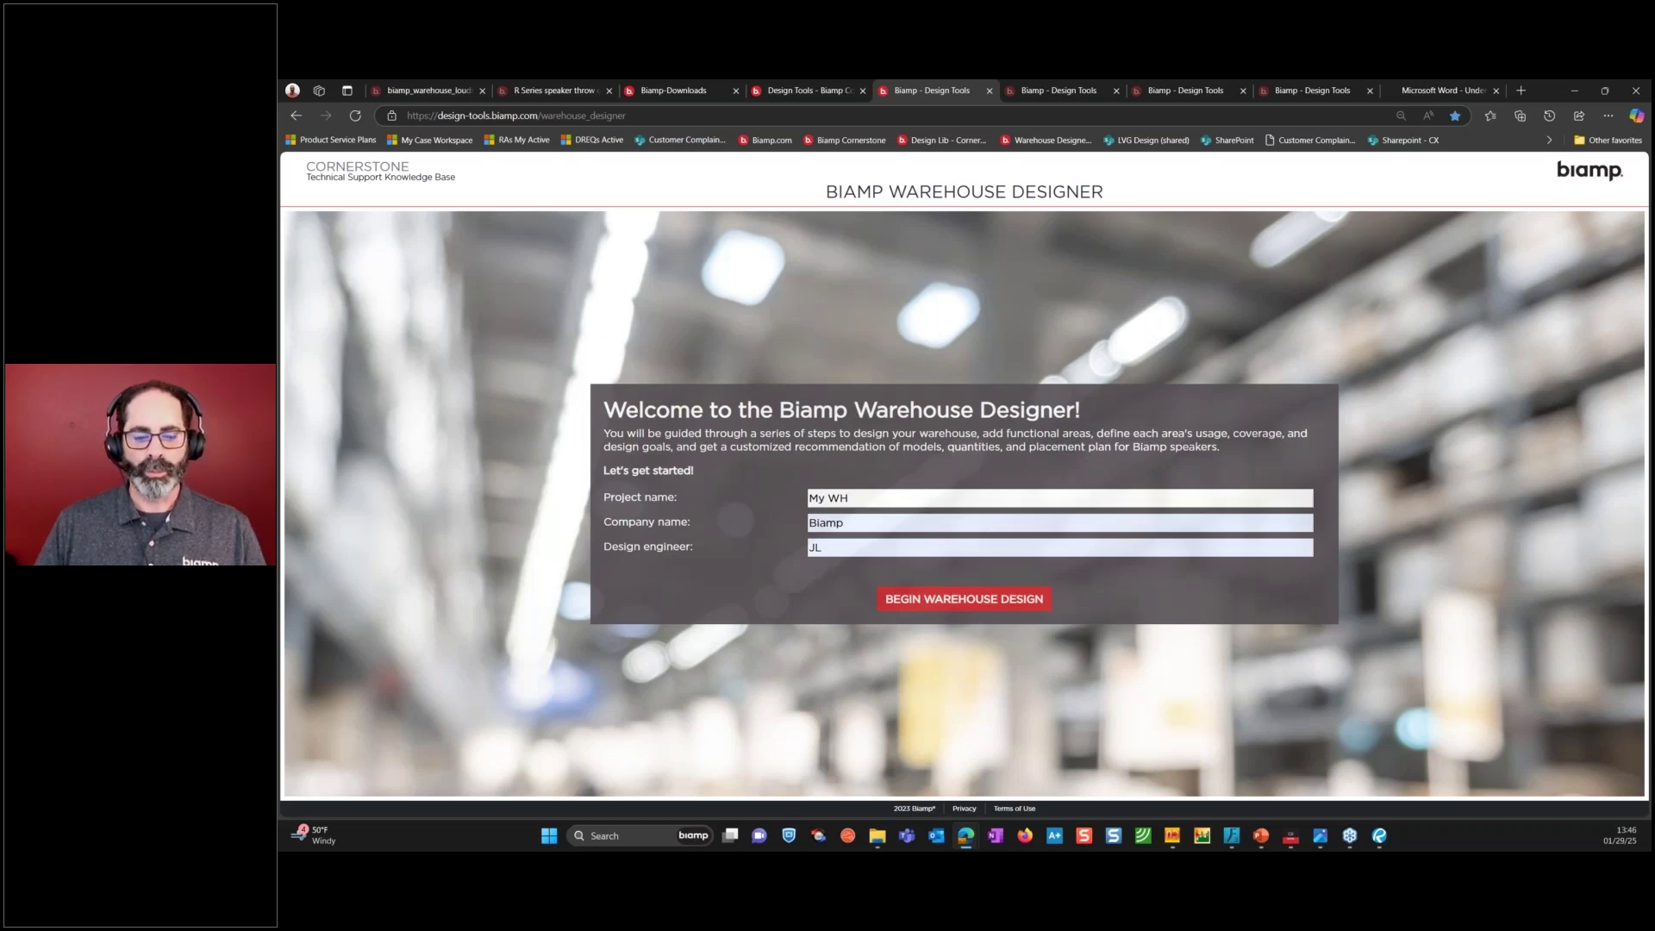
click(918, 603)
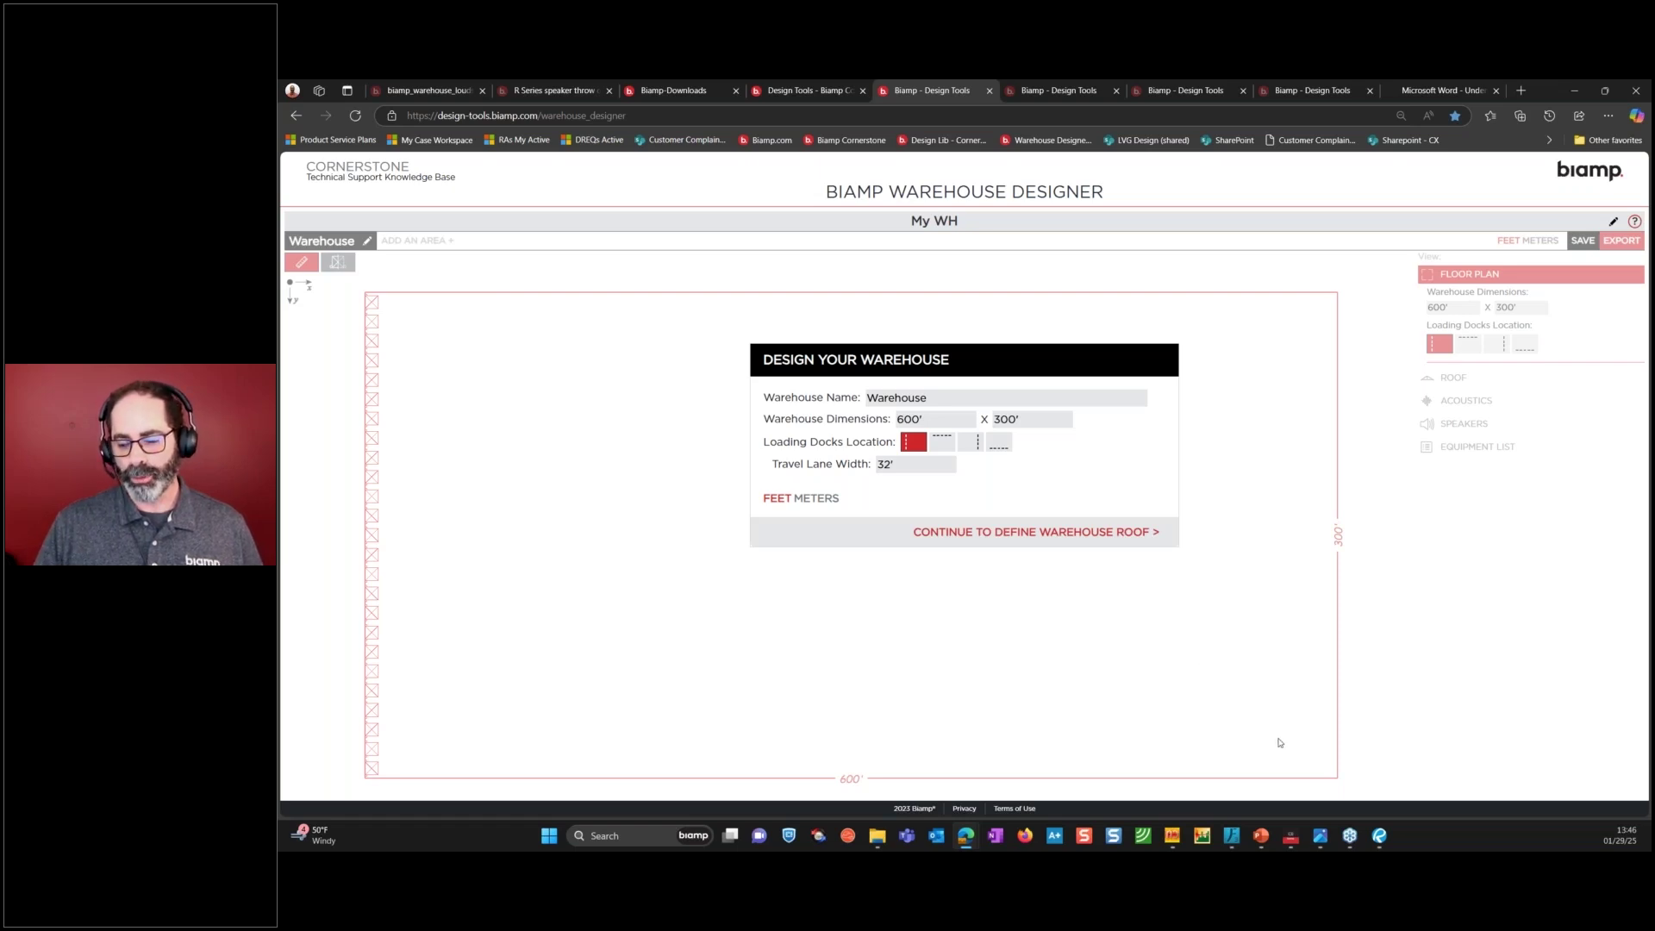
Switch to the Warehouse Simplified Floor Plan image to examine its overall dimensions and dock placement, and return to the browser.
mouse_move(1322, 841)
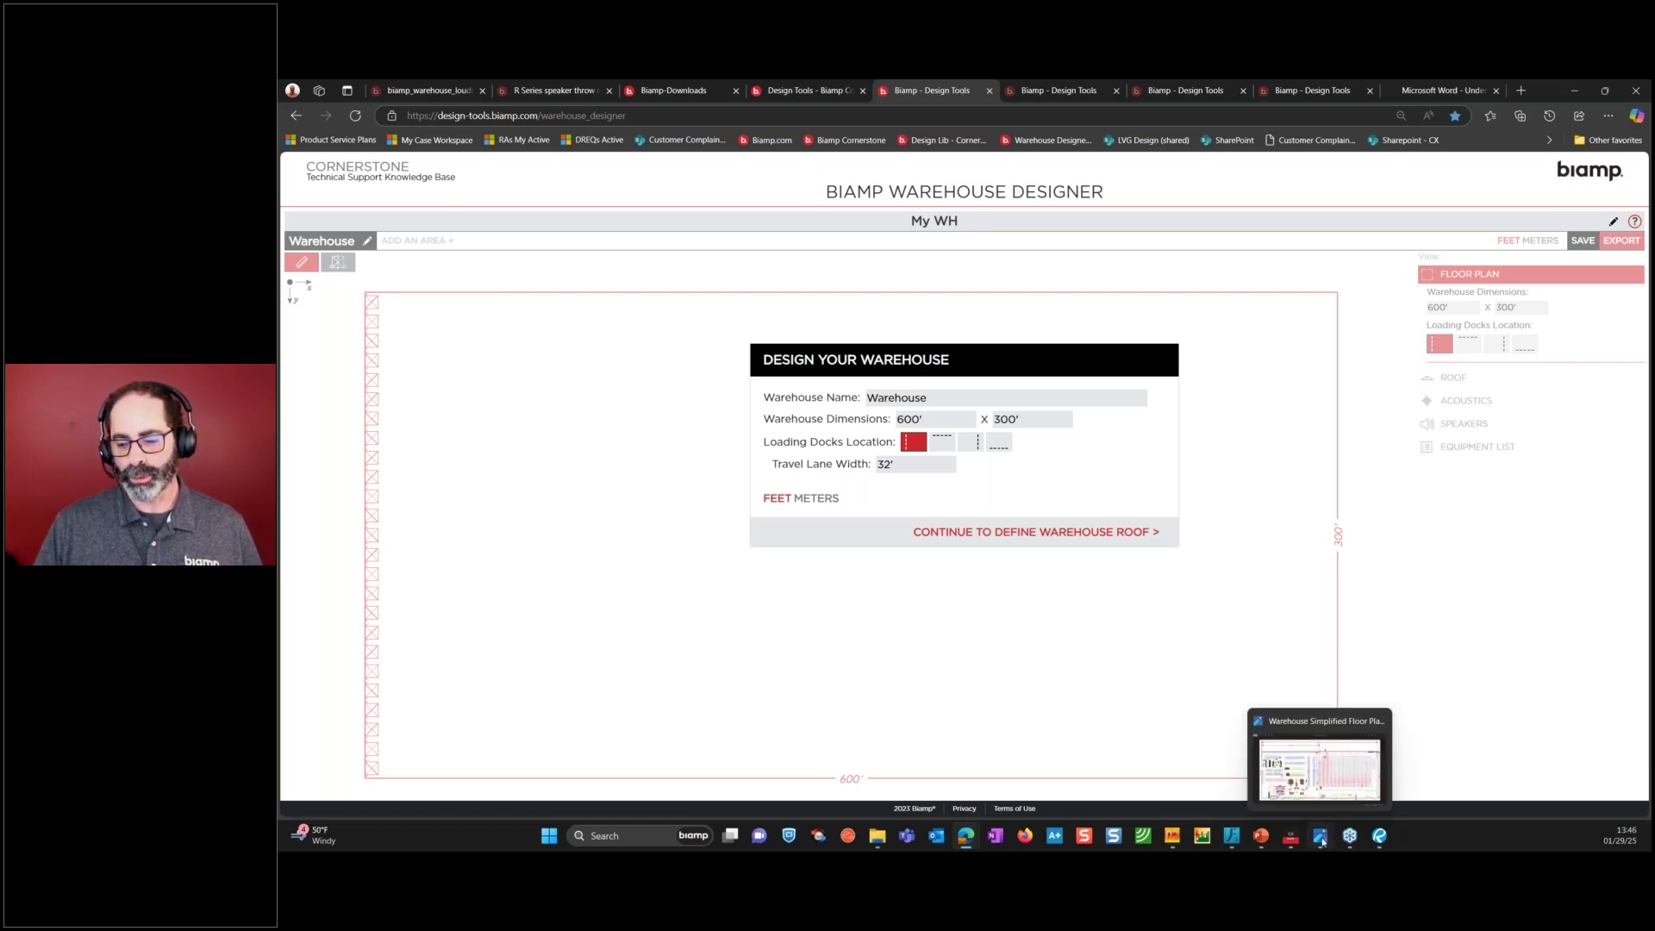
click(1322, 840)
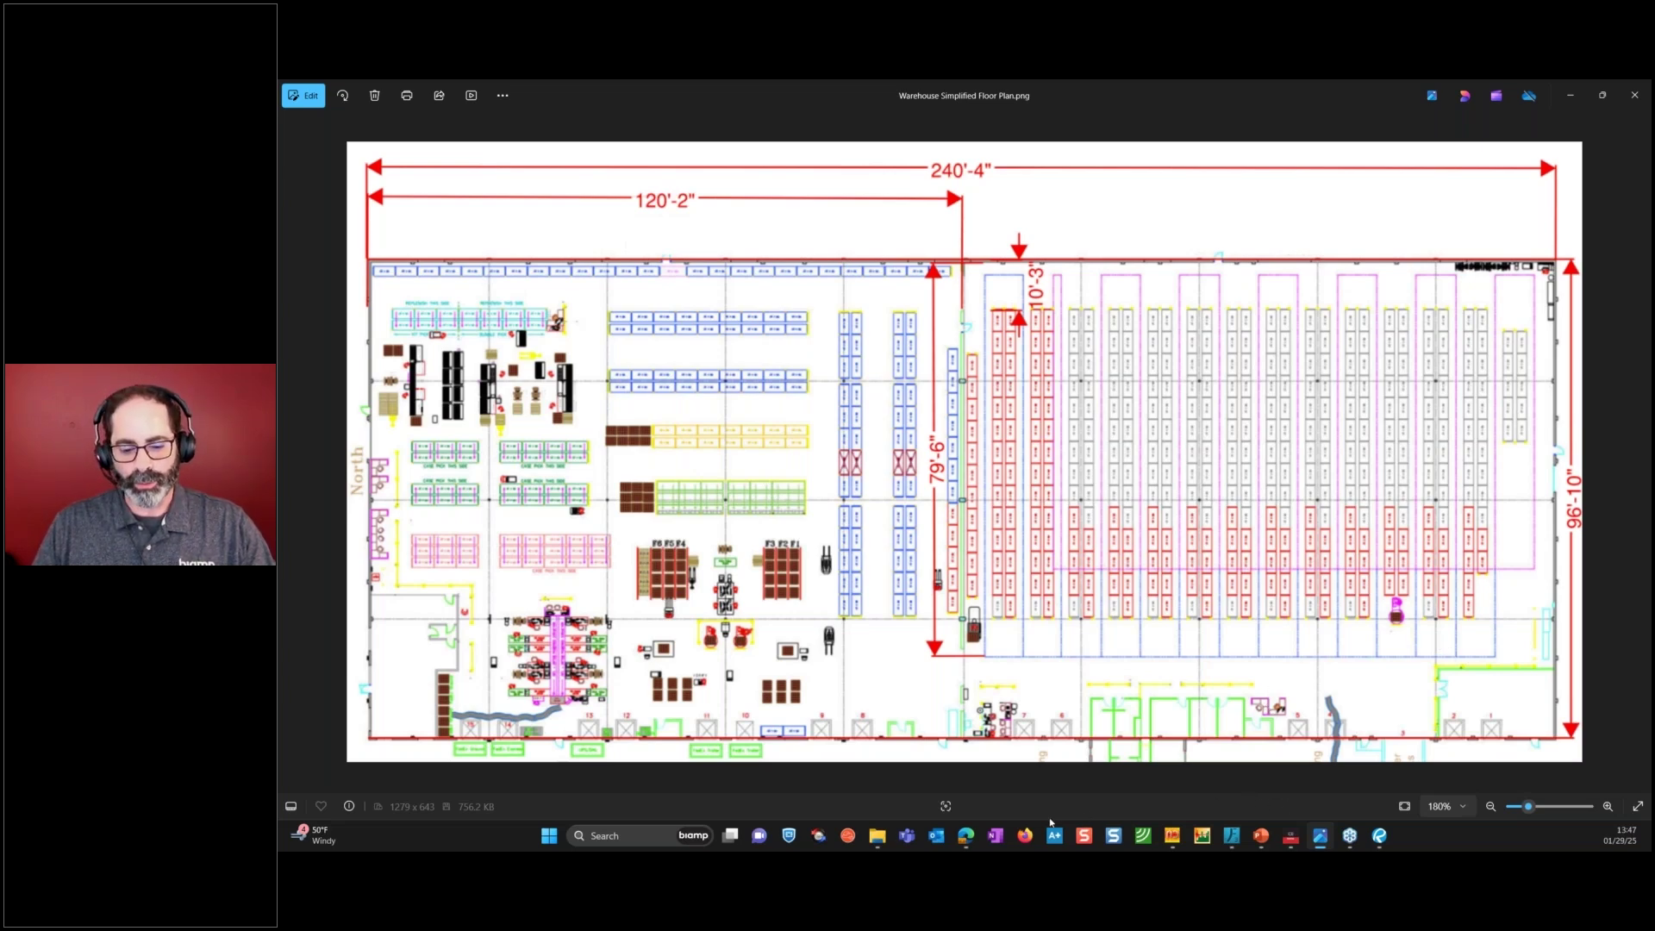
mouse_move(966, 835)
click(1010, 795)
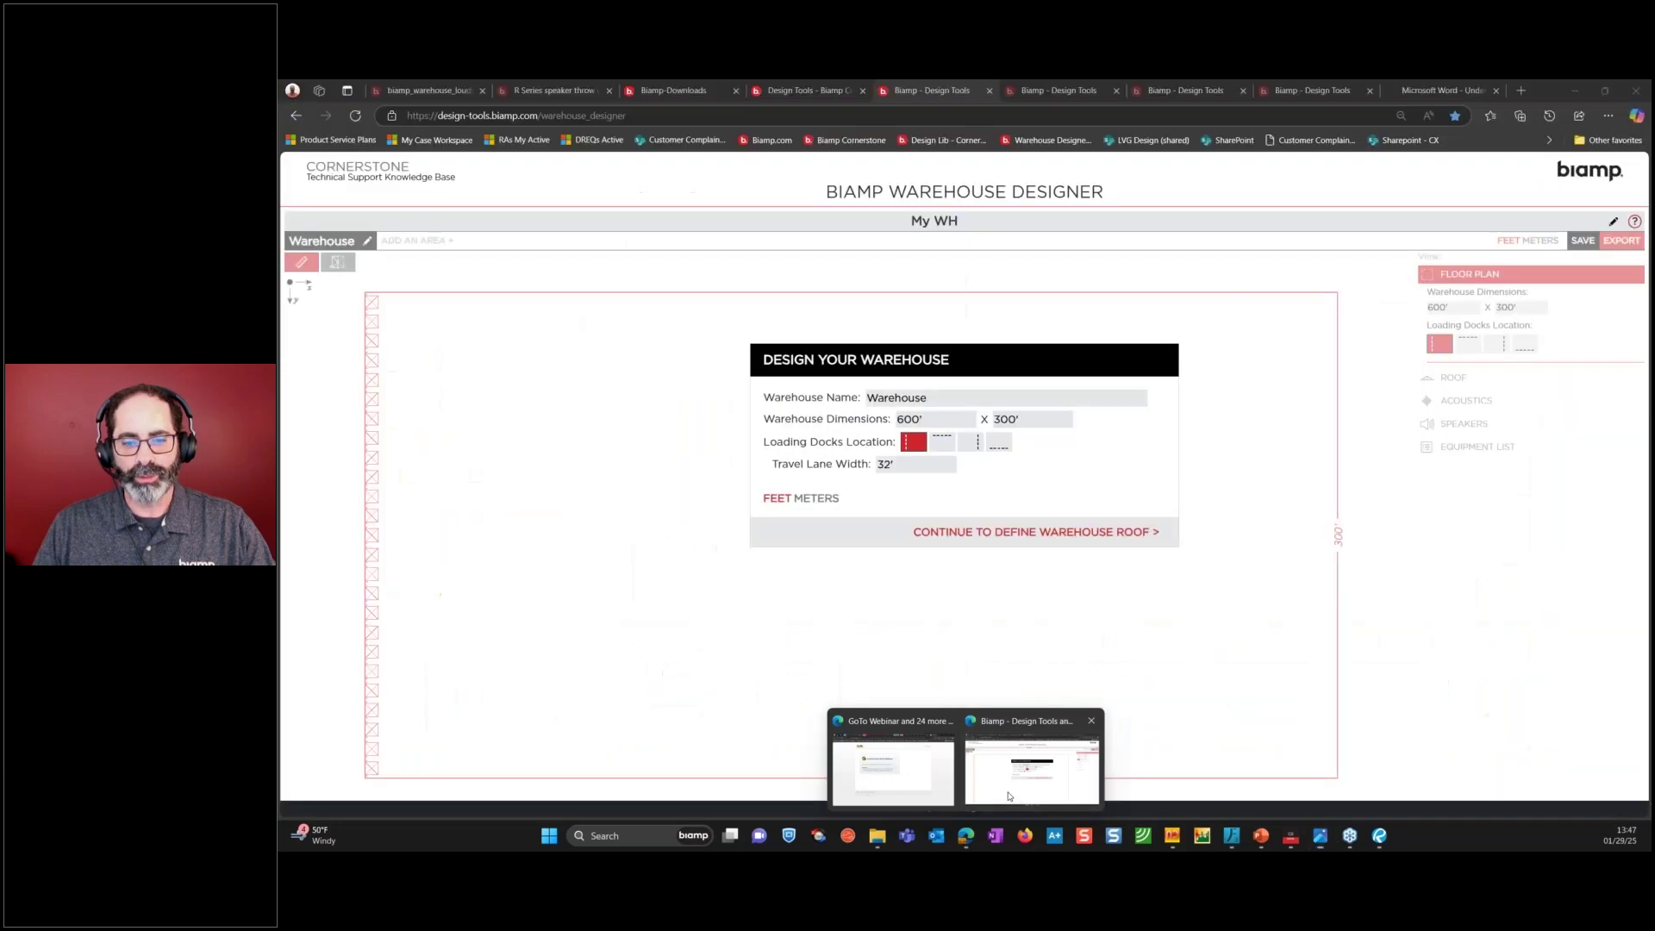
click(1303, 91)
click(1207, 100)
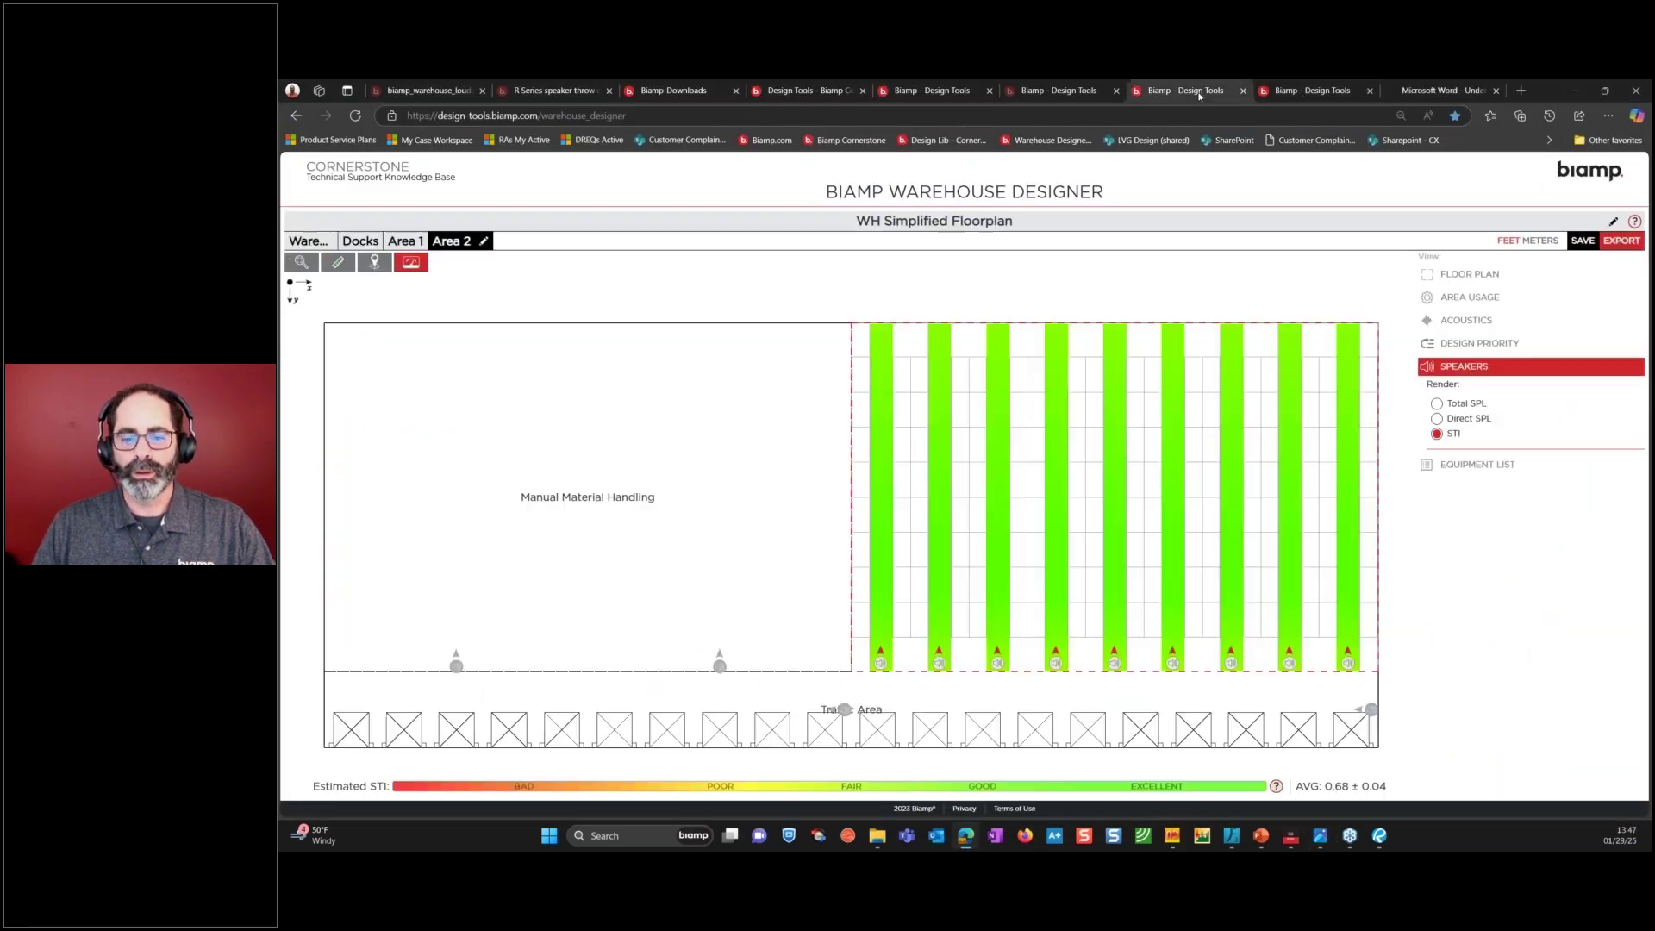
click(1078, 93)
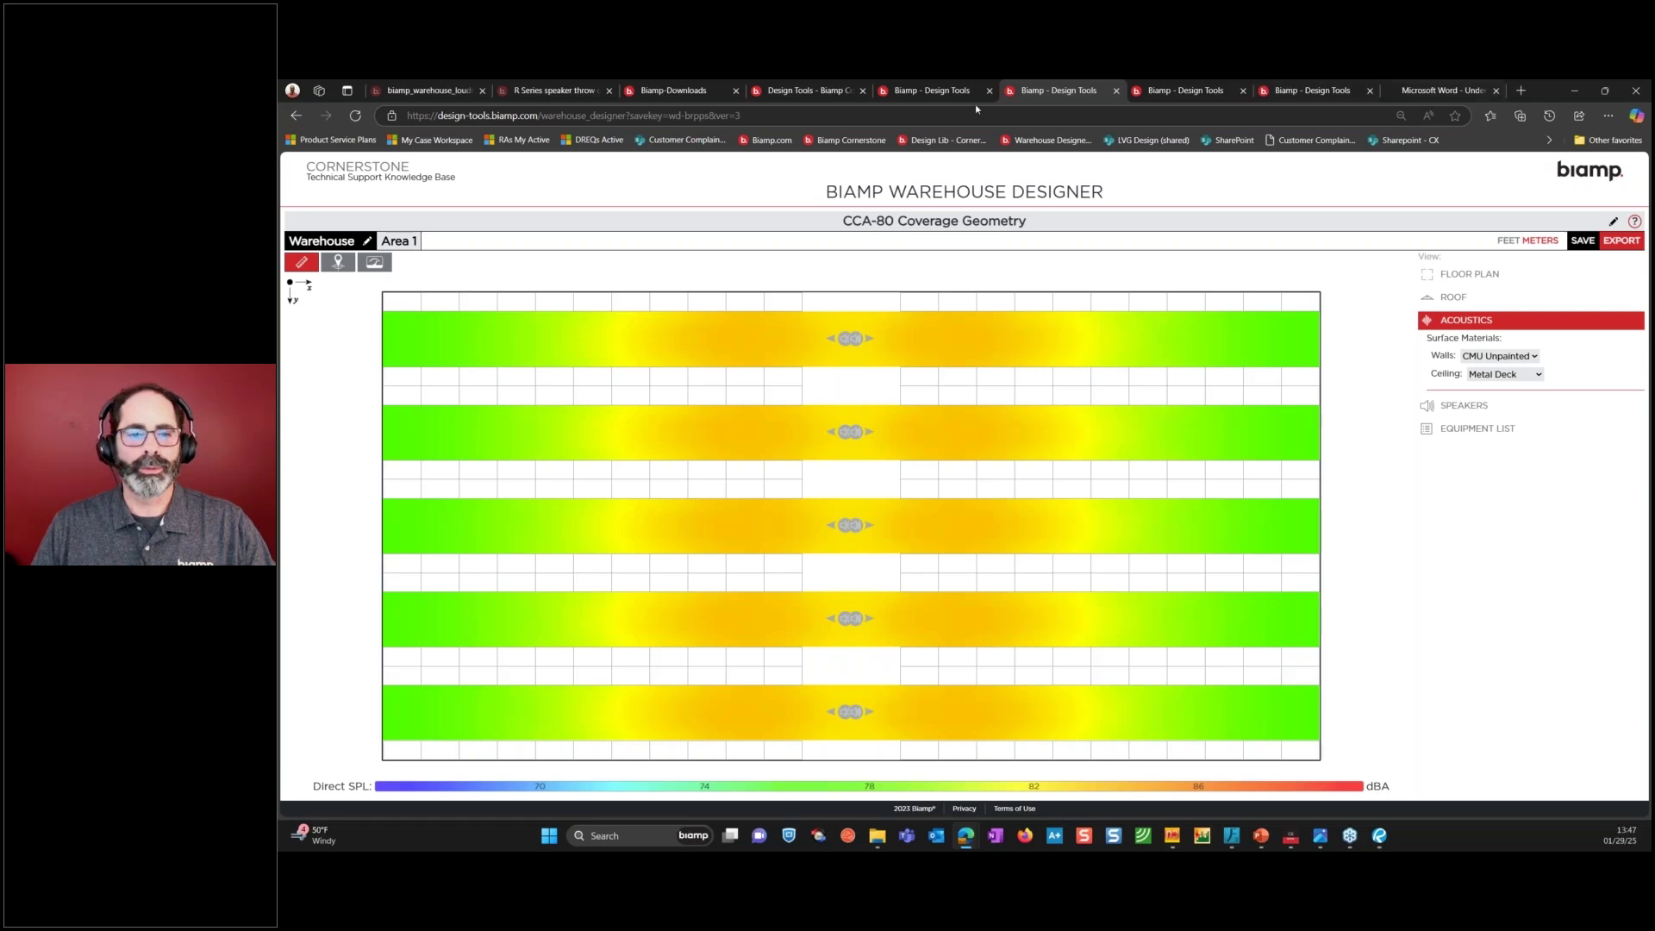
click(942, 93)
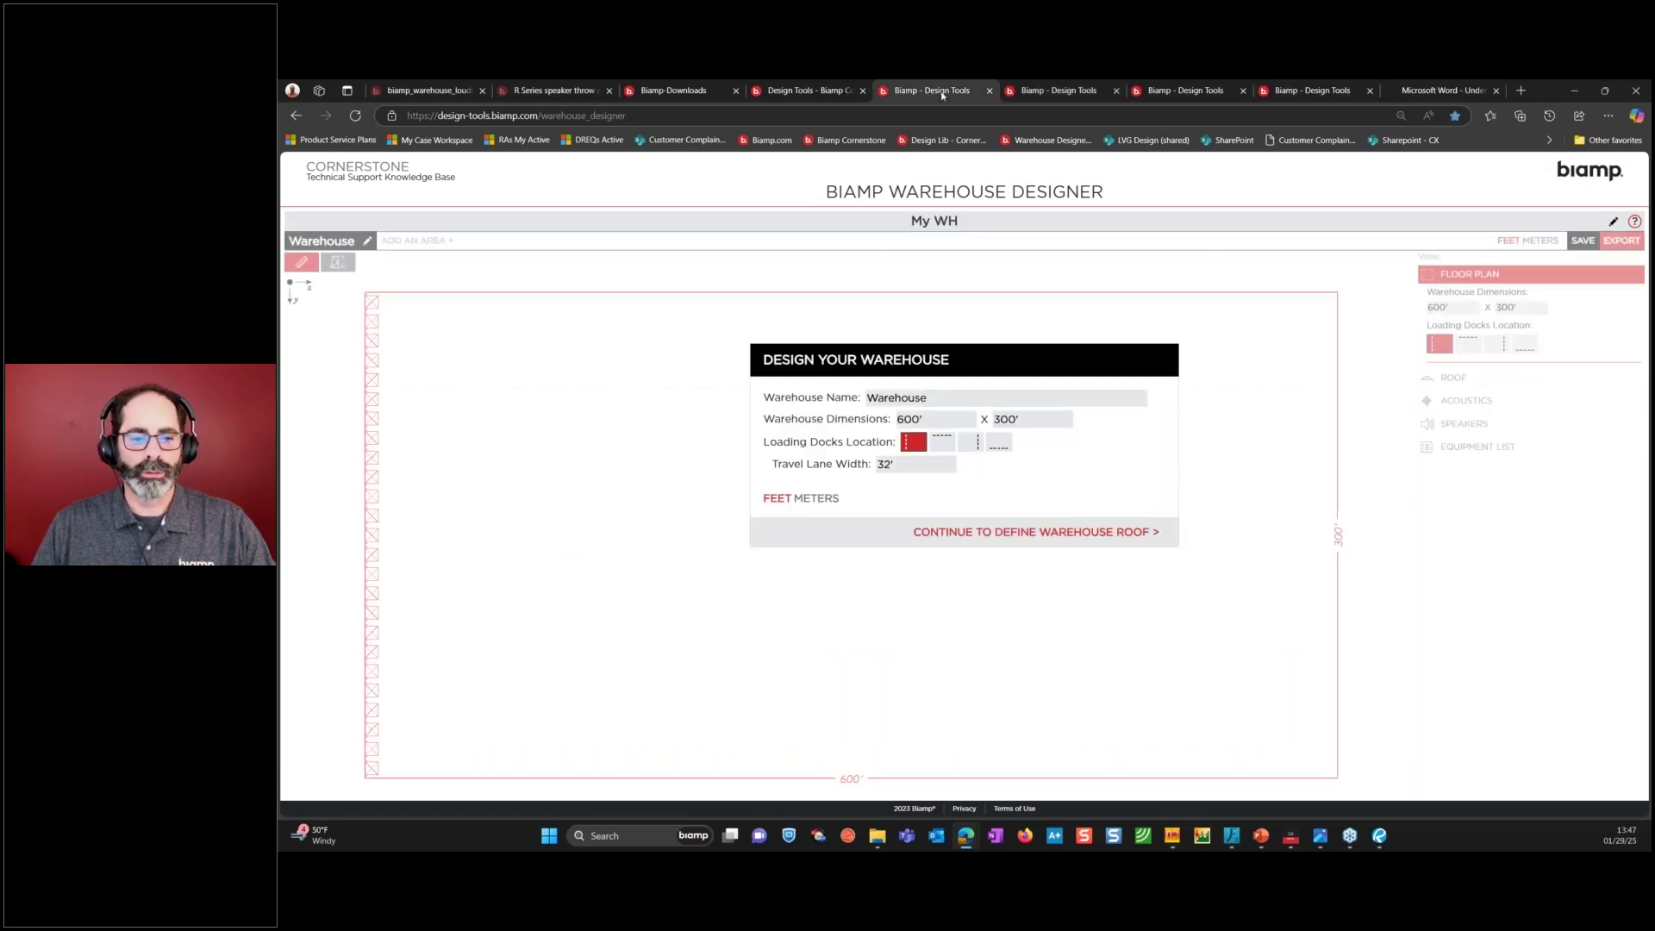
click(828, 97)
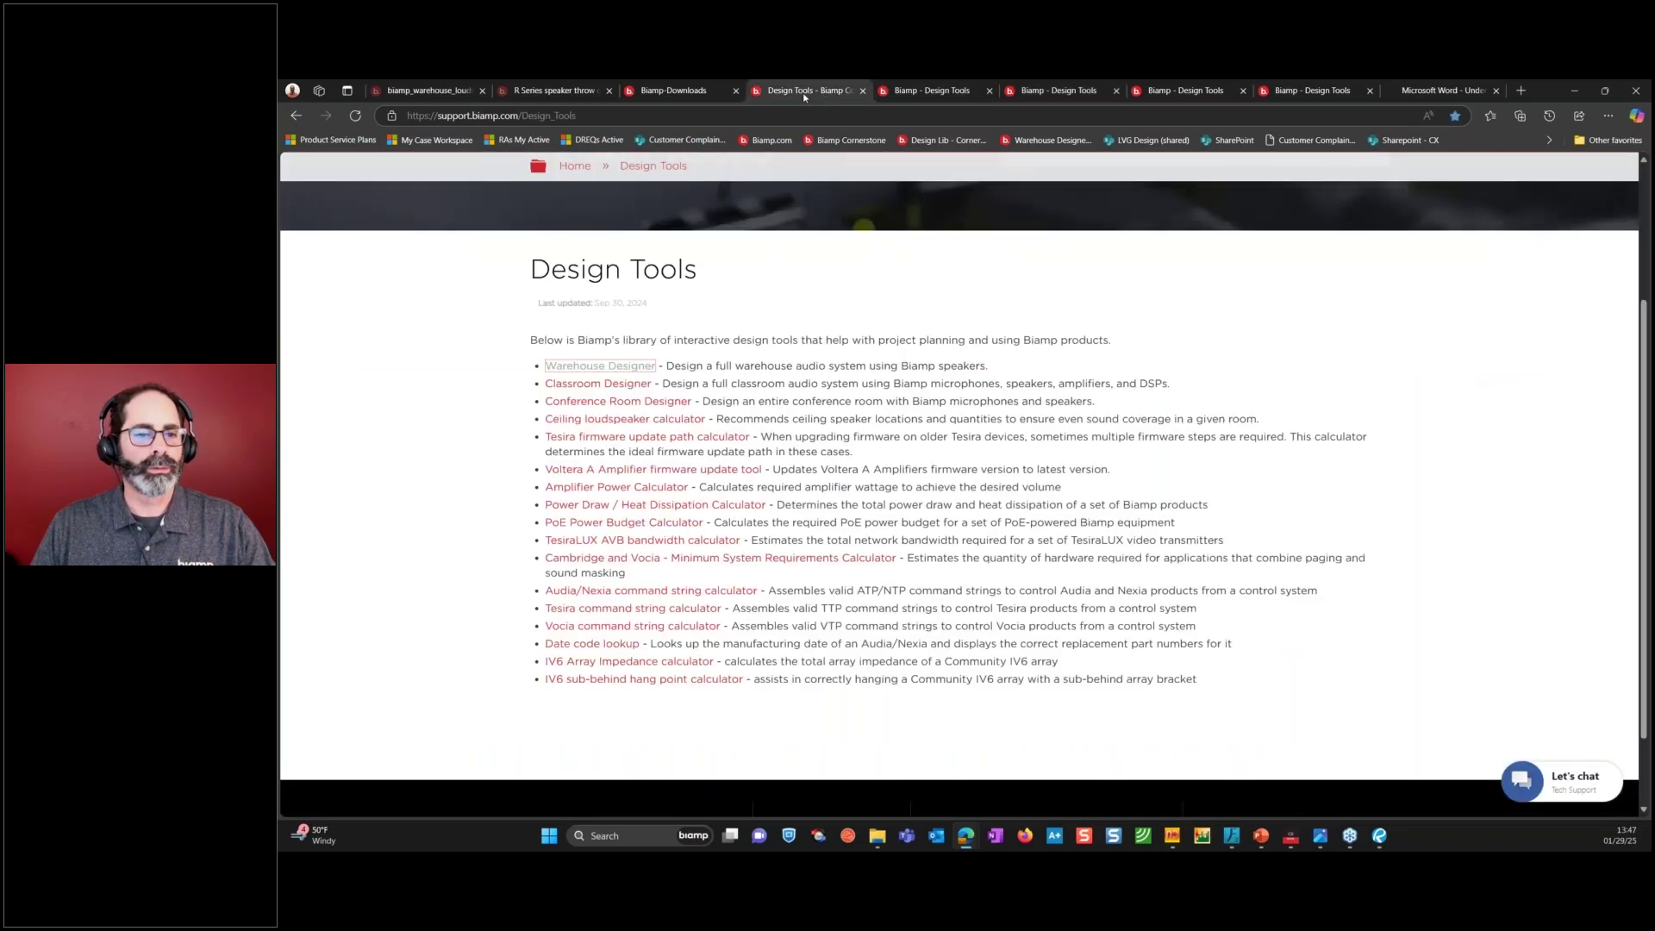
click(943, 93)
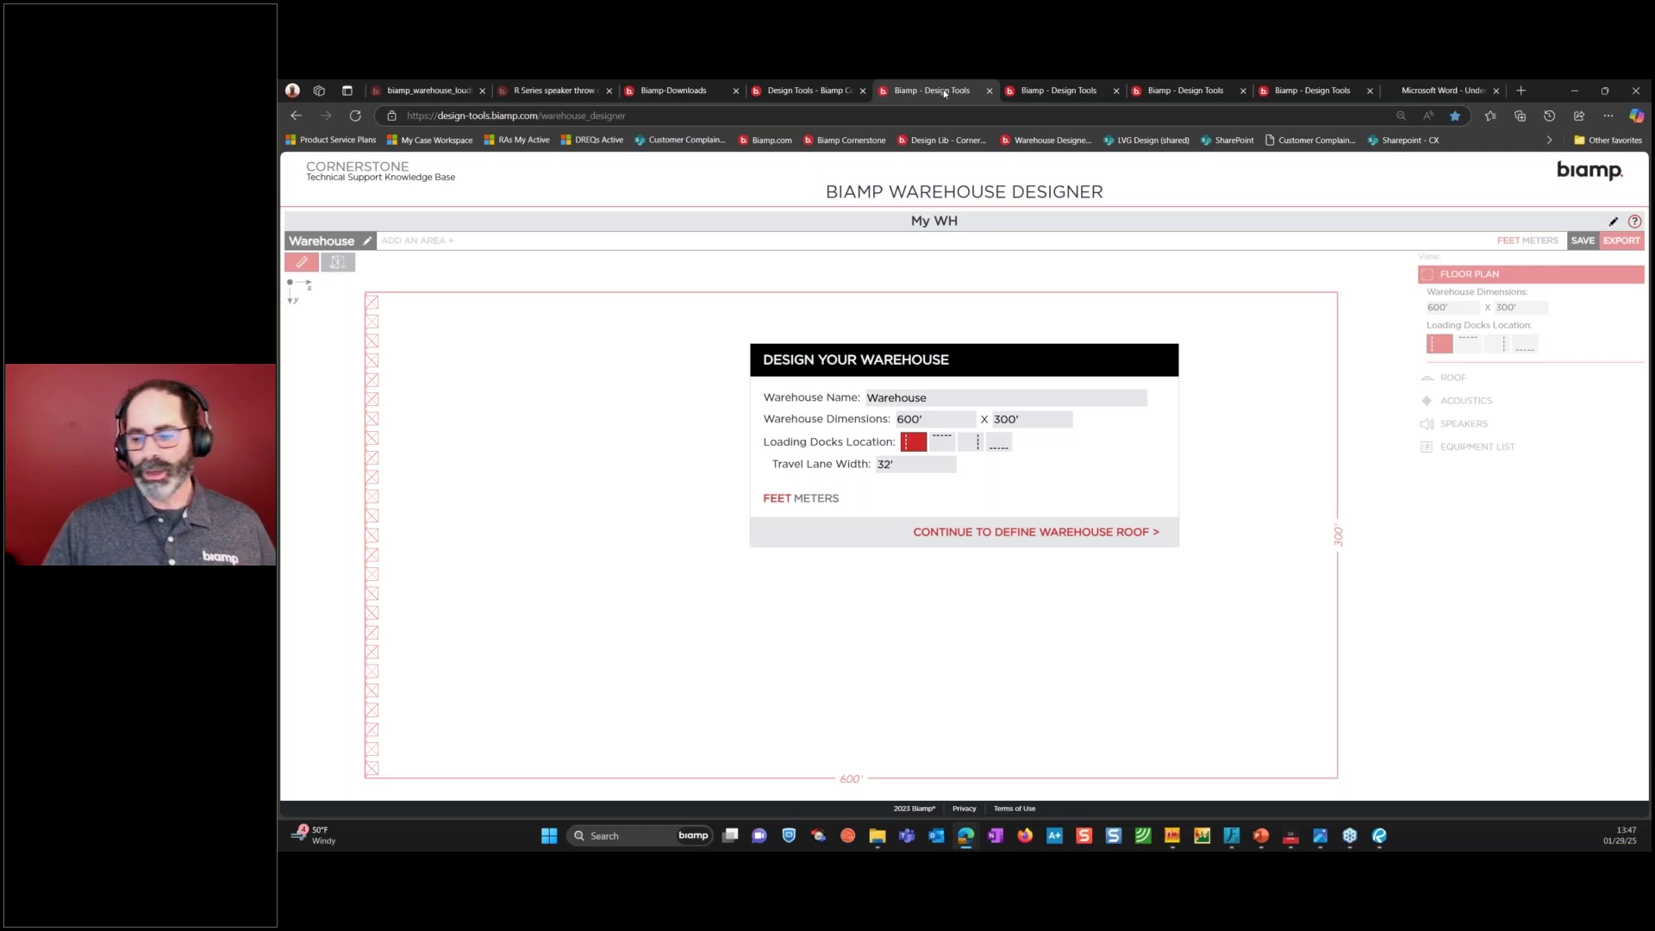
Bring up the Warehouse Simplified Floor Plan image again and clear its window from in front of the warehouse design.
mouse_move(1379, 825)
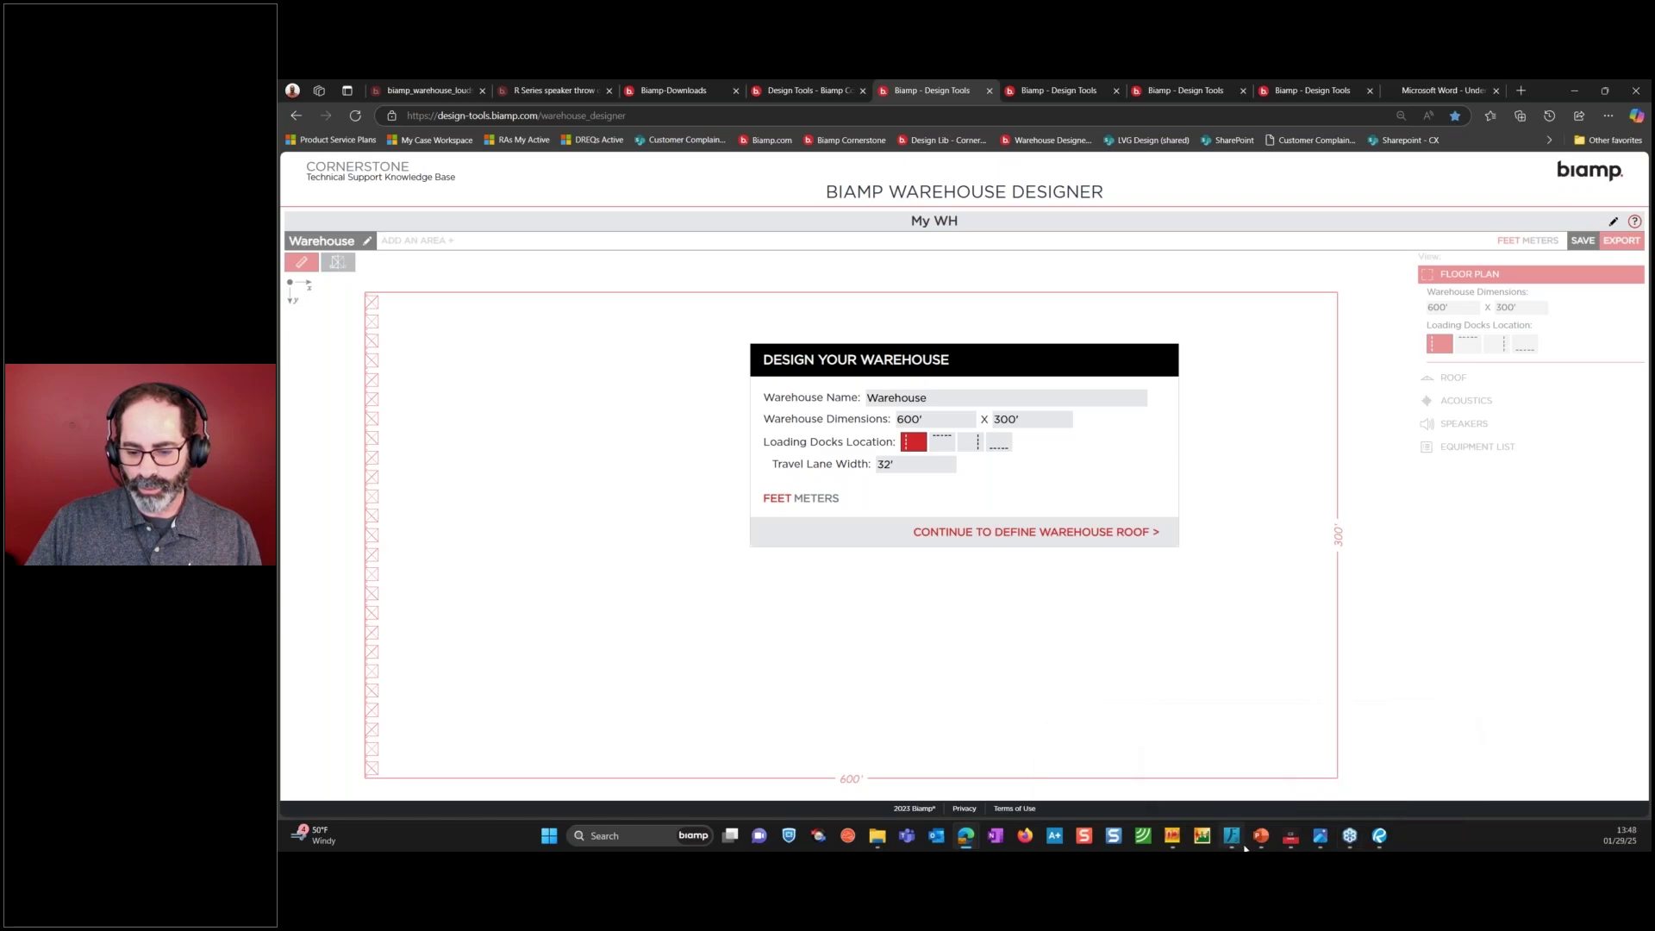
click(1319, 835)
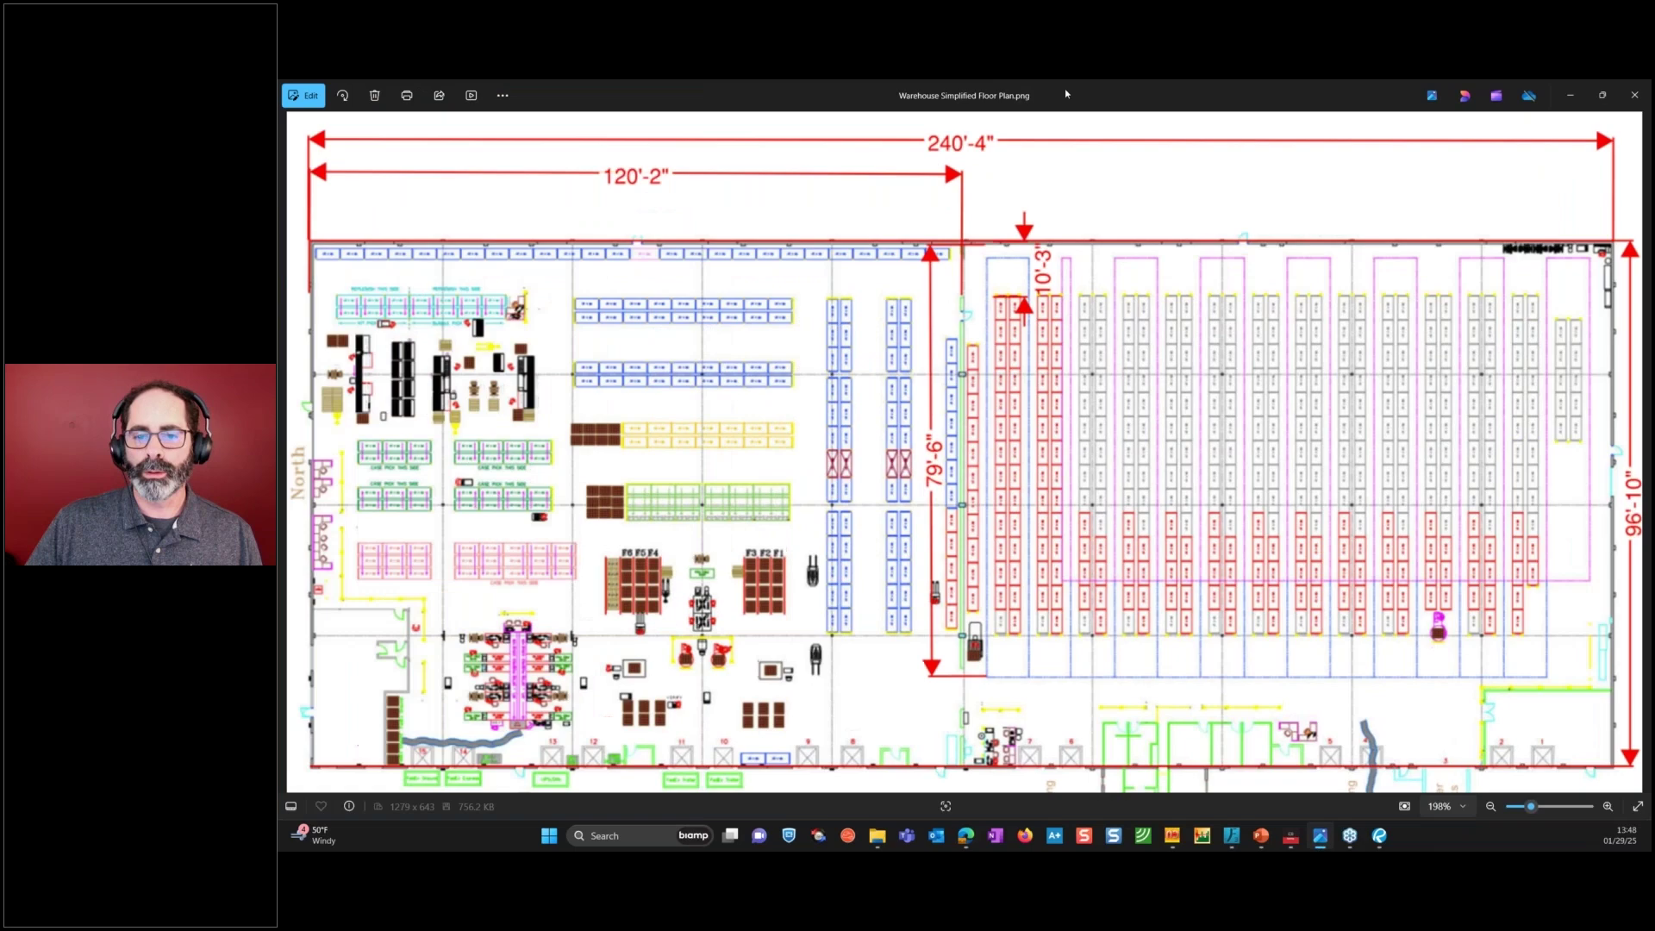
drag(1064, 119, 1082, 243)
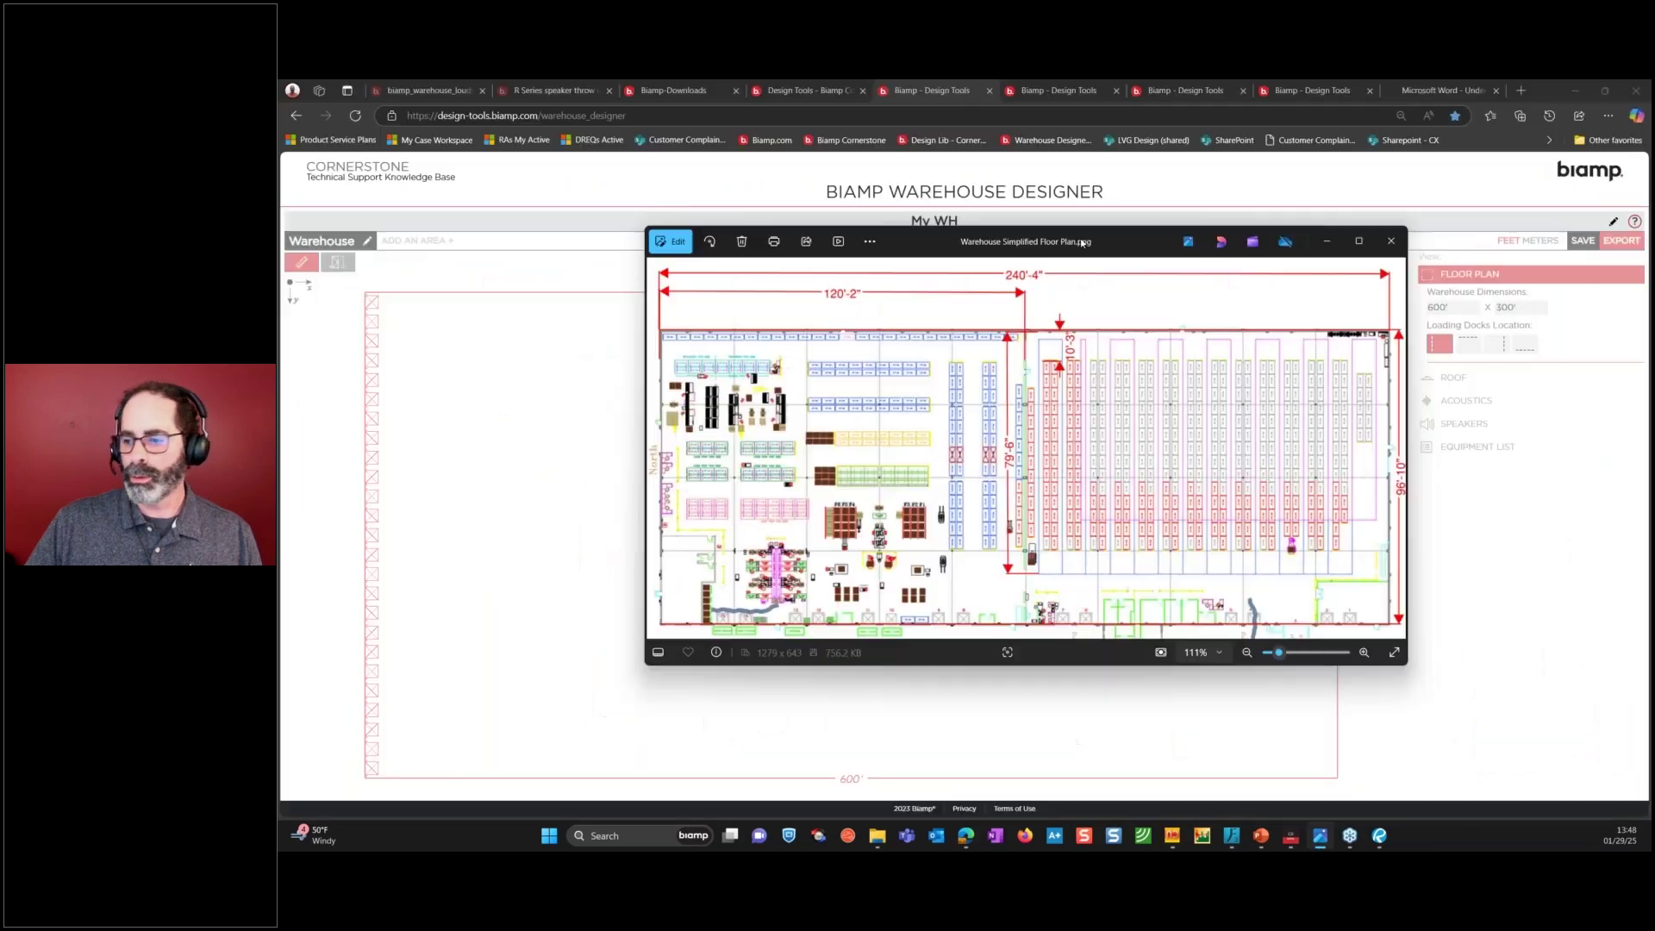
key(alt+F4)
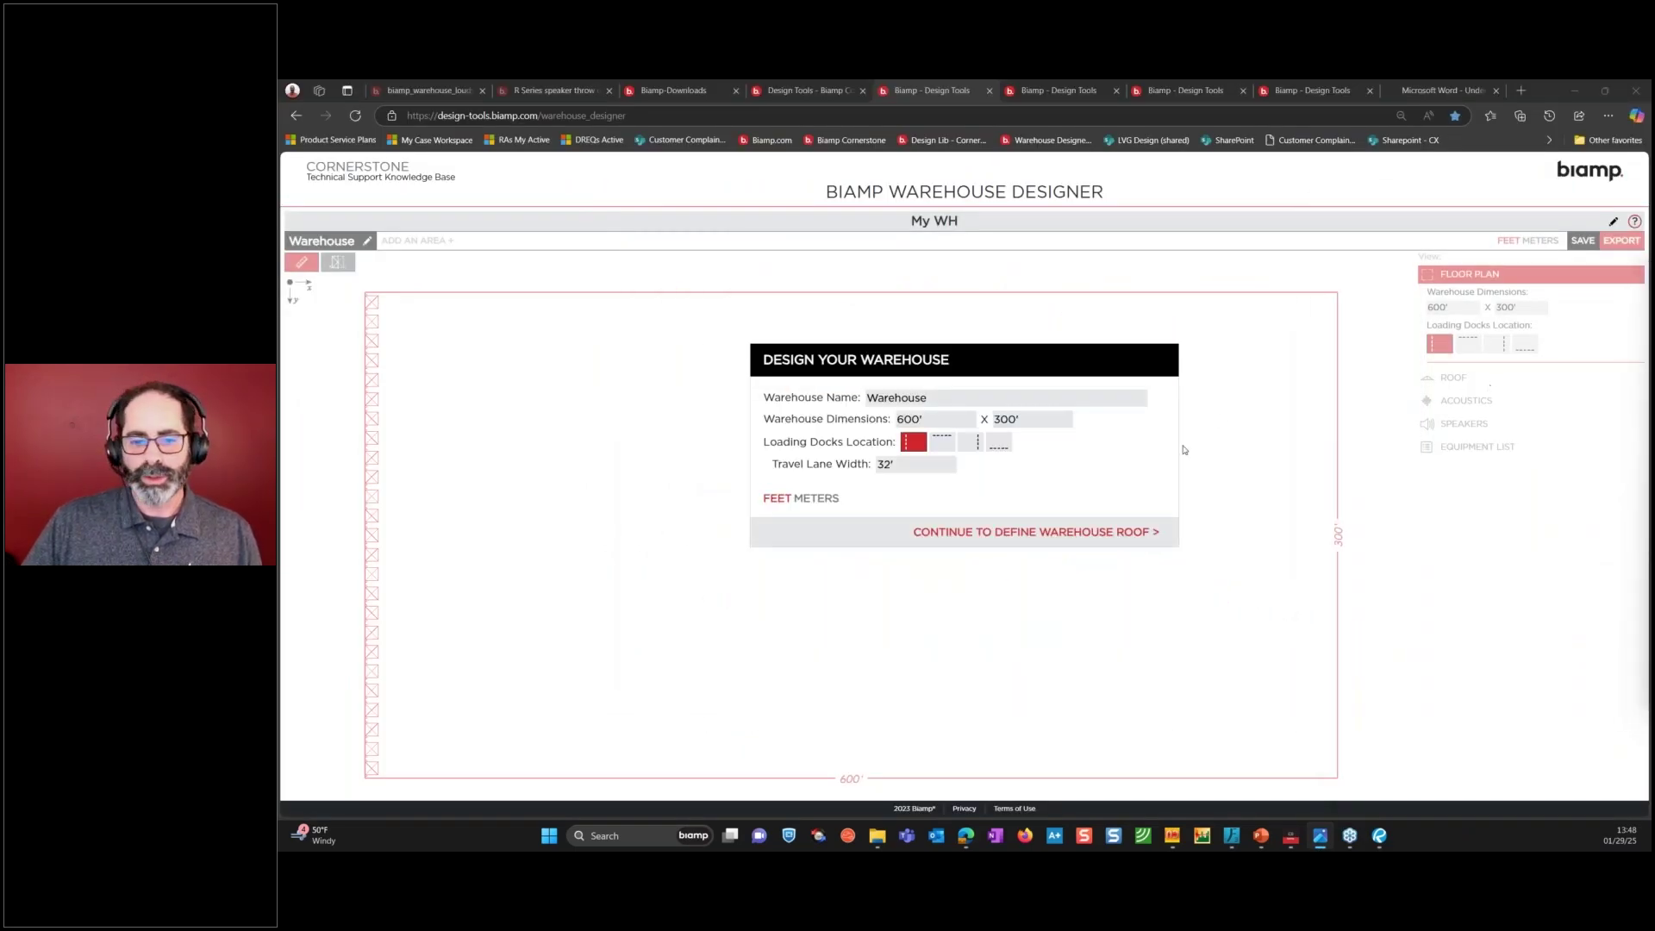
Set the warehouse dimensions to 240' 4" by 96' 10" and place the loading docks along the bottom wall.
drag(928, 420, 885, 421)
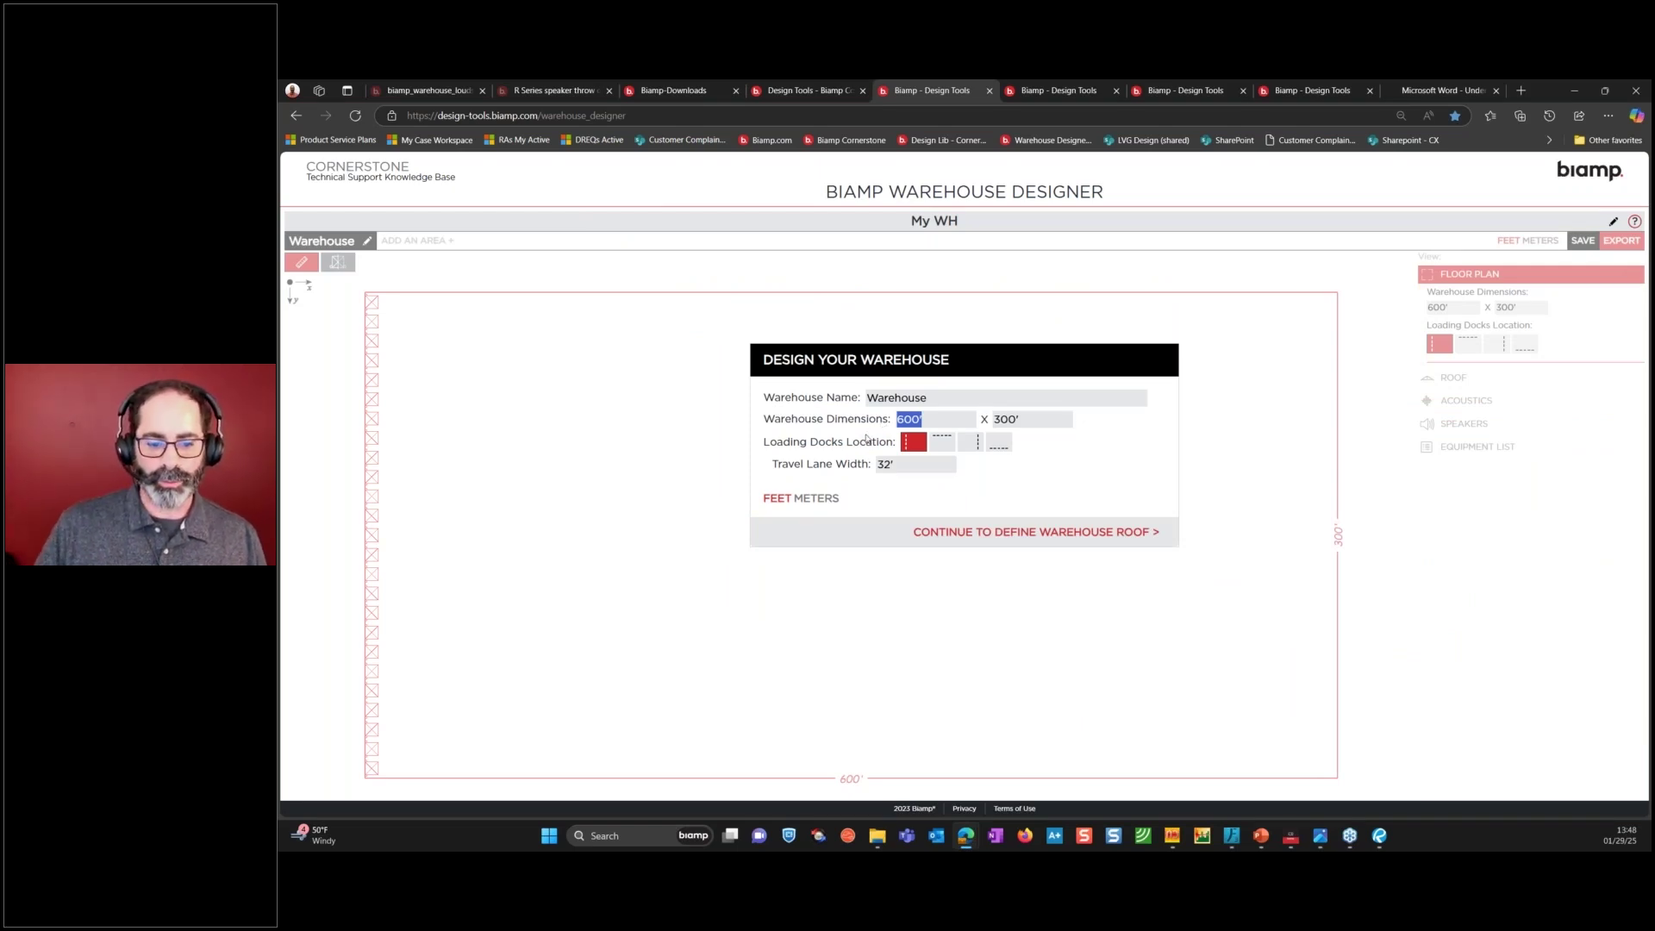
text(24)
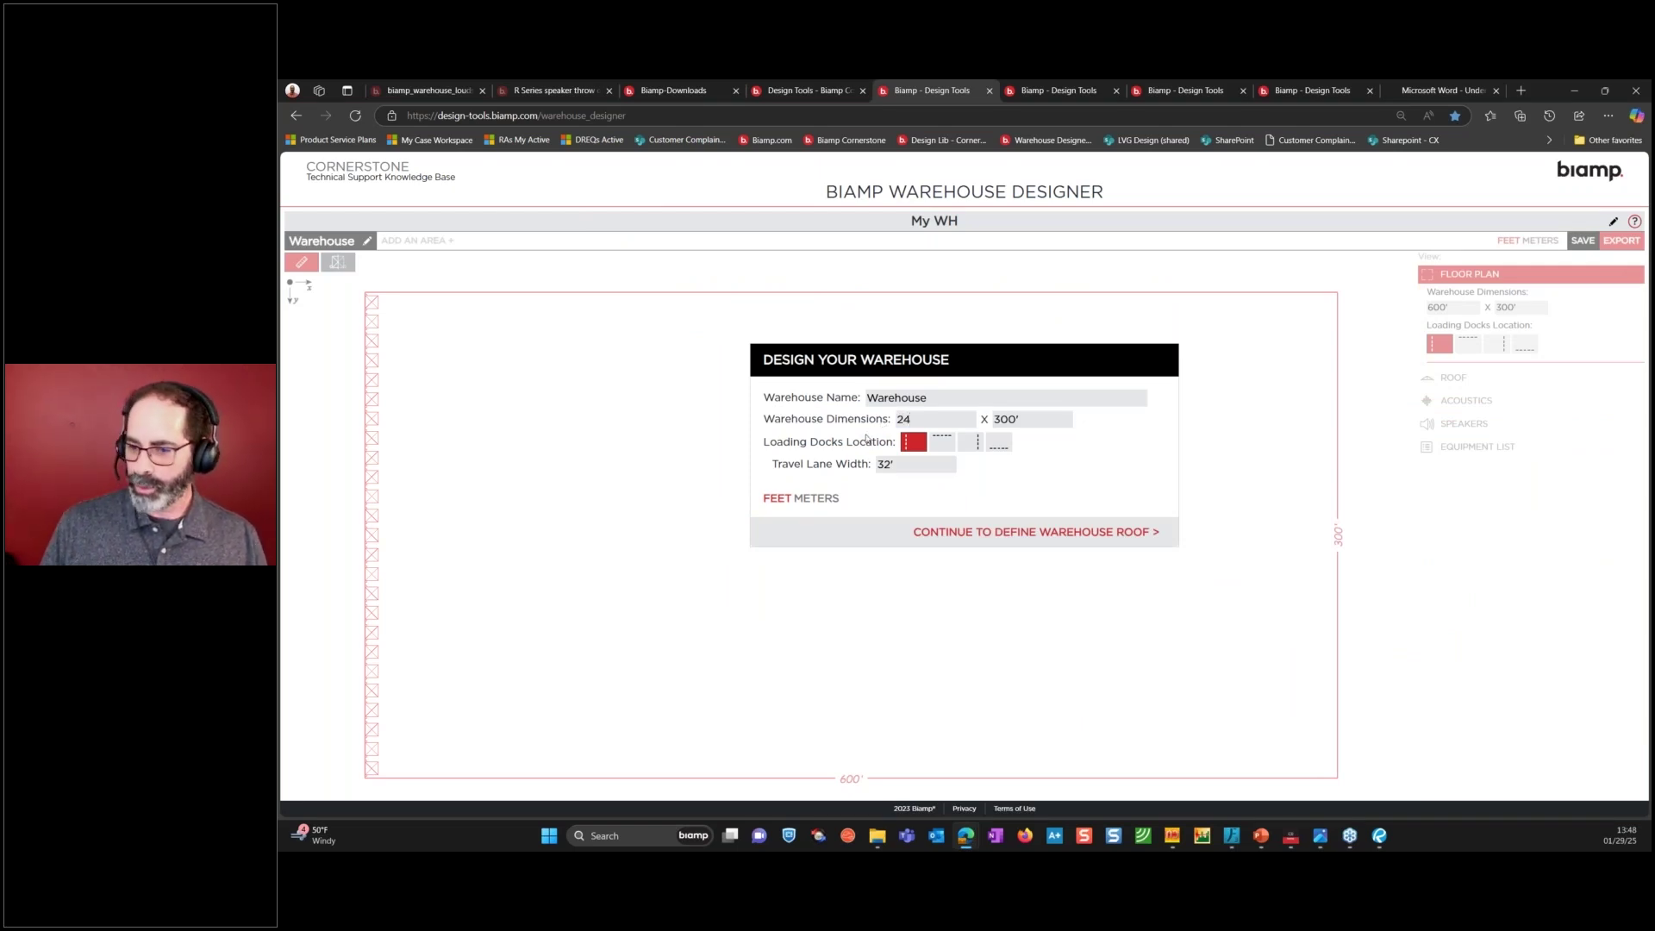
text(0')
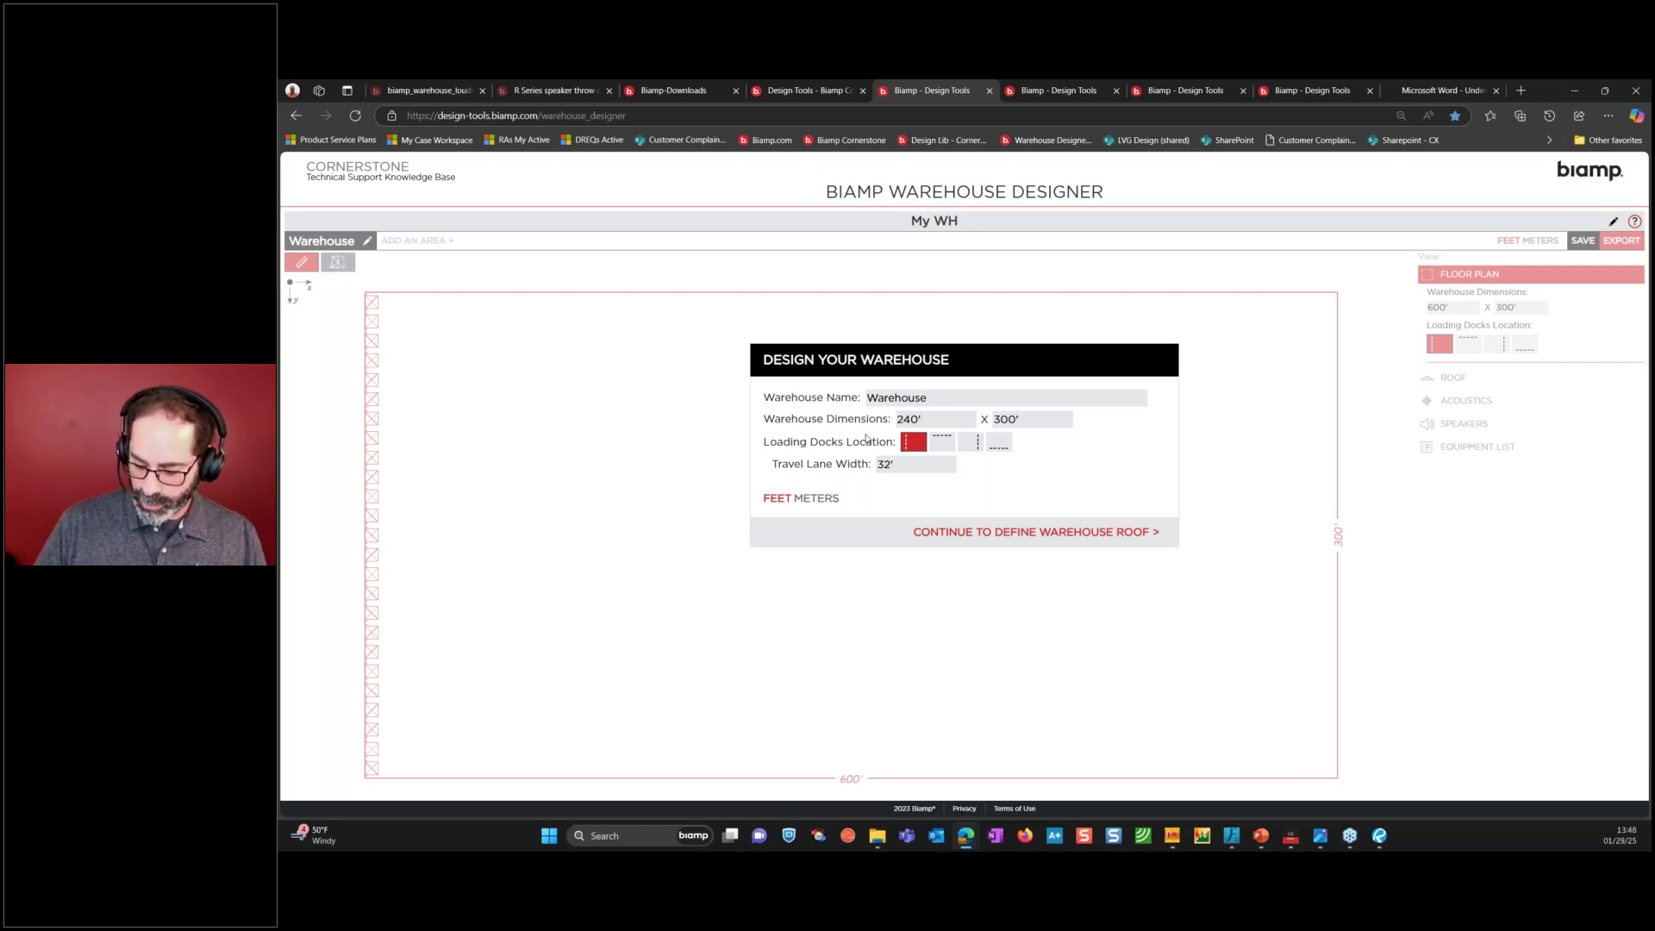
text(4")
key(Tab)
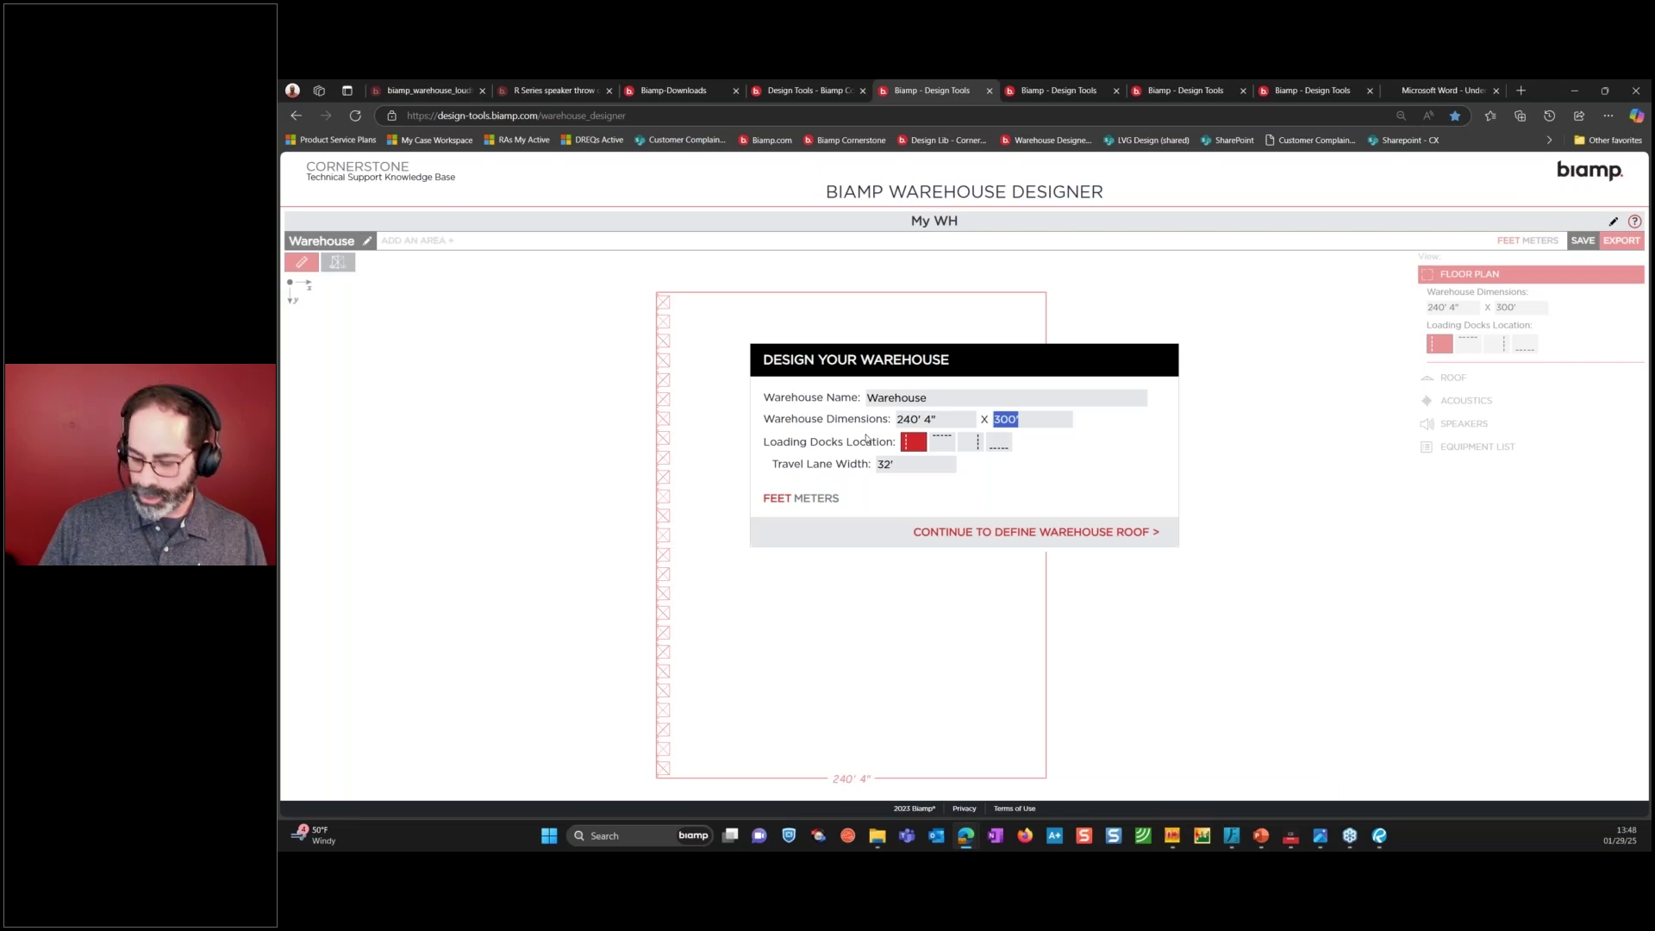
text(96)
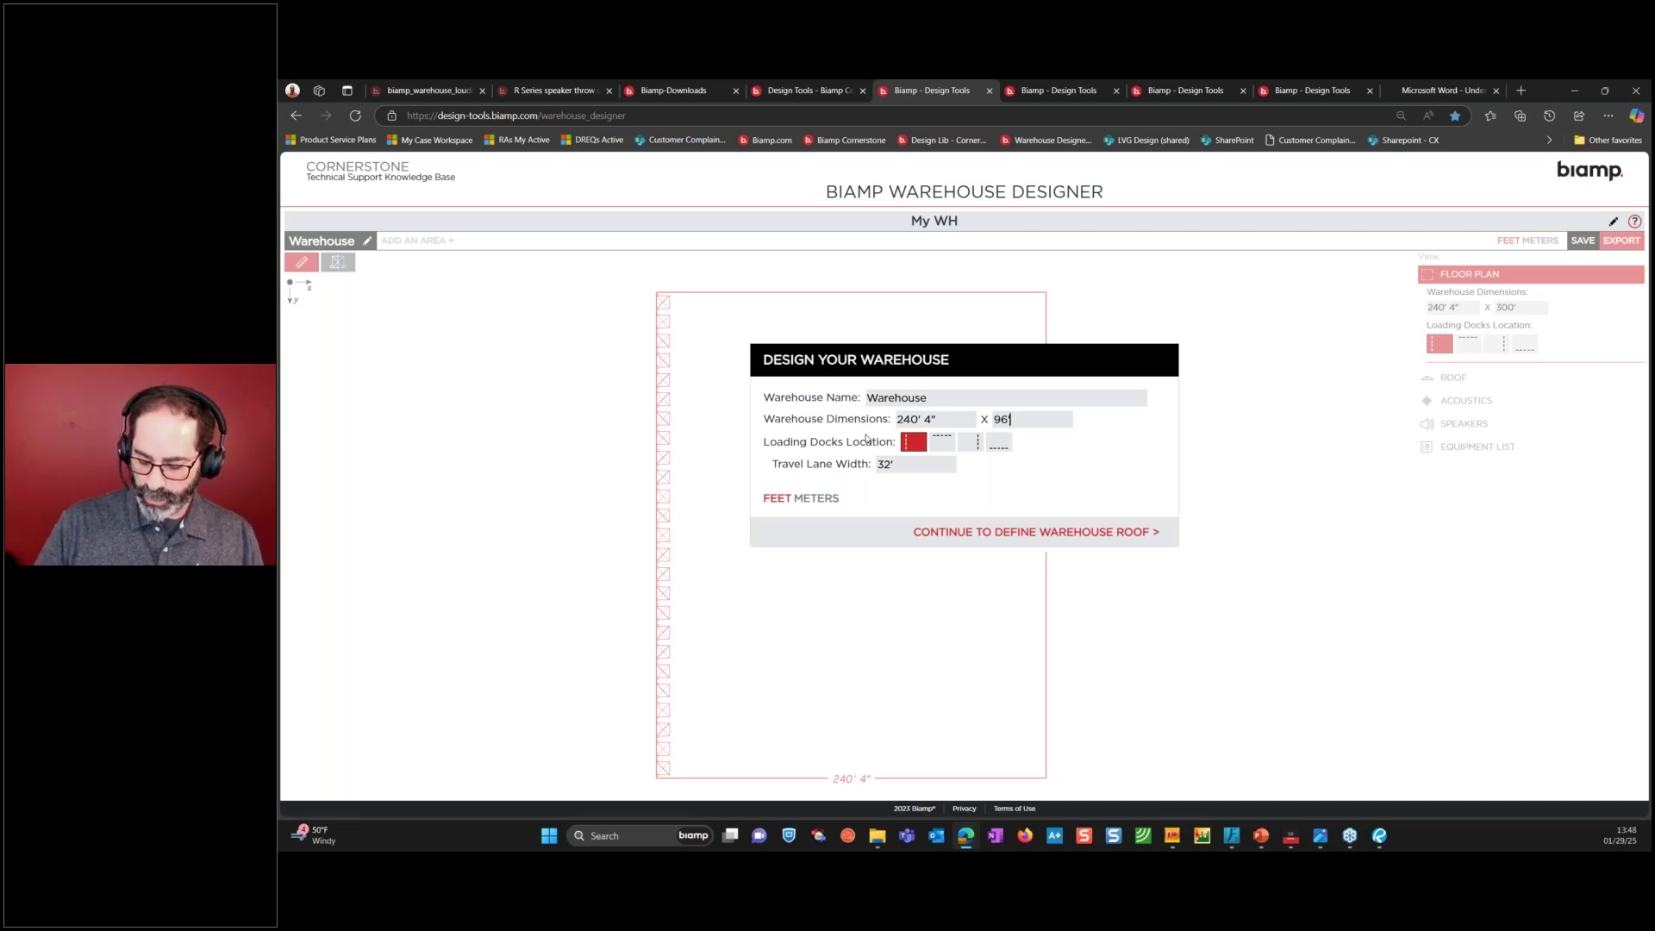
text('10")
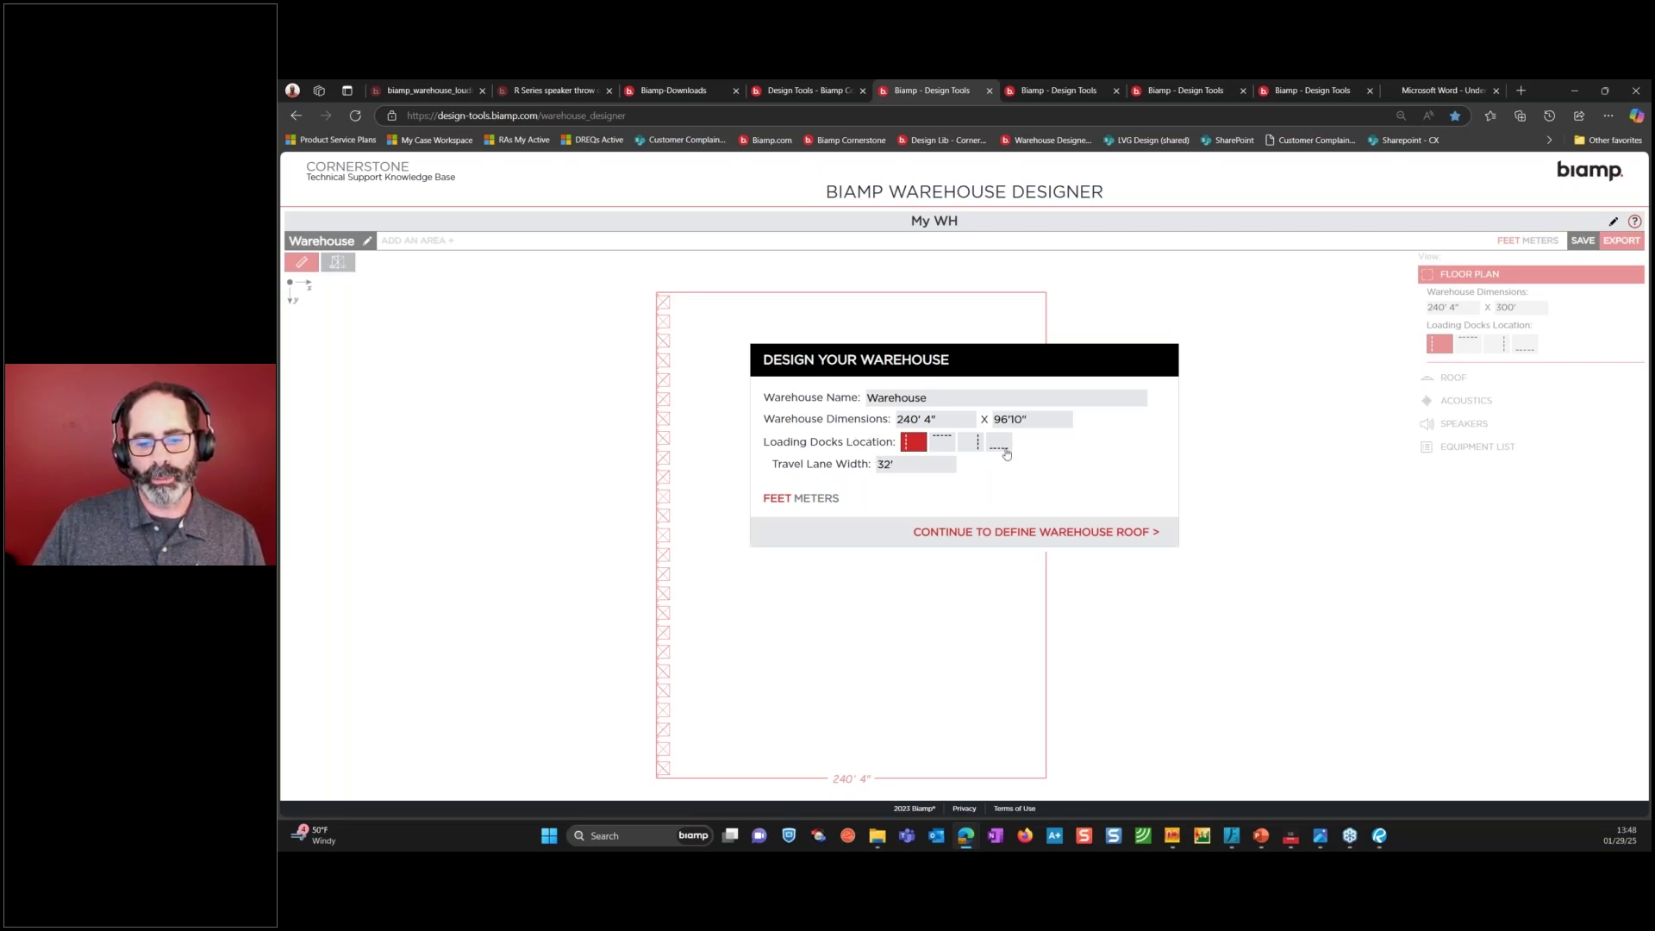
click(1001, 445)
click(907, 445)
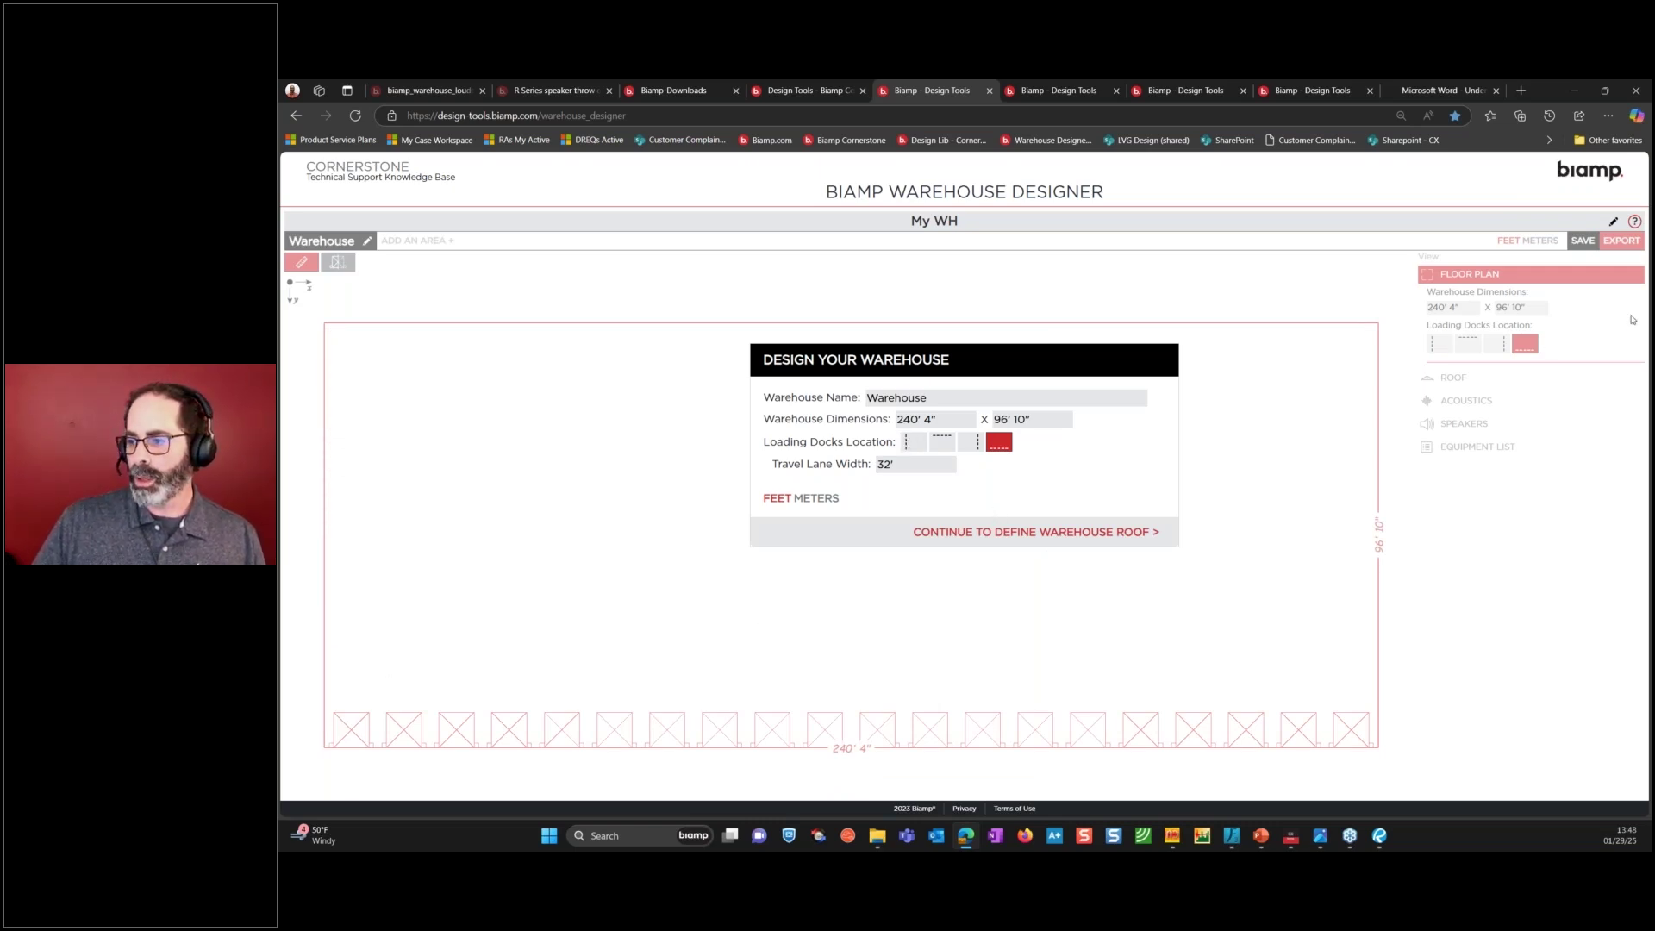
Consult the floor plan image, set the travel lane width to 17'4", and continue to the roof definition.
drag(1632, 319, 1284, 225)
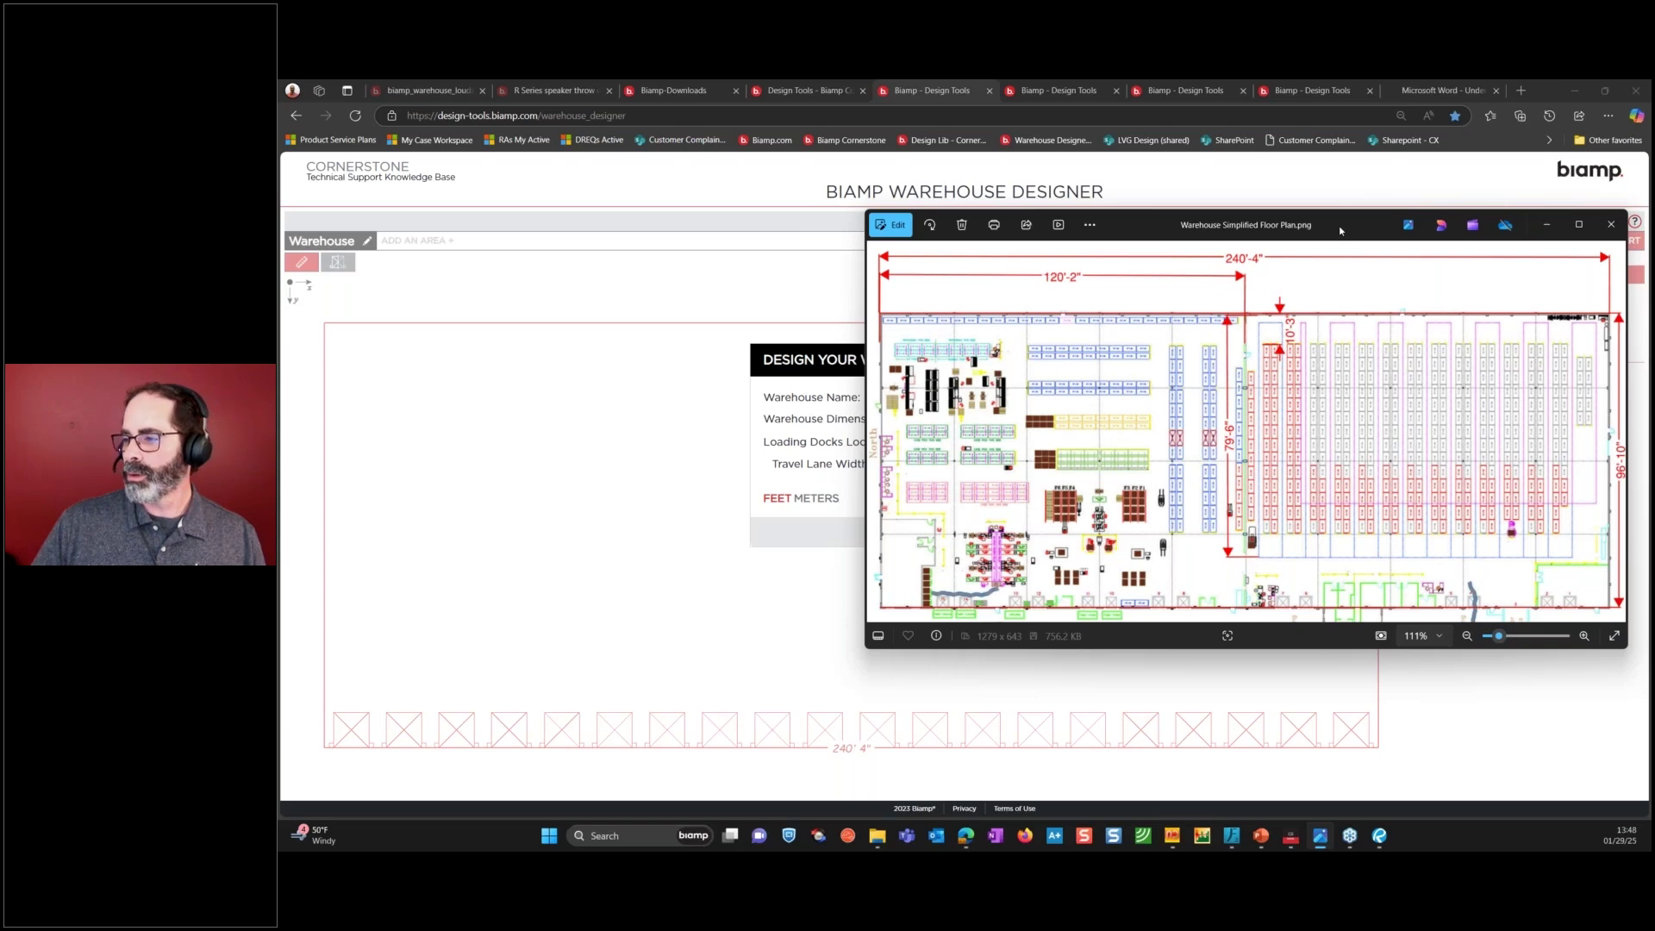
key(alt+Tab)
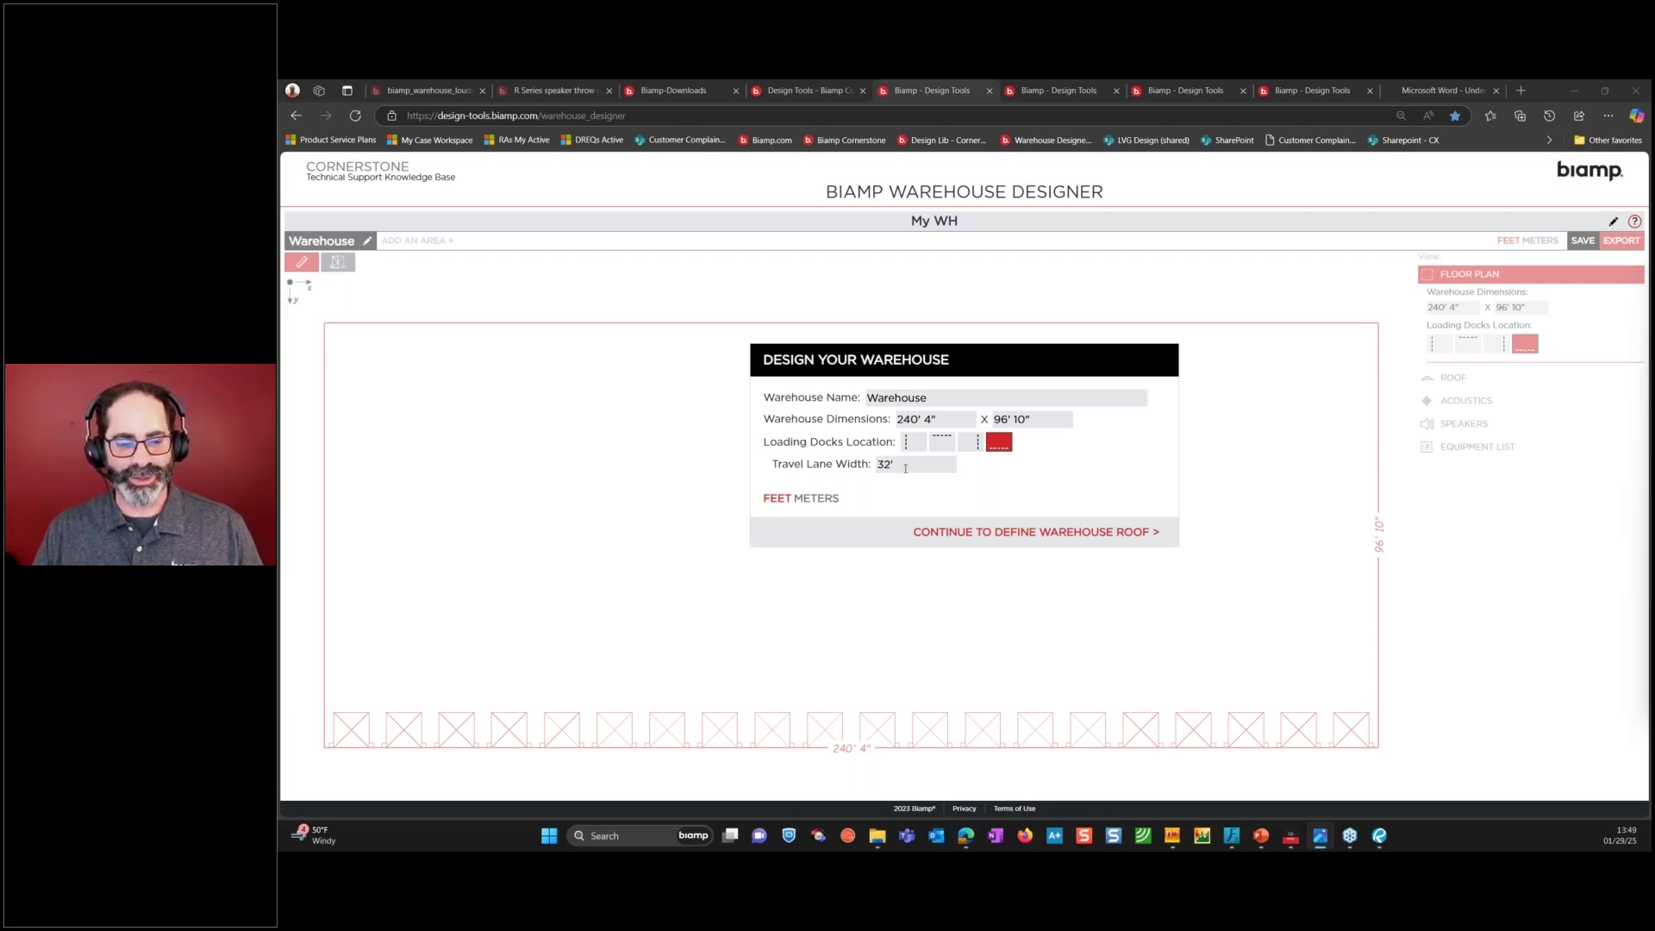
drag(905, 468, 861, 467)
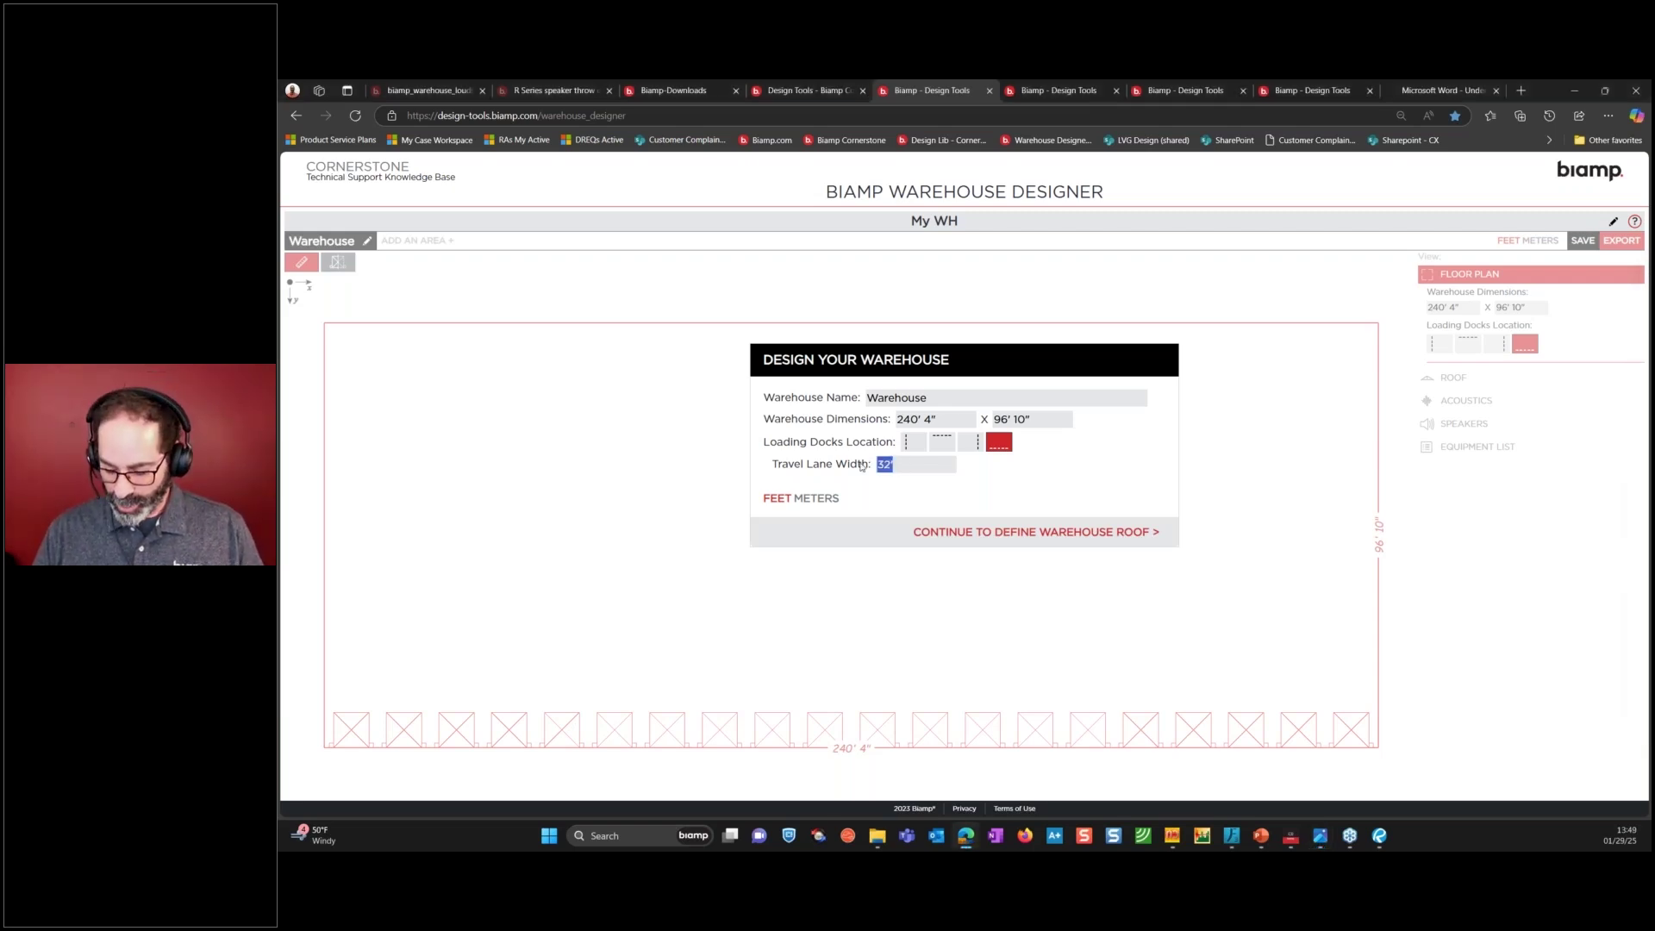
text(17'4")
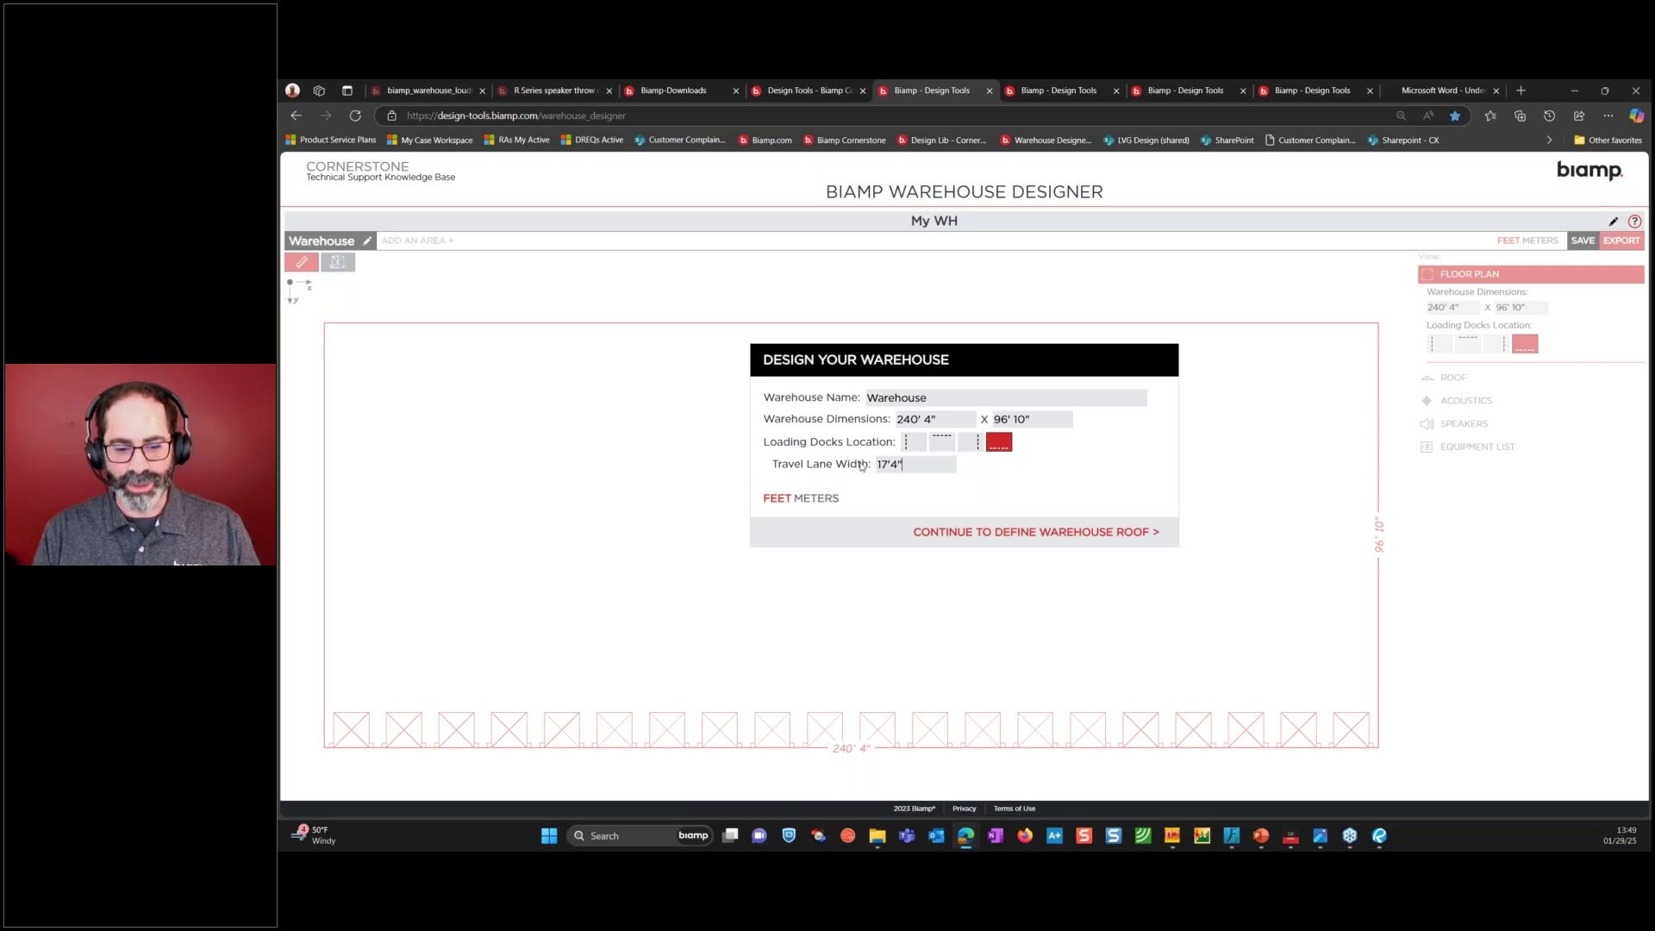
click(952, 536)
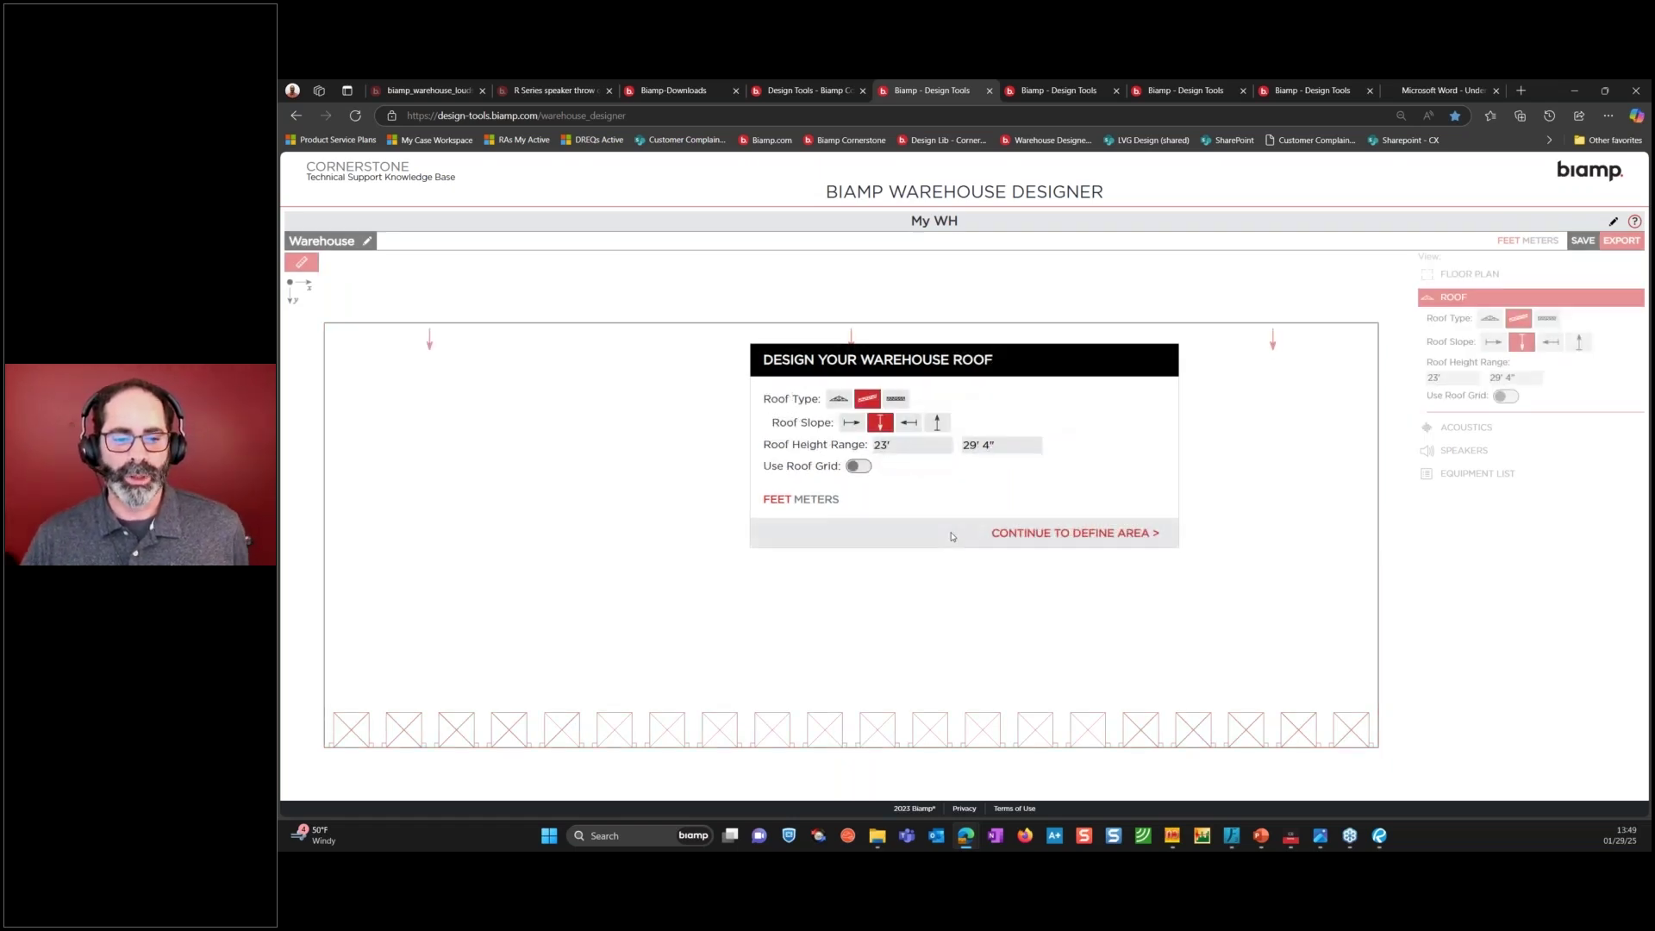
Choose the flat roof type for the warehouse and continue to the area definition.
click(896, 399)
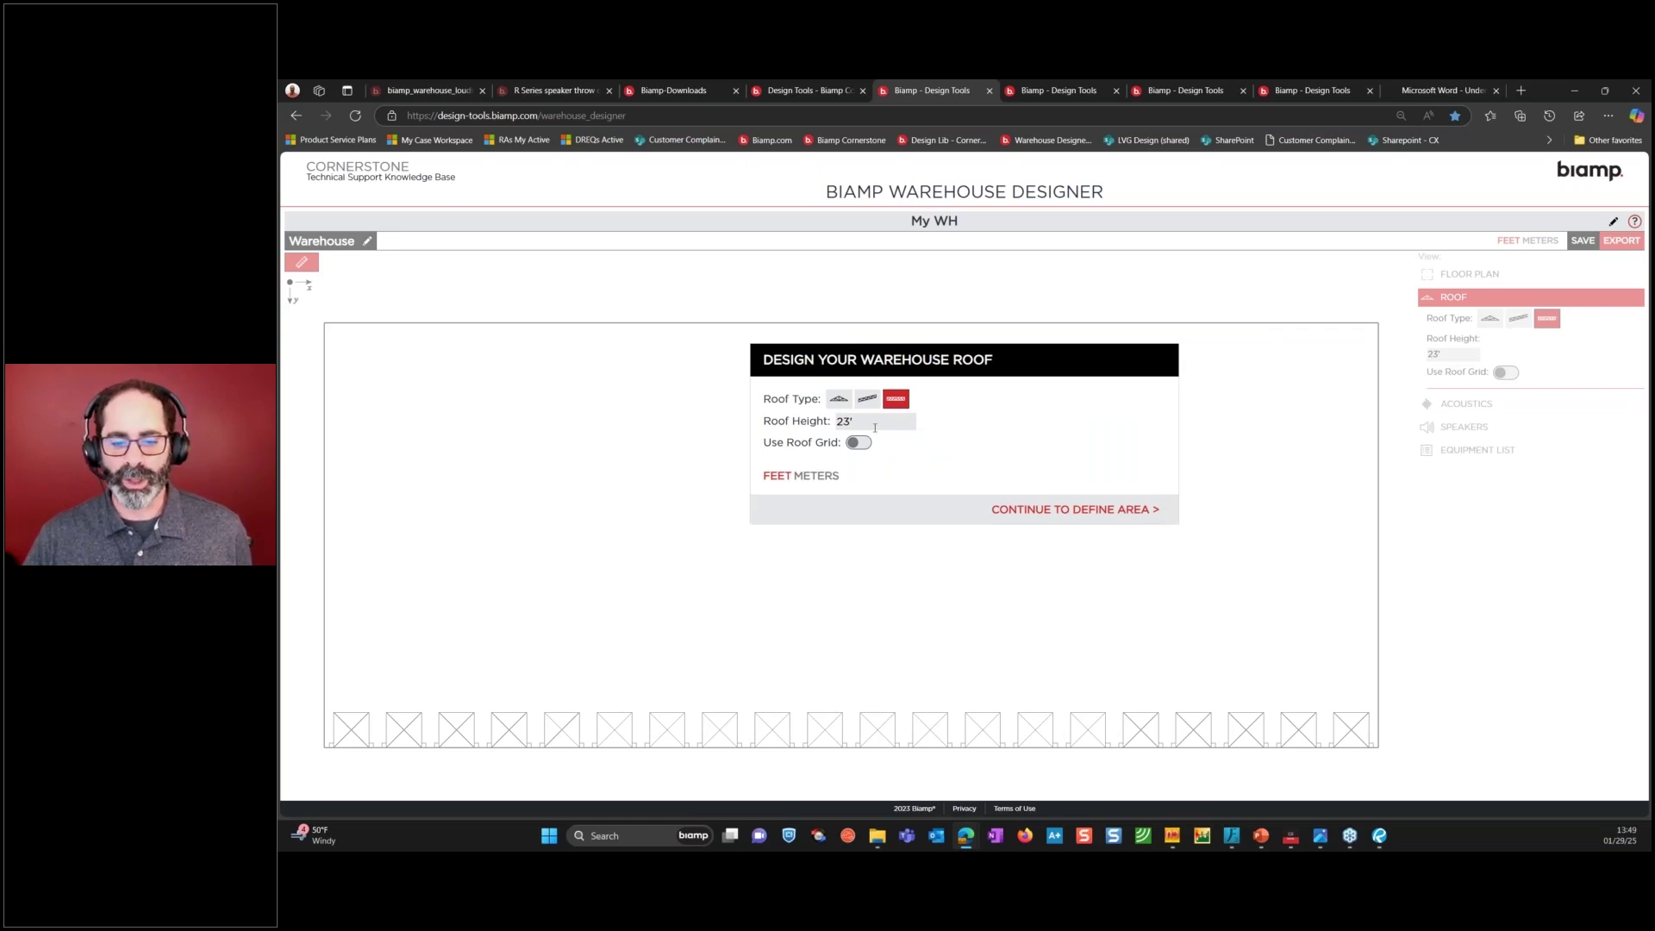
click(1061, 510)
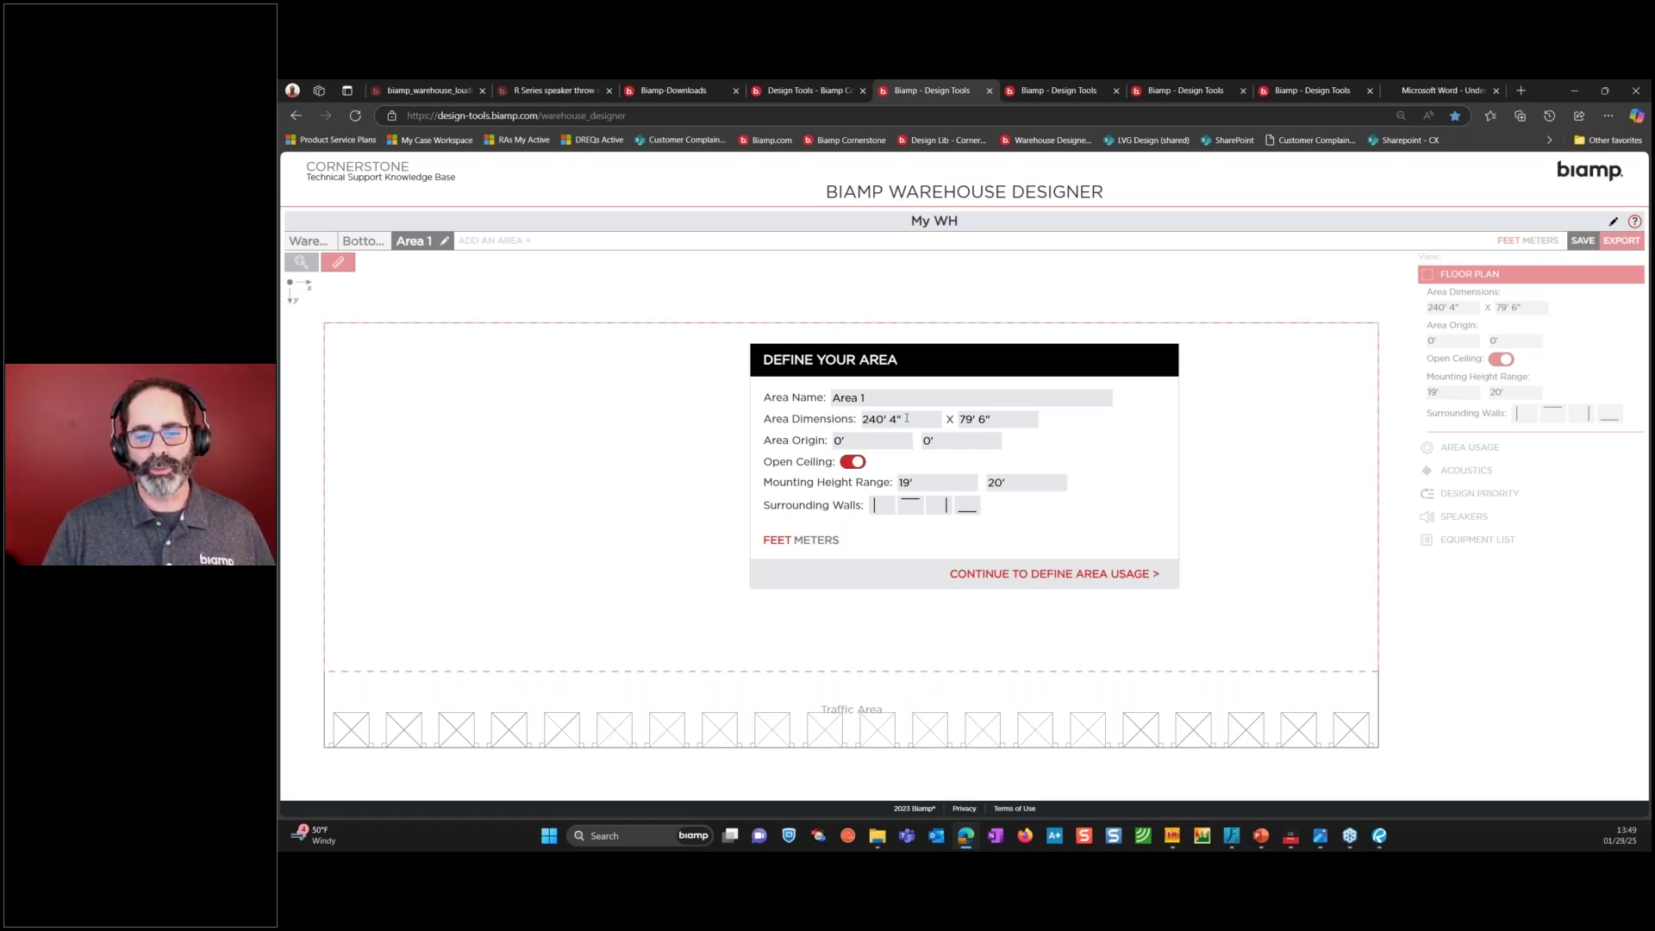
Set Area 1's horizontal dimension to 120'2".
drag(906, 418, 860, 421)
text(12)
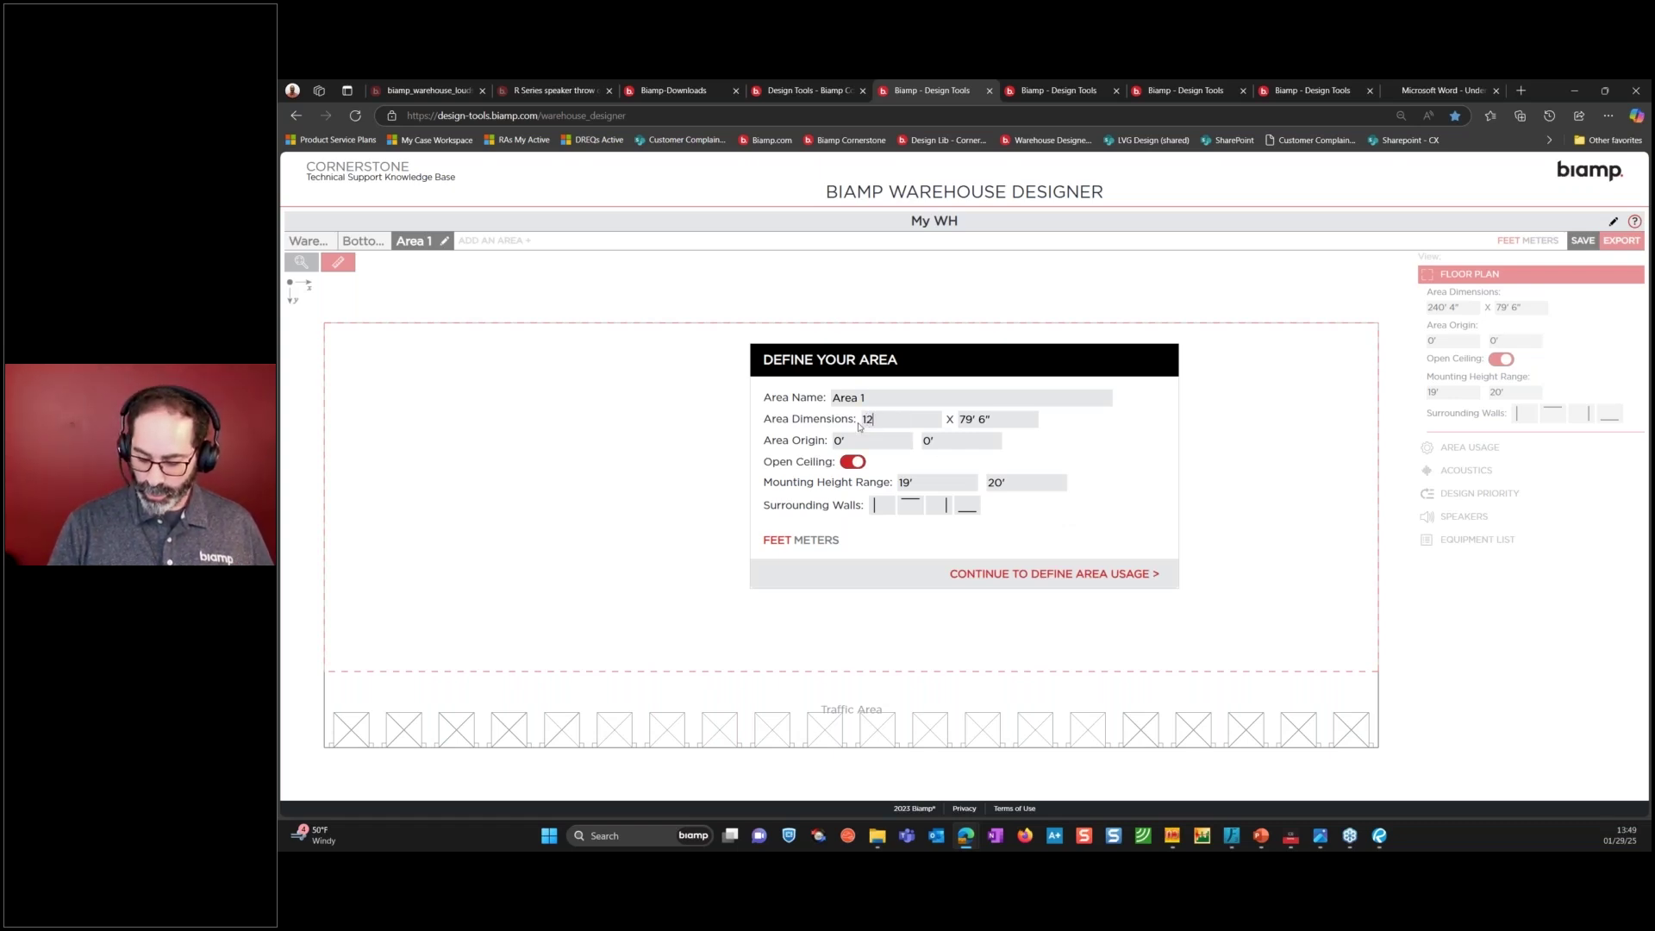
text(0)
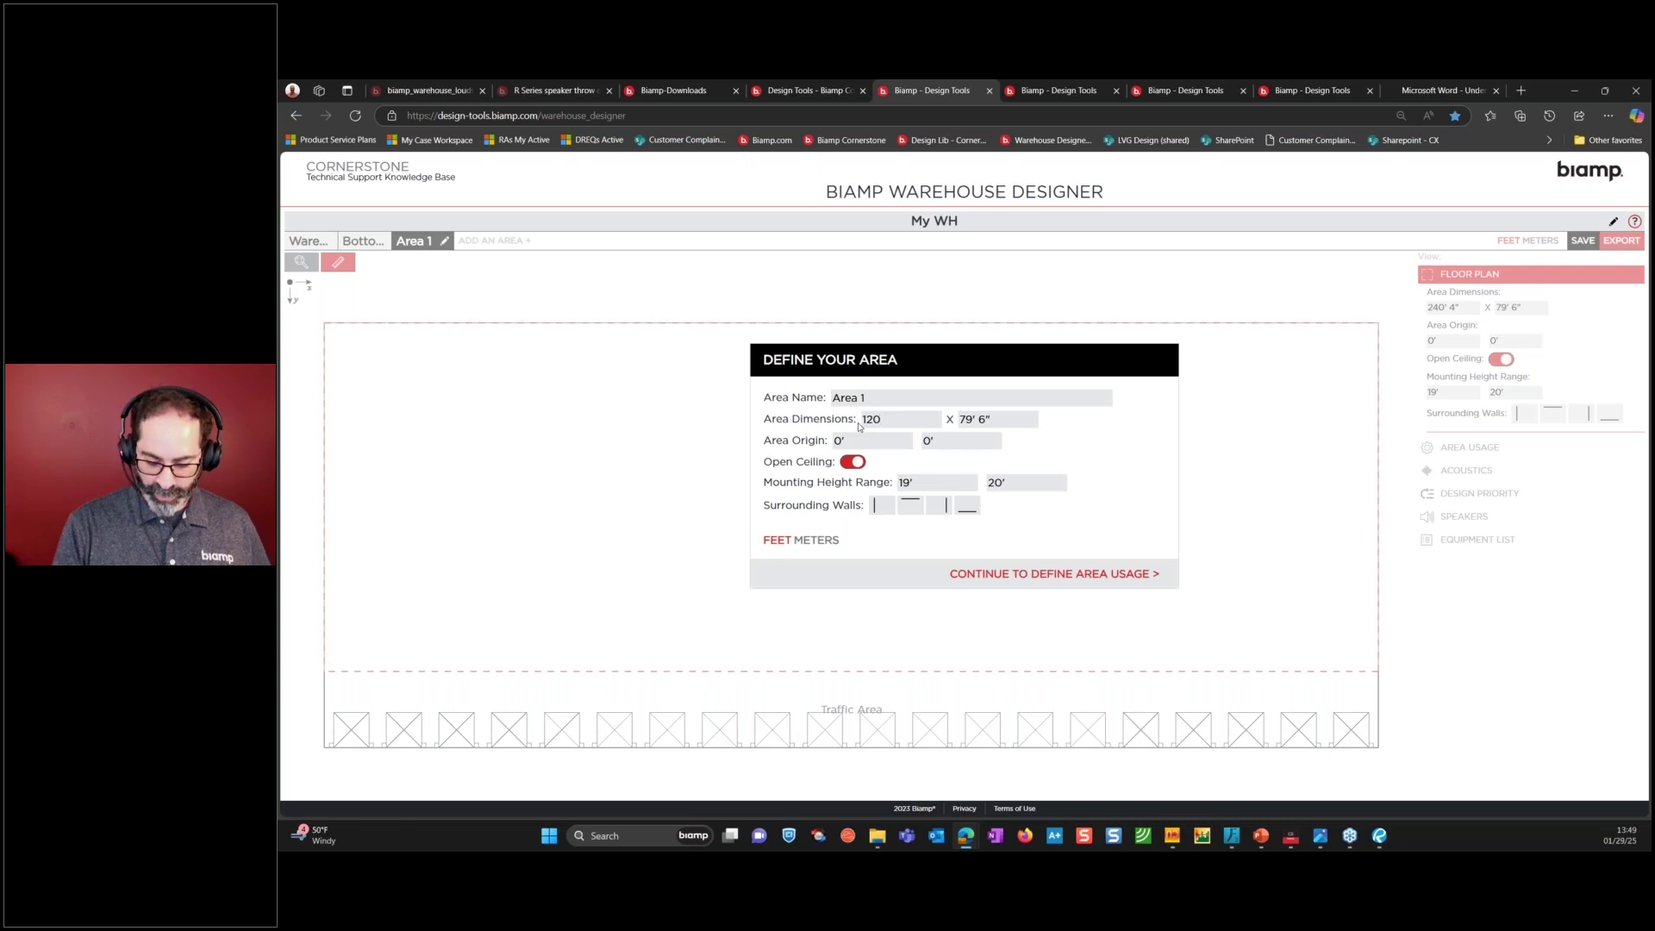
text('2)
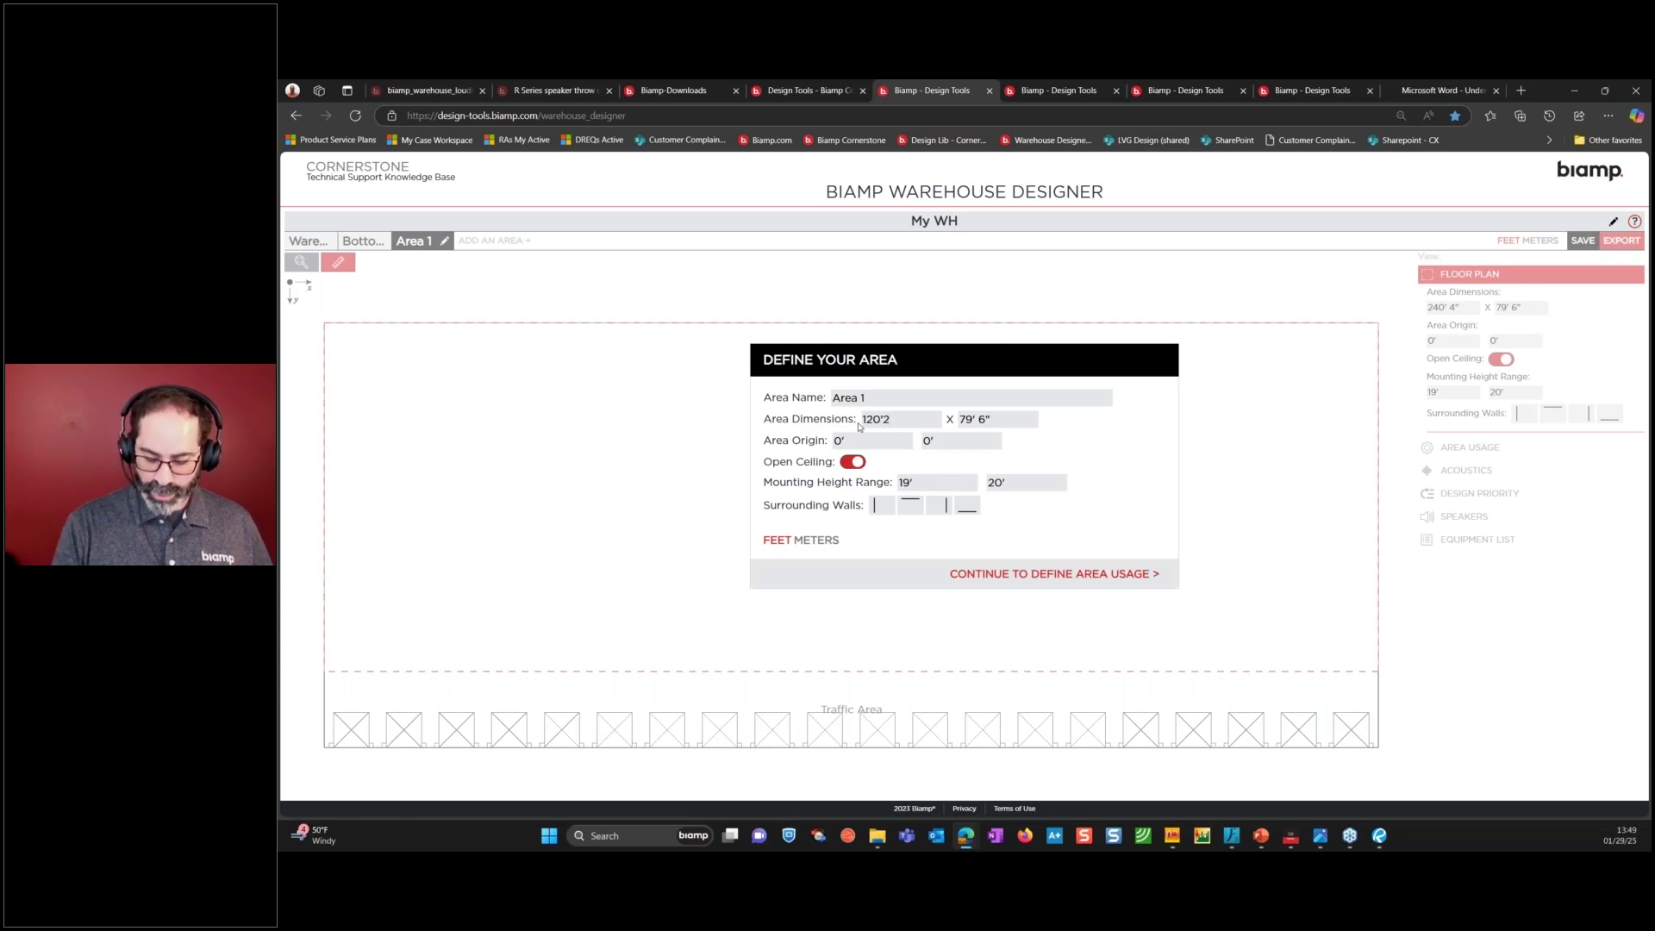
key(Tab)
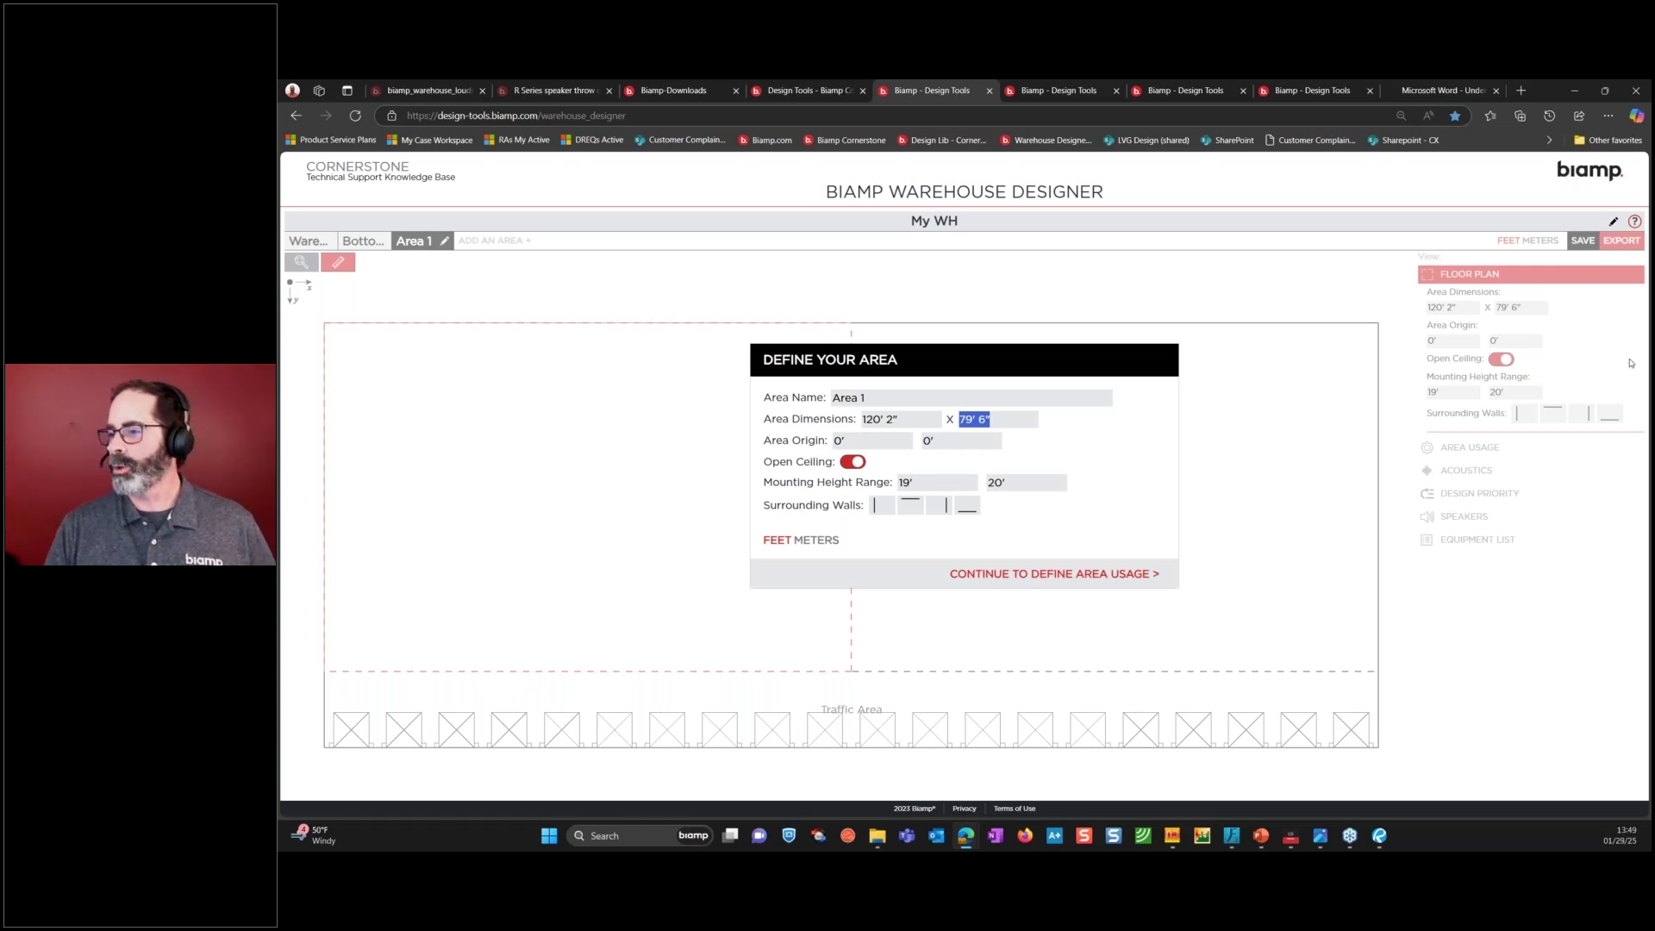
Enlarge the Warehouse Simplified Floor Plan image to examine the dimensions and layout of both halves, and clear it from the warehouse design.
key(alt+Tab)
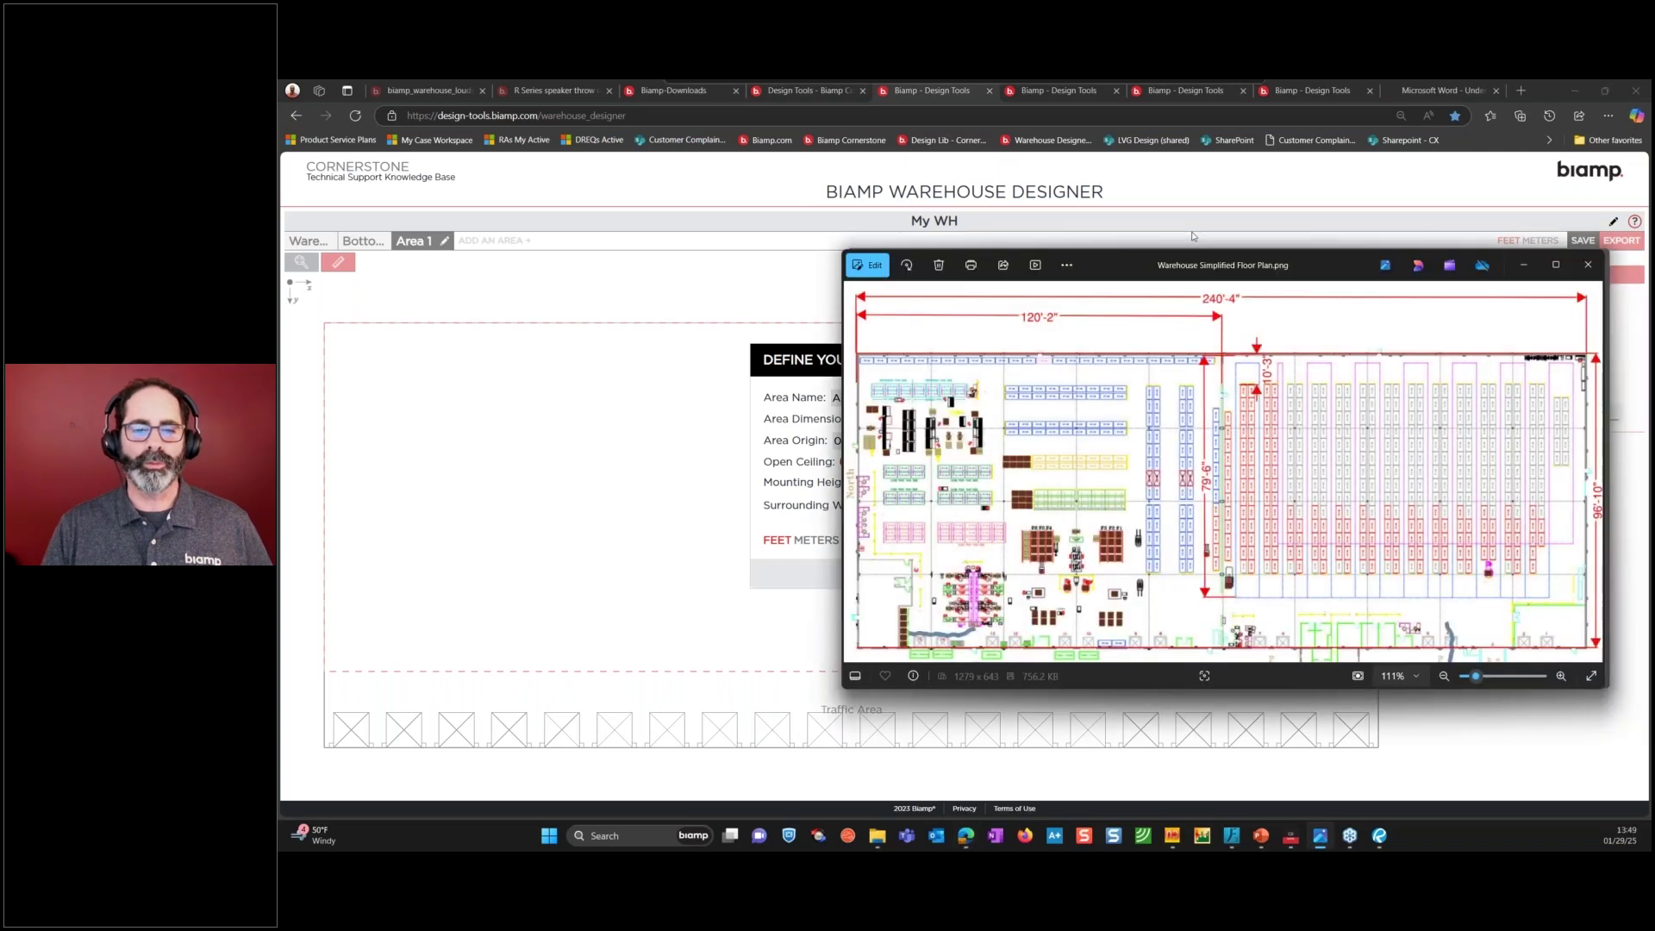
drag(1330, 262, 964, 179)
double_click(964, 179)
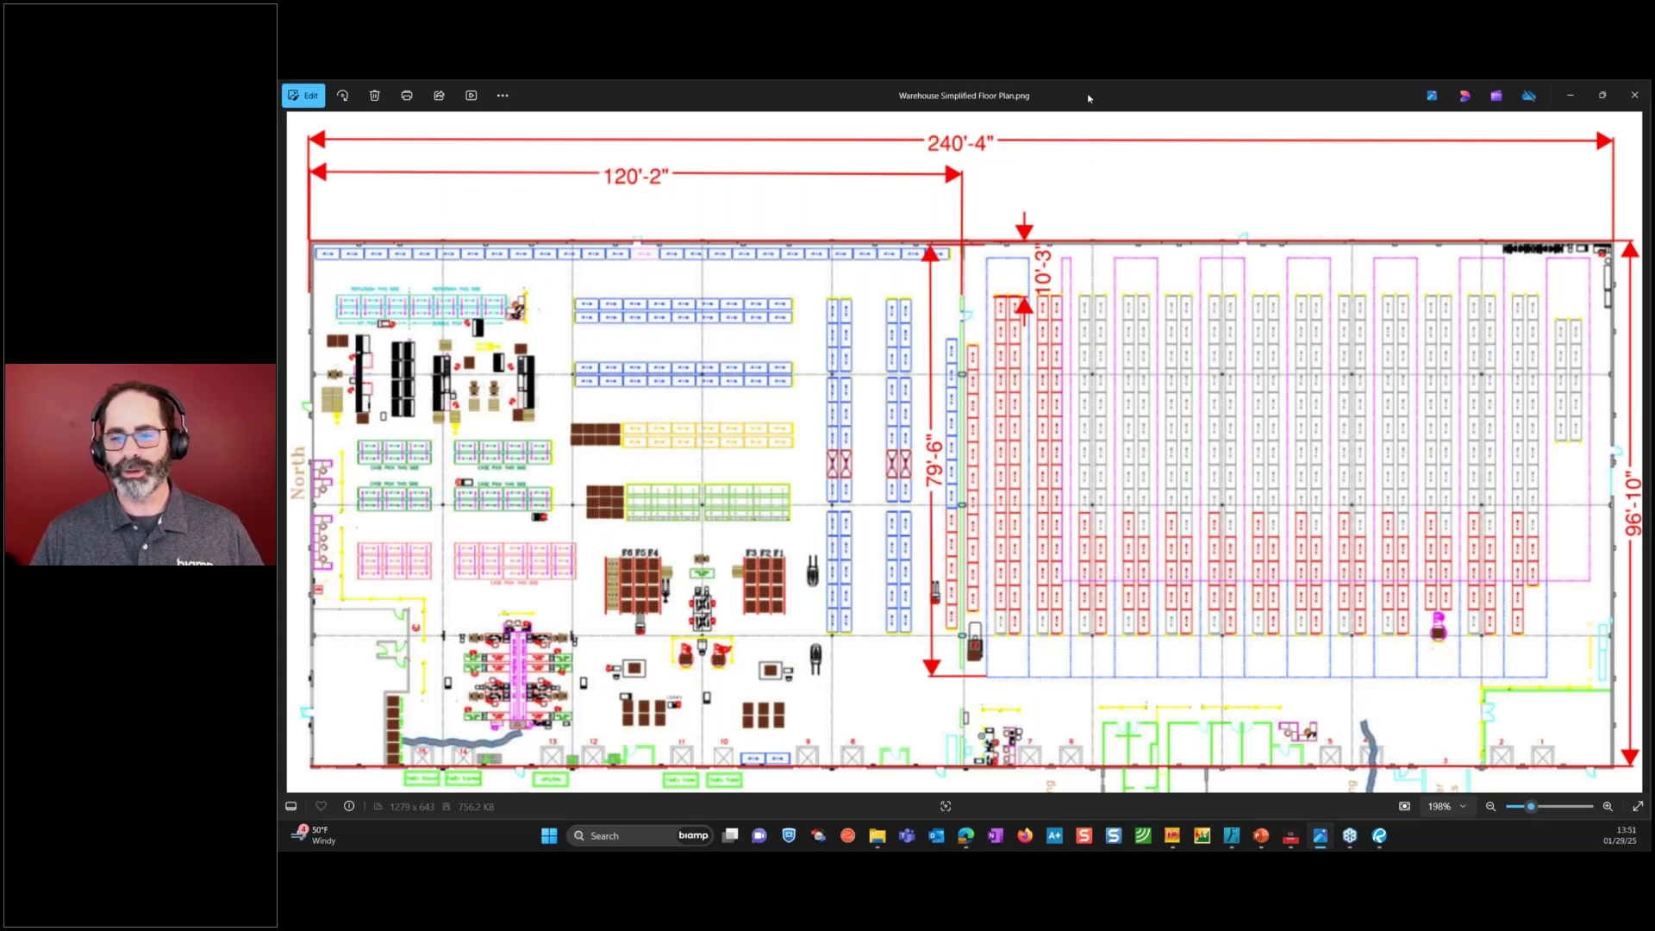
drag(1088, 98, 1650, 203)
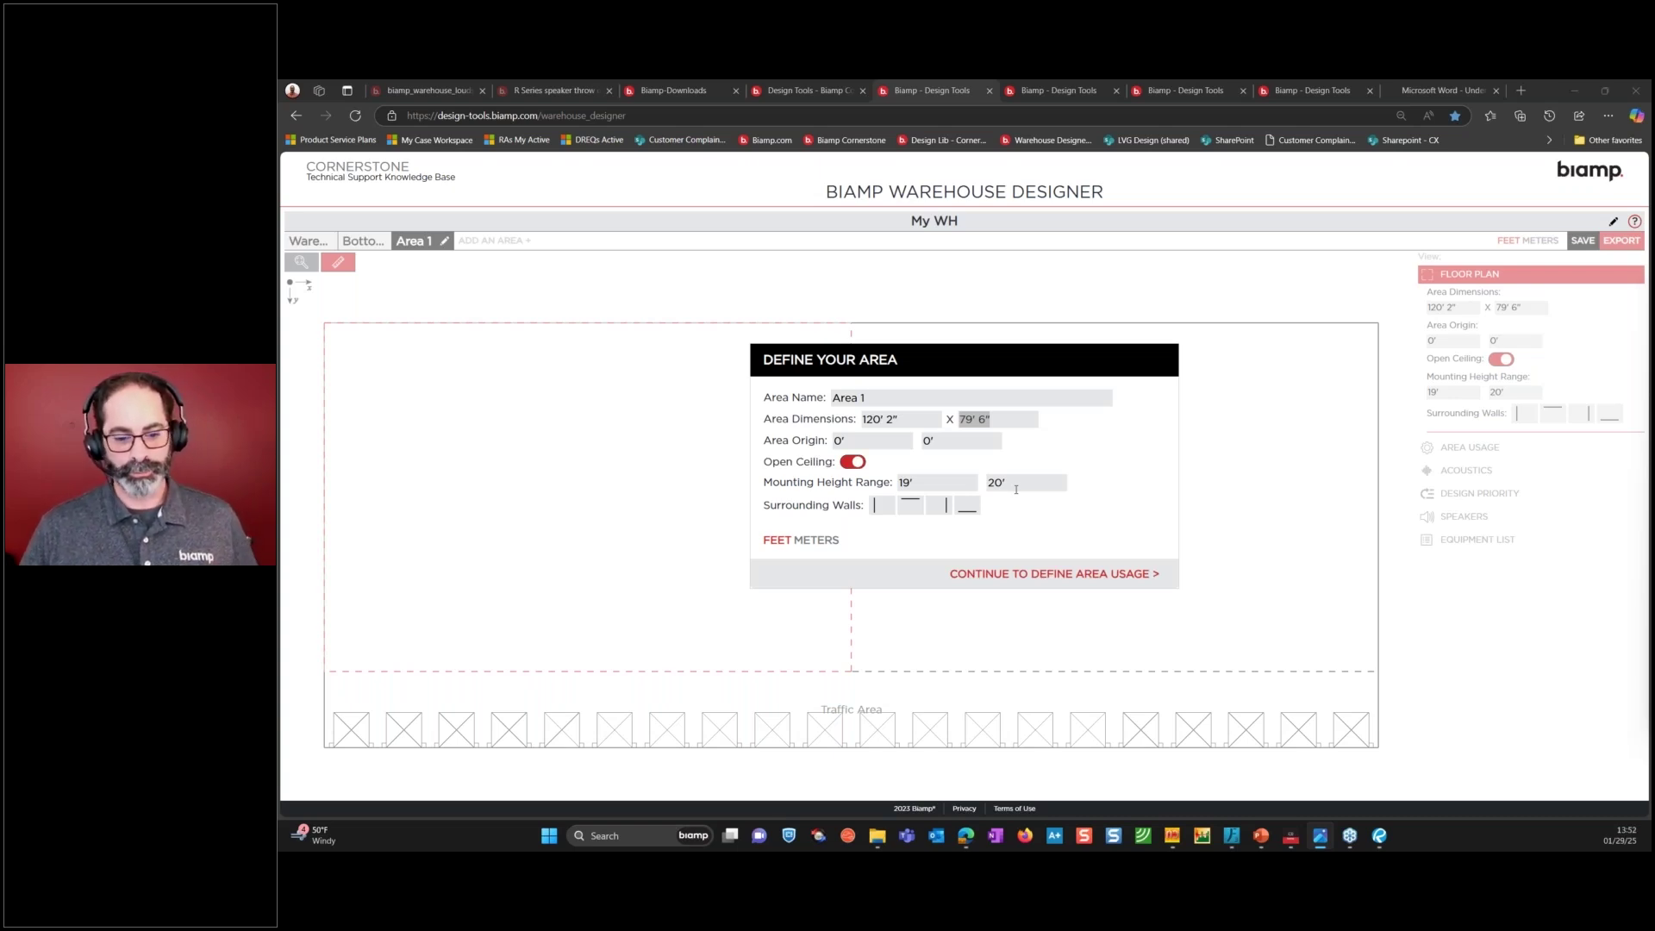
Accept the Area 1 definition, choose Manual Material Handling as its usage type, and continue to the design priority.
click(1031, 573)
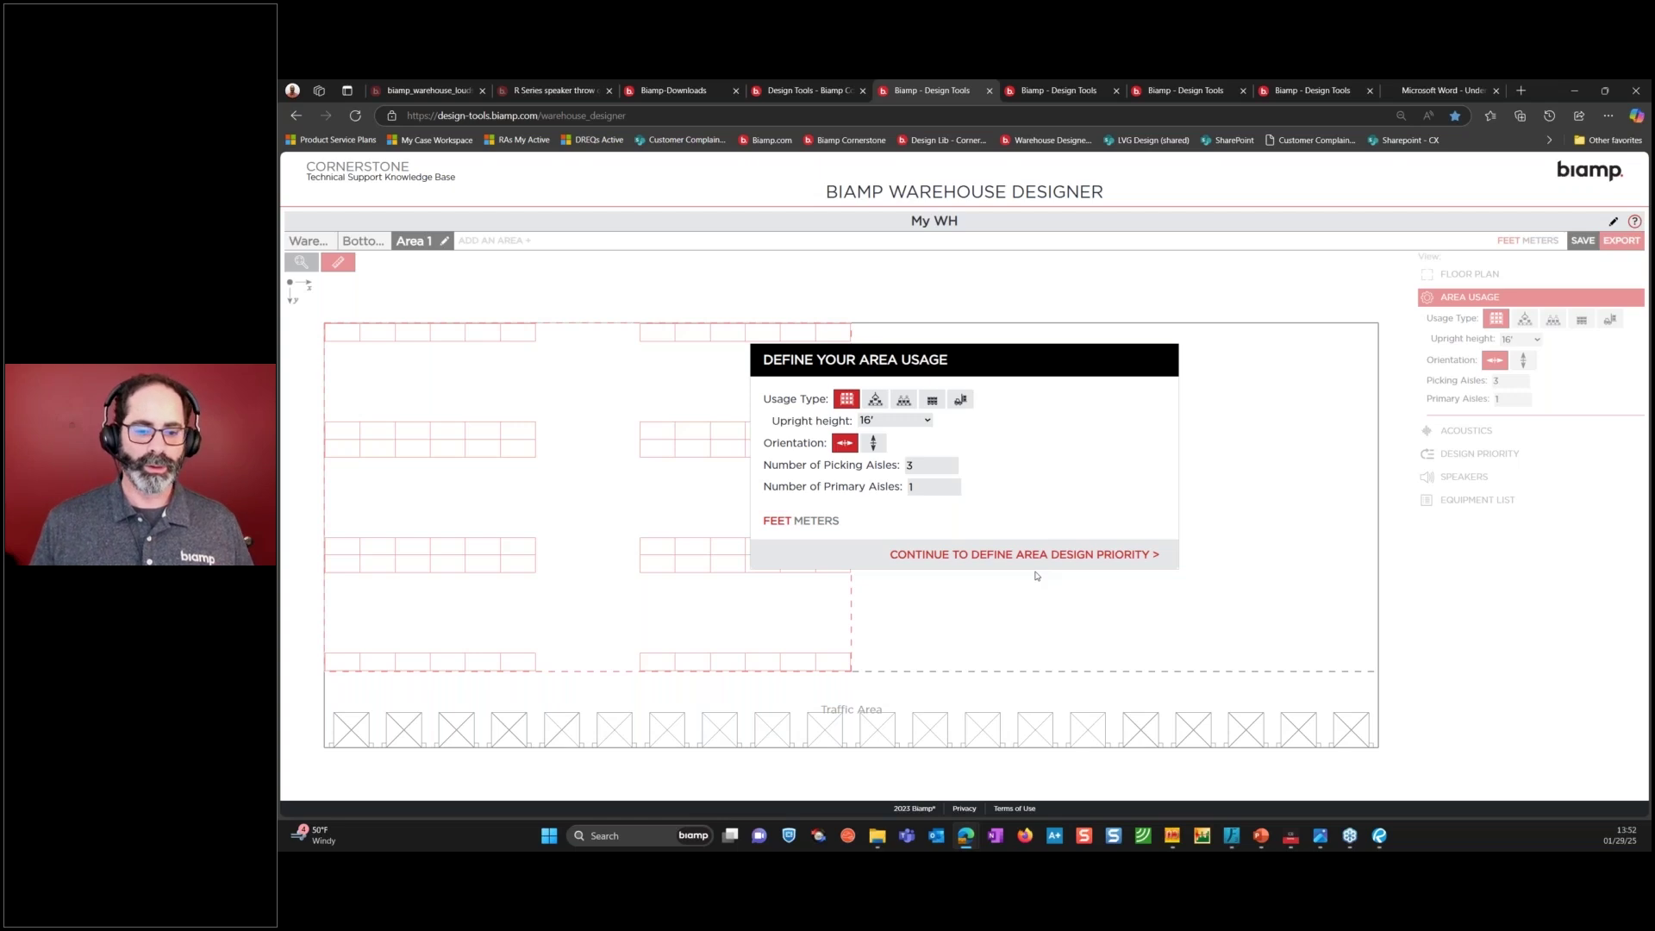
click(905, 401)
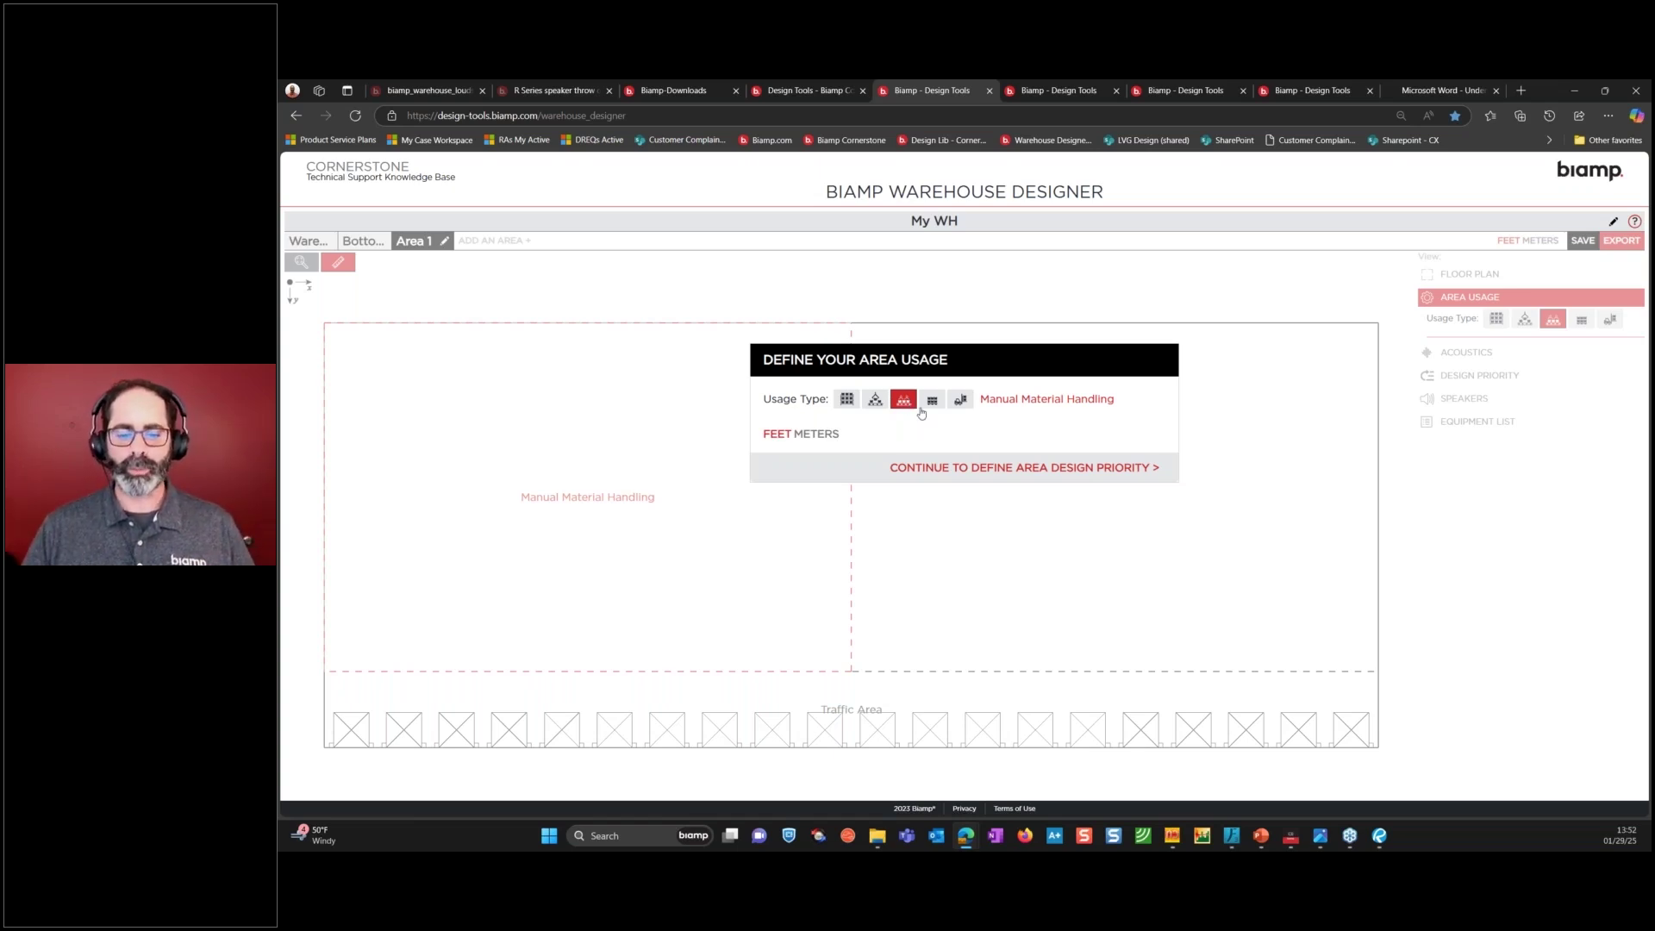
click(1035, 468)
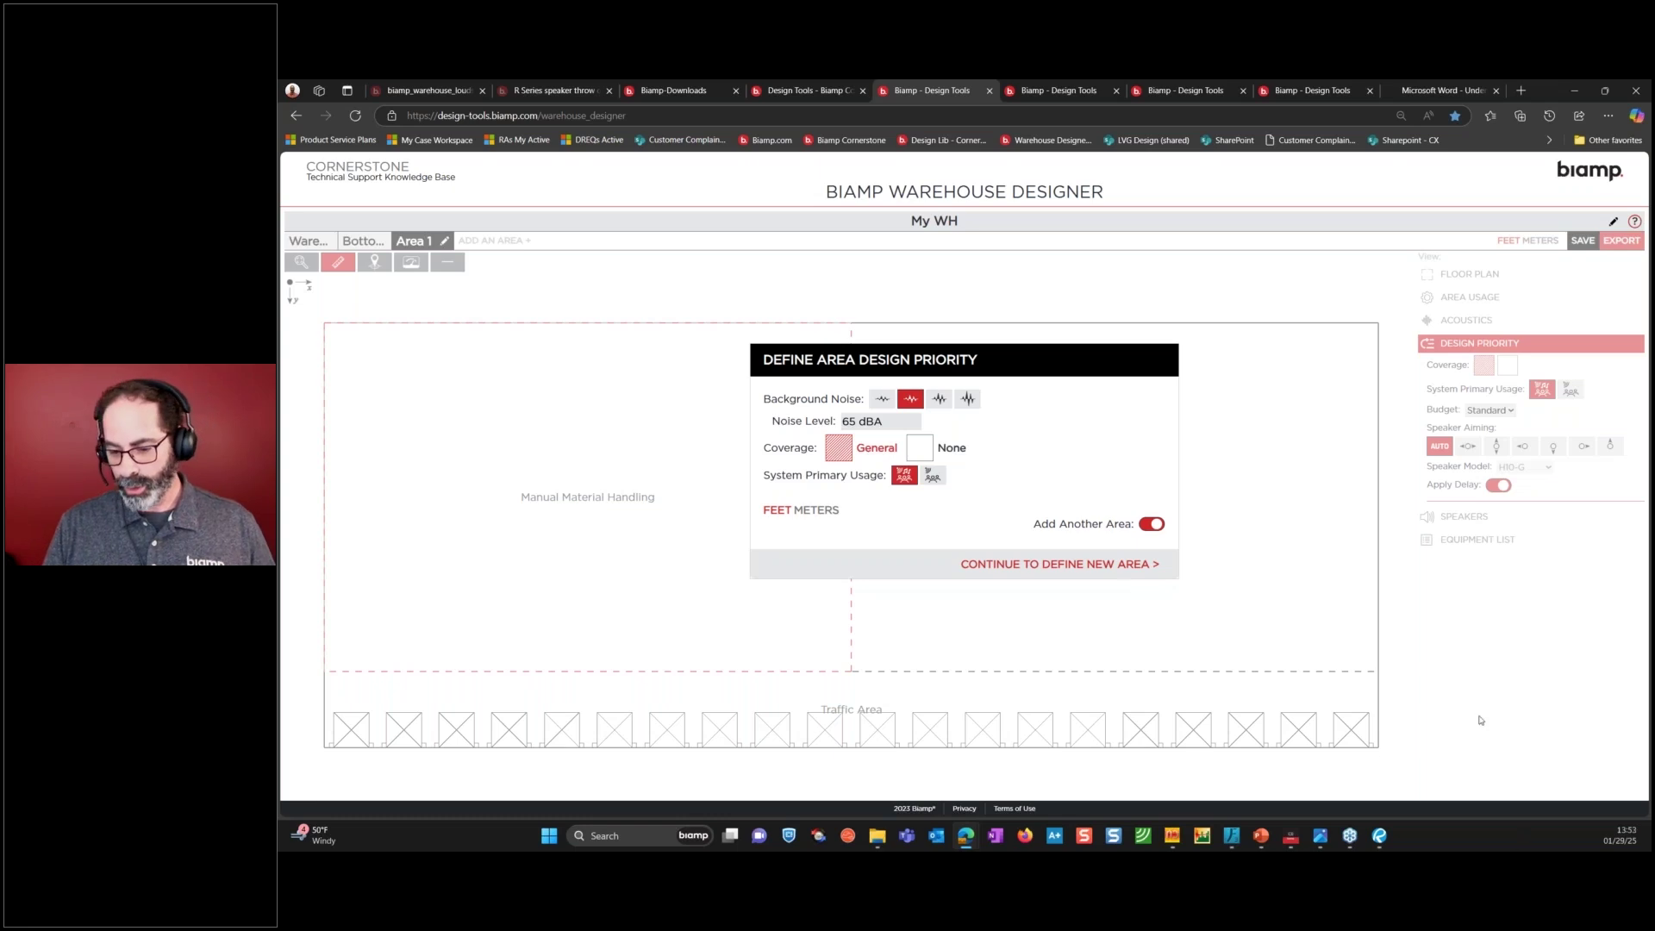
Switch to EASE Focus 3, examine the mapping types and the project's octave-band noise levels, and return to the warehouse design.
click(1239, 843)
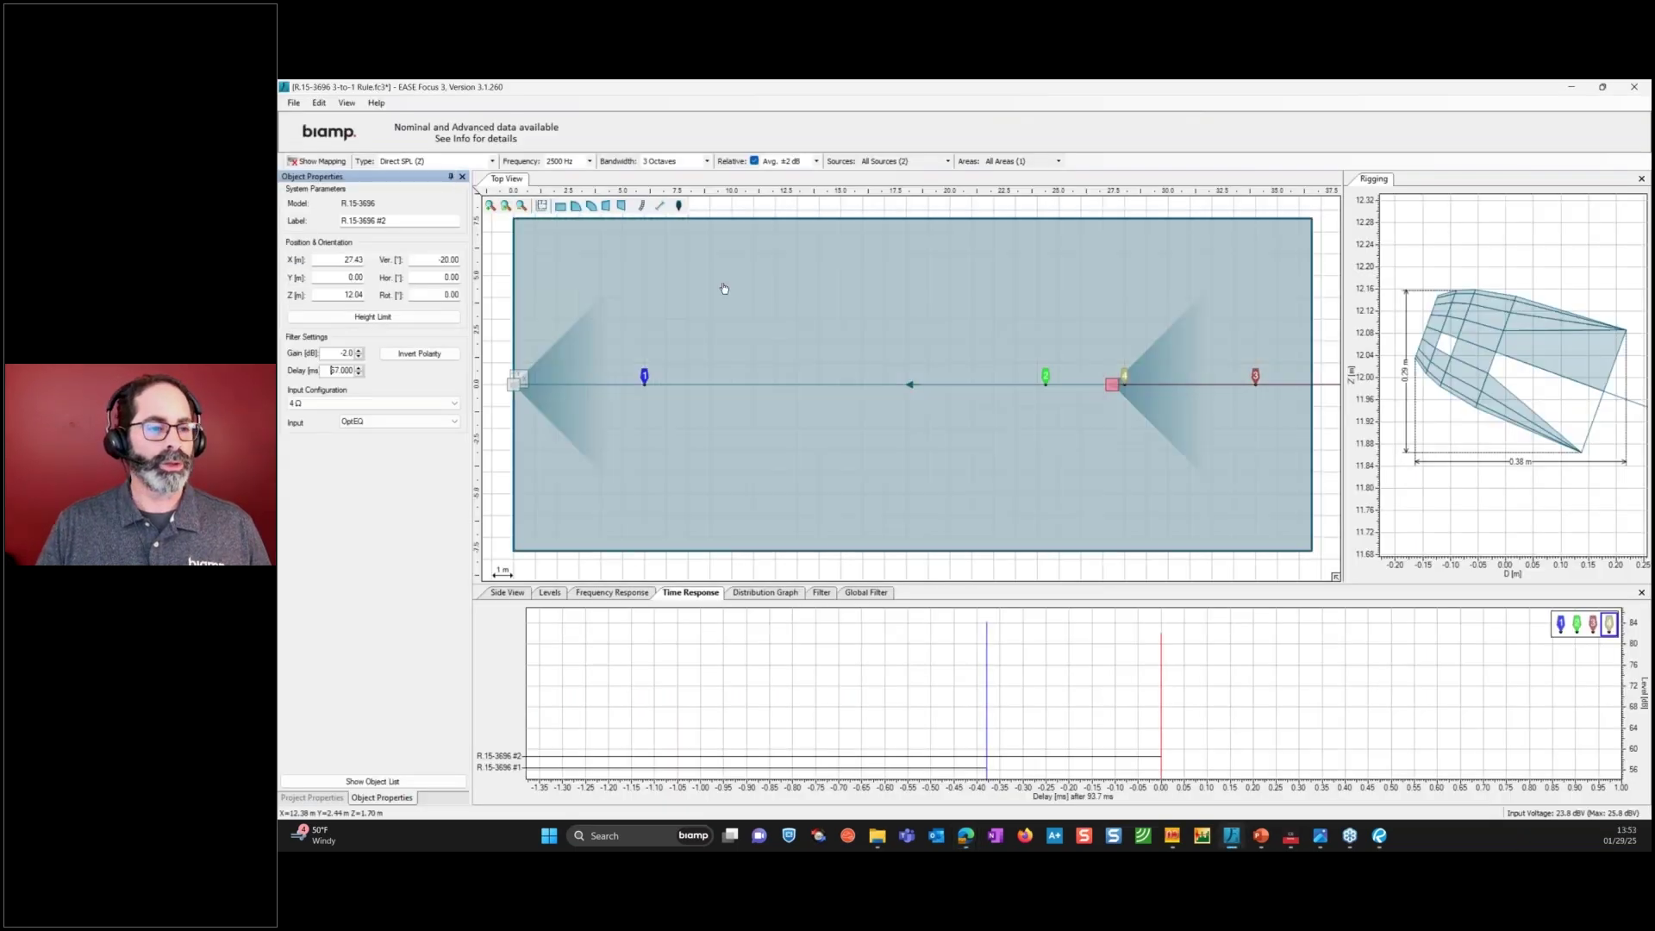
click(448, 161)
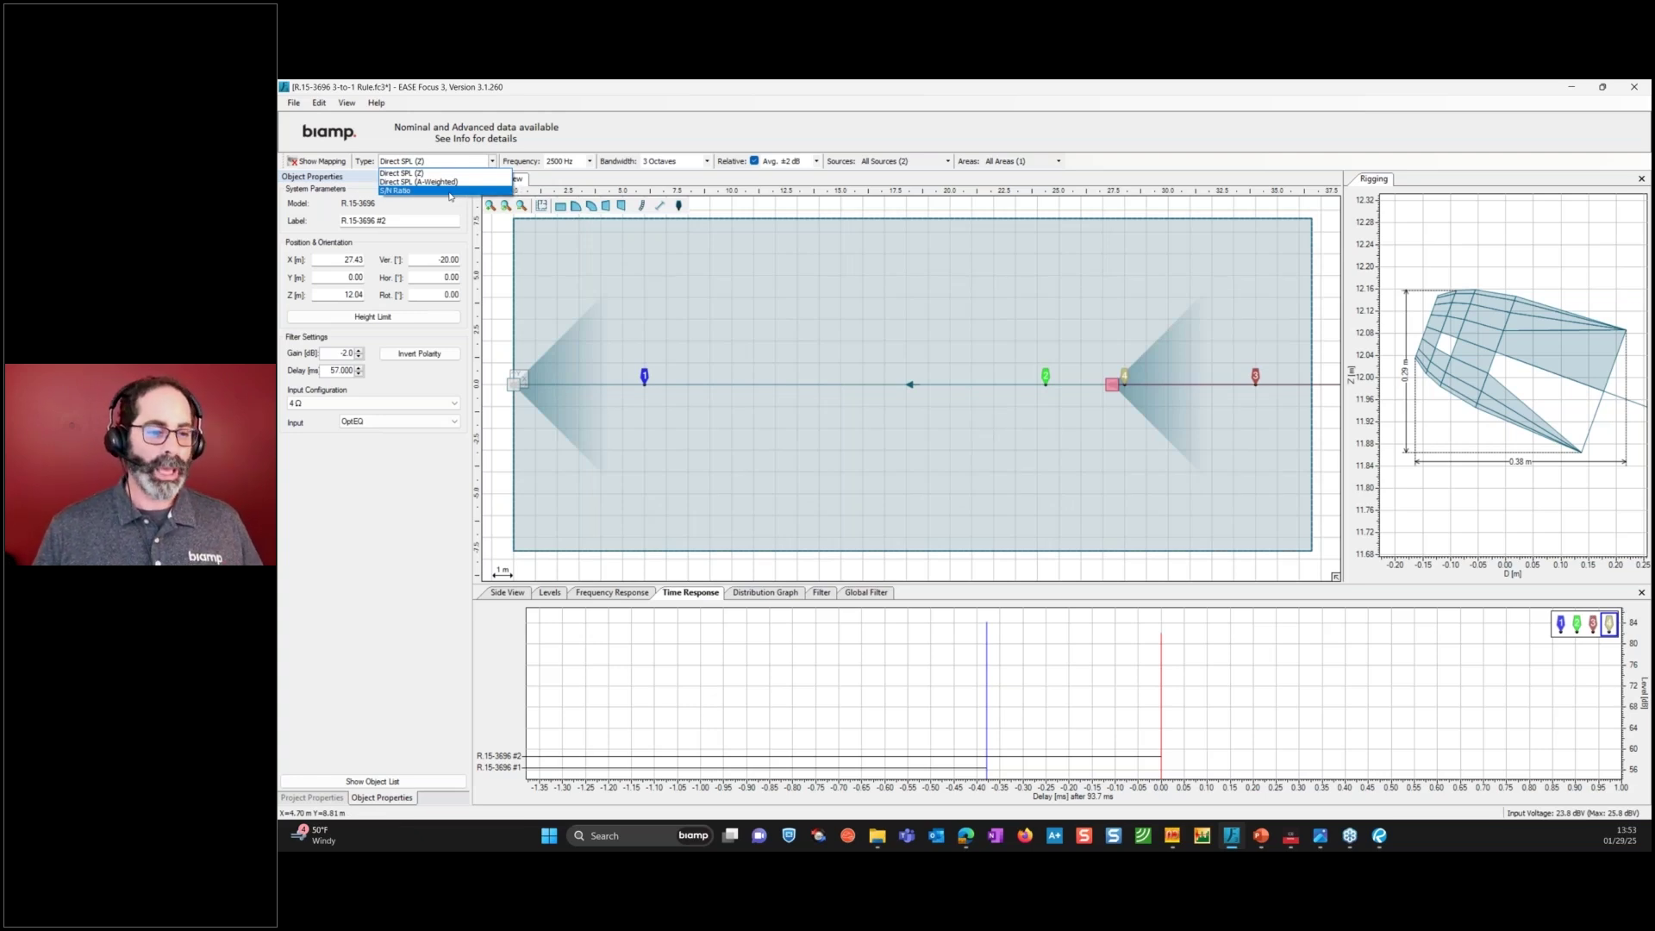
click(429, 511)
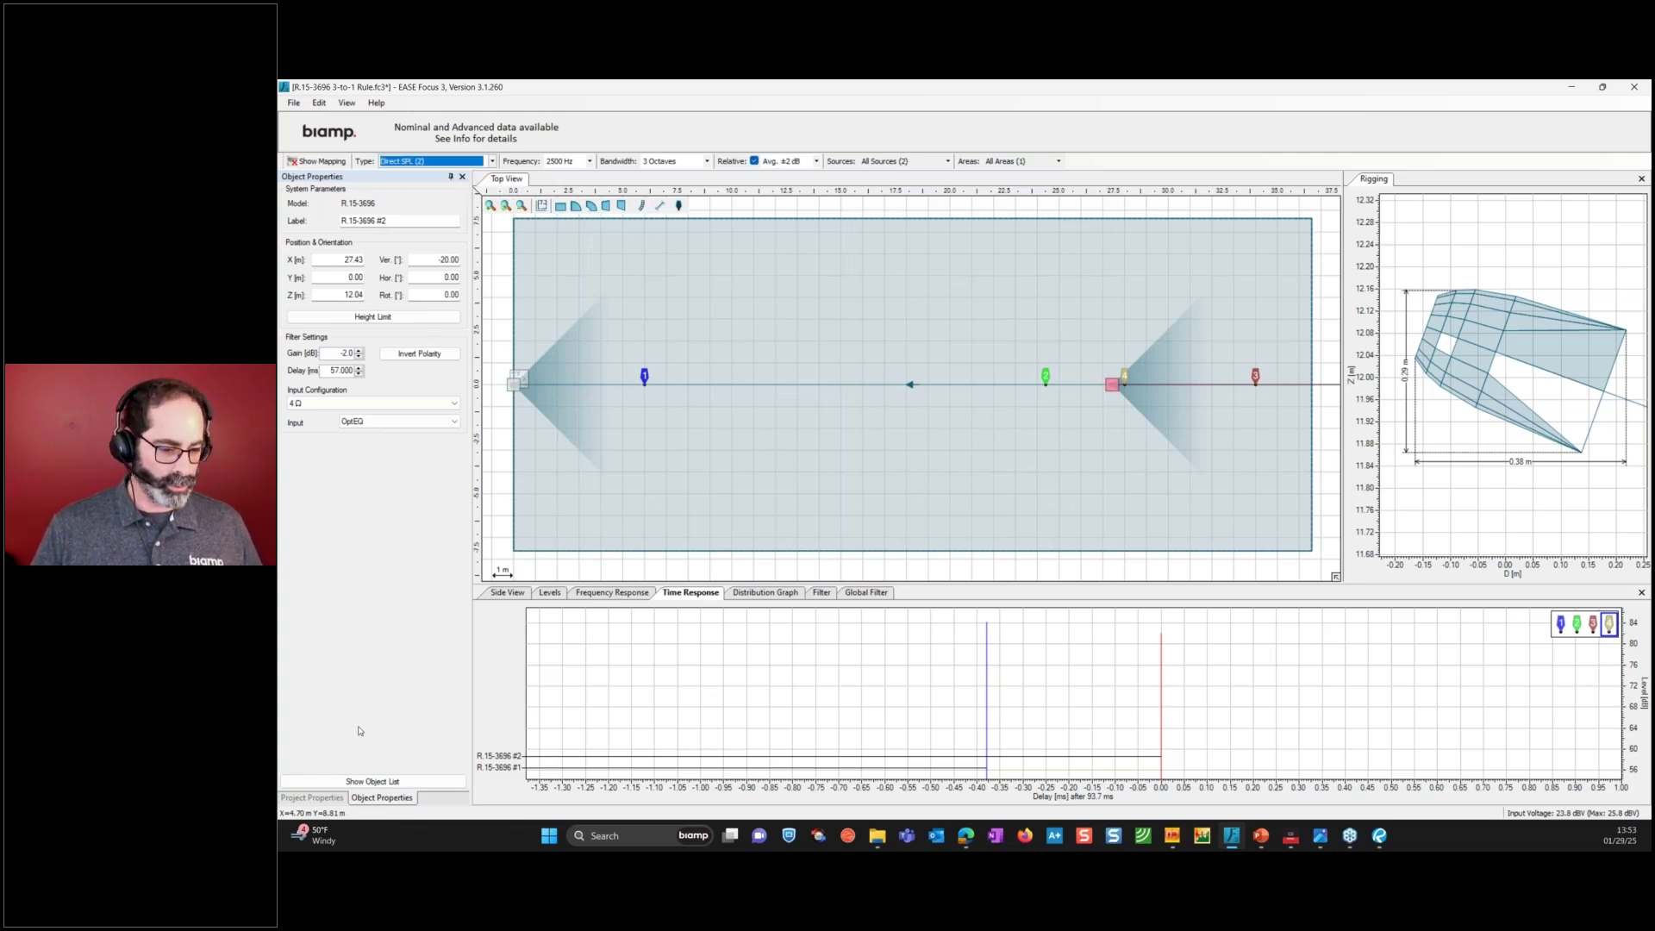
click(335, 800)
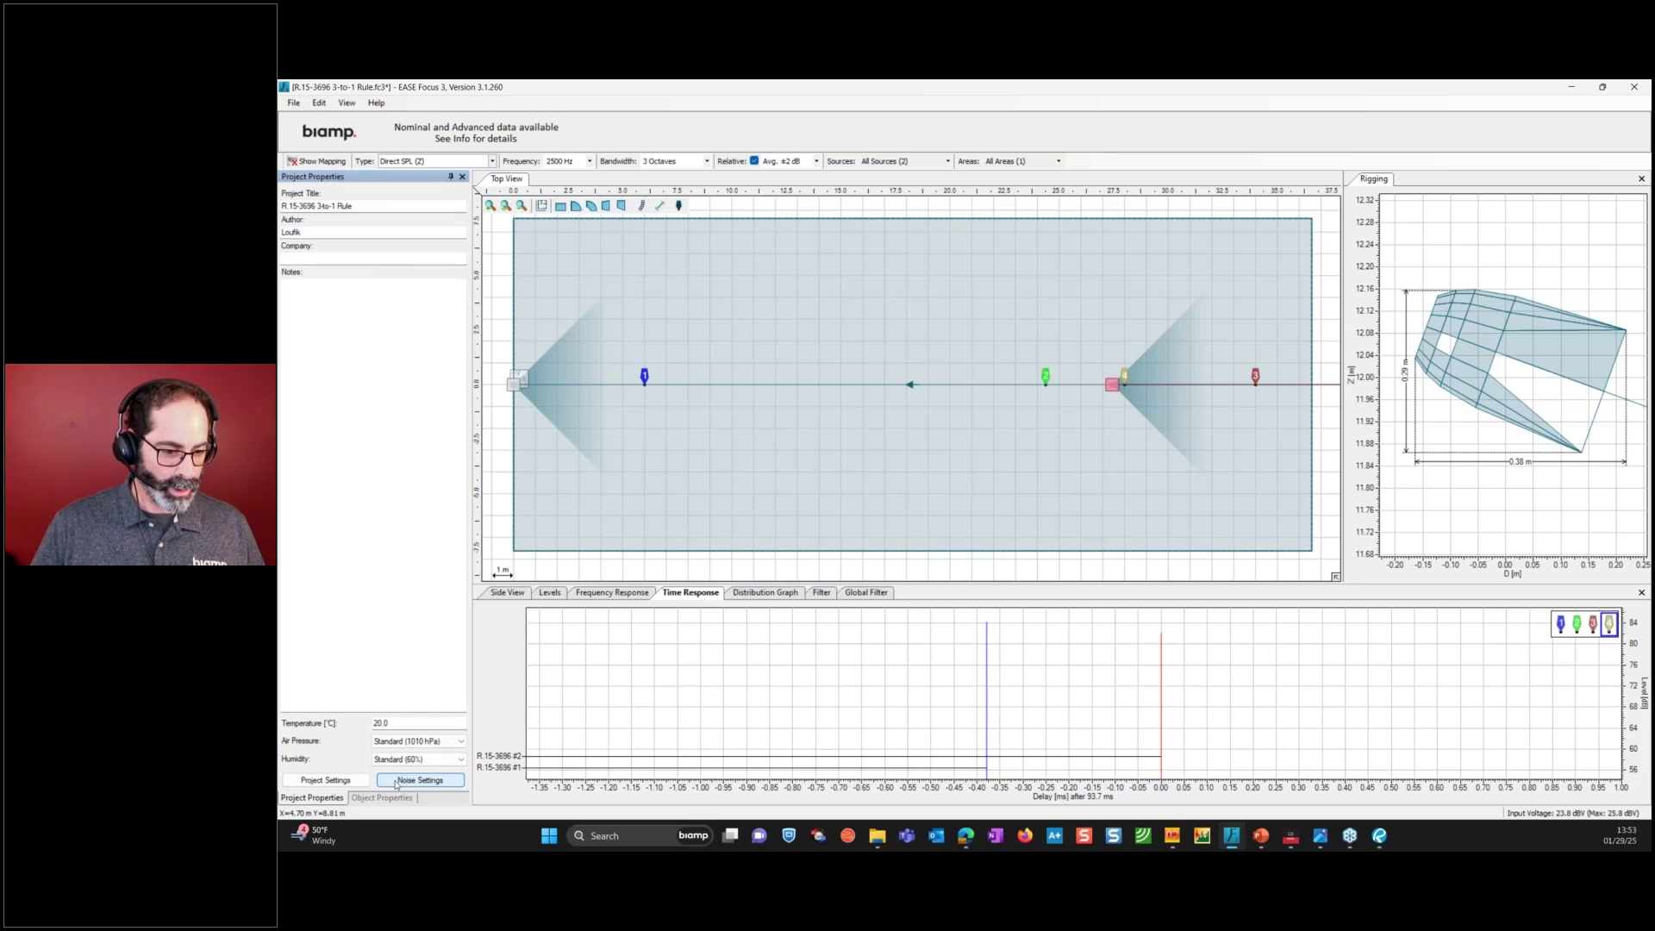
click(397, 782)
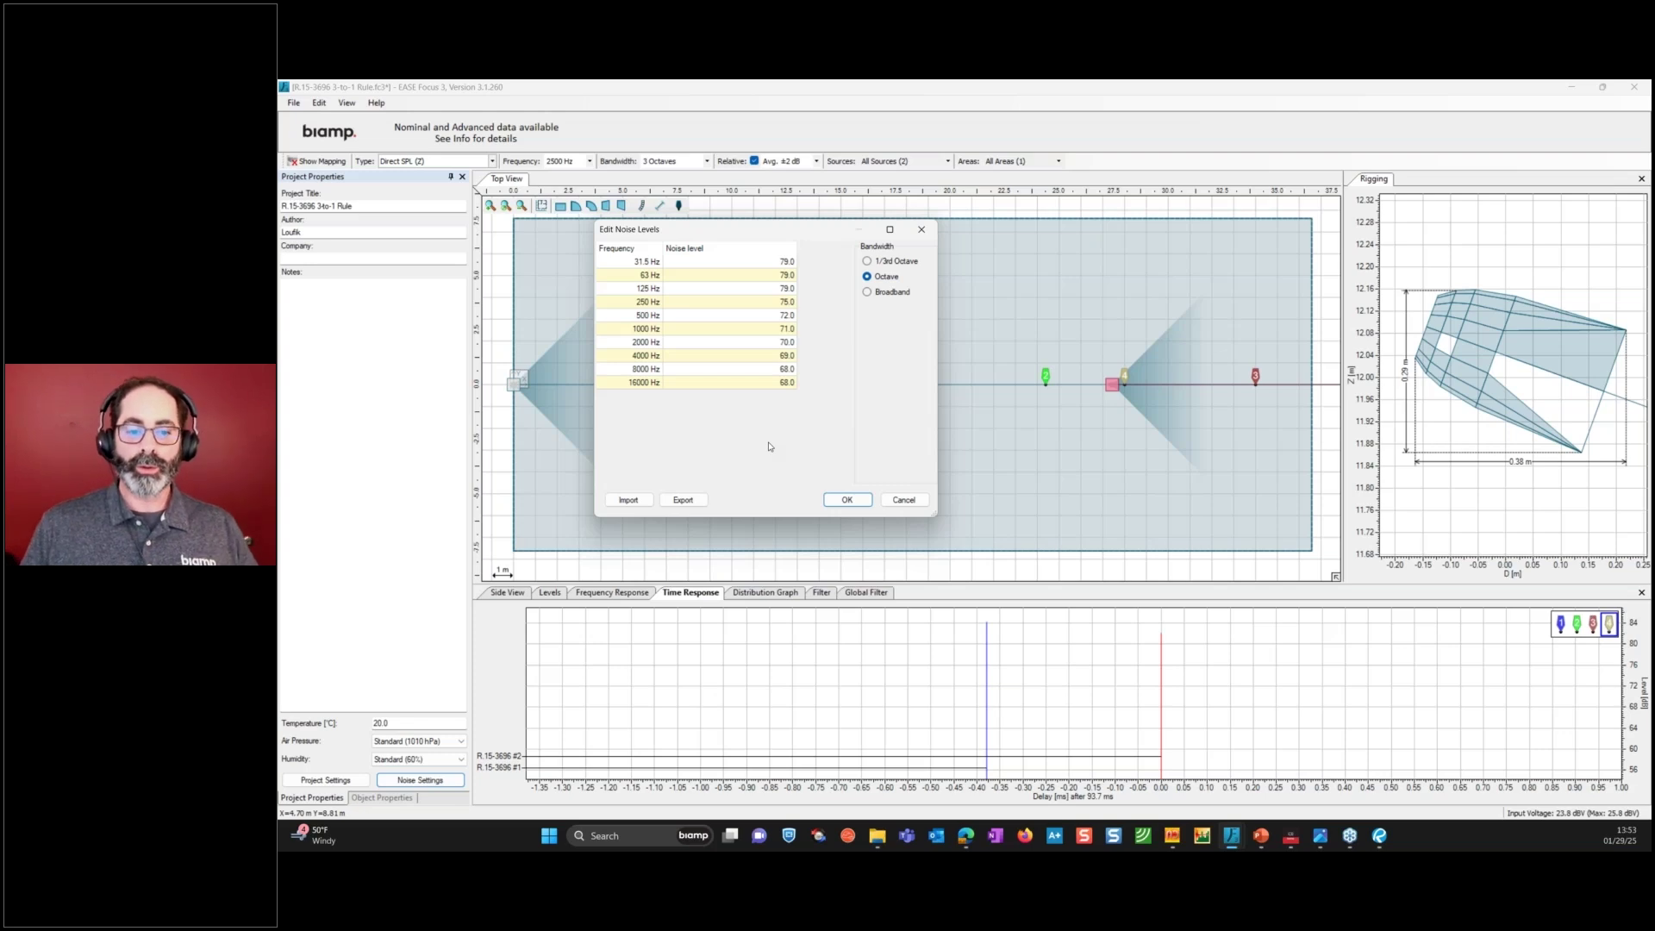
click(901, 500)
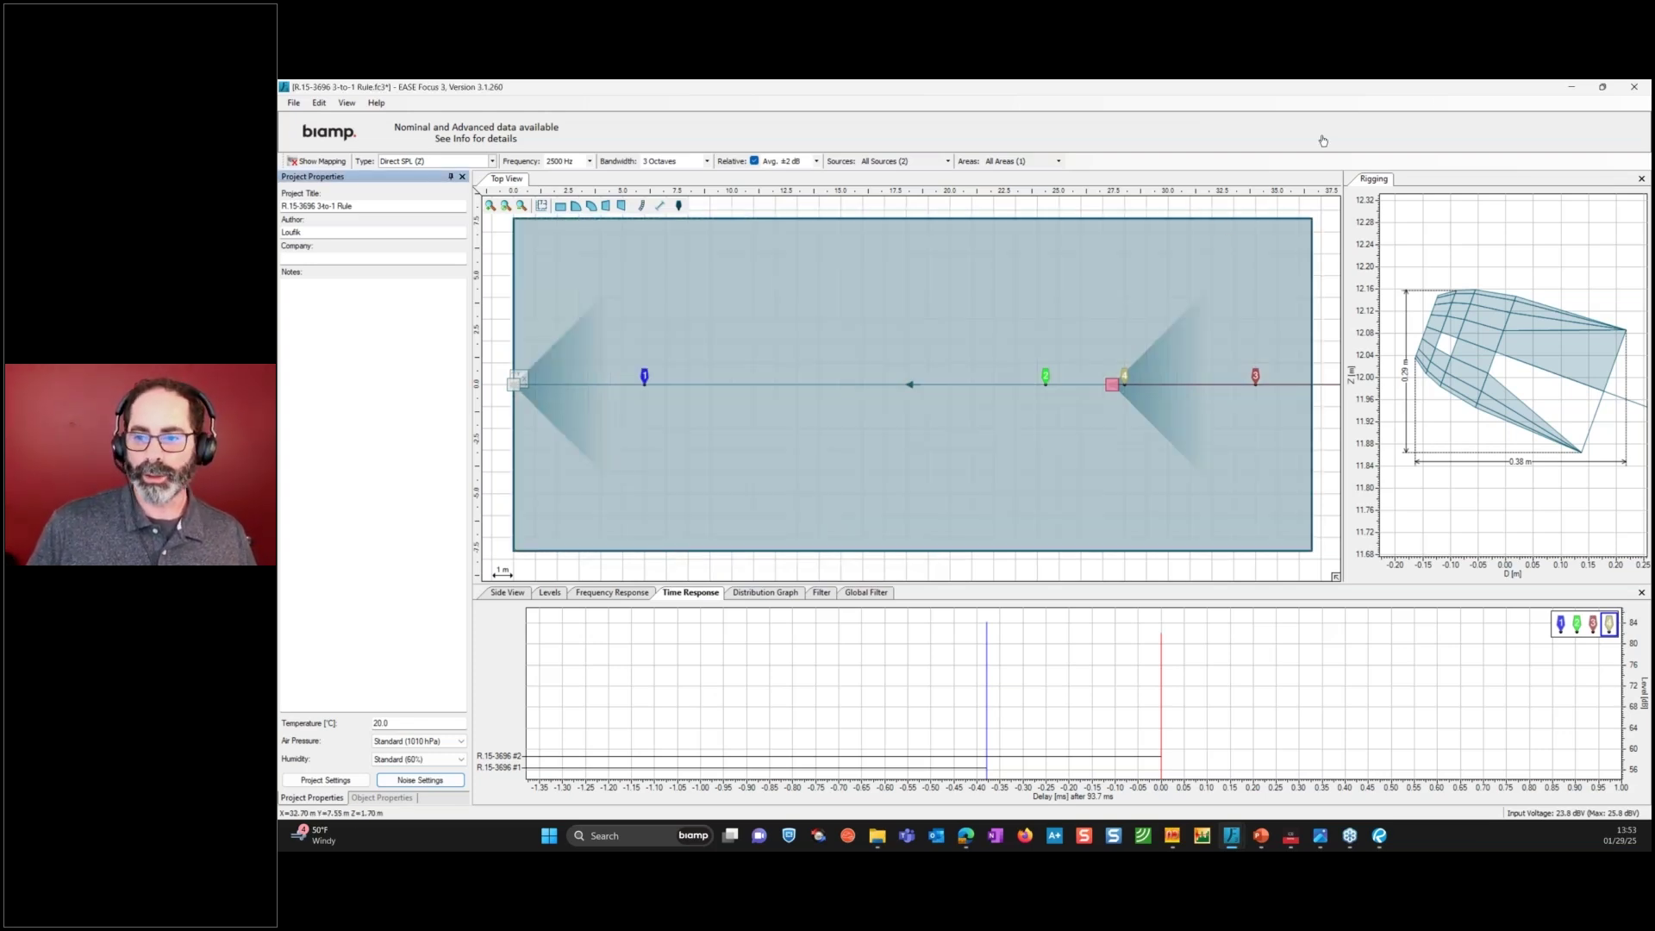
click(1568, 90)
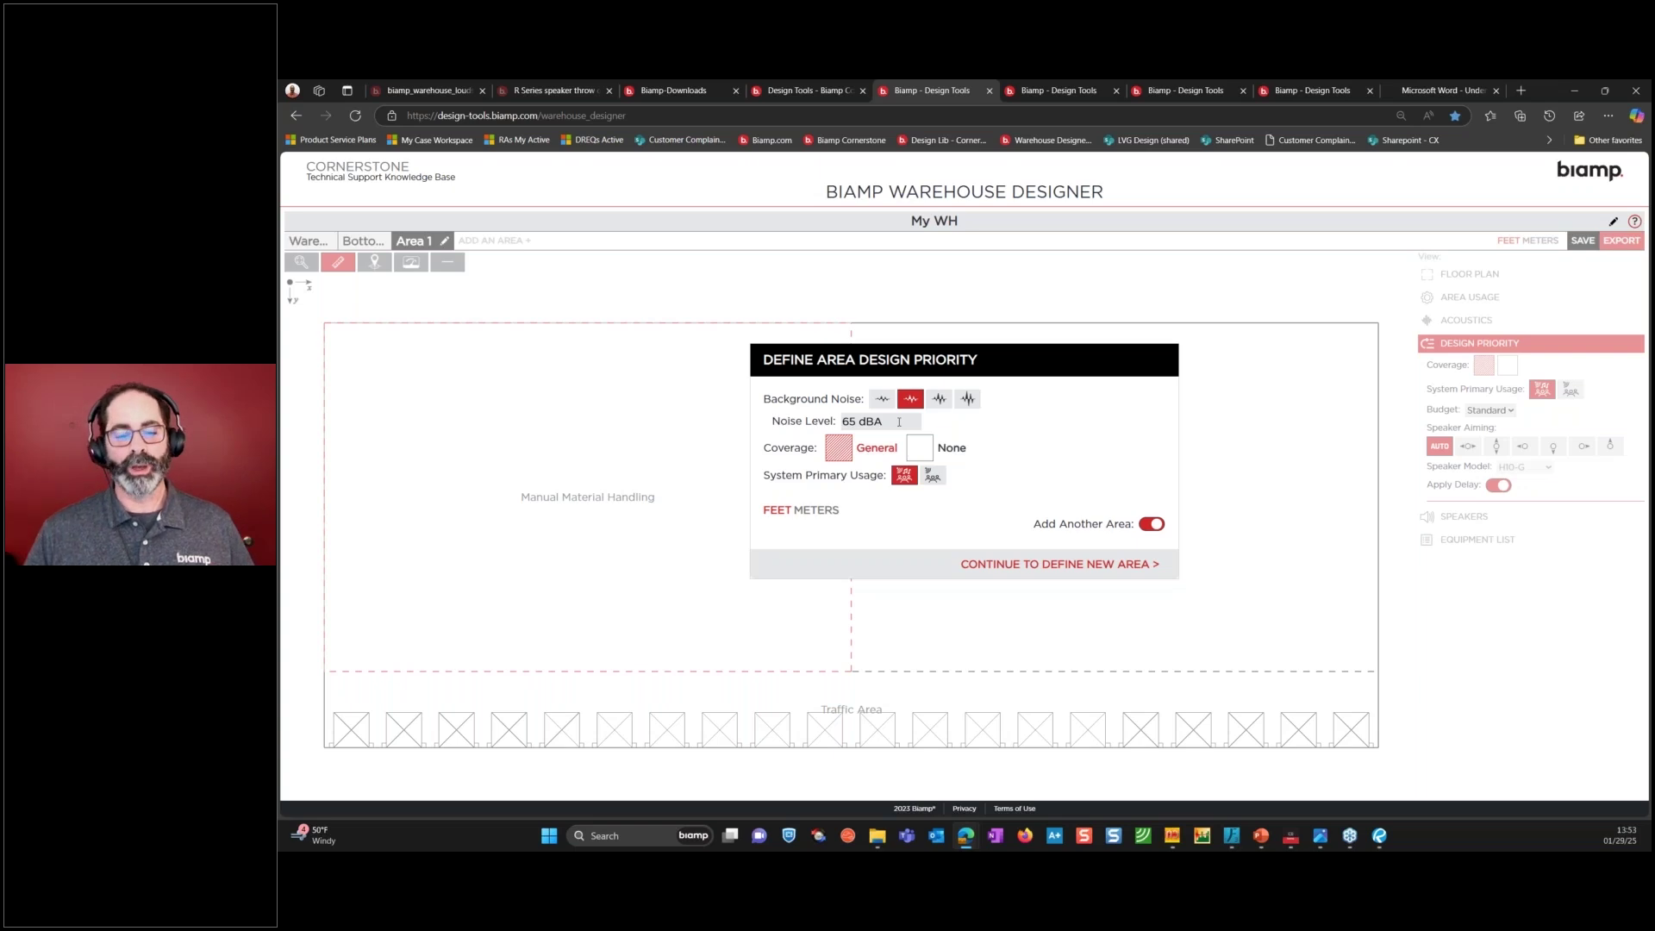
Set Area 1's background noise to 70 dBA and add Area 2 with its suggested dimensions and origin, continuing to its usage definition.
click(937, 402)
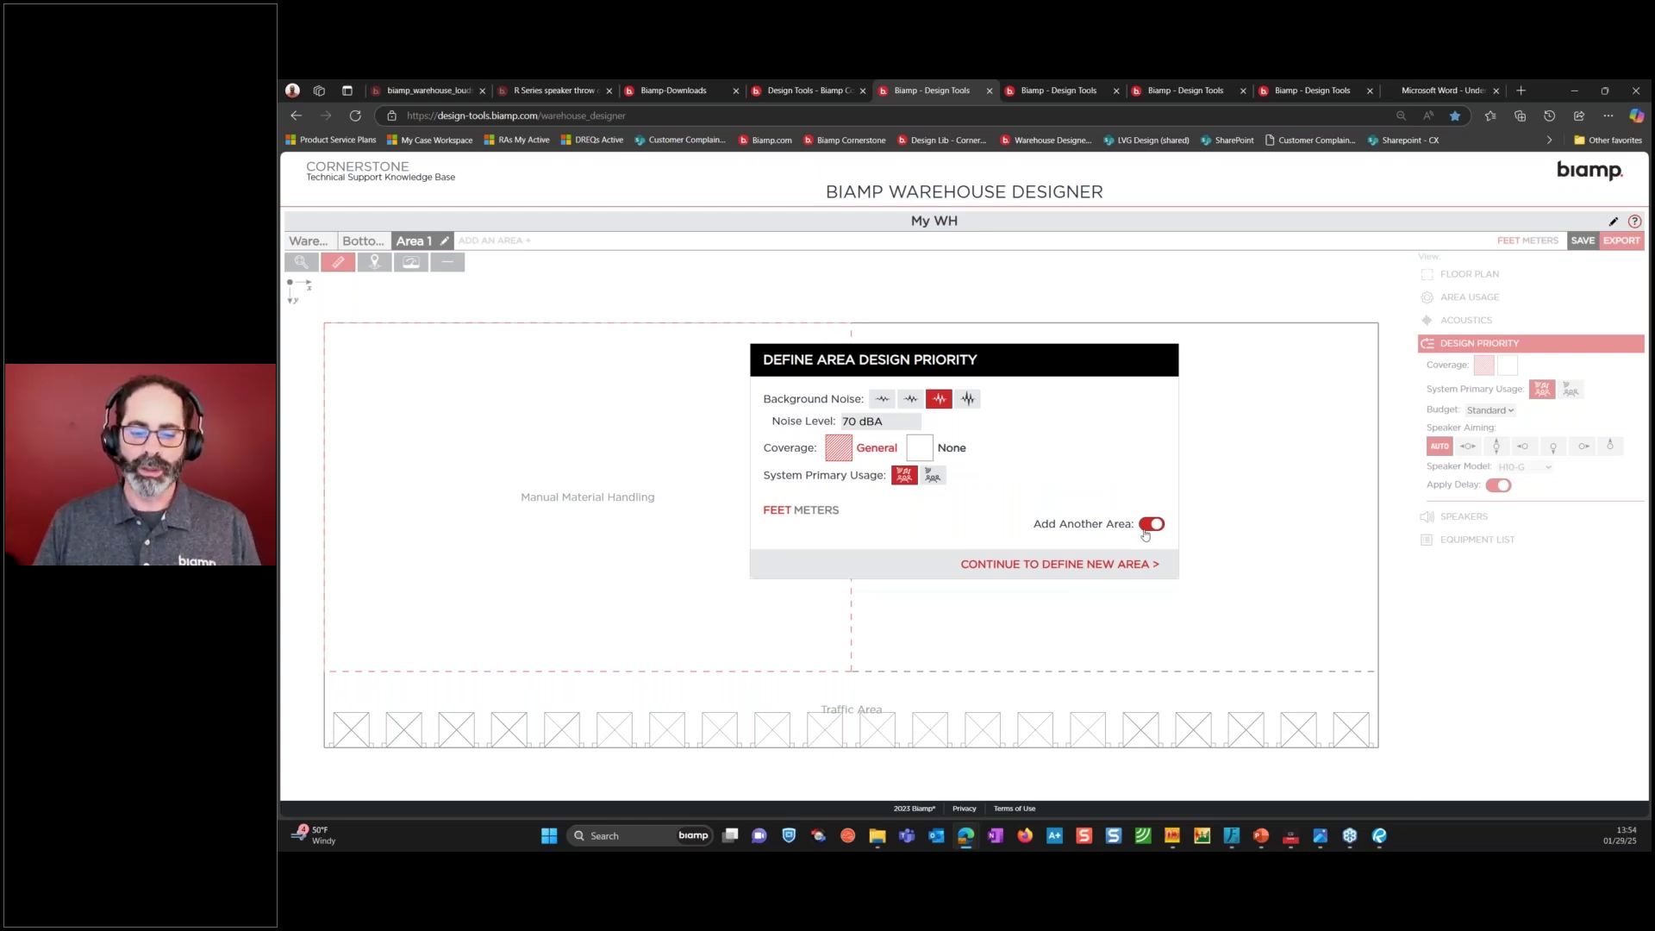
click(1068, 566)
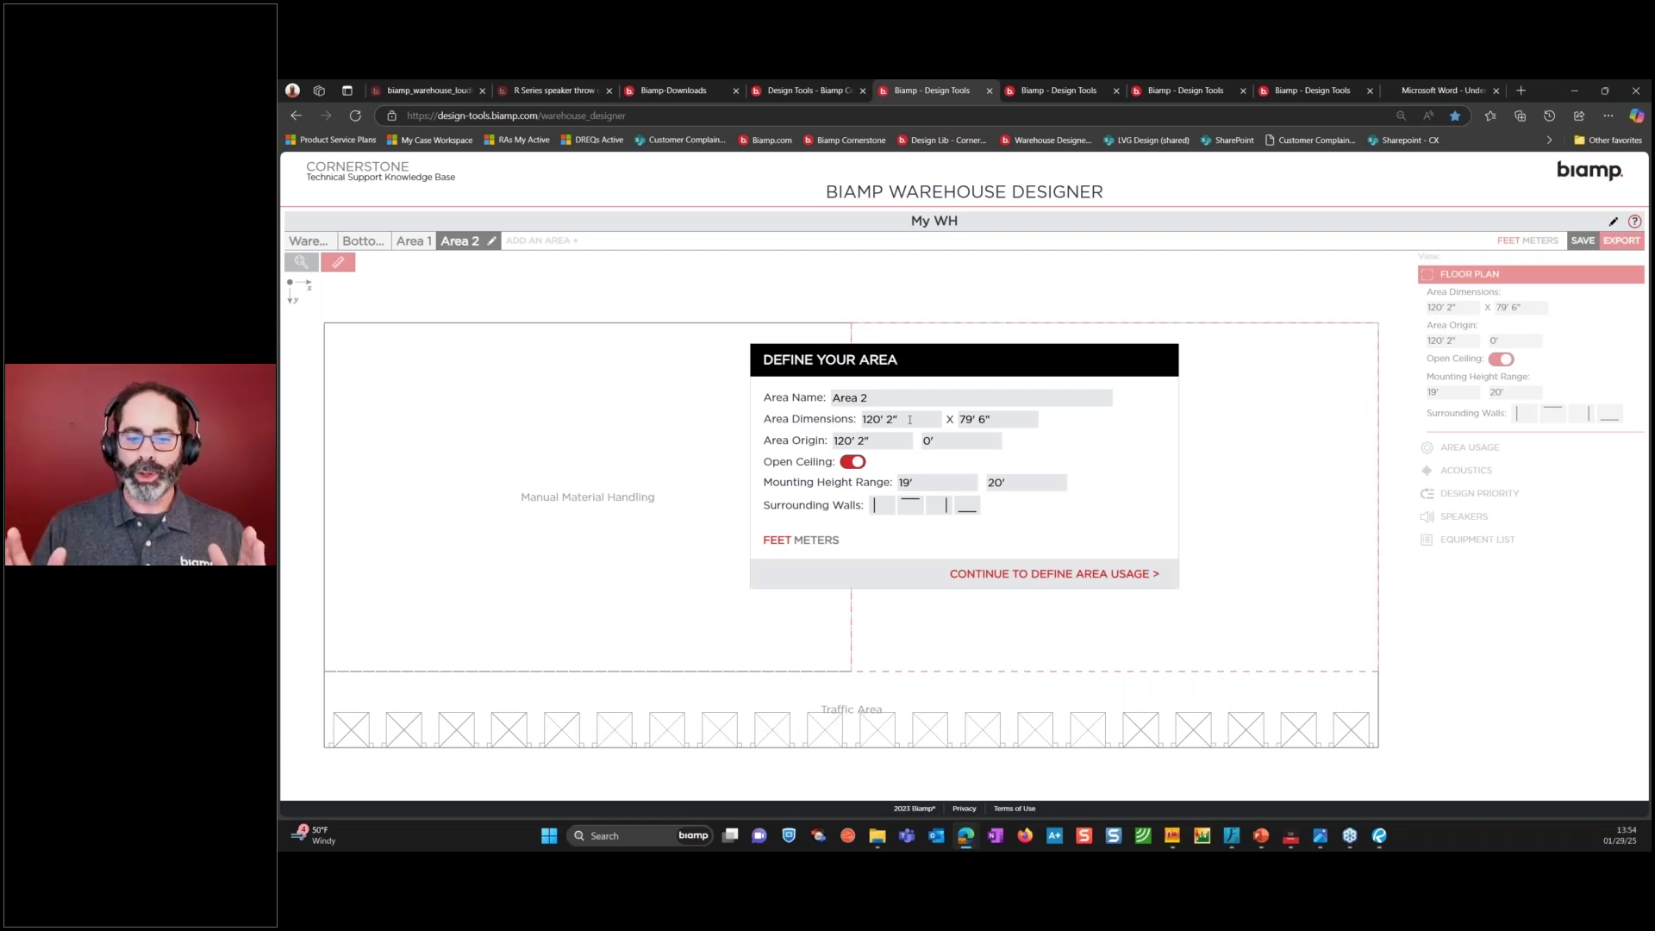
drag(885, 441, 816, 447)
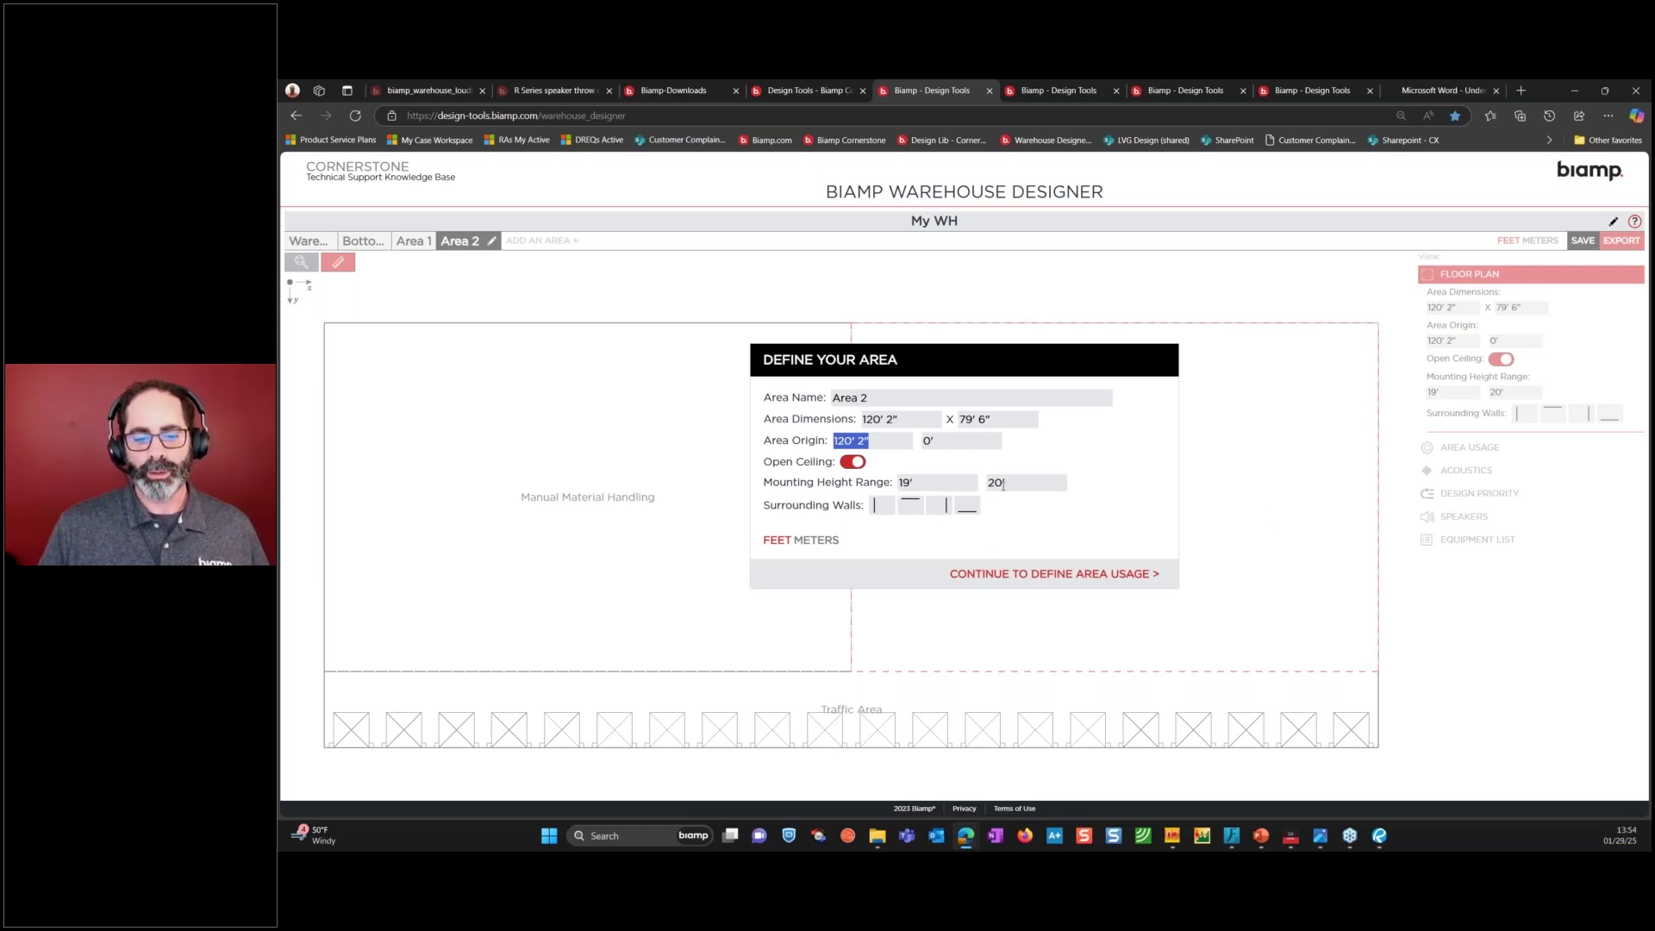
click(1041, 575)
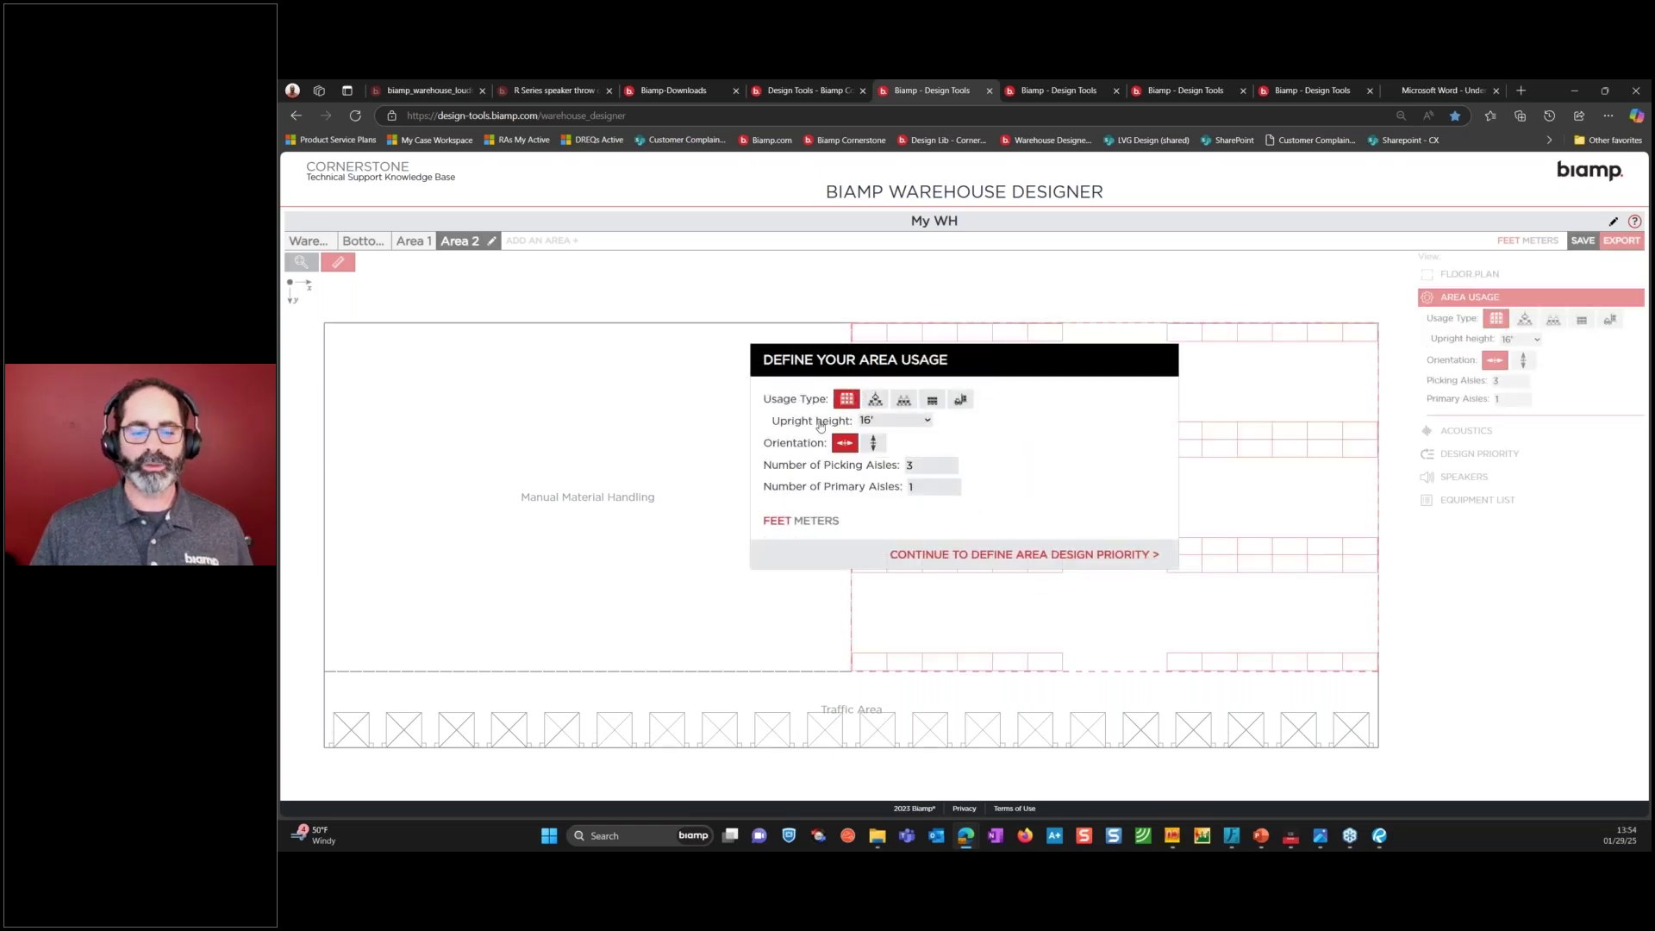
Configure Area 2's racks with an 18' upright height, vertical orientation and 9 picking aisles.
click(886, 420)
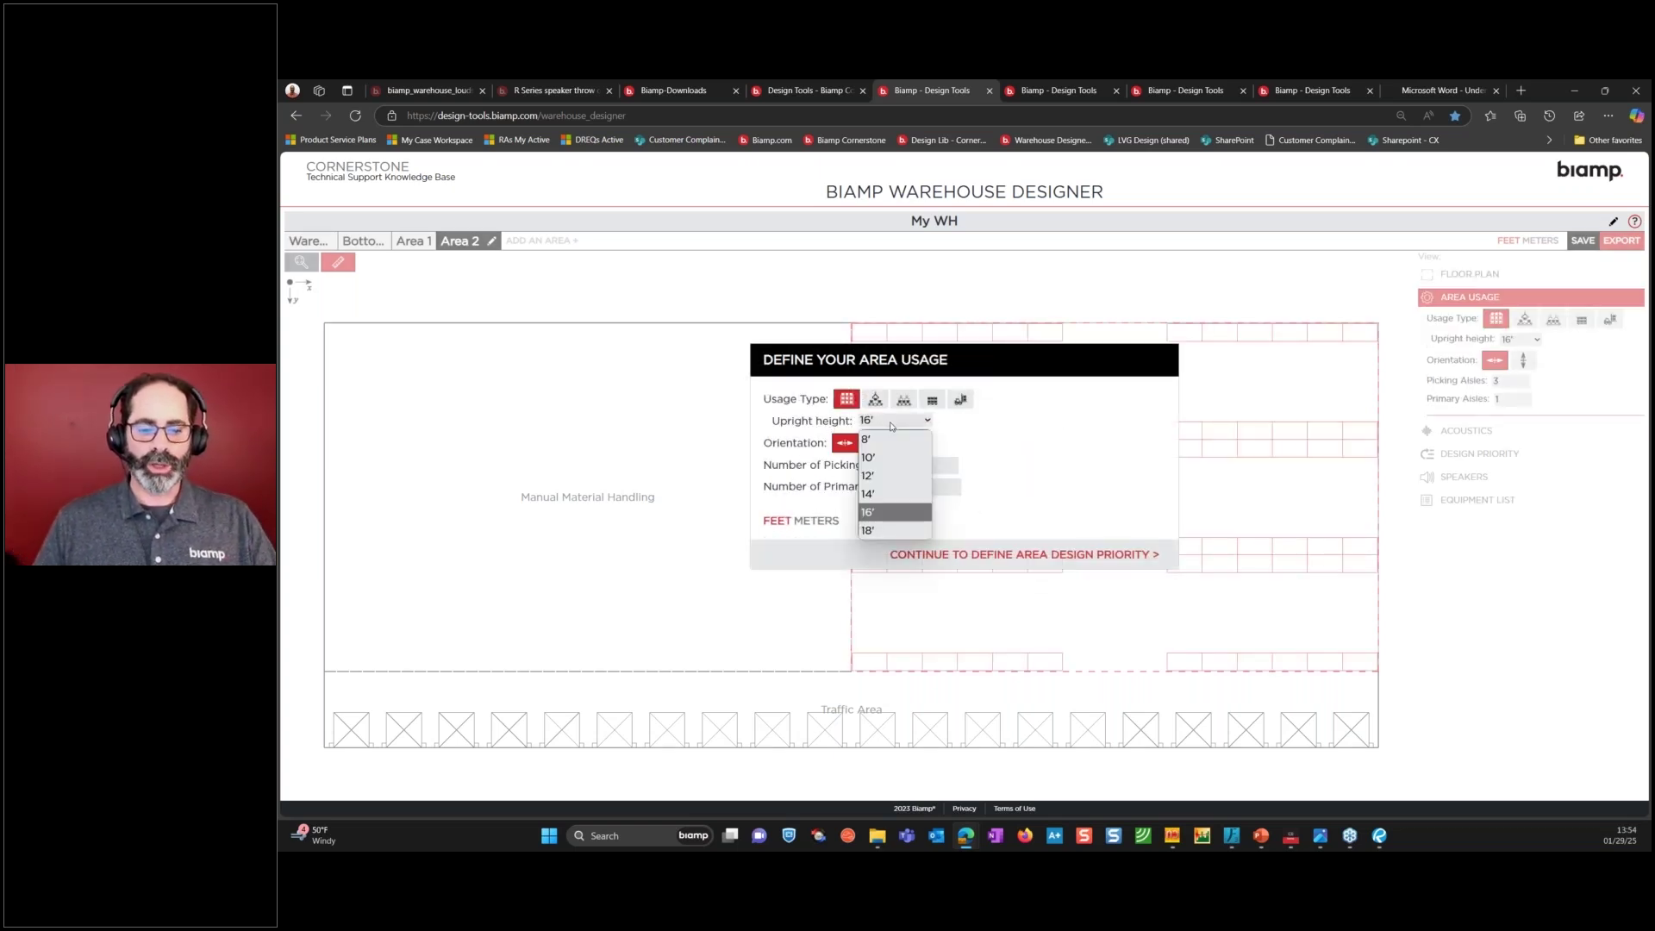
click(894, 527)
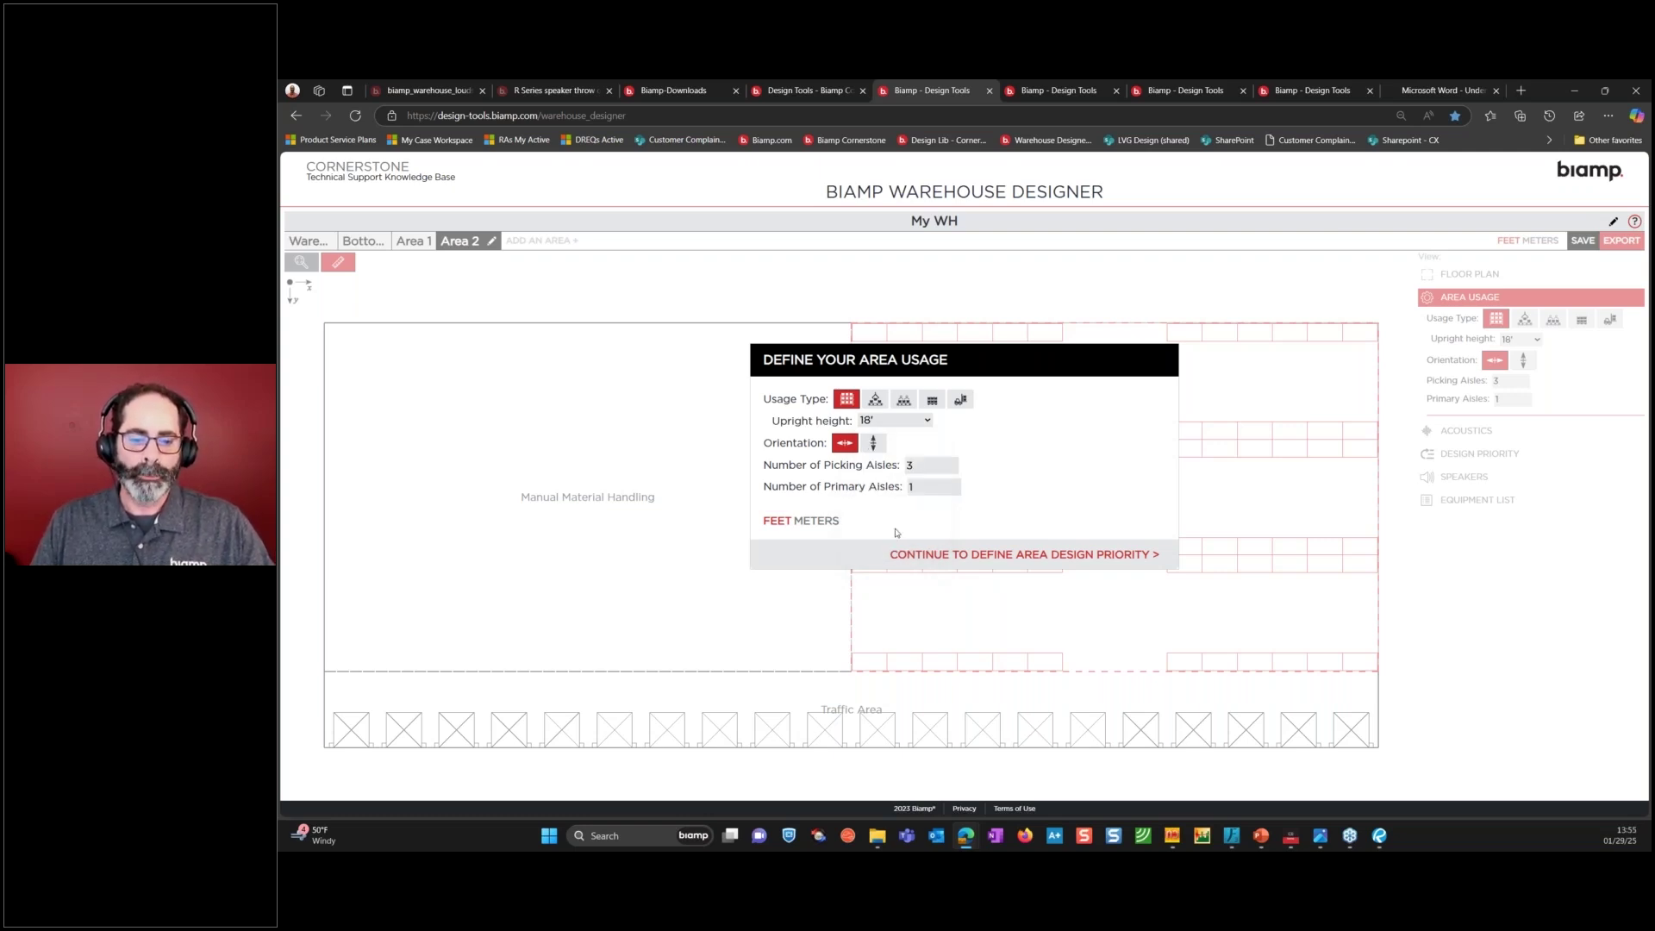
click(874, 444)
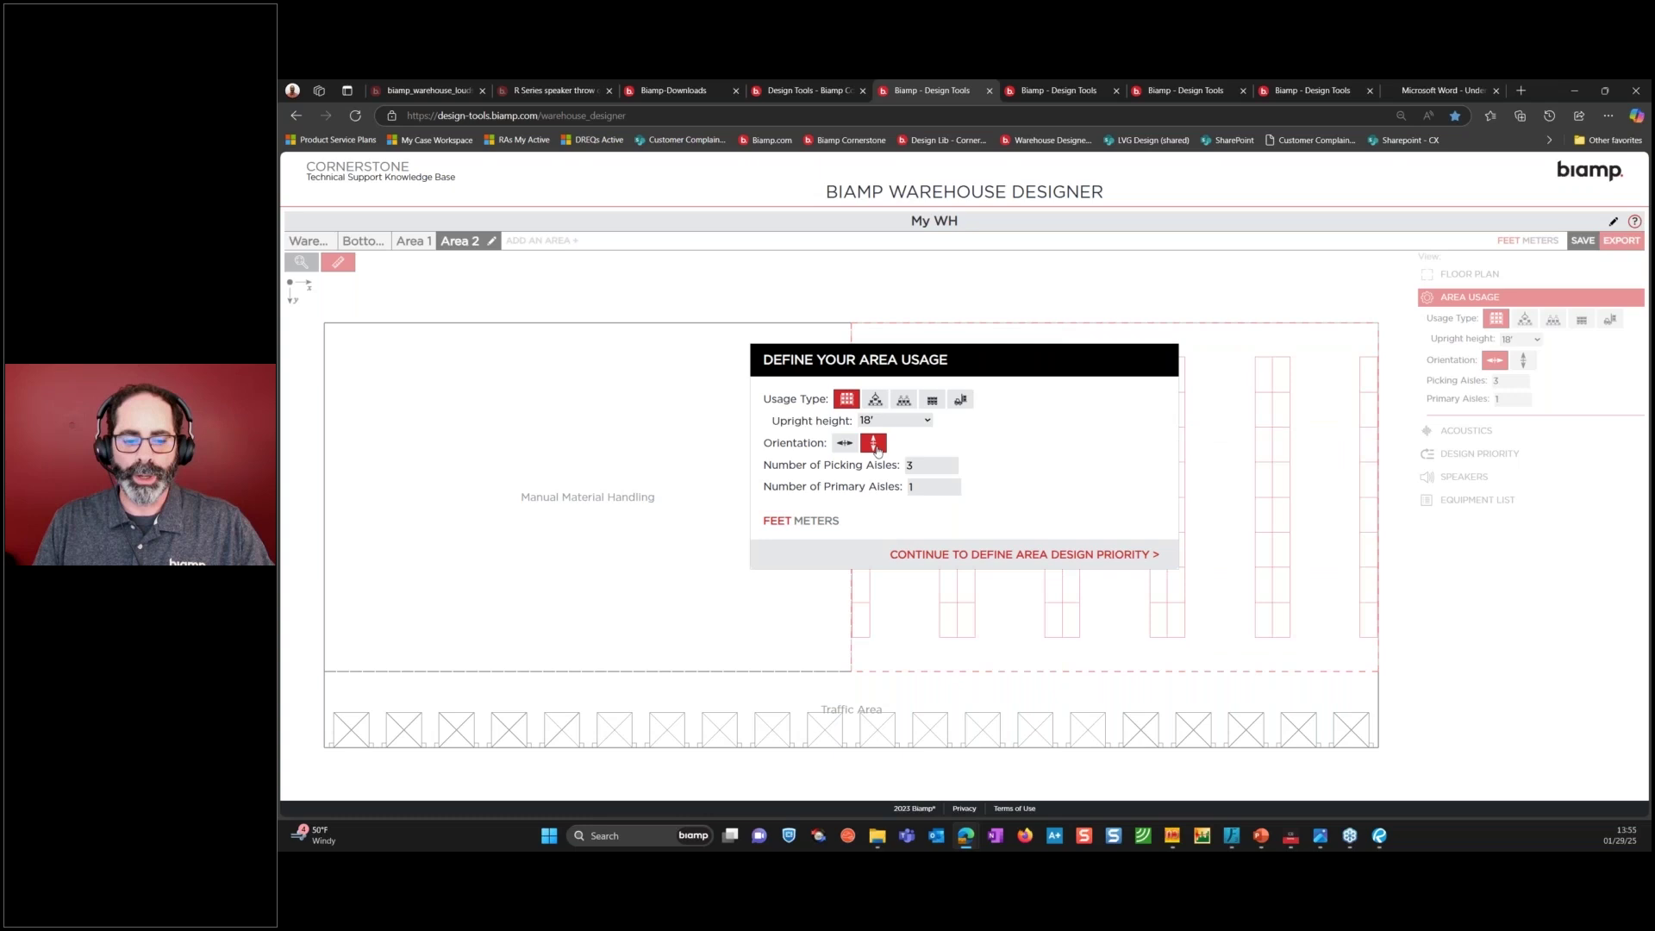
double_click(951, 466)
text(10)
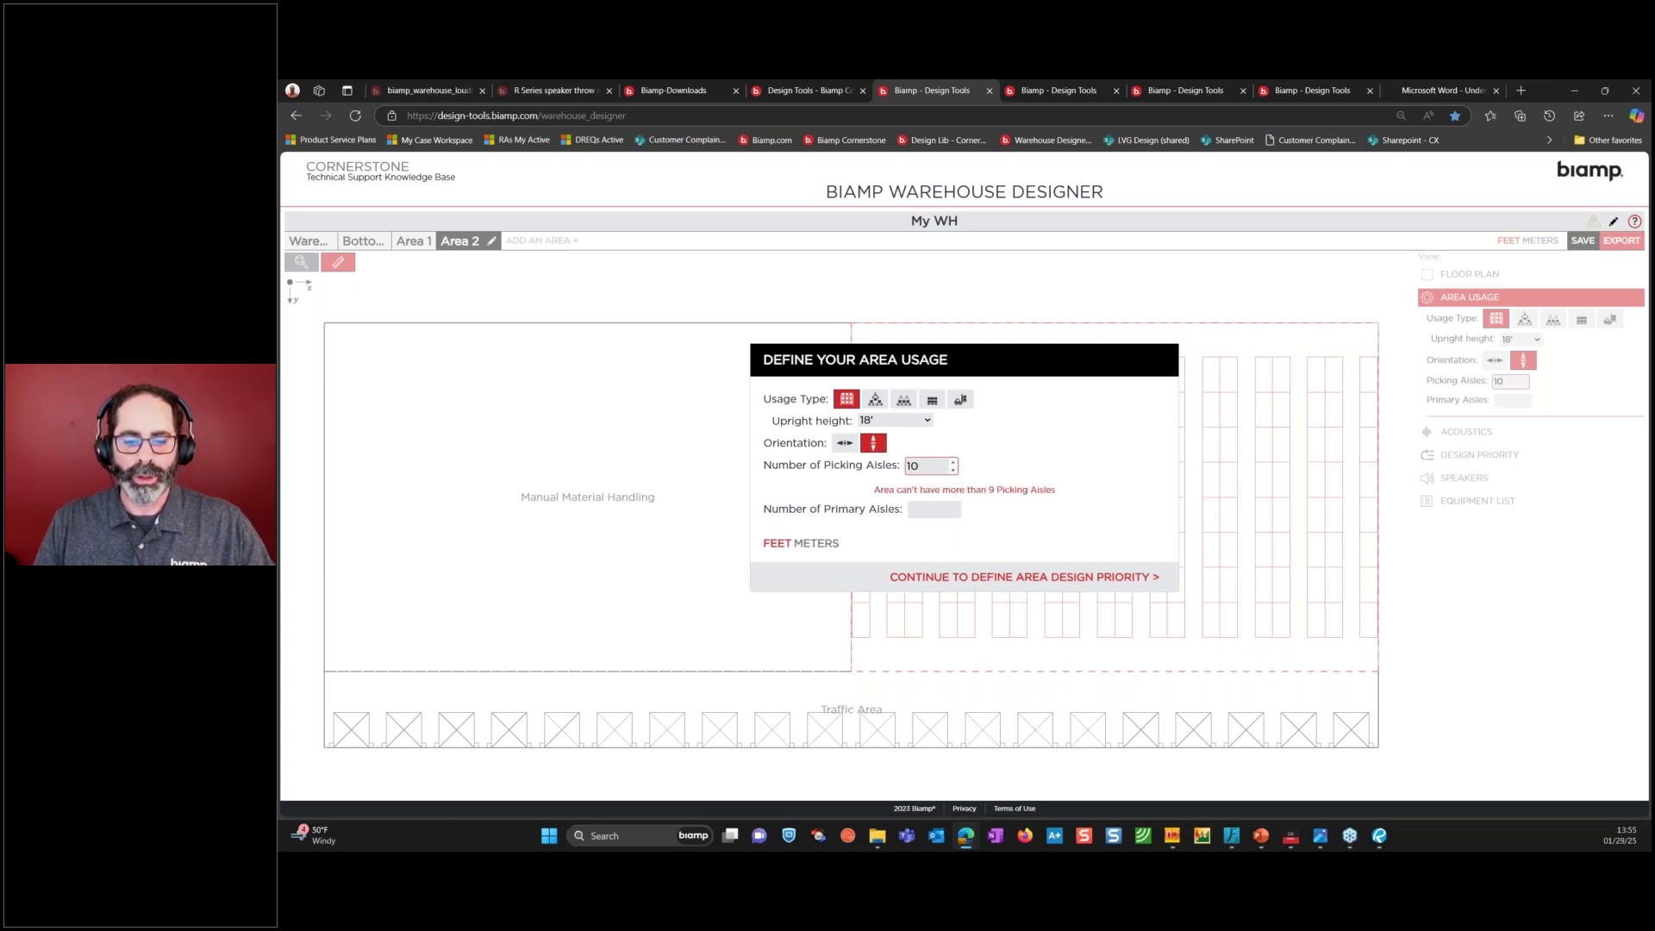
click(953, 470)
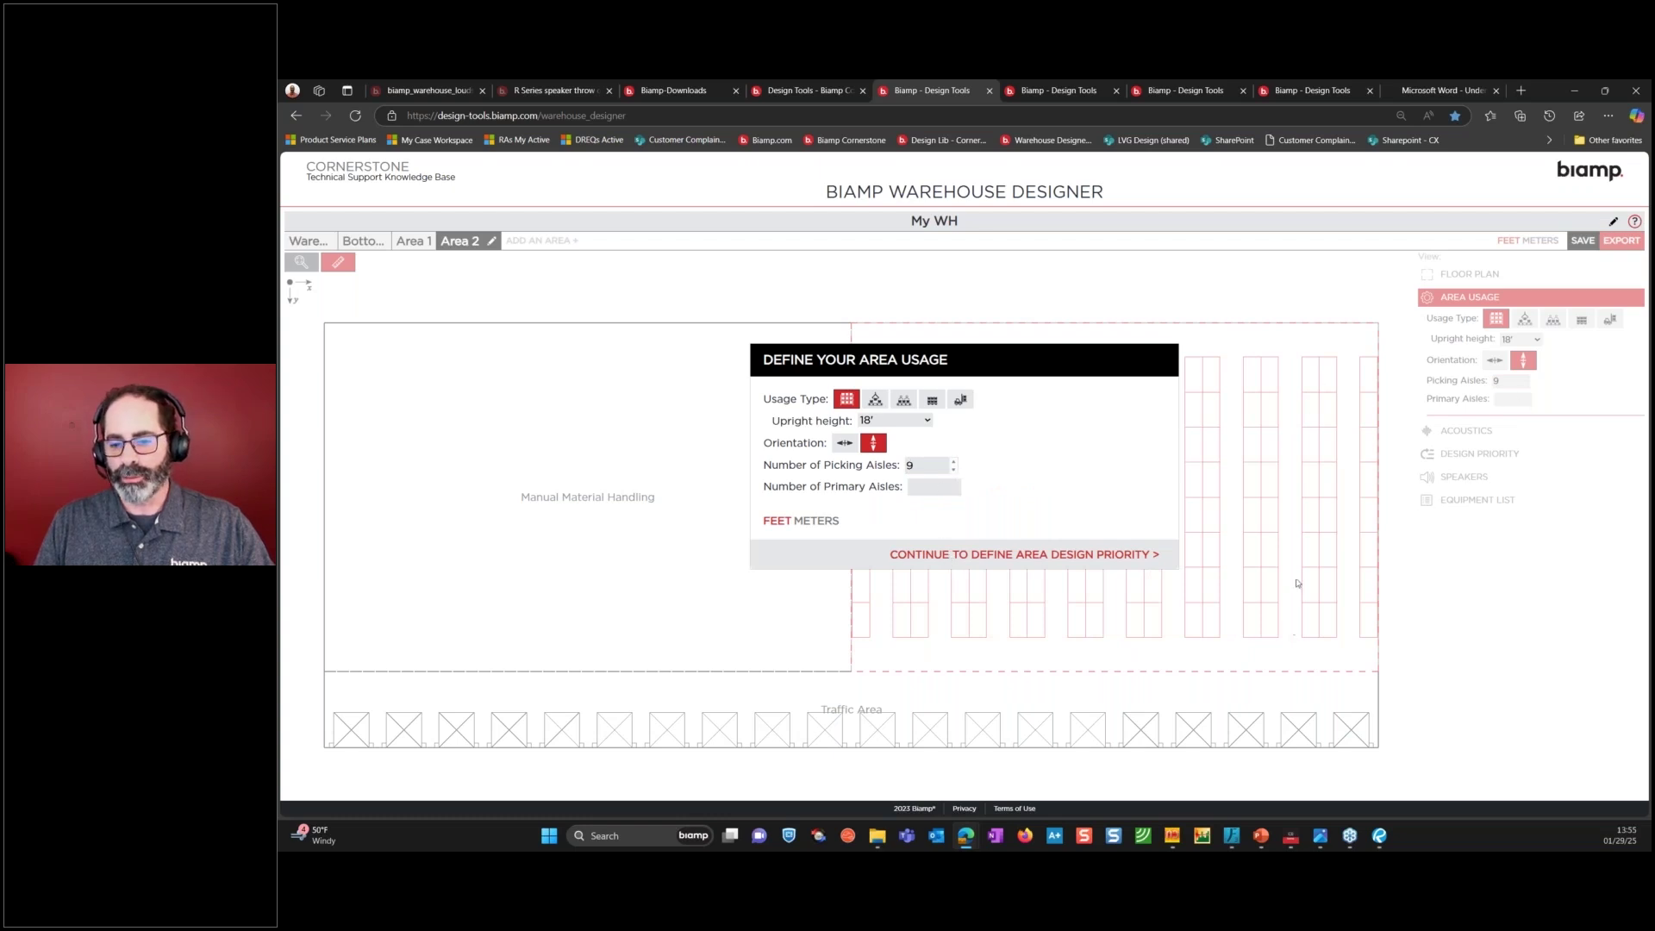
Continue to Area 2's design priority, set its background noise to 60 dBA, and proceed to the complete warehouse.
click(1048, 558)
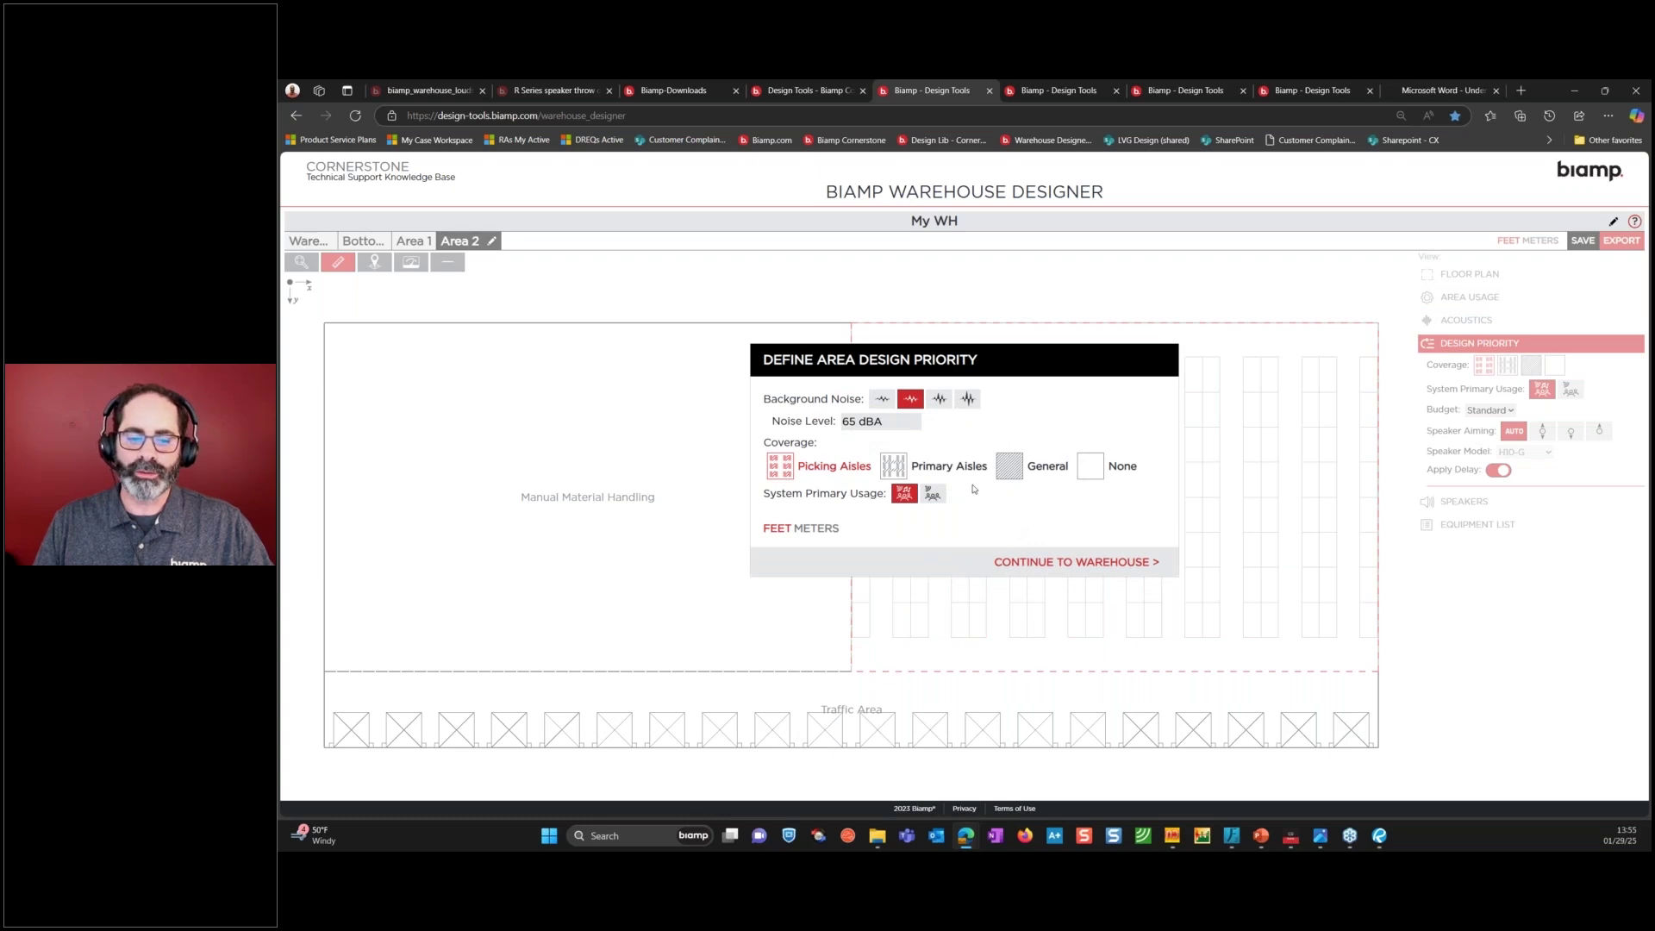
click(886, 401)
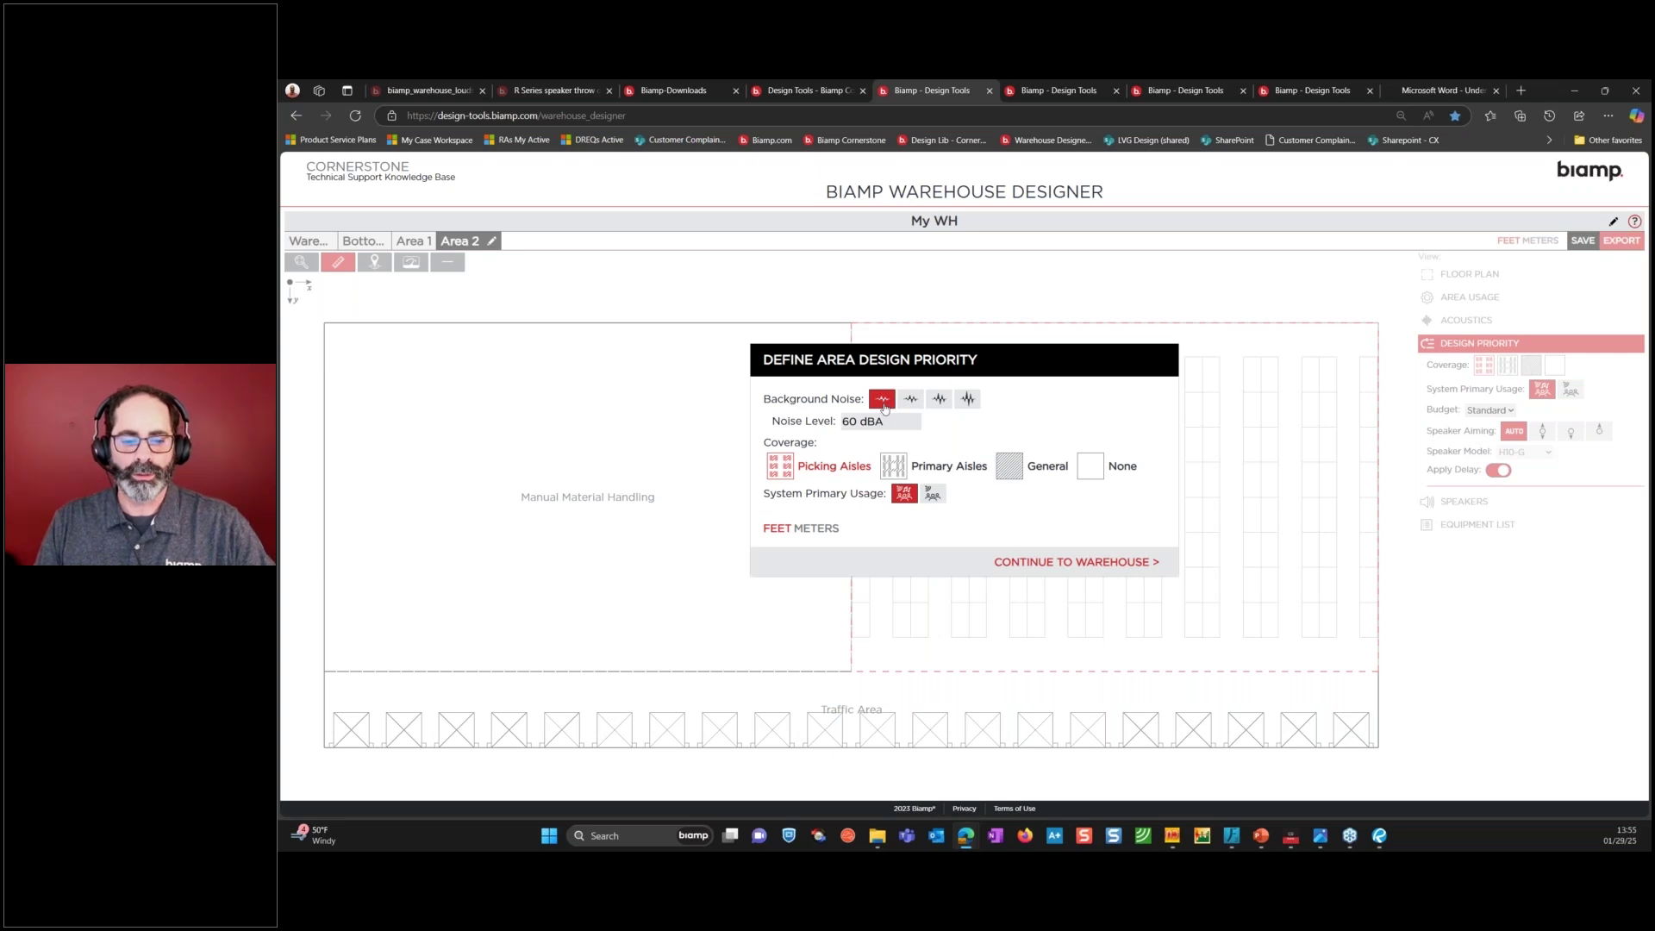
click(1061, 565)
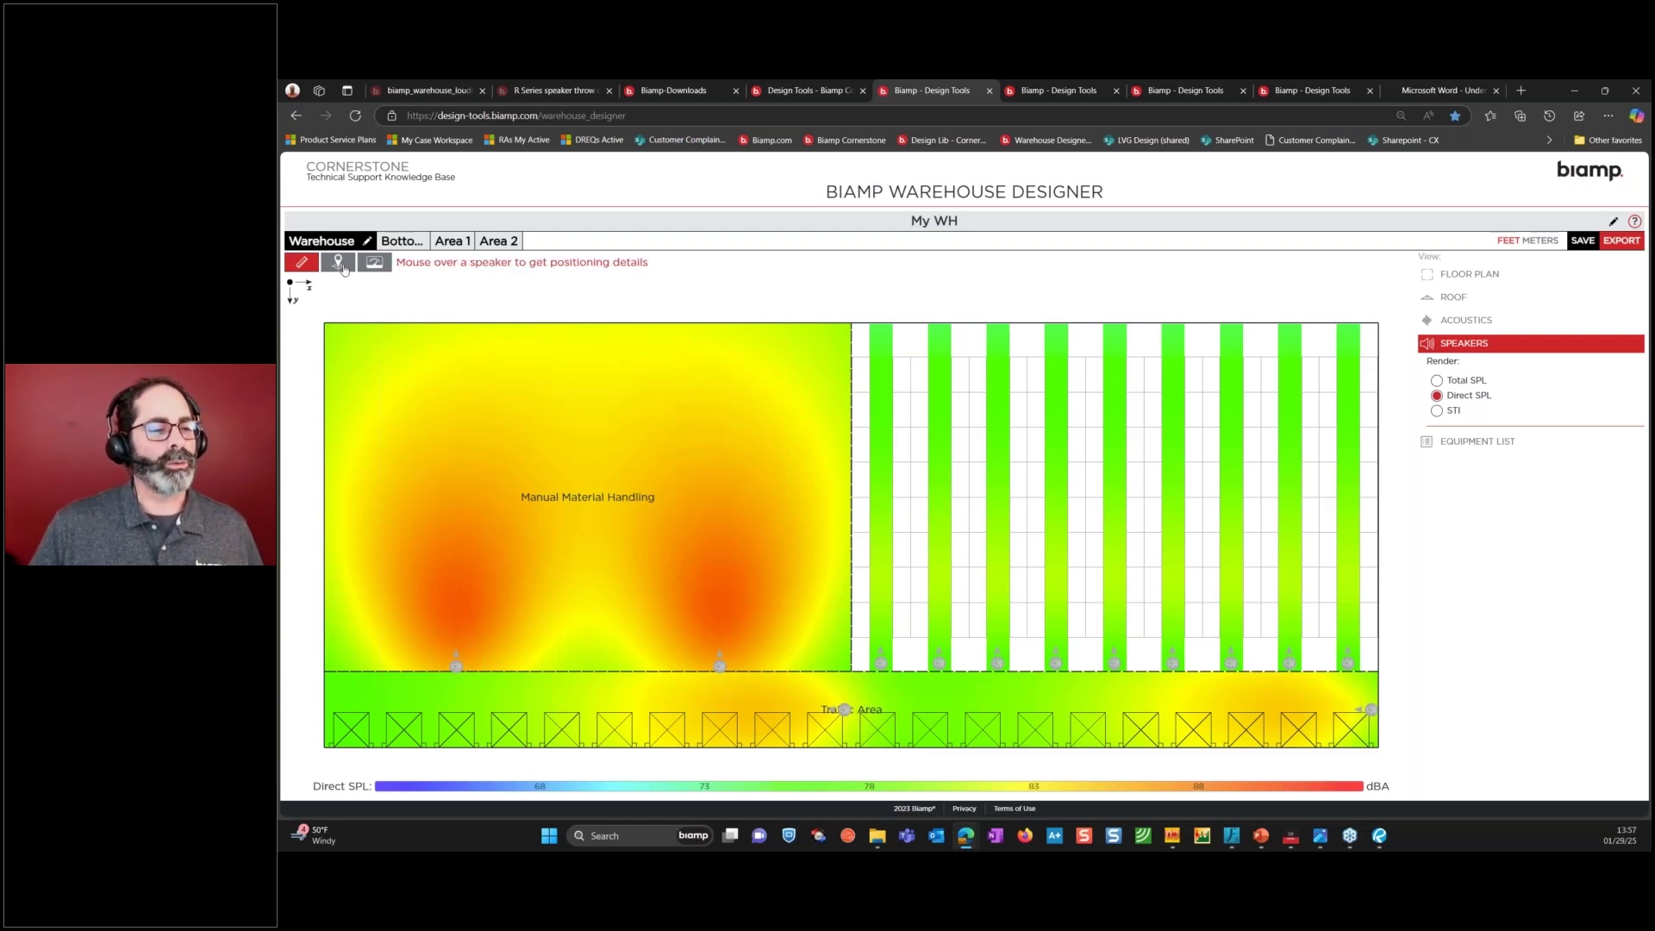
Examine the Direct SPL coverage of the warehouse and Area 1, including the positioning details of Area 1's first speaker.
click(374, 262)
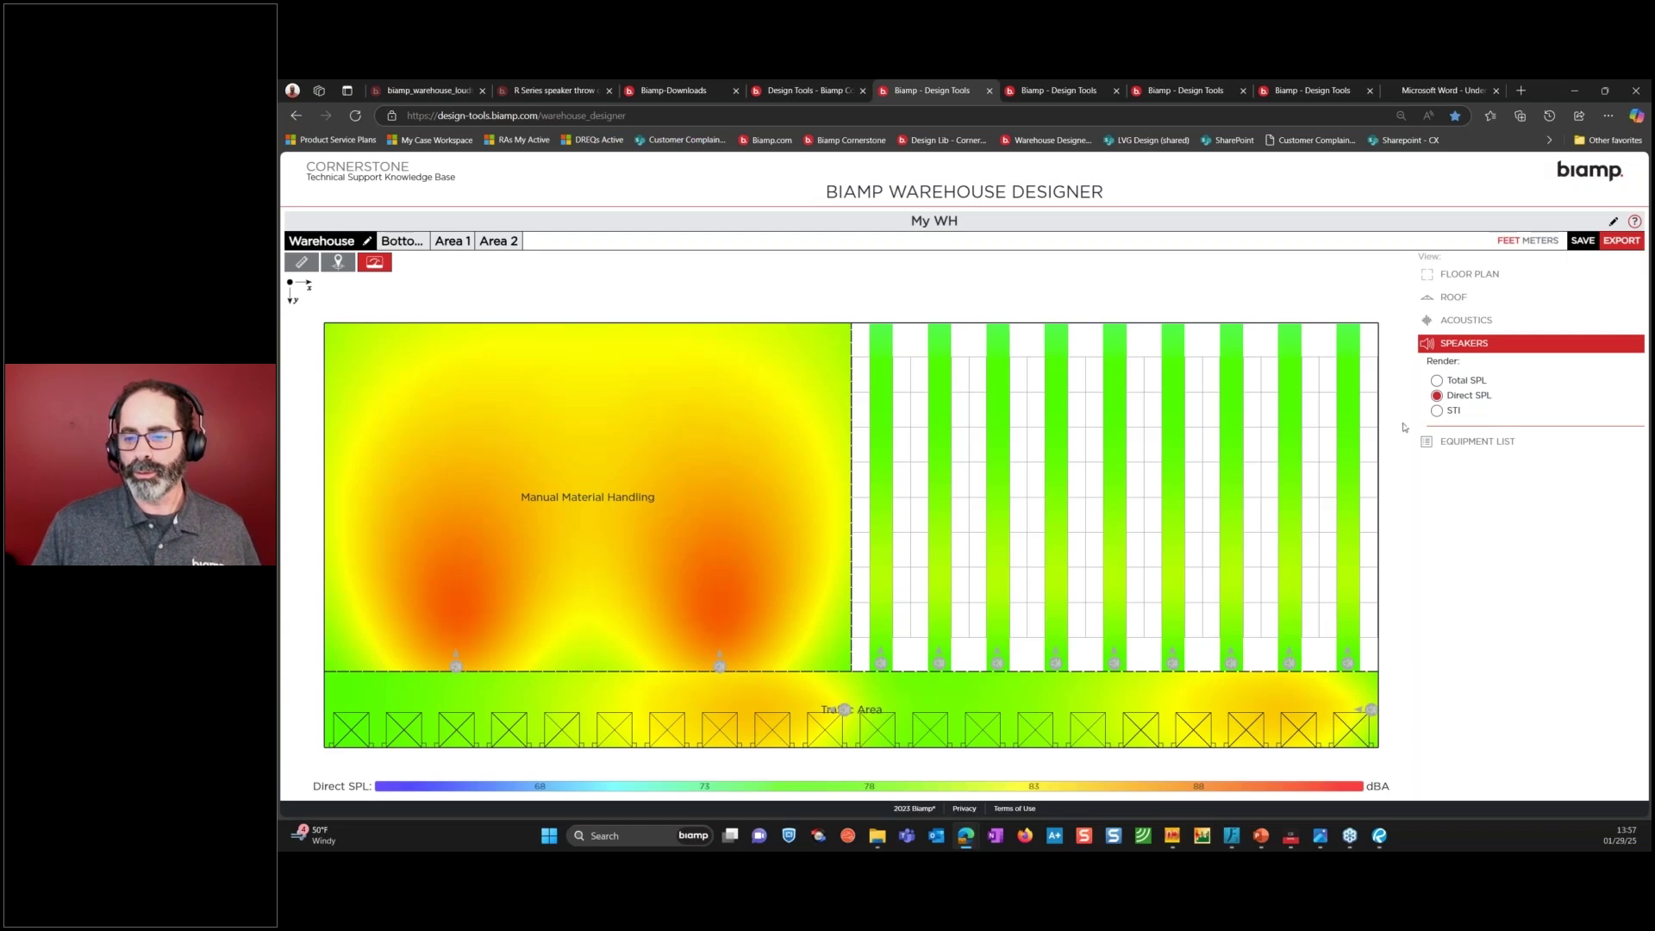
click(452, 242)
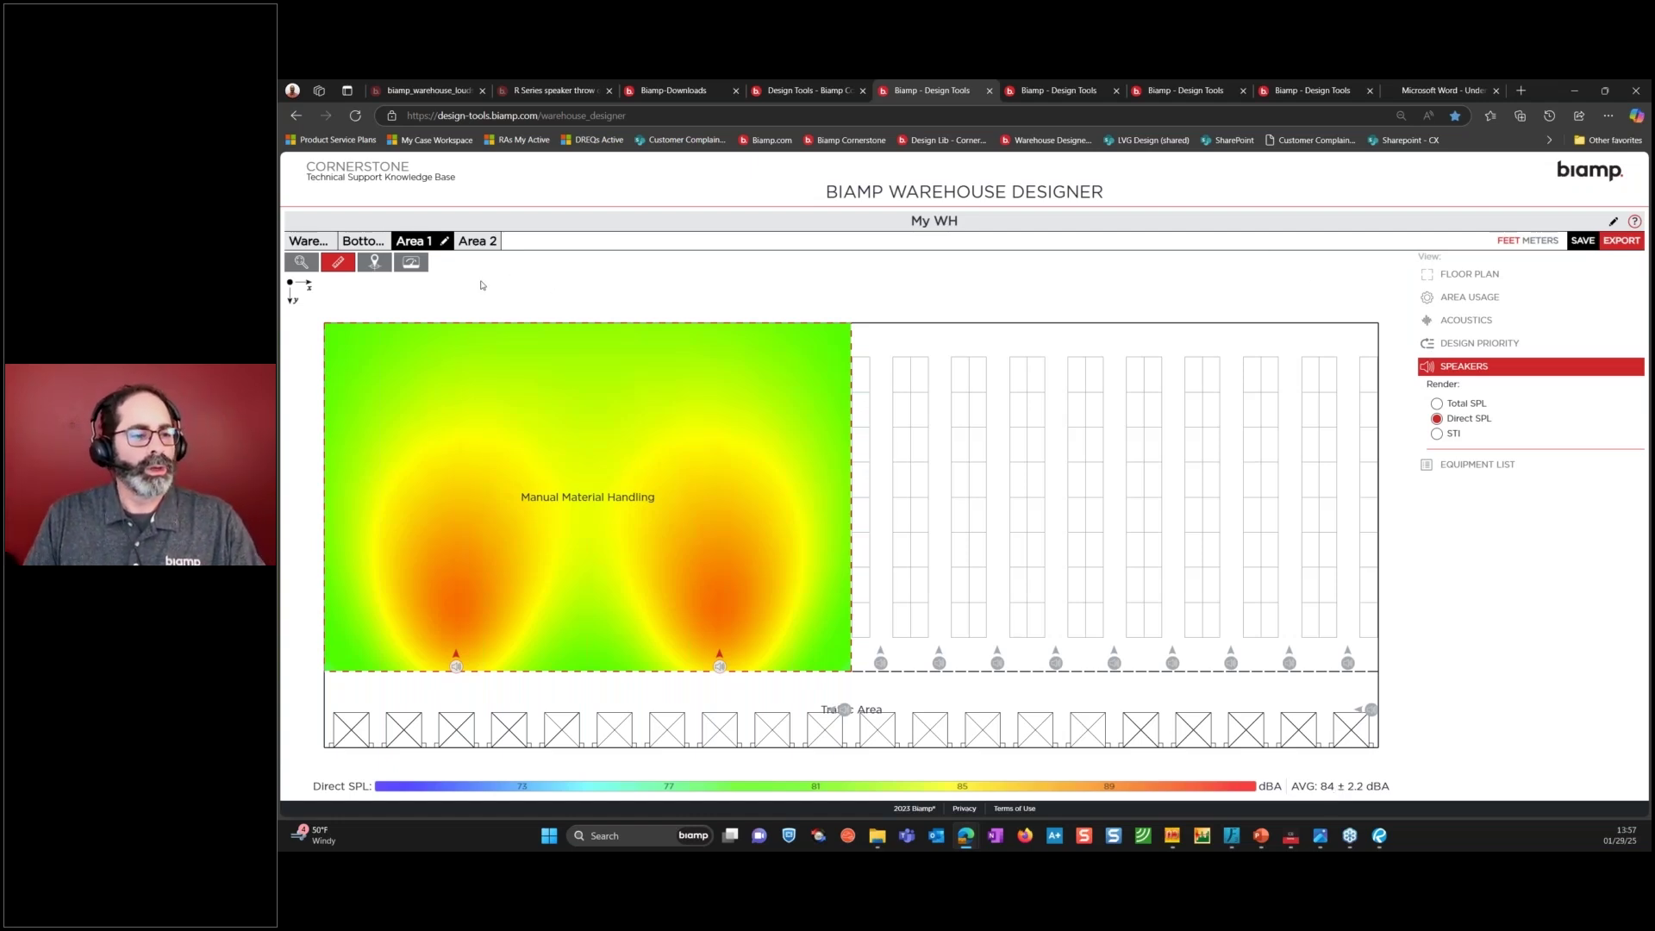
click(375, 264)
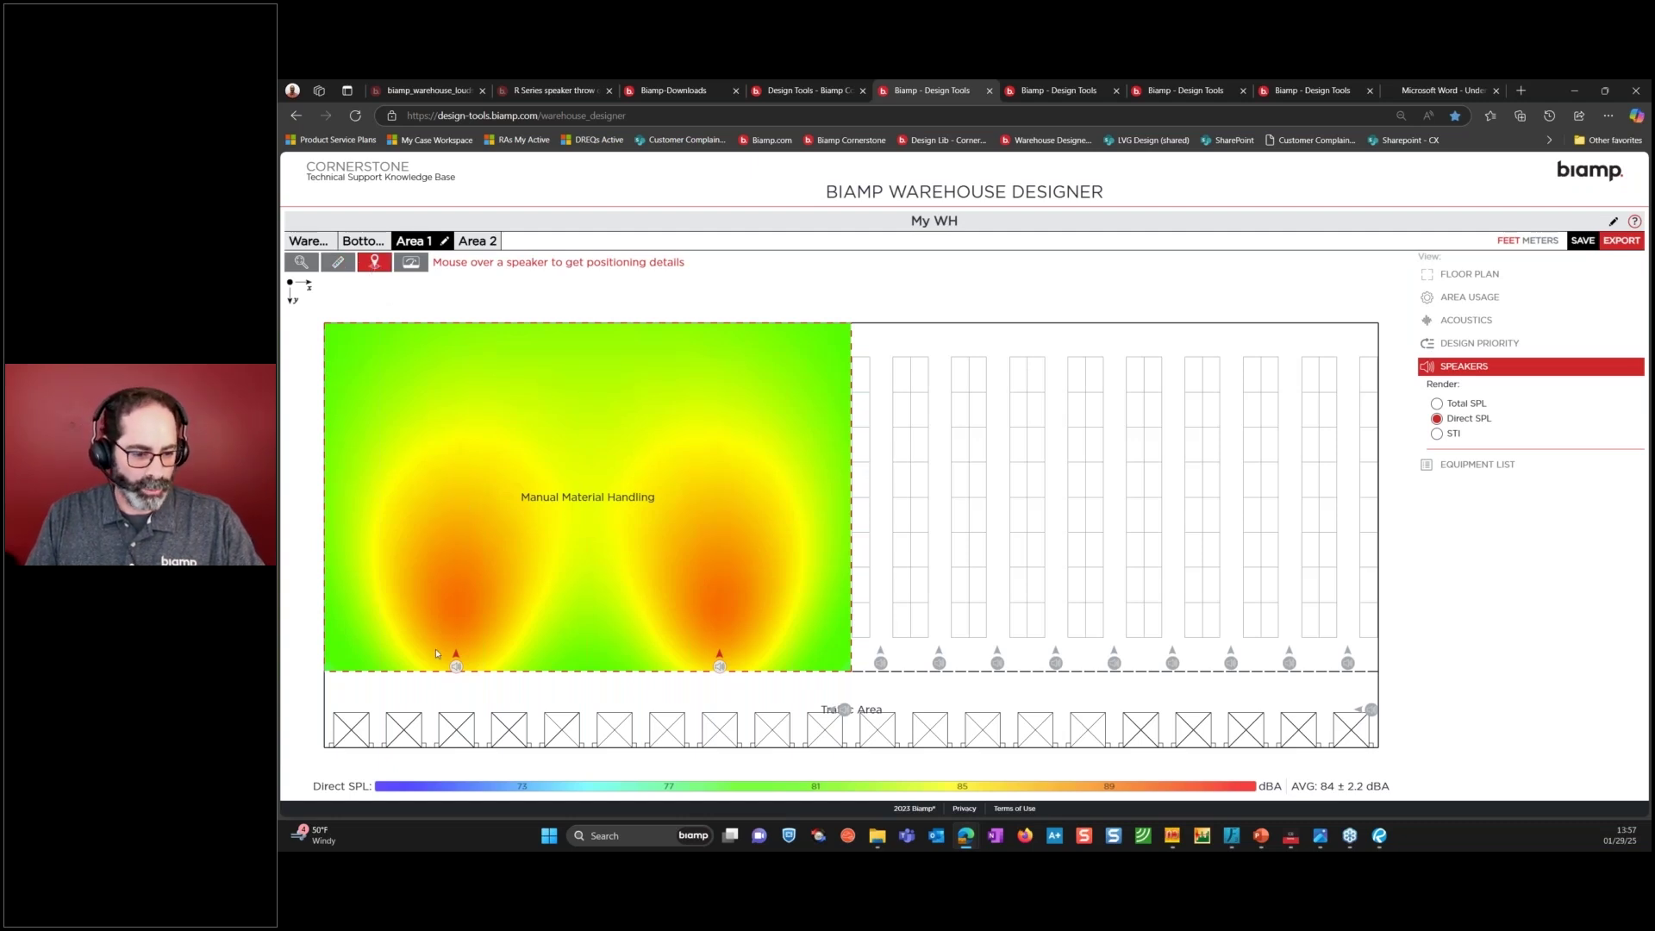
mouse_move(455, 668)
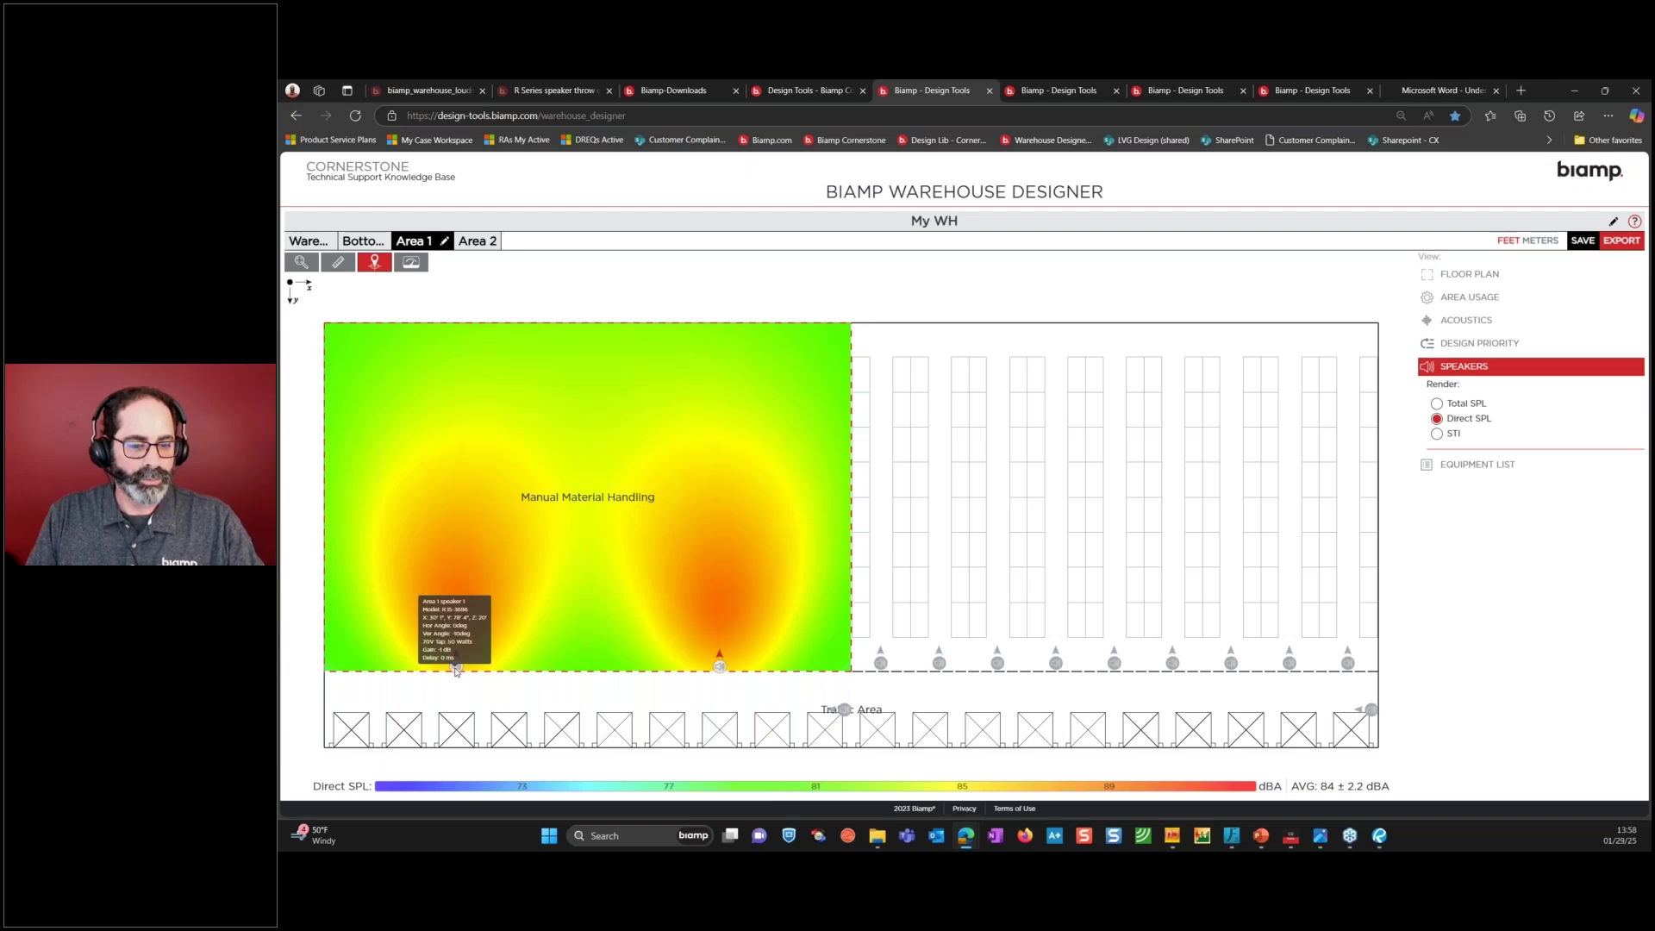
Review Area 1's equipment list summary and its loudspeaker positioning detail.
click(1483, 466)
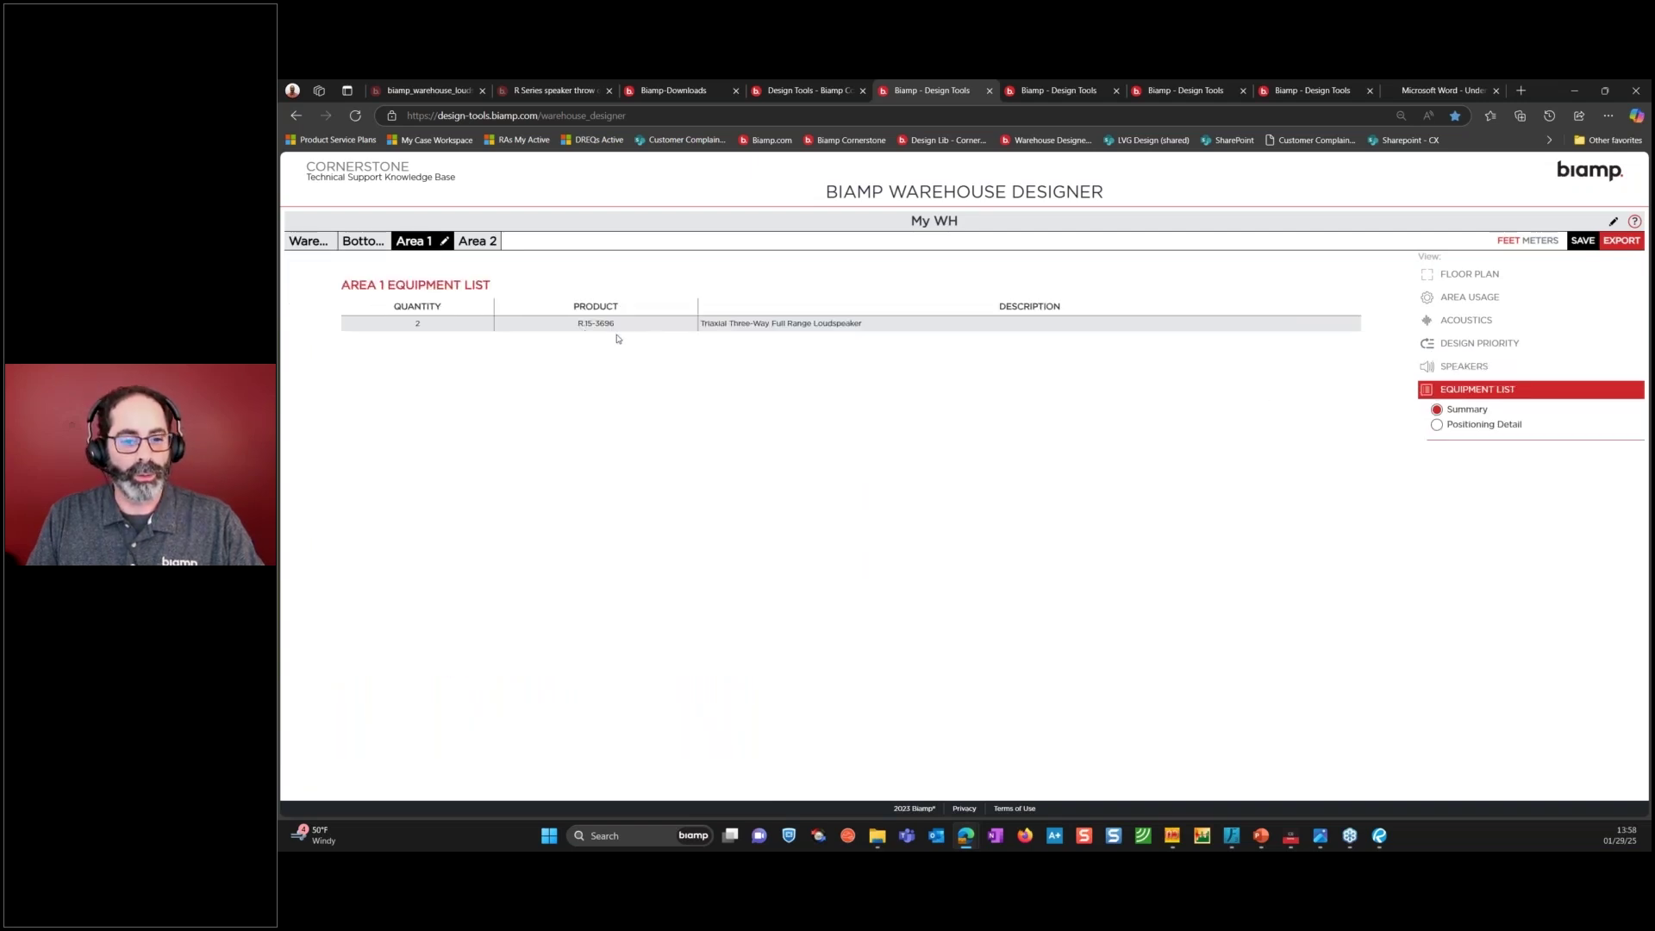
click(1467, 431)
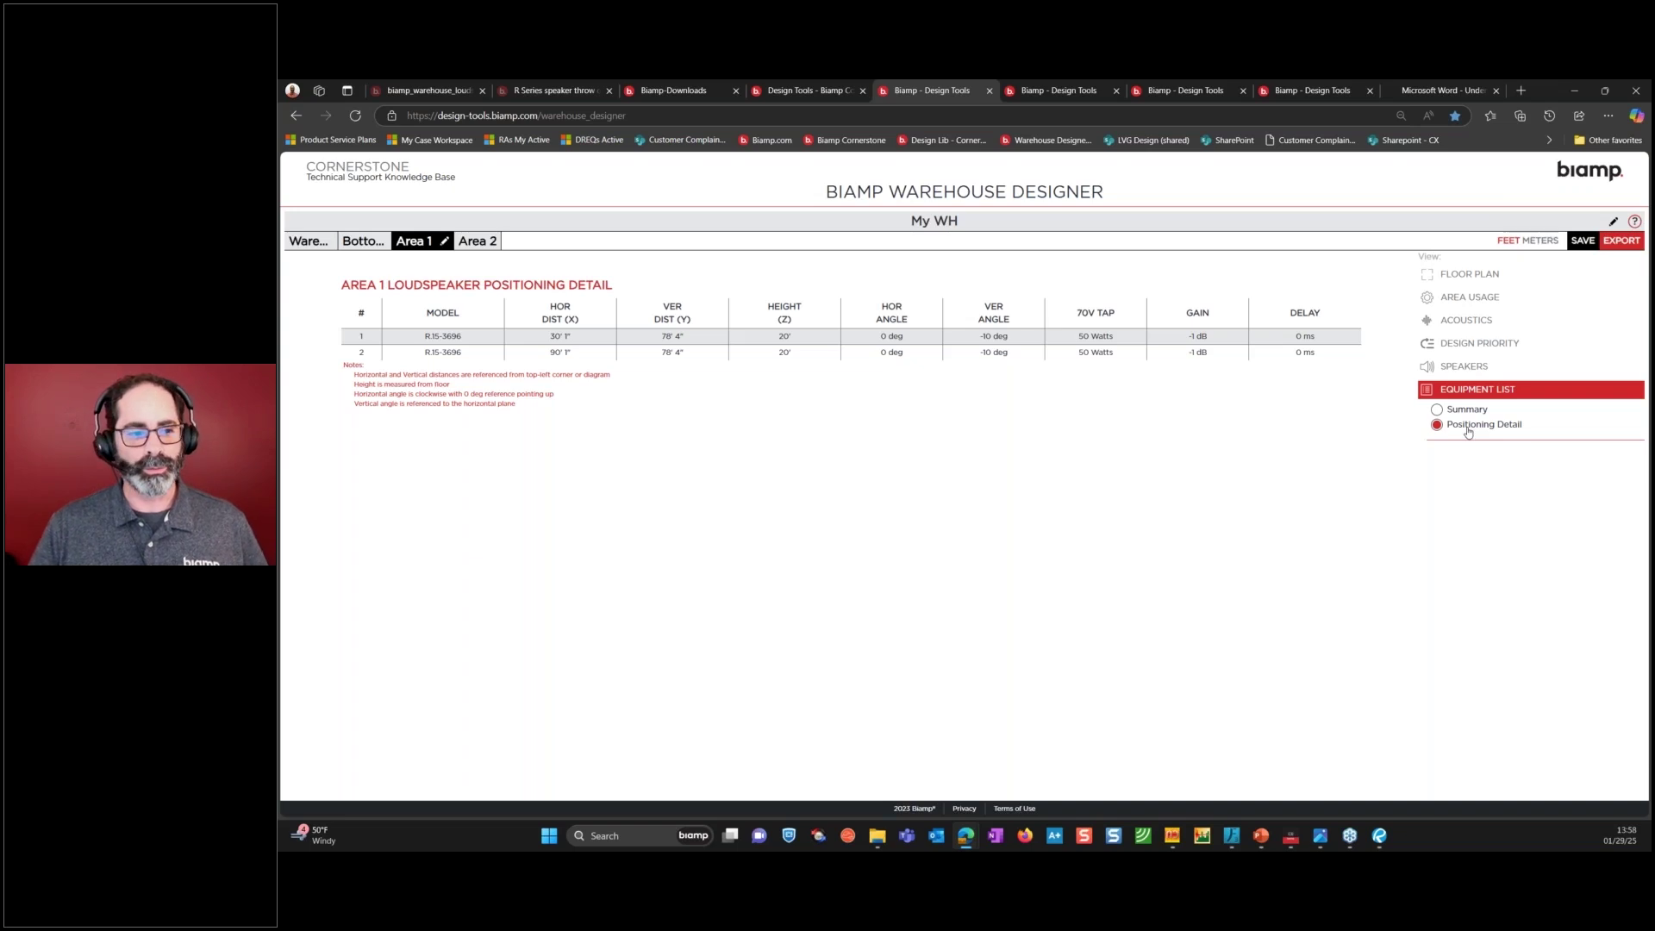
Review Area 1's equipment list summary and its STI coverage with the plot level shown at the pointer position.
click(1476, 410)
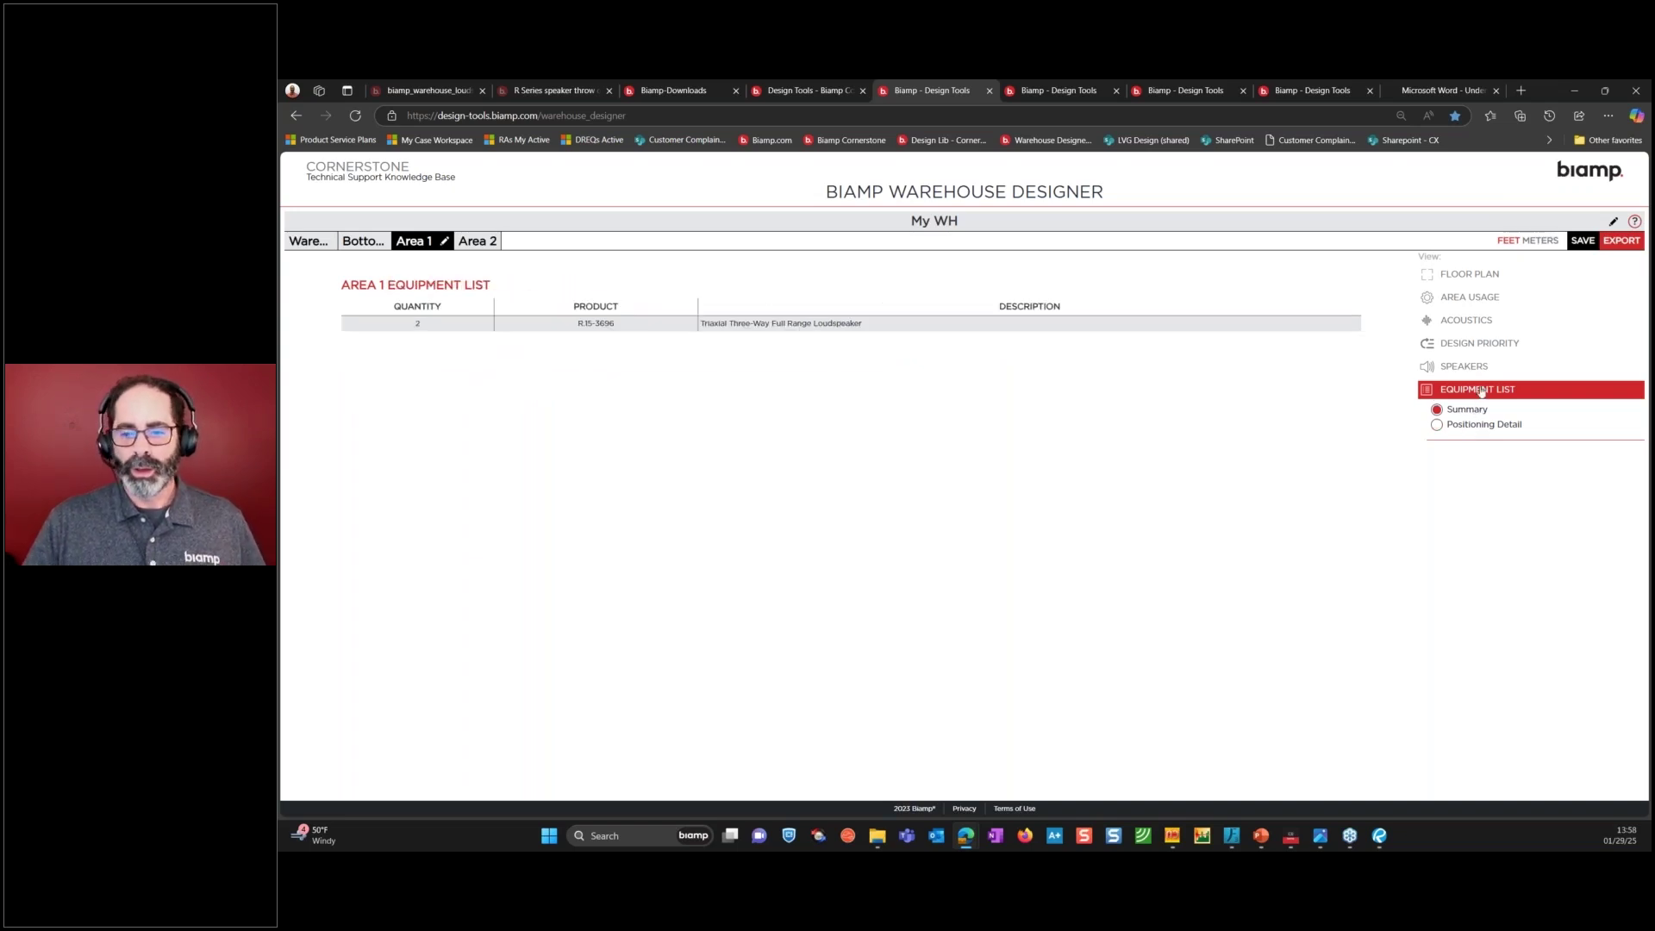
click(1479, 369)
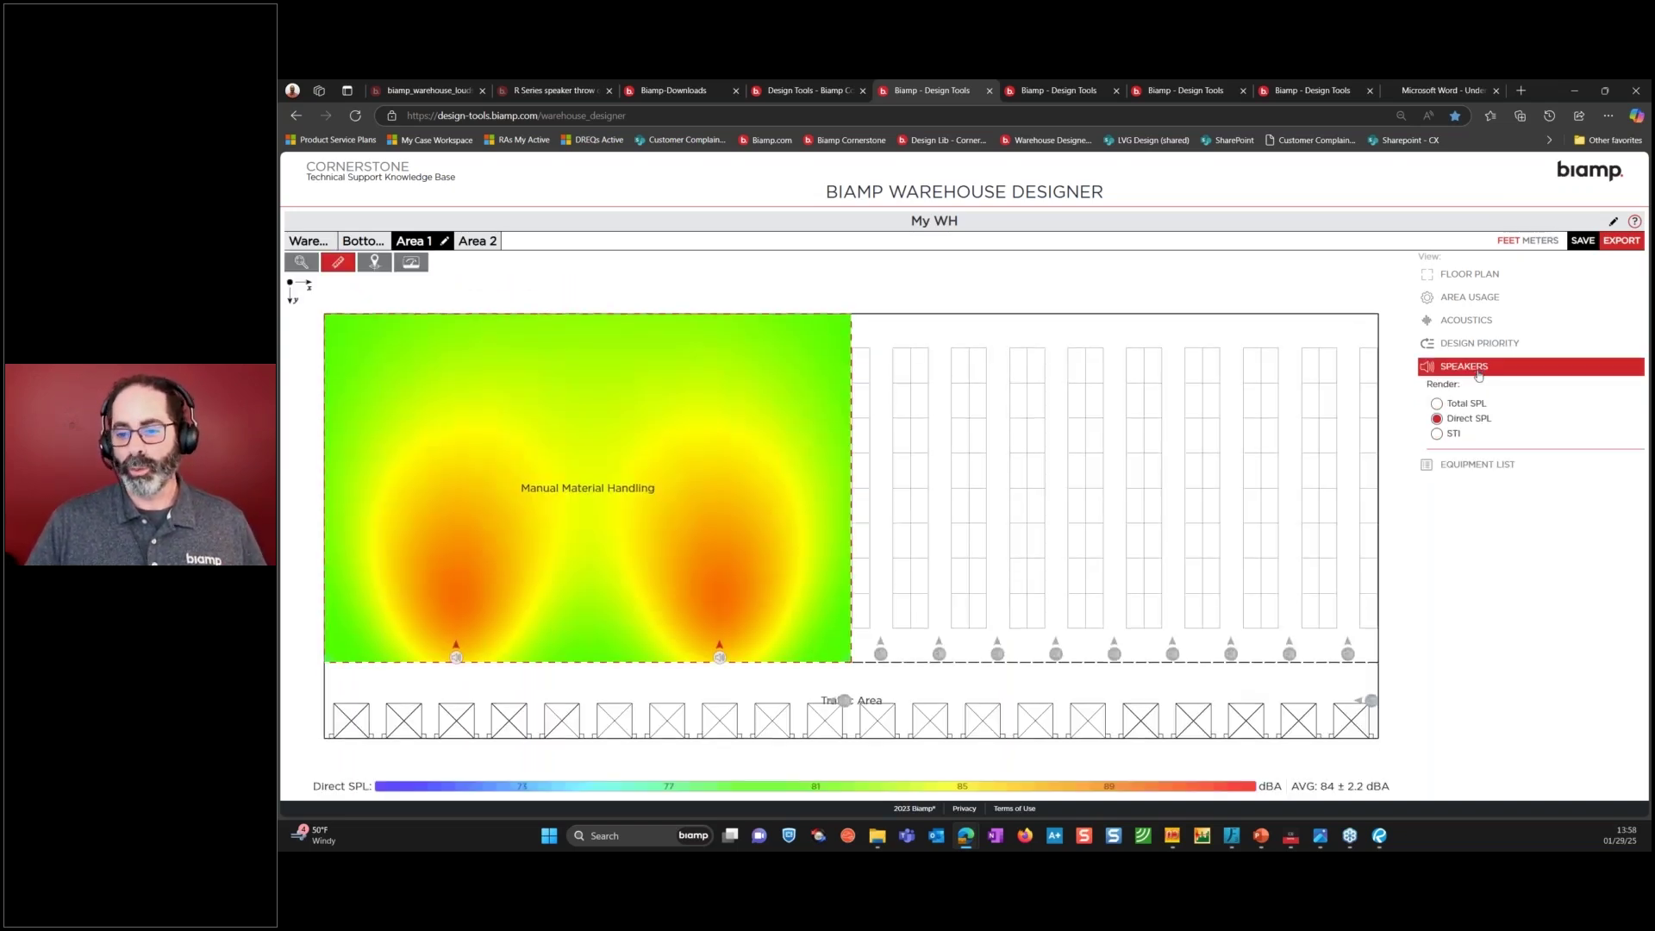
click(1455, 440)
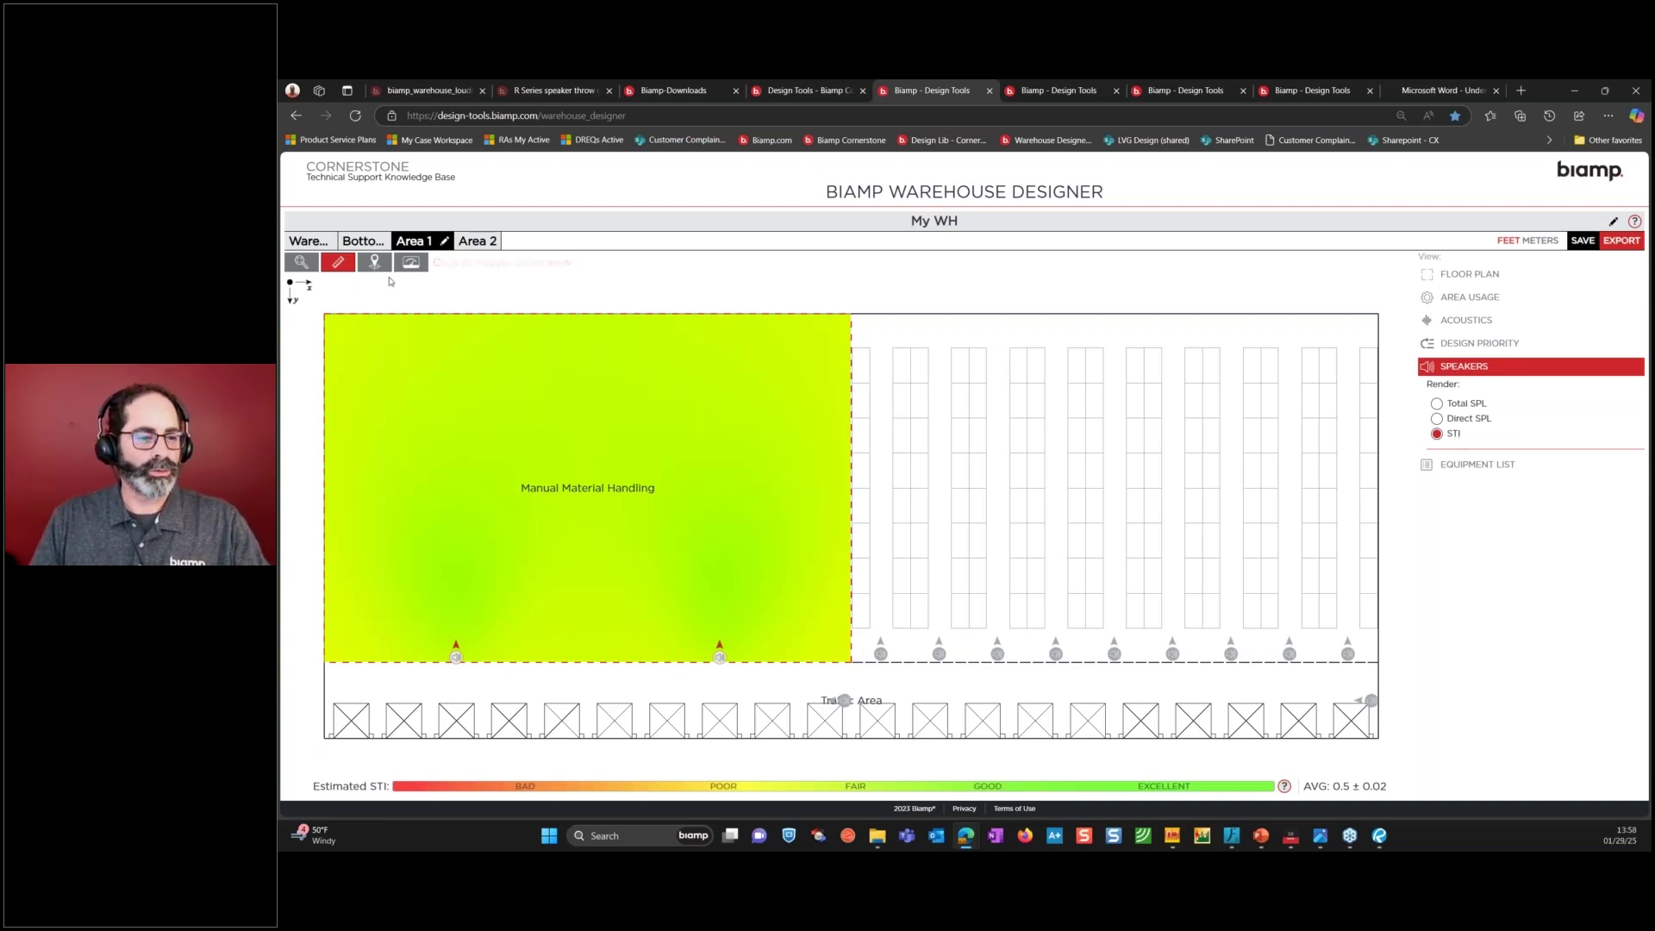
click(416, 267)
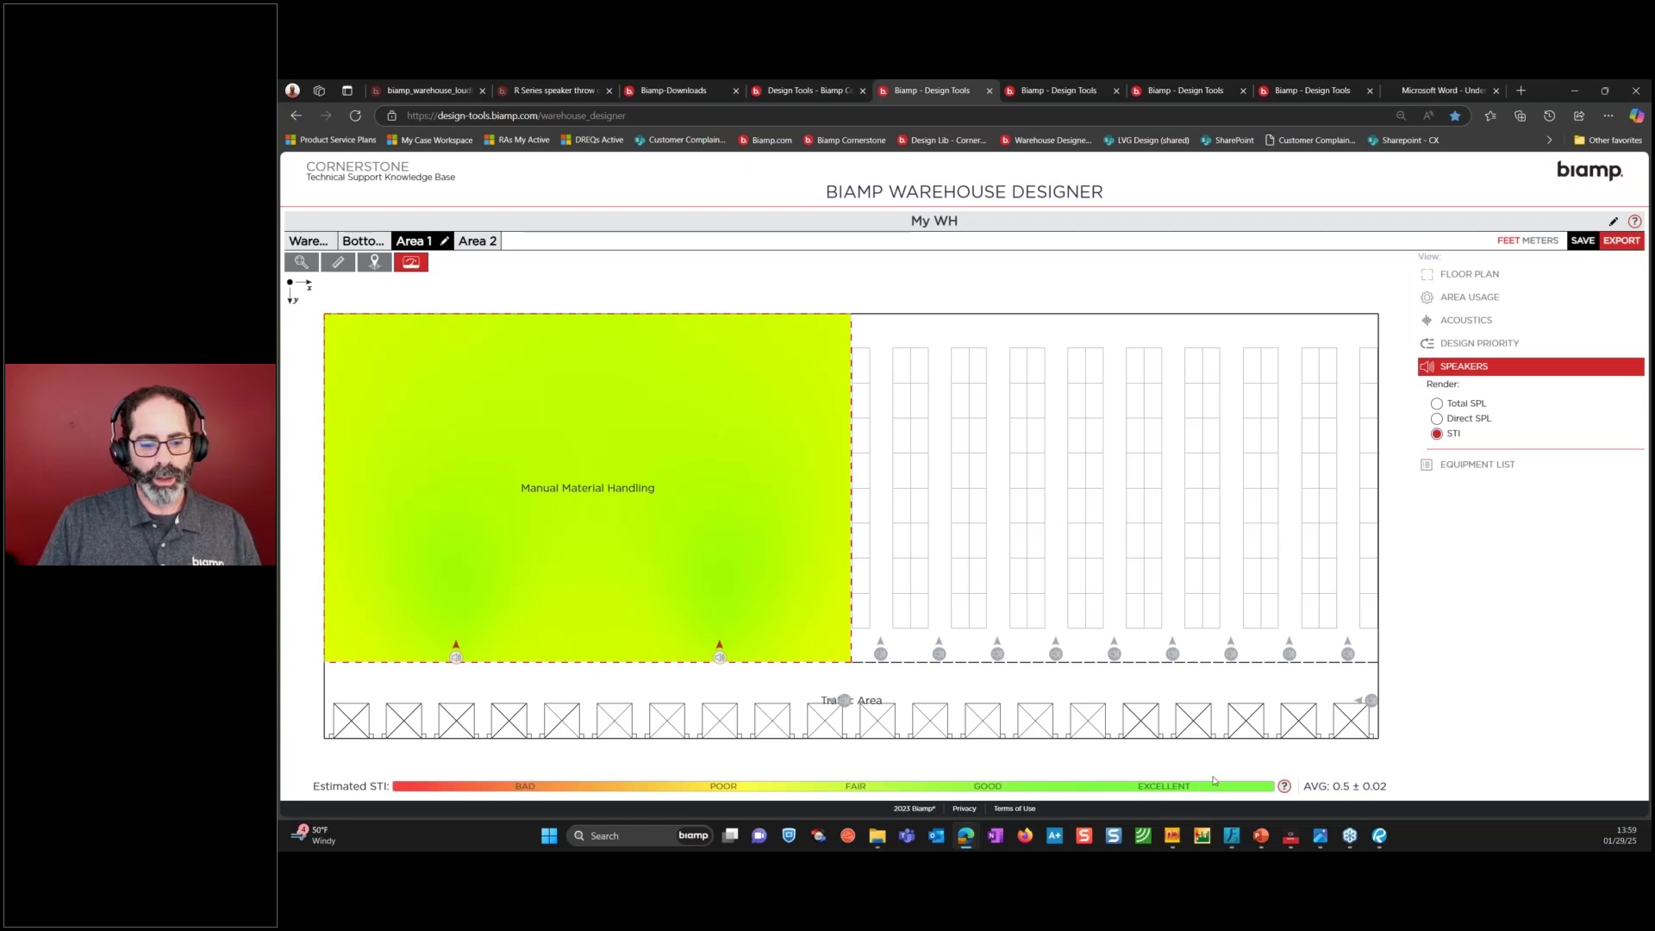
Examine Area 2's STI coverage along the picking aisles and its equipment list summary.
click(477, 241)
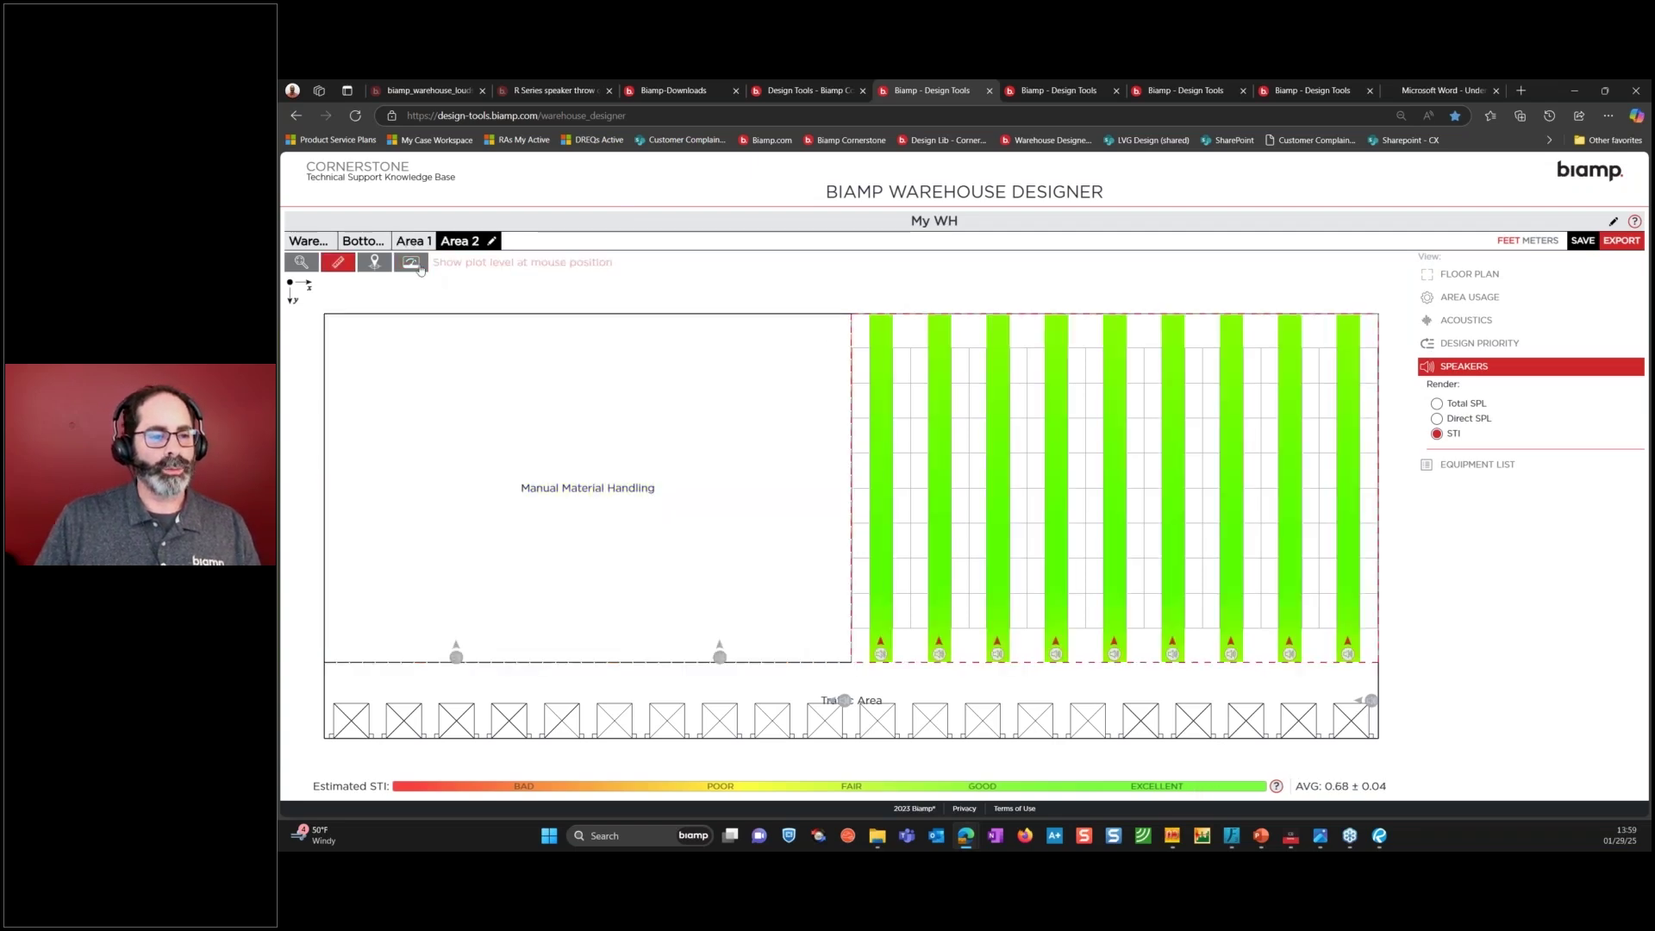
mouse_move(879, 334)
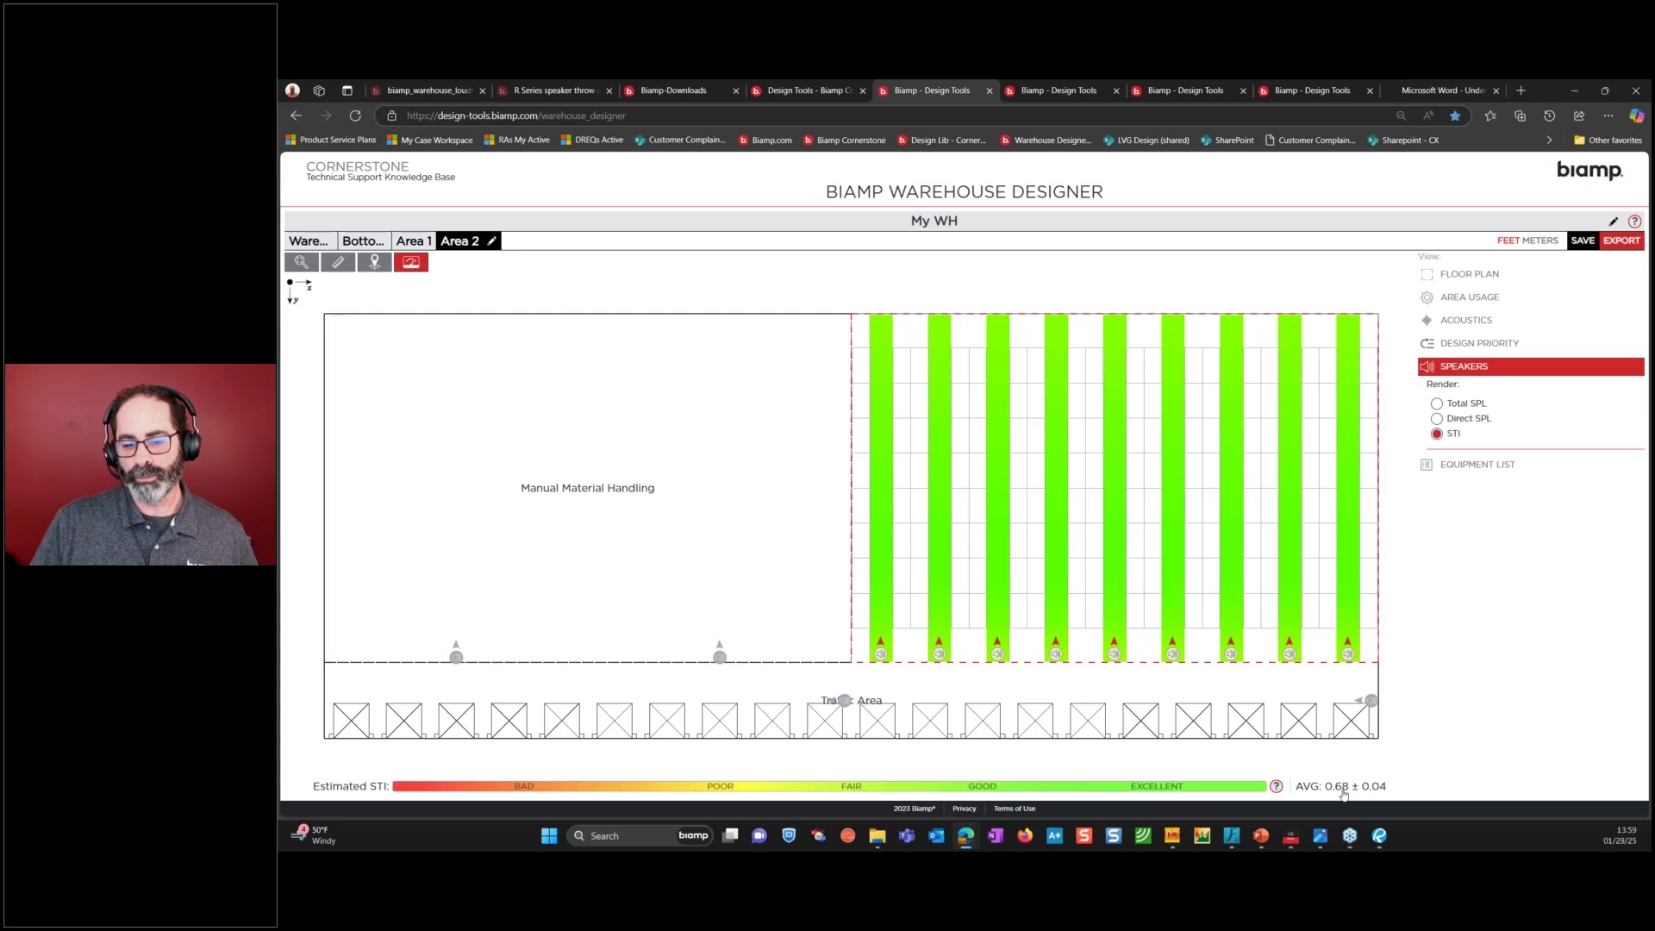
click(1487, 466)
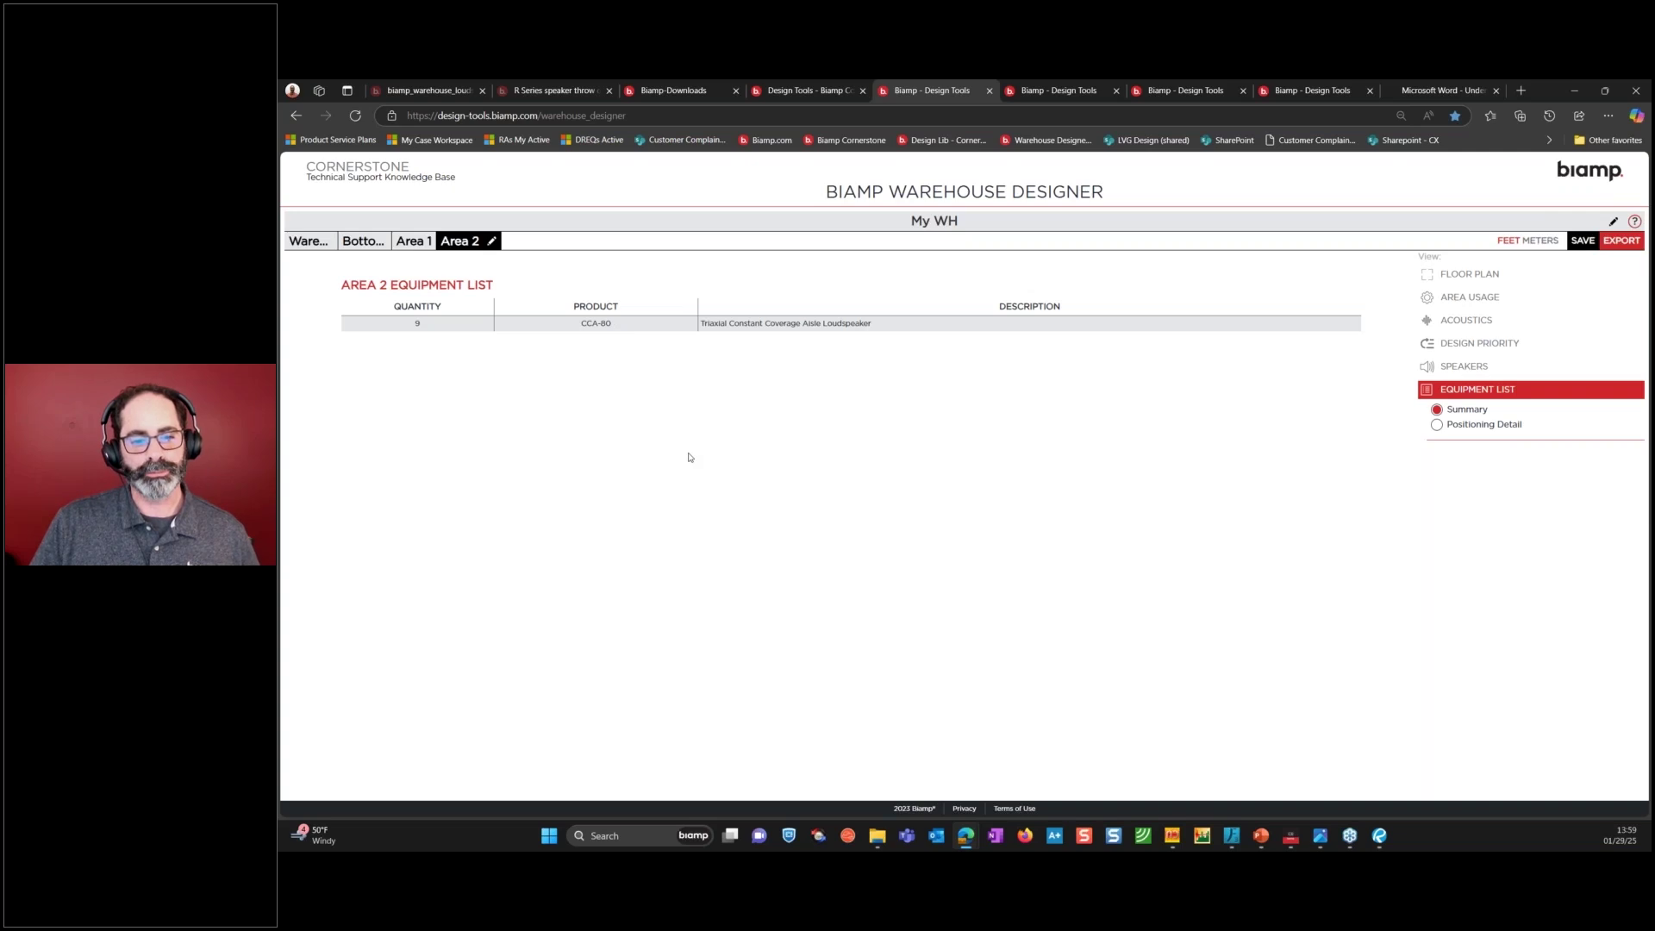
Change Area 2's speaker model to R.15-3696 without locking the current loudspeaker quantity and positions.
click(1489, 346)
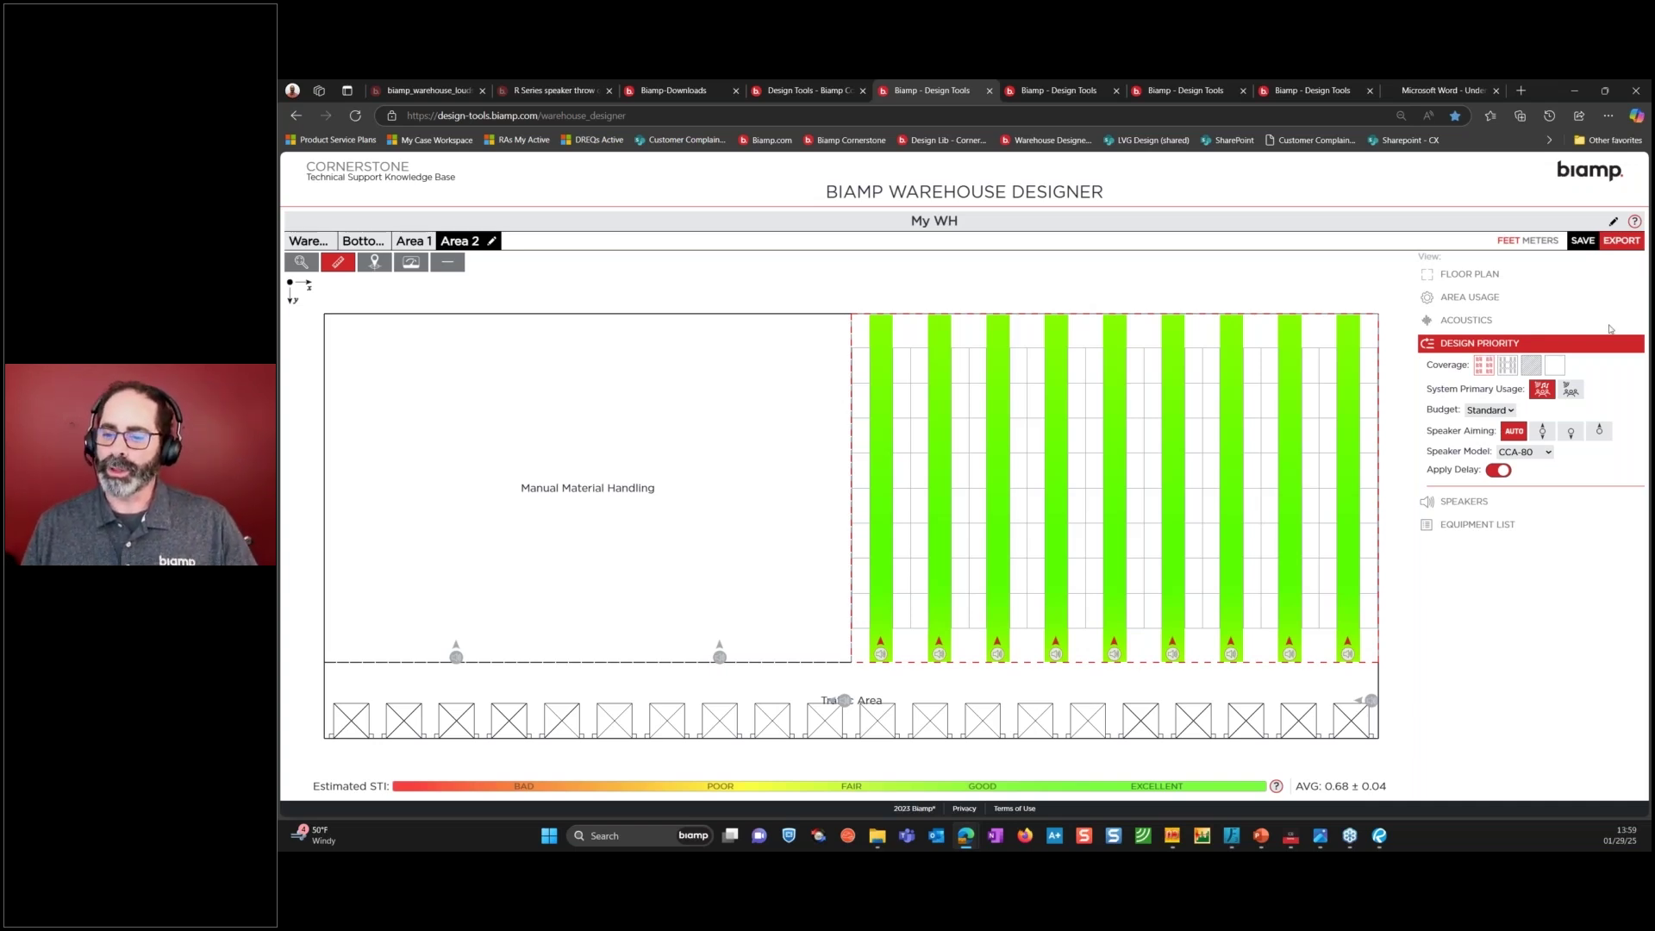
click(1534, 454)
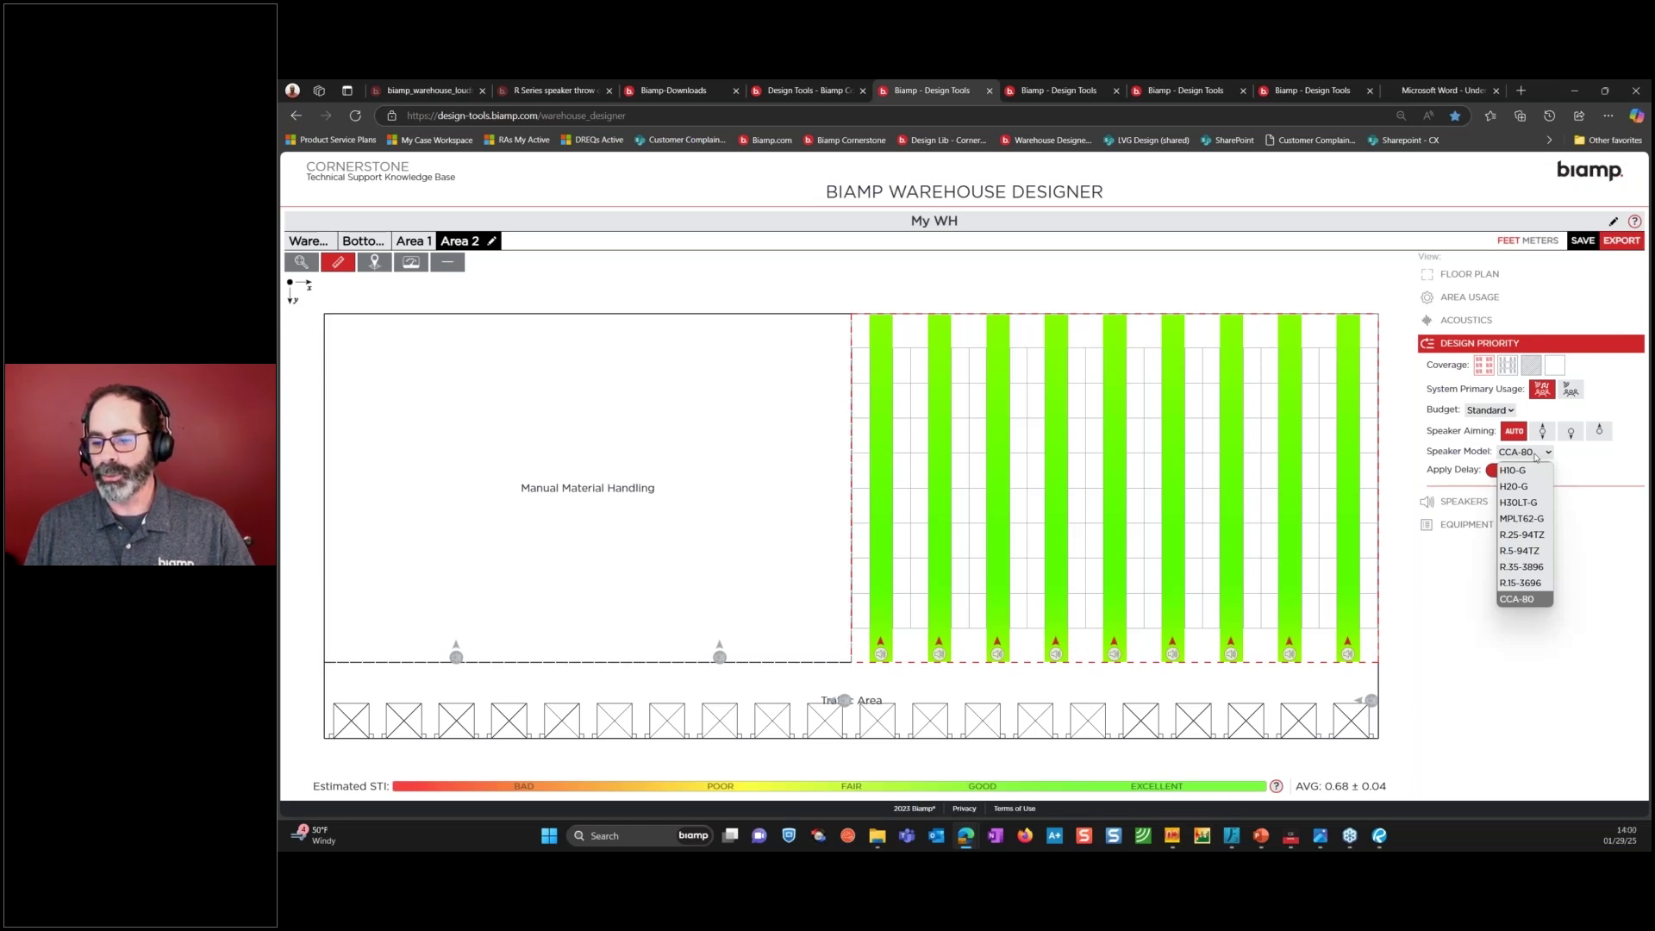
click(1541, 584)
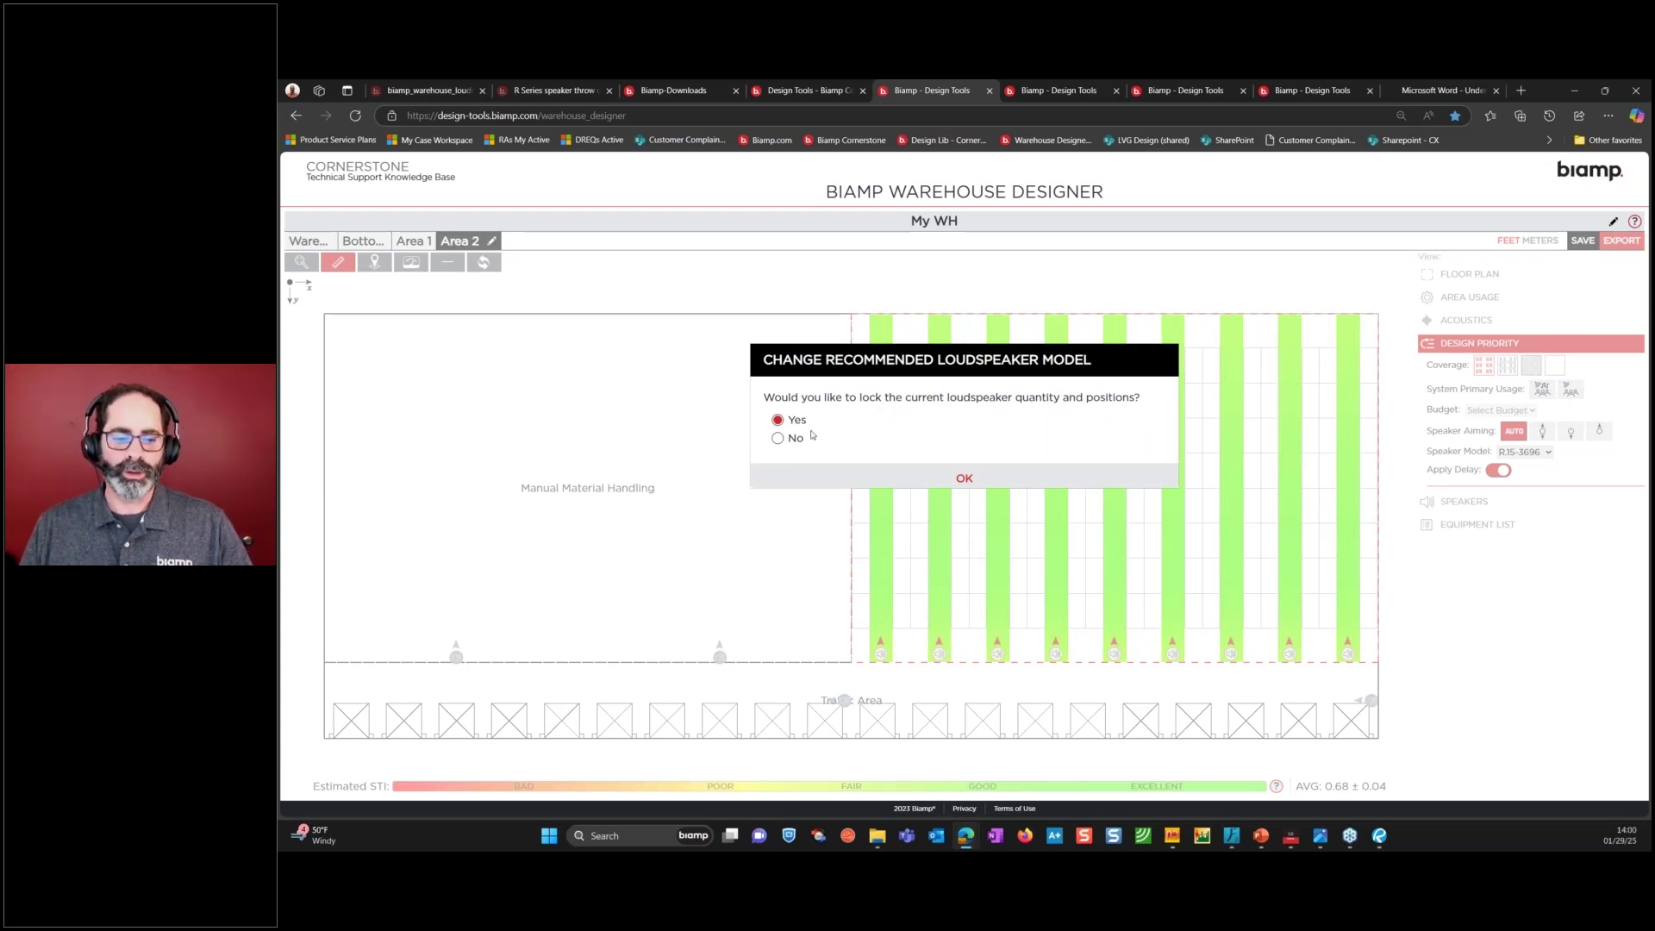
click(796, 438)
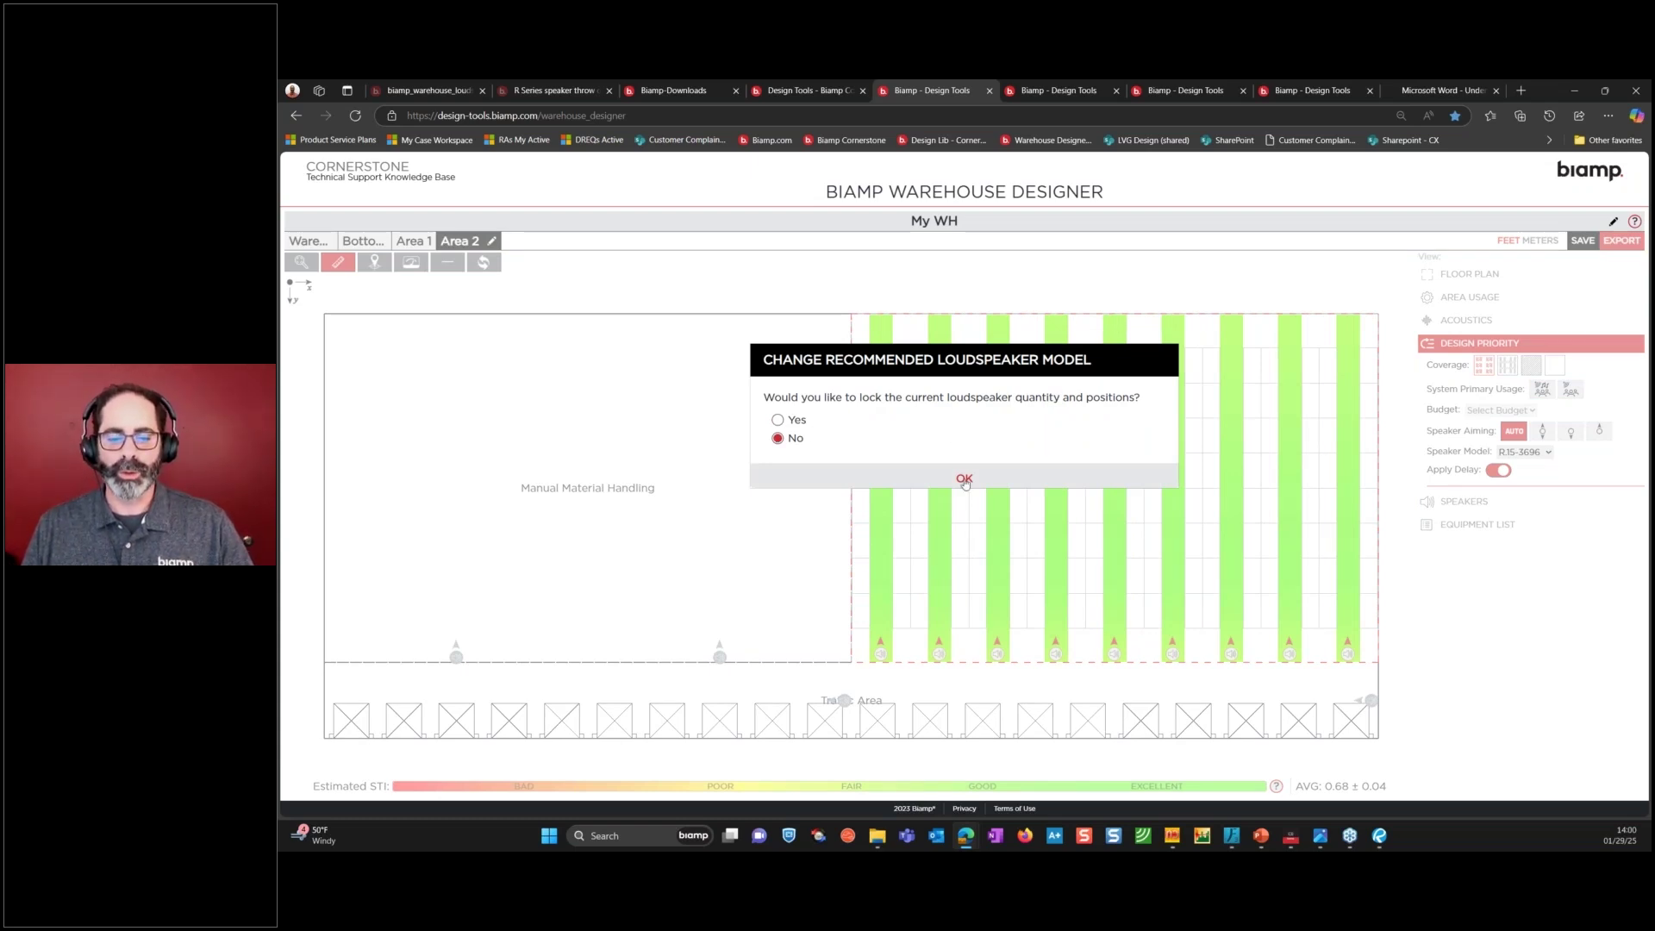
click(964, 481)
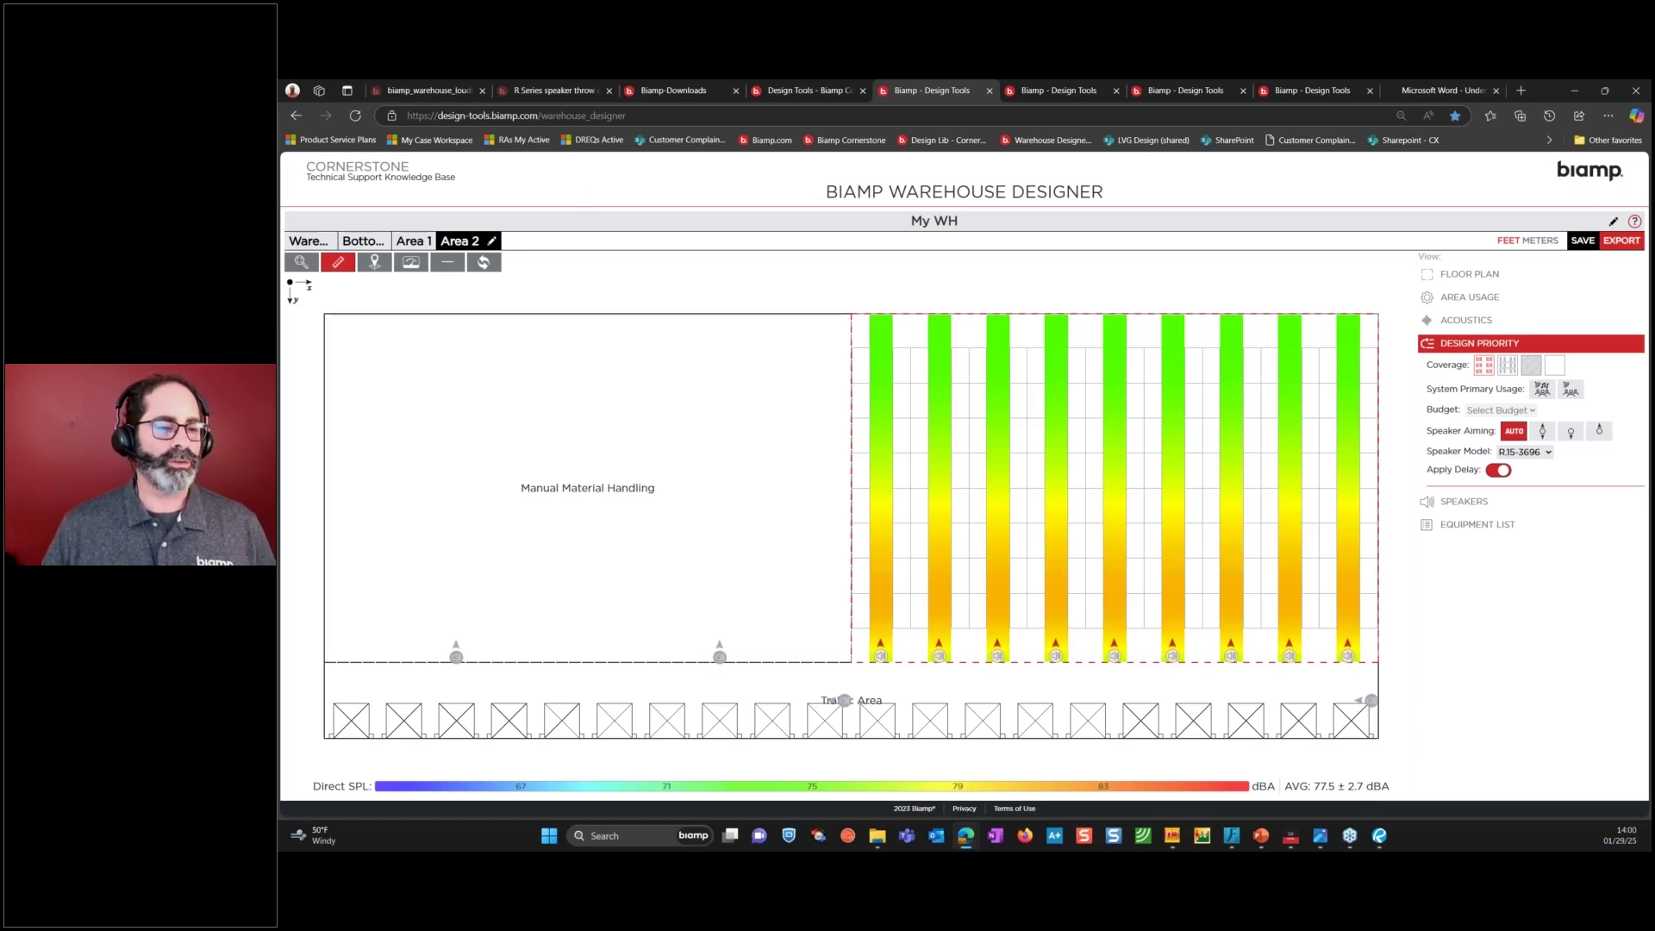
Set the budget in Area 1's design priority to Premium.
click(412, 242)
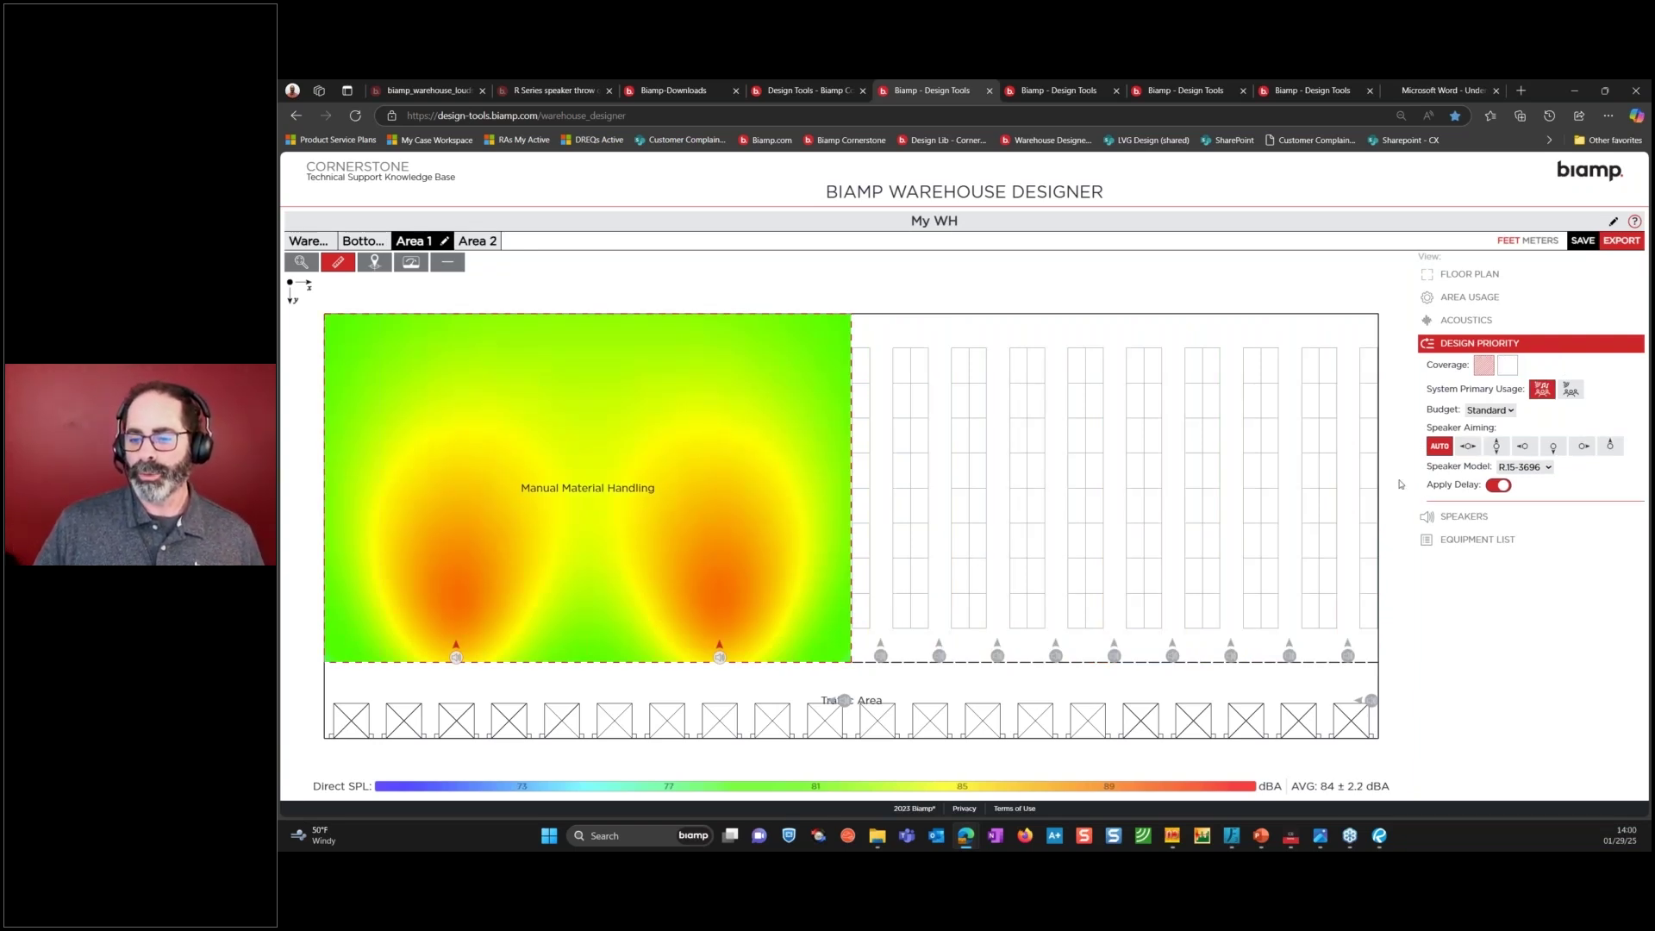
click(1494, 411)
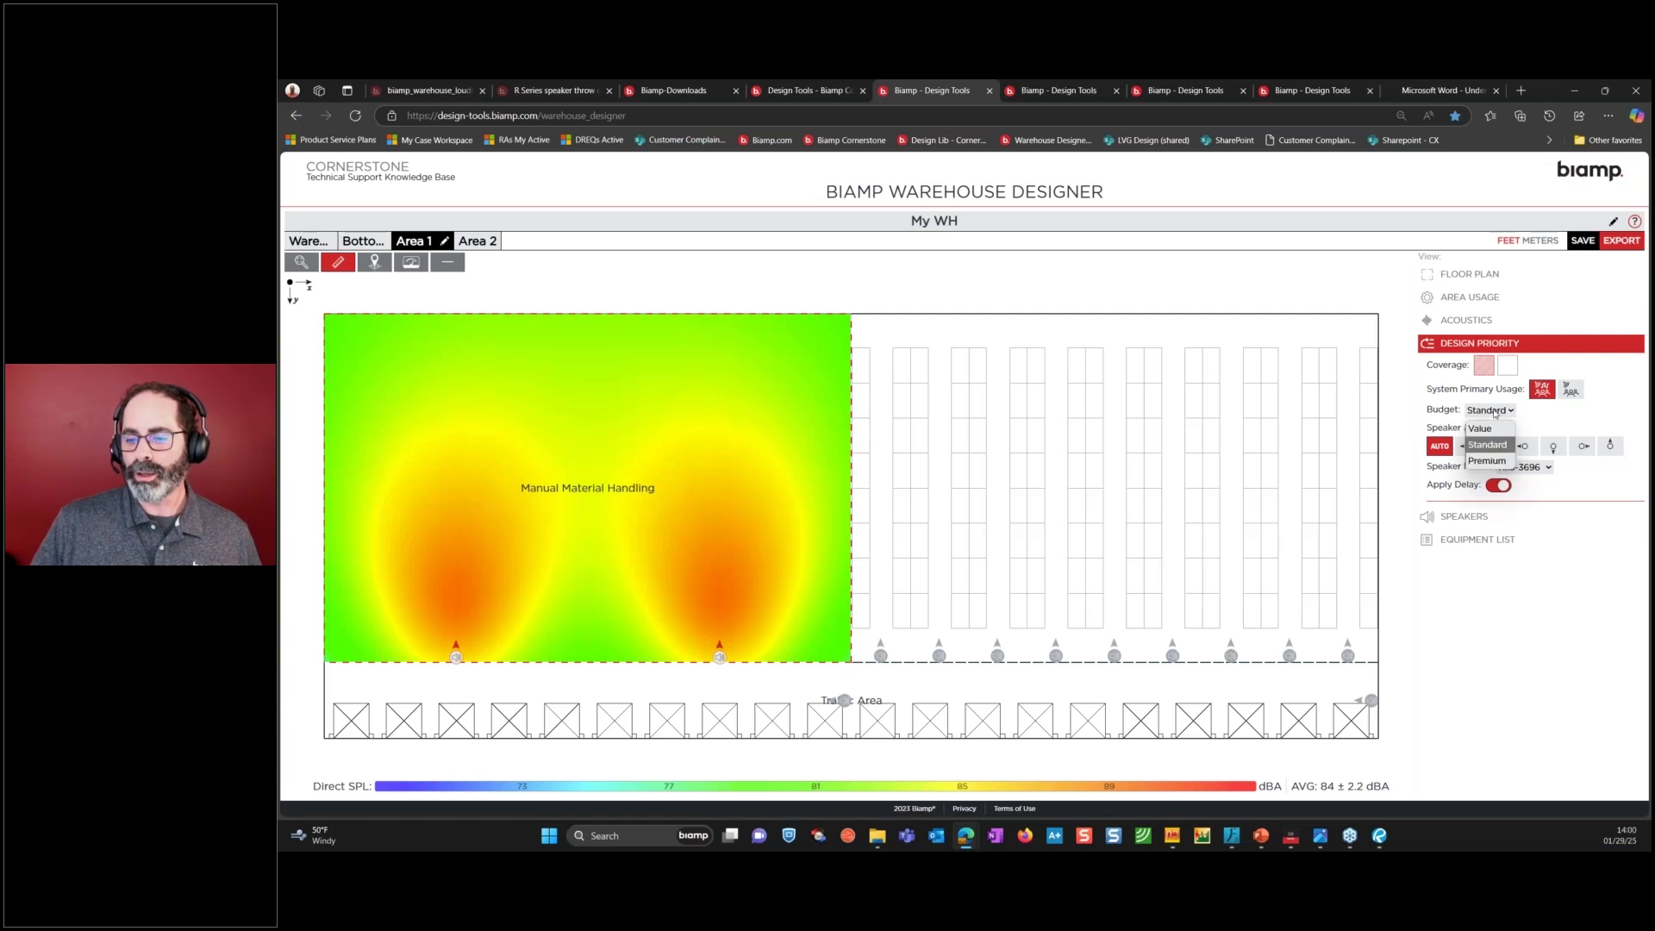
click(1501, 462)
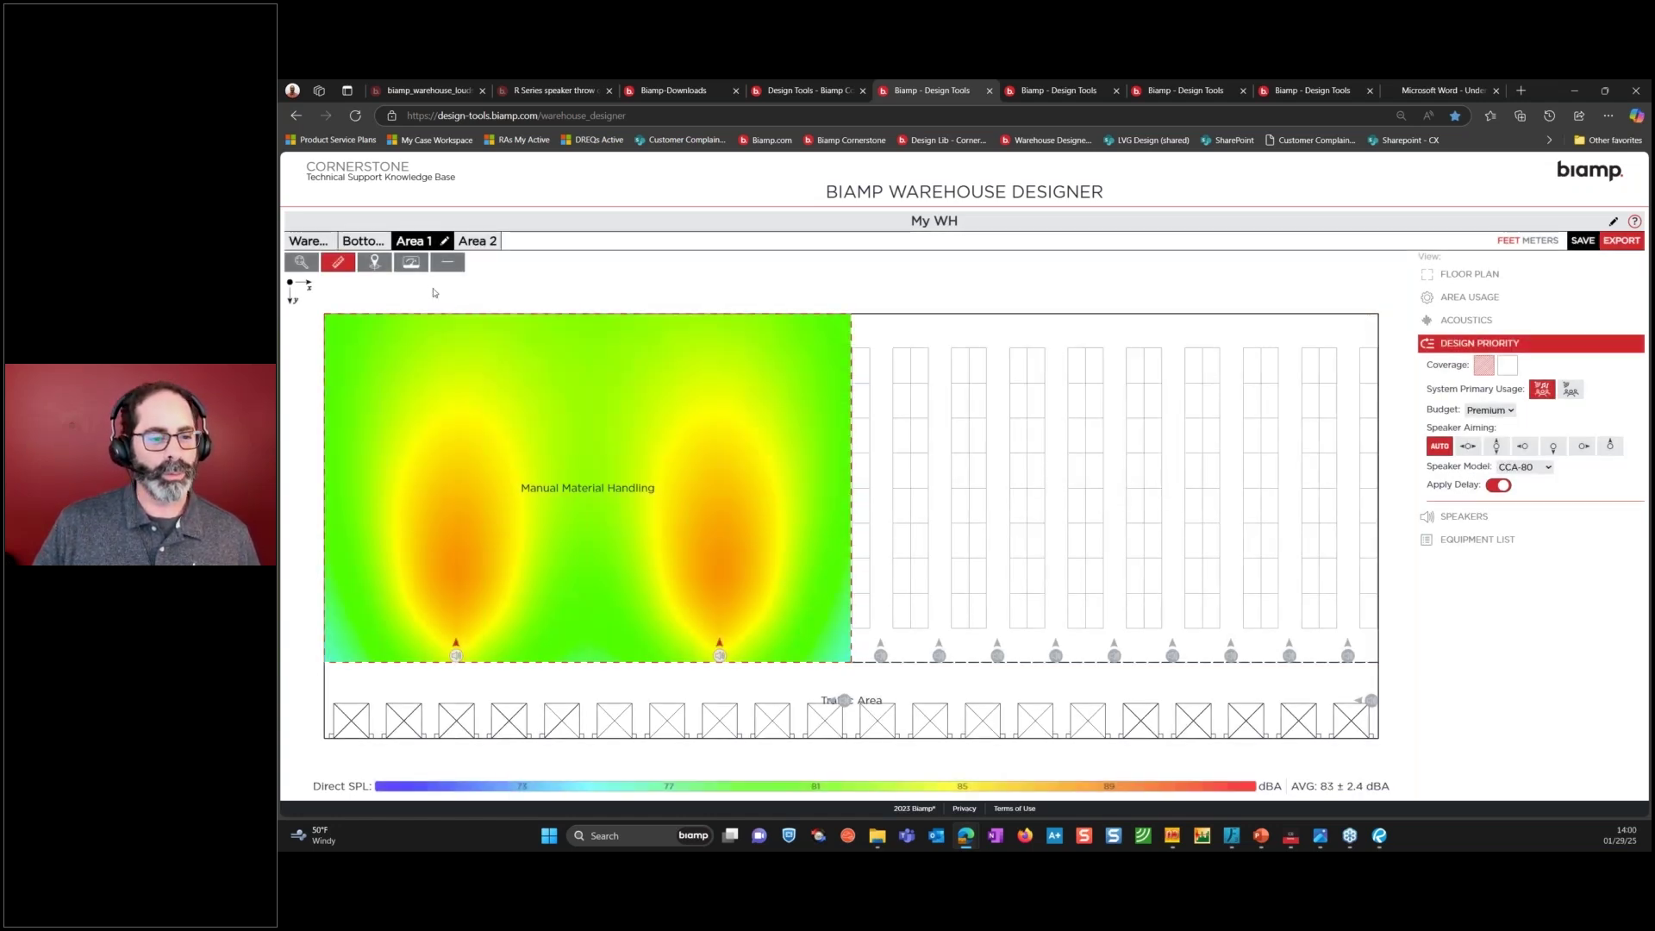
Review Area 1's equipment list summary and the speaker models available in its design priority.
click(1477, 540)
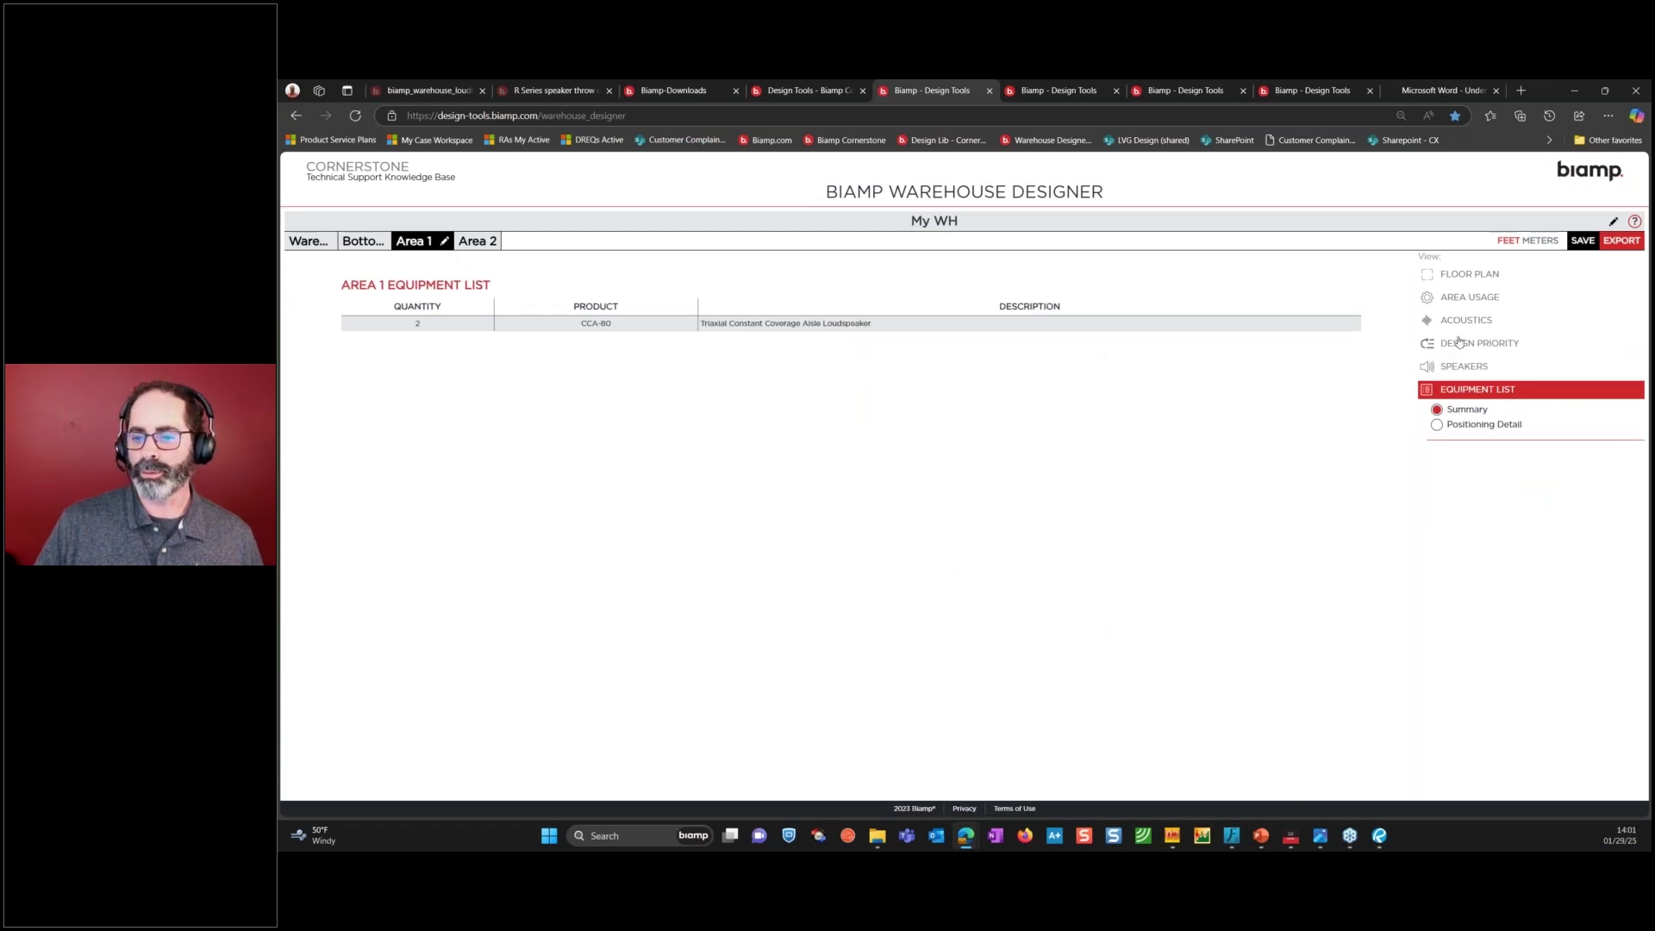
click(1460, 345)
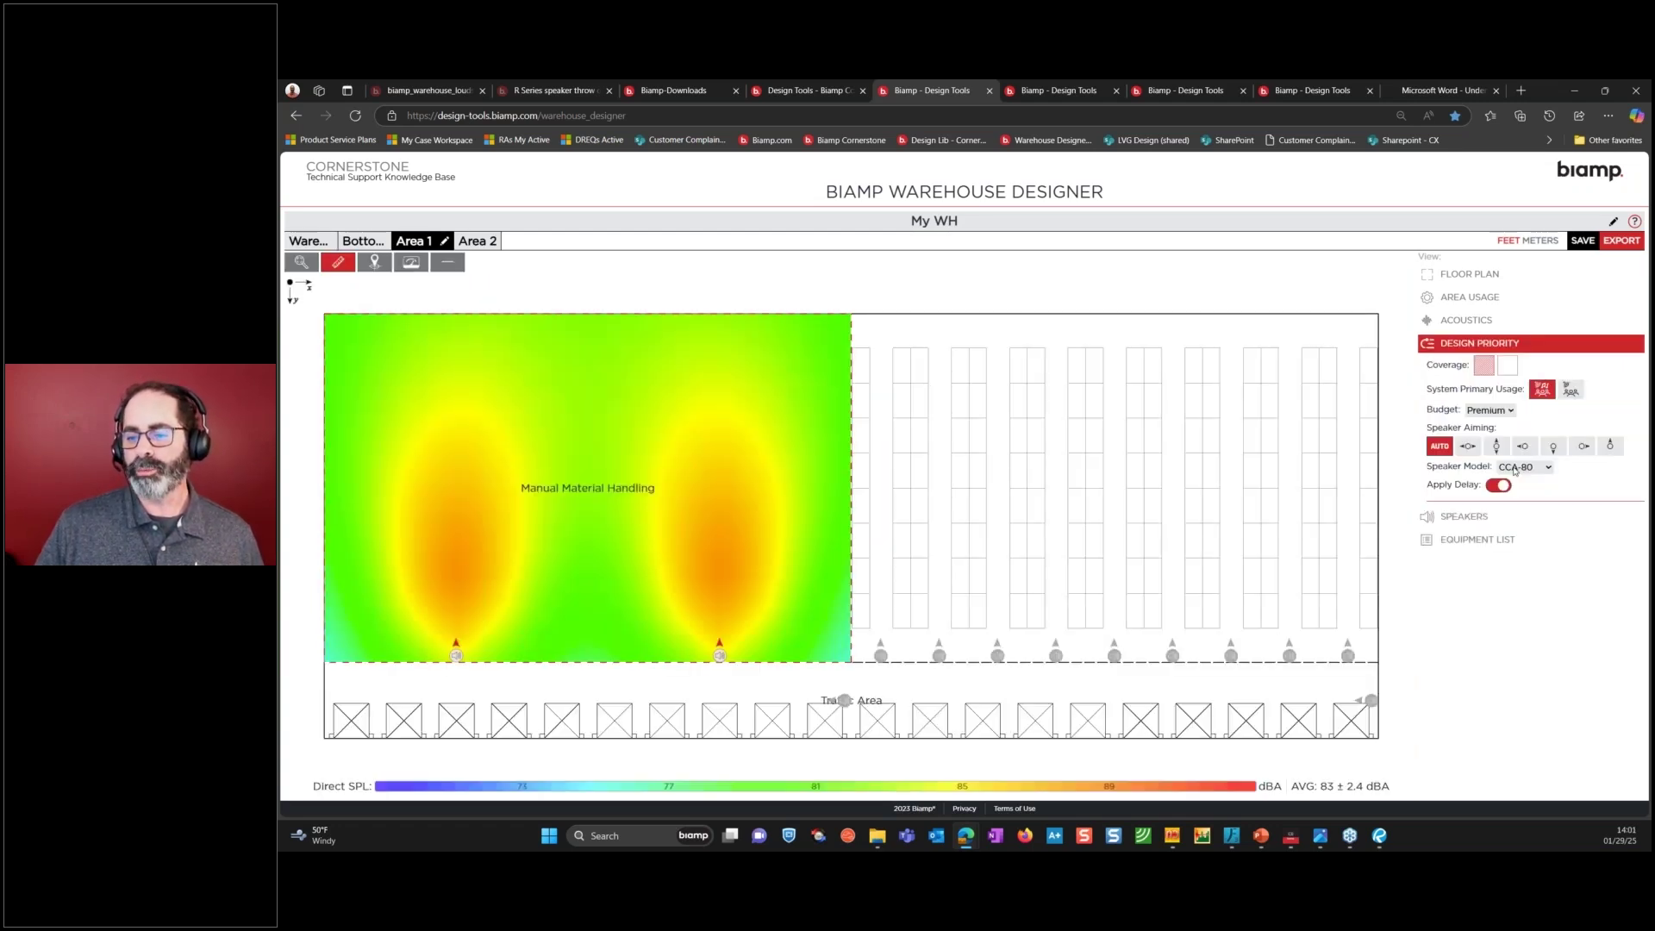
click(1515, 468)
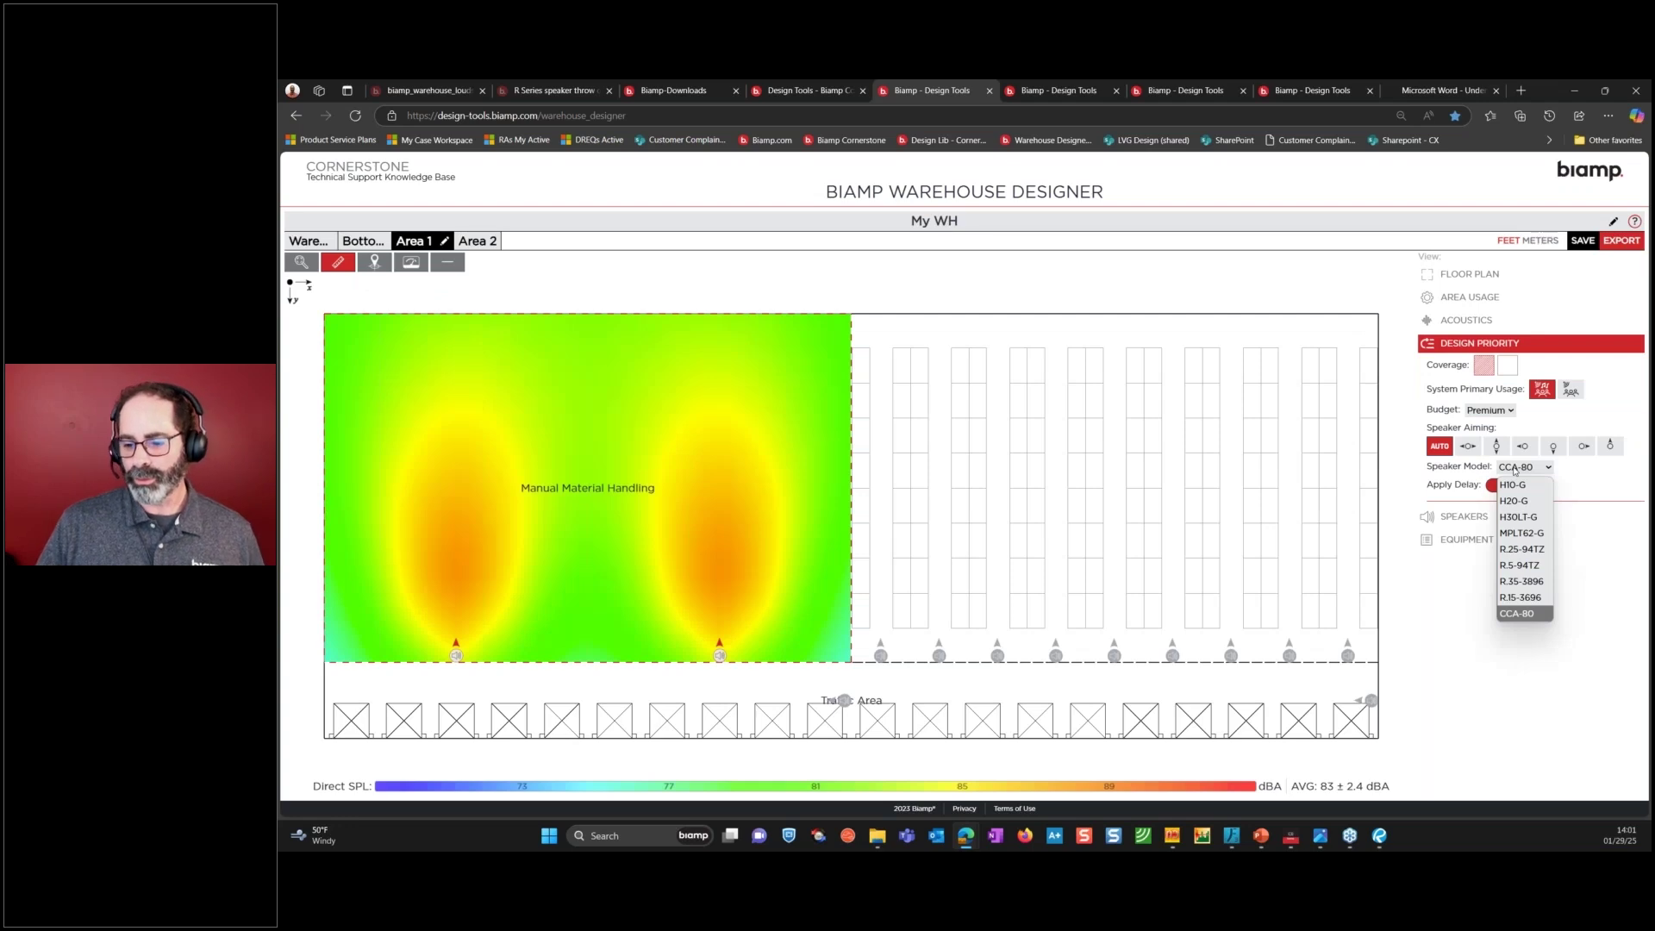
click(1571, 474)
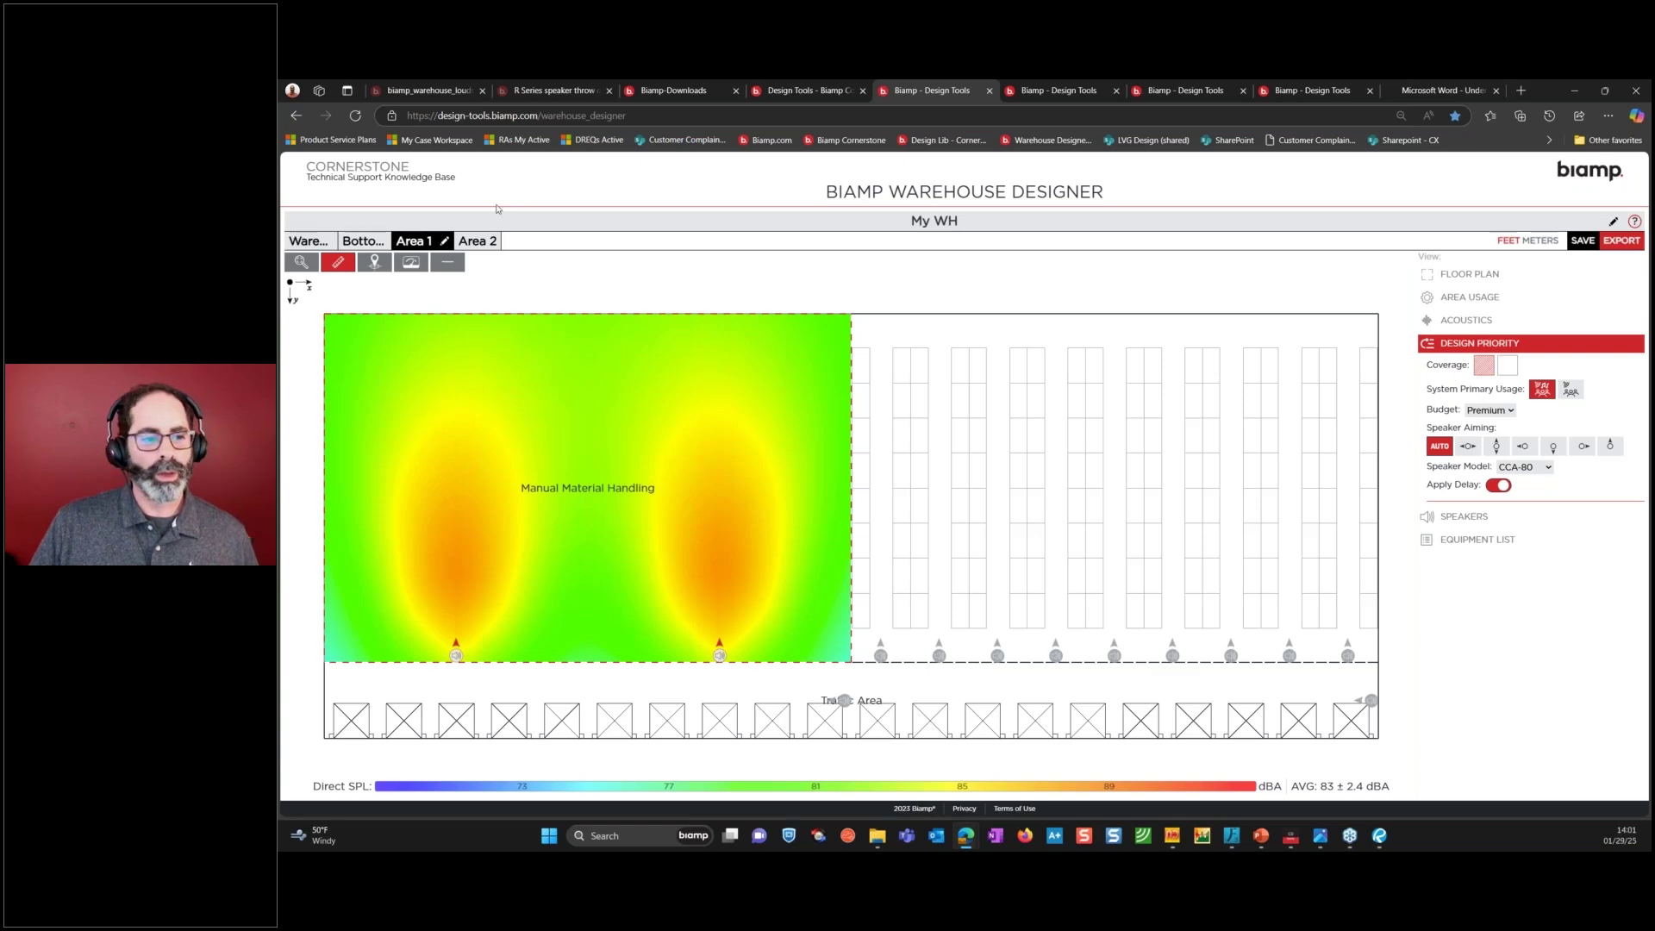
View the Direct SPL coverage of the whole warehouse, and rename the Bottom docks area as Docks.
click(332, 239)
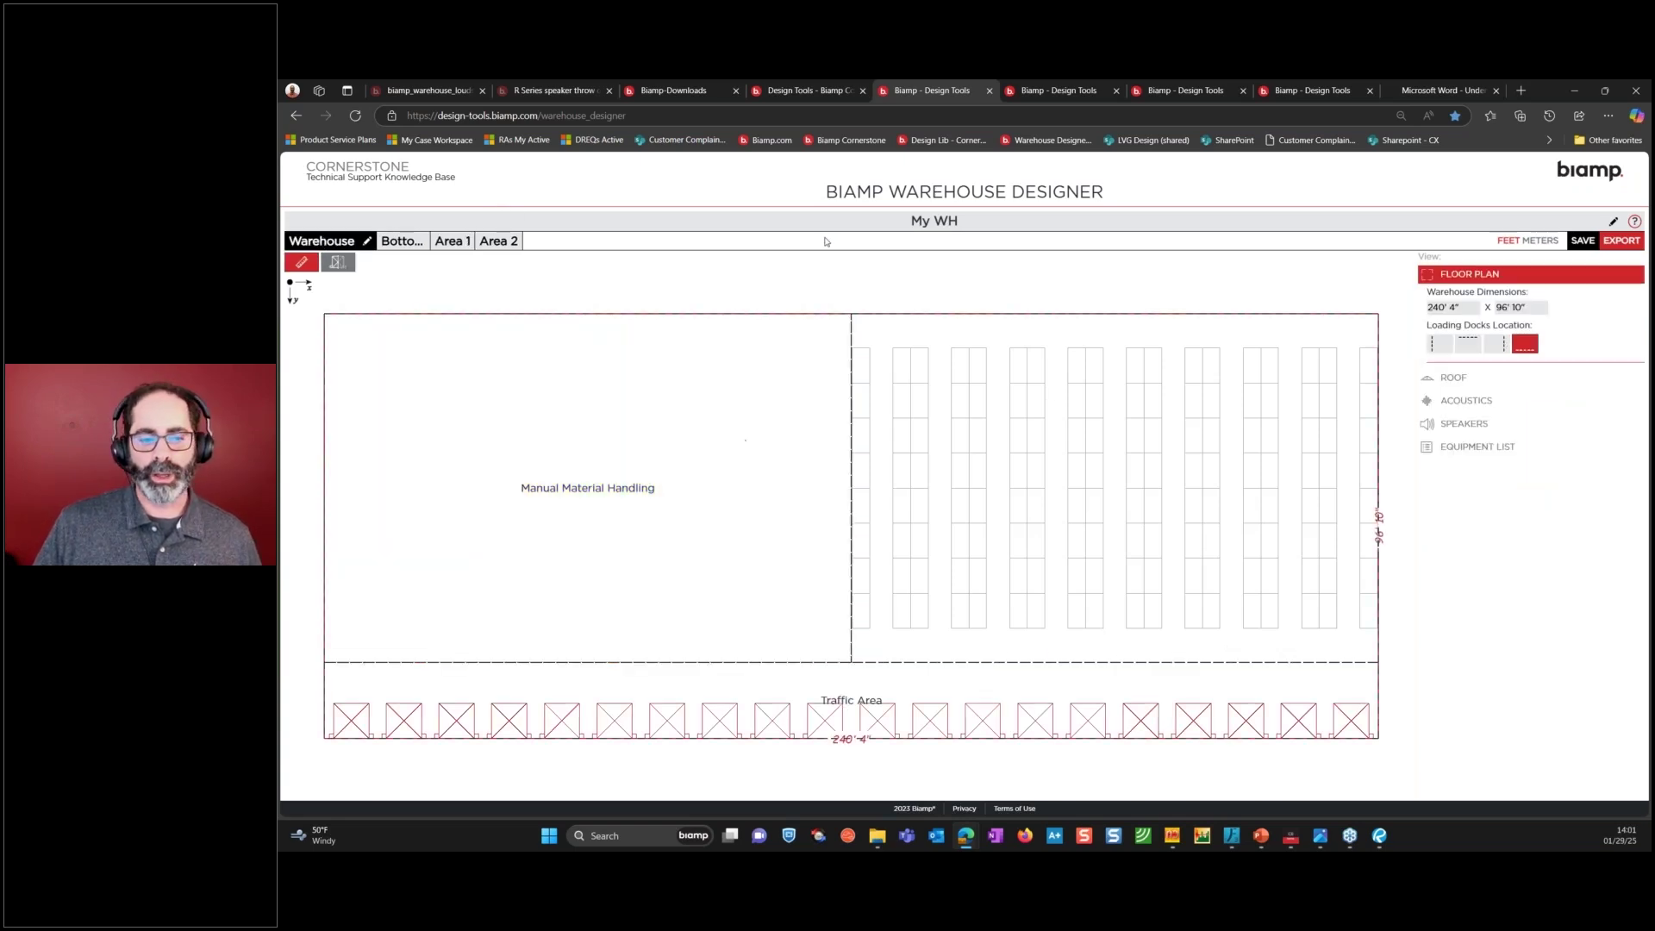
click(1462, 423)
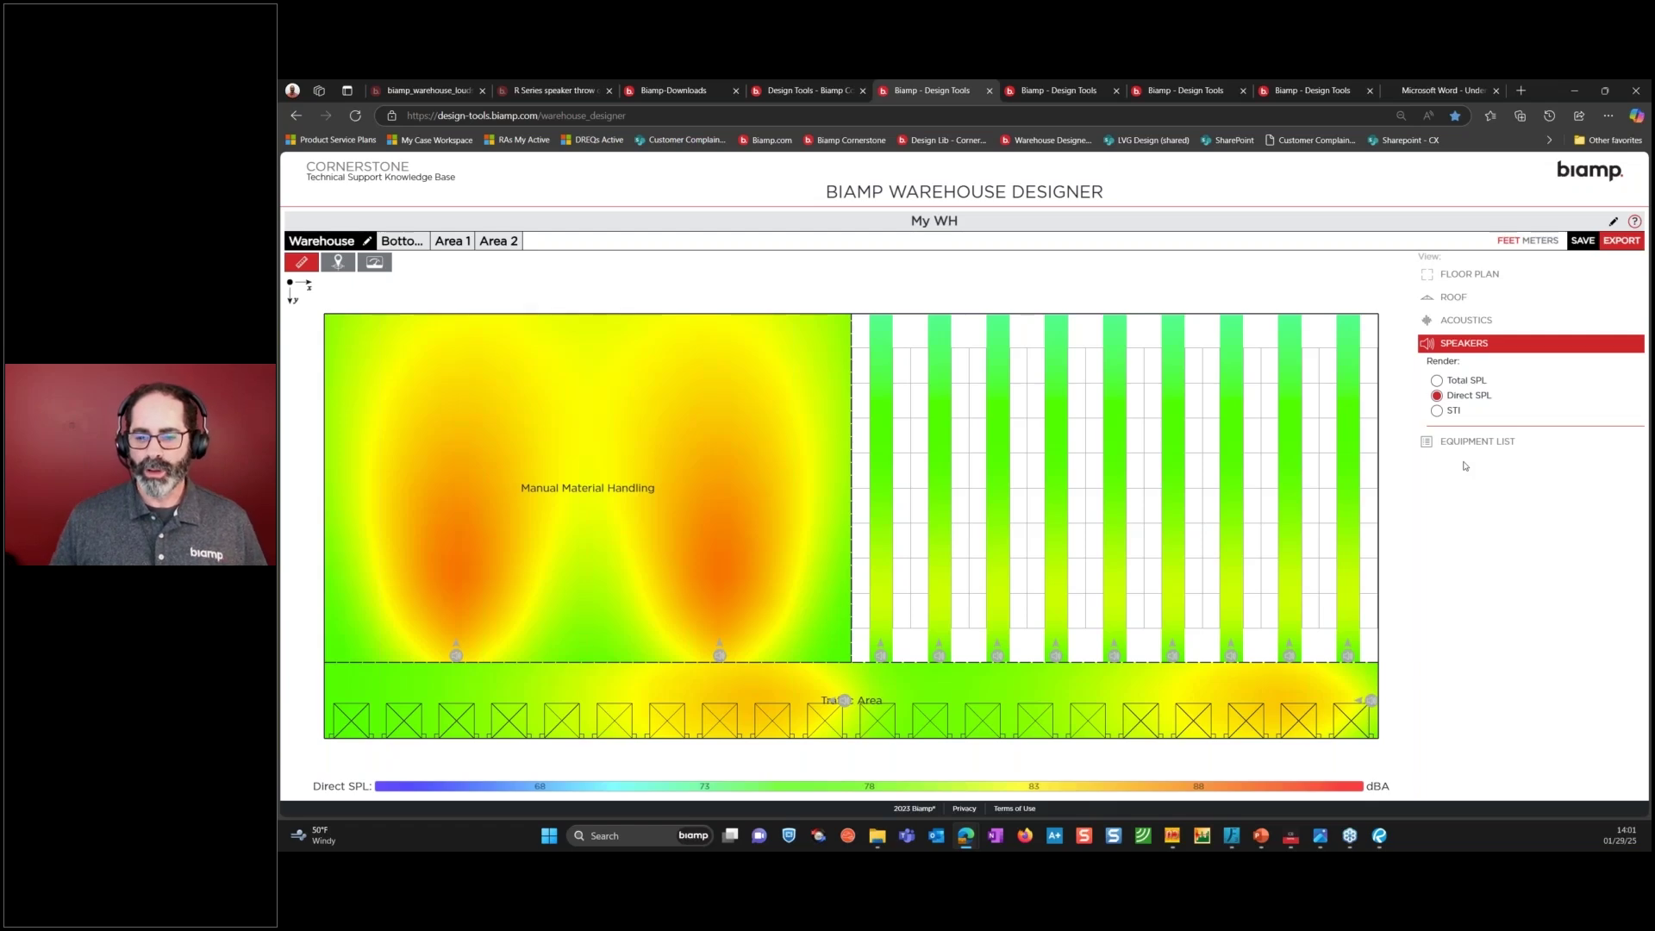
click(402, 244)
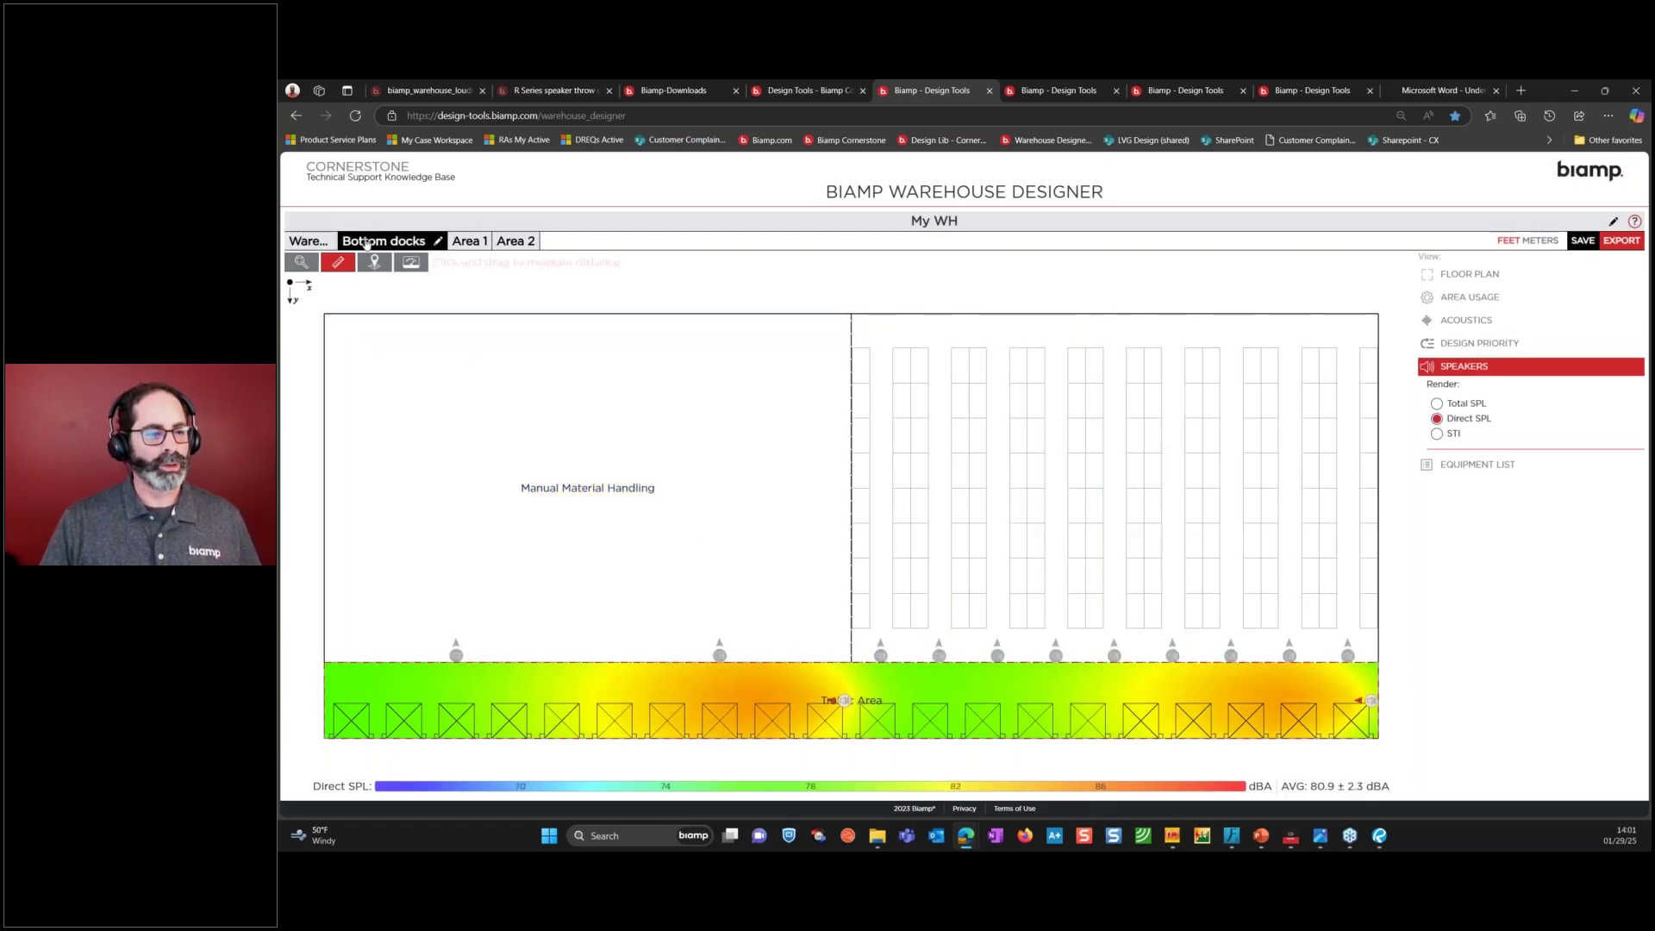
click(436, 241)
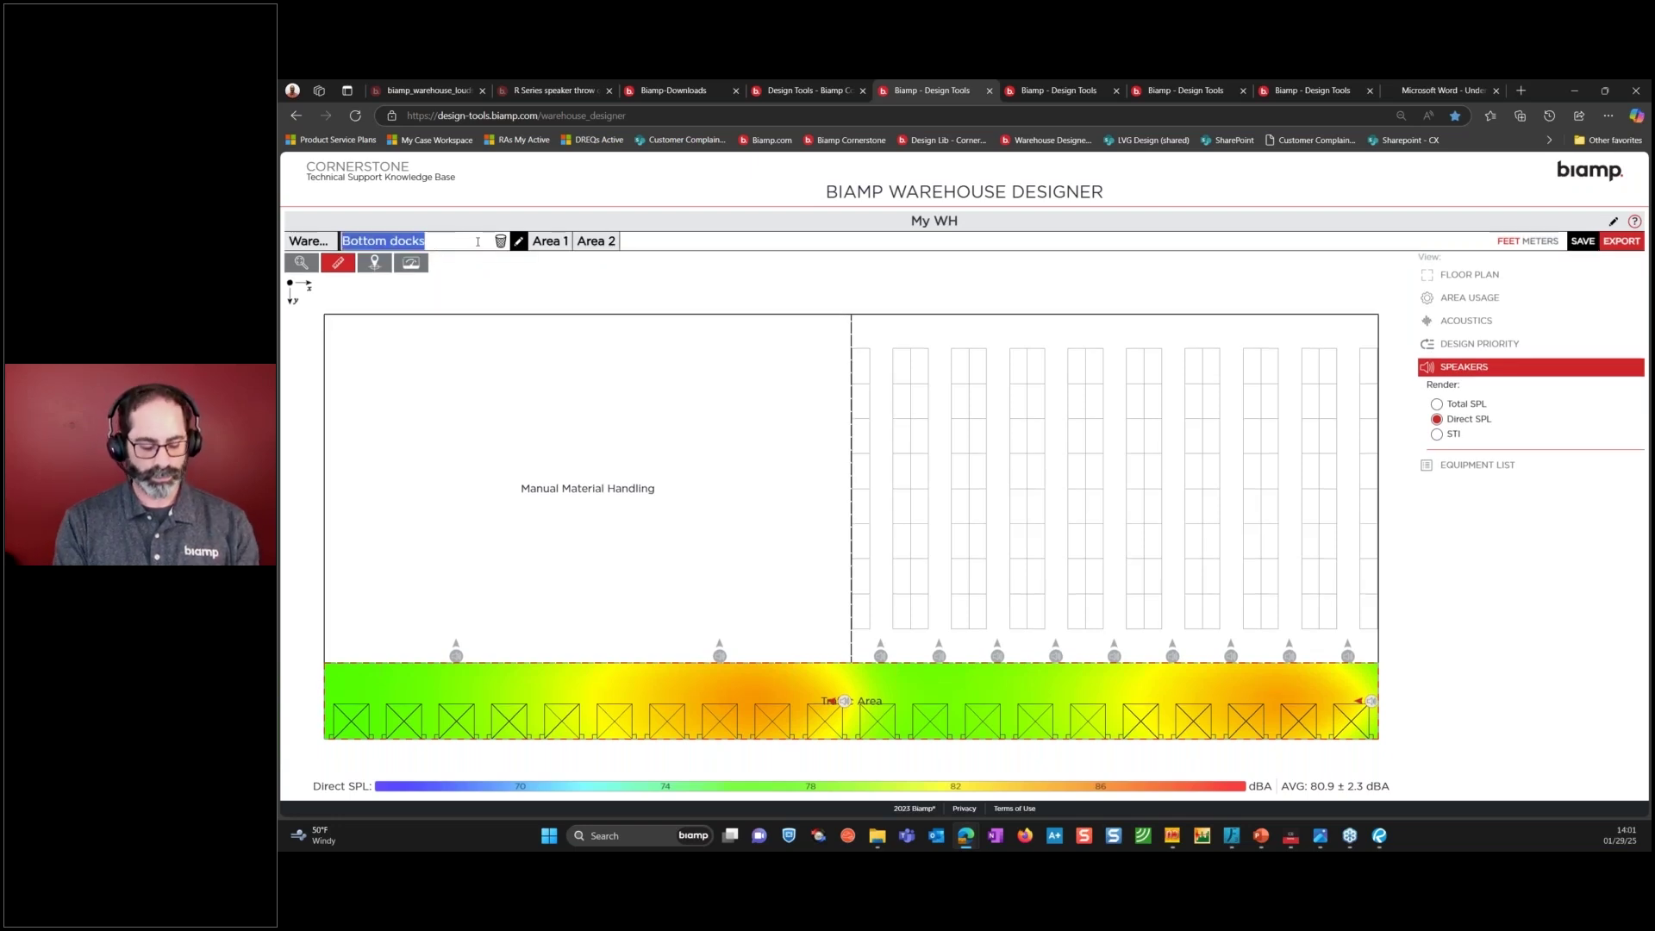
text(Docks)
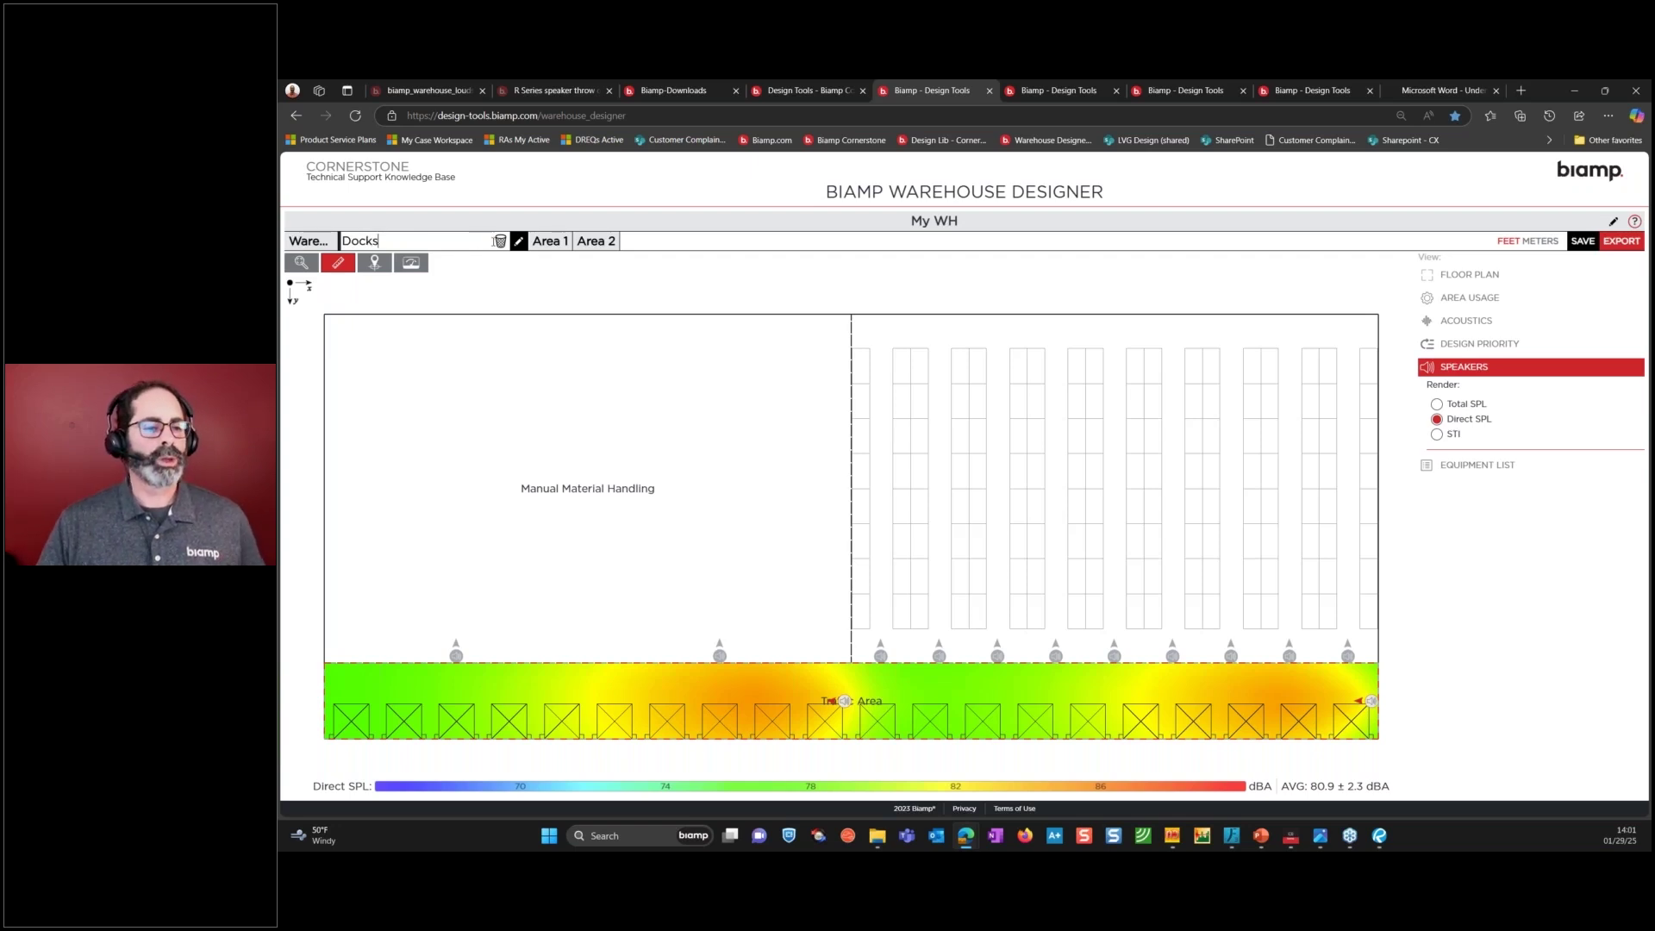
click(539, 260)
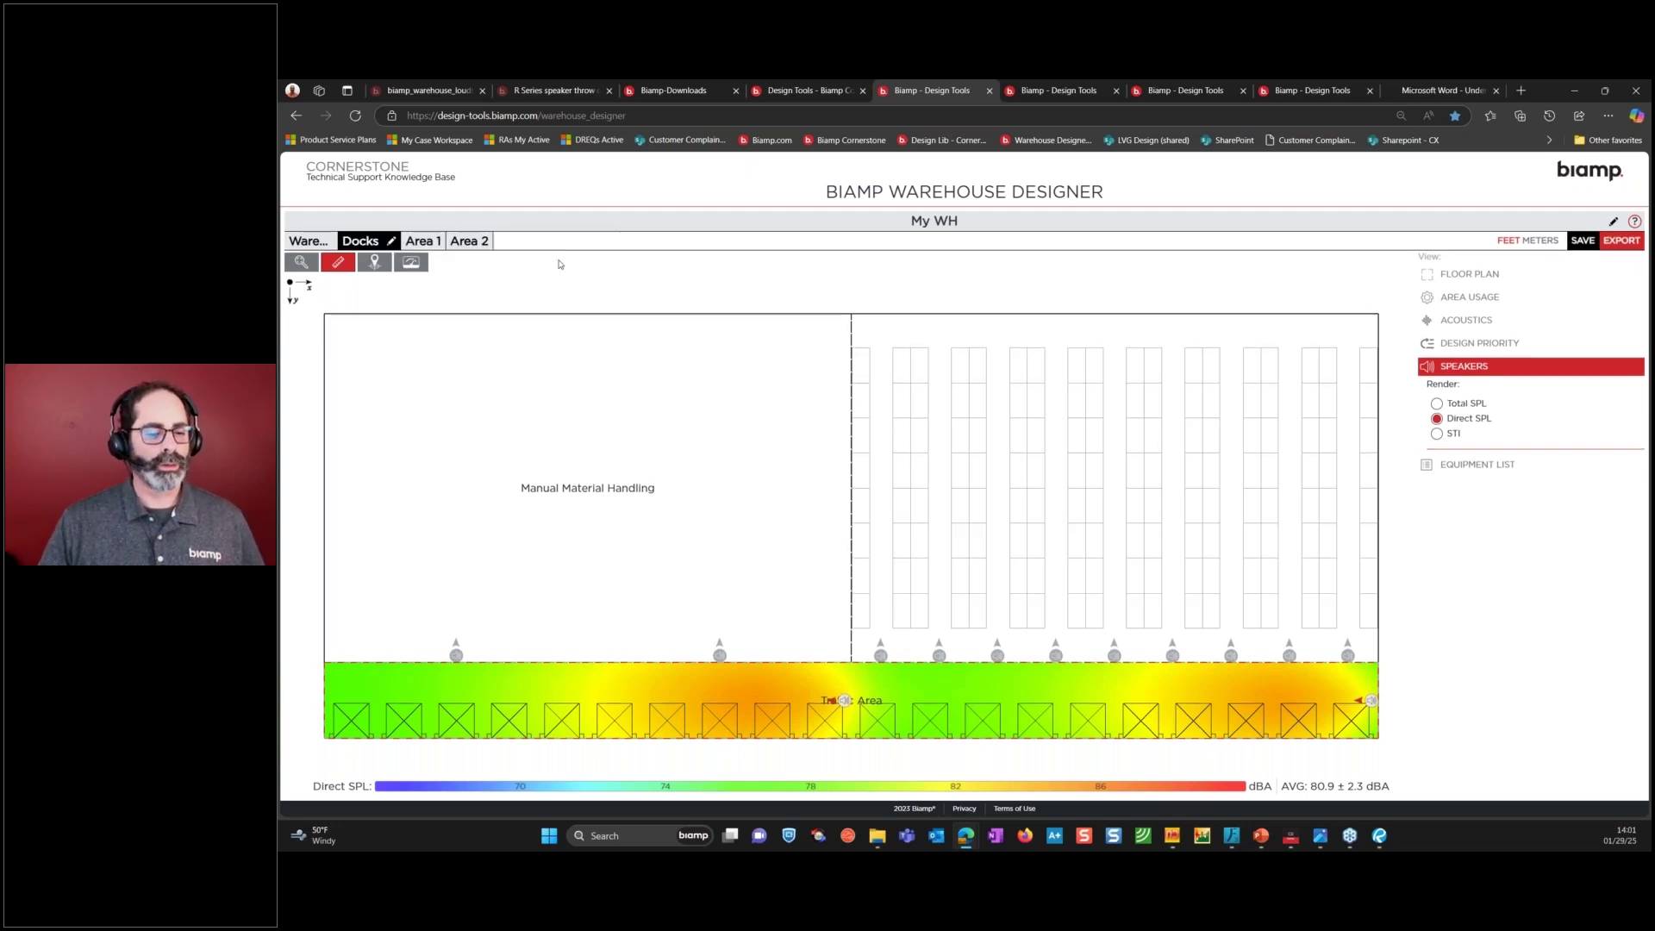
Open the Docks area's design priority and inspect the positioning details of its speakers on the plan.
click(1466, 344)
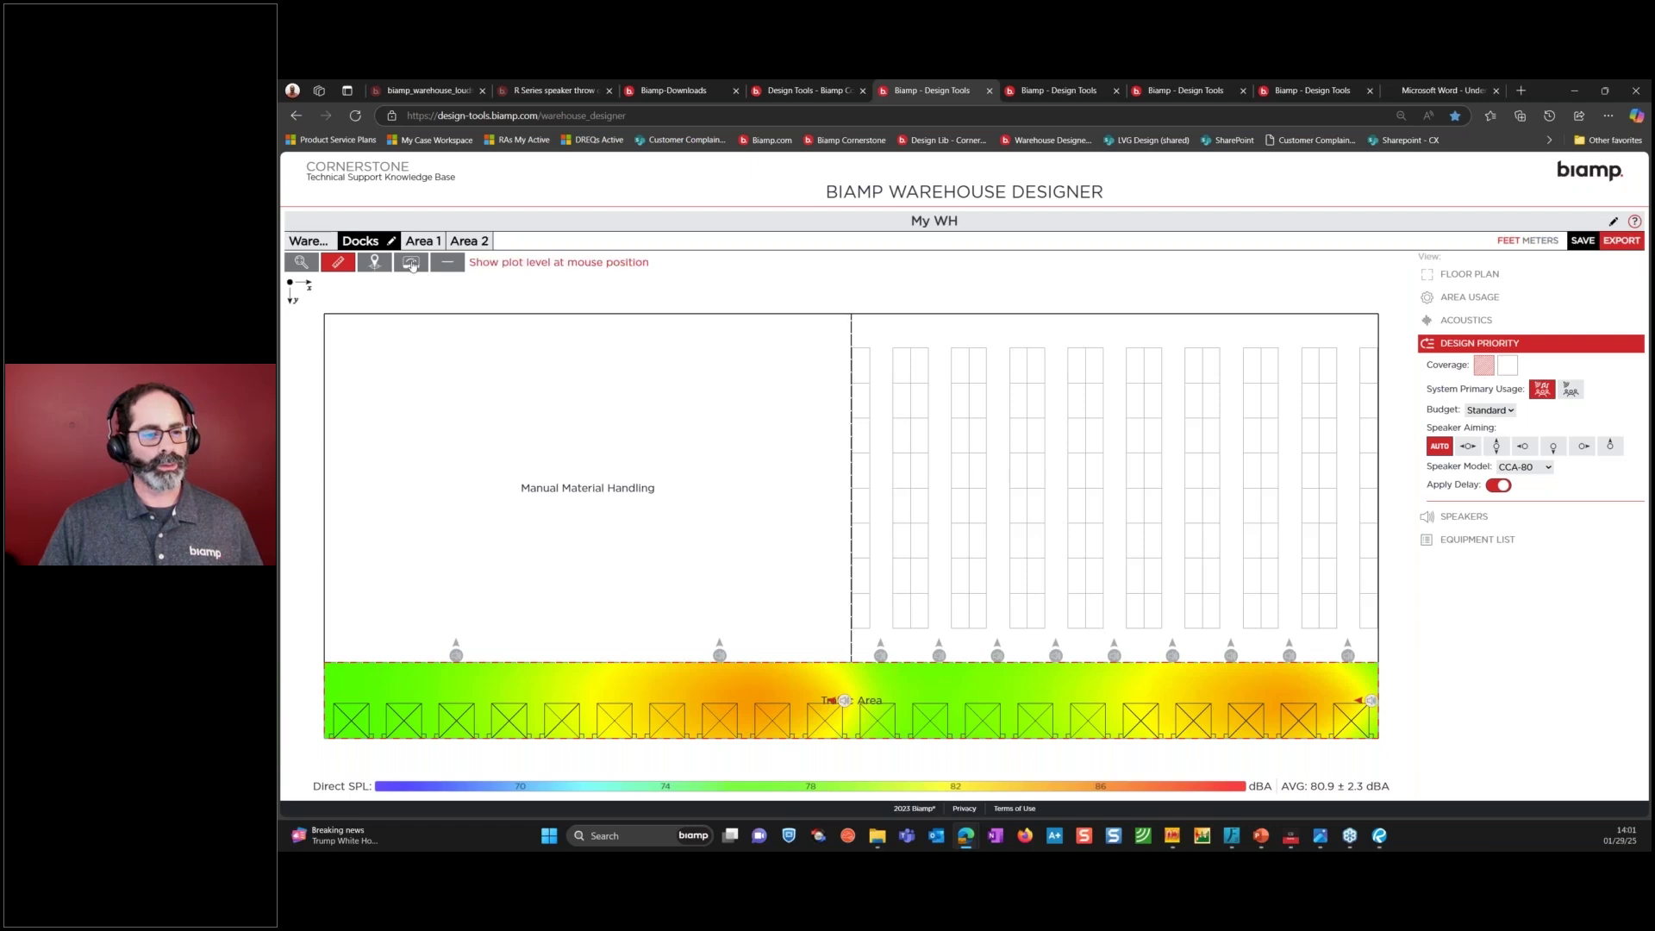
click(377, 267)
mouse_move(845, 705)
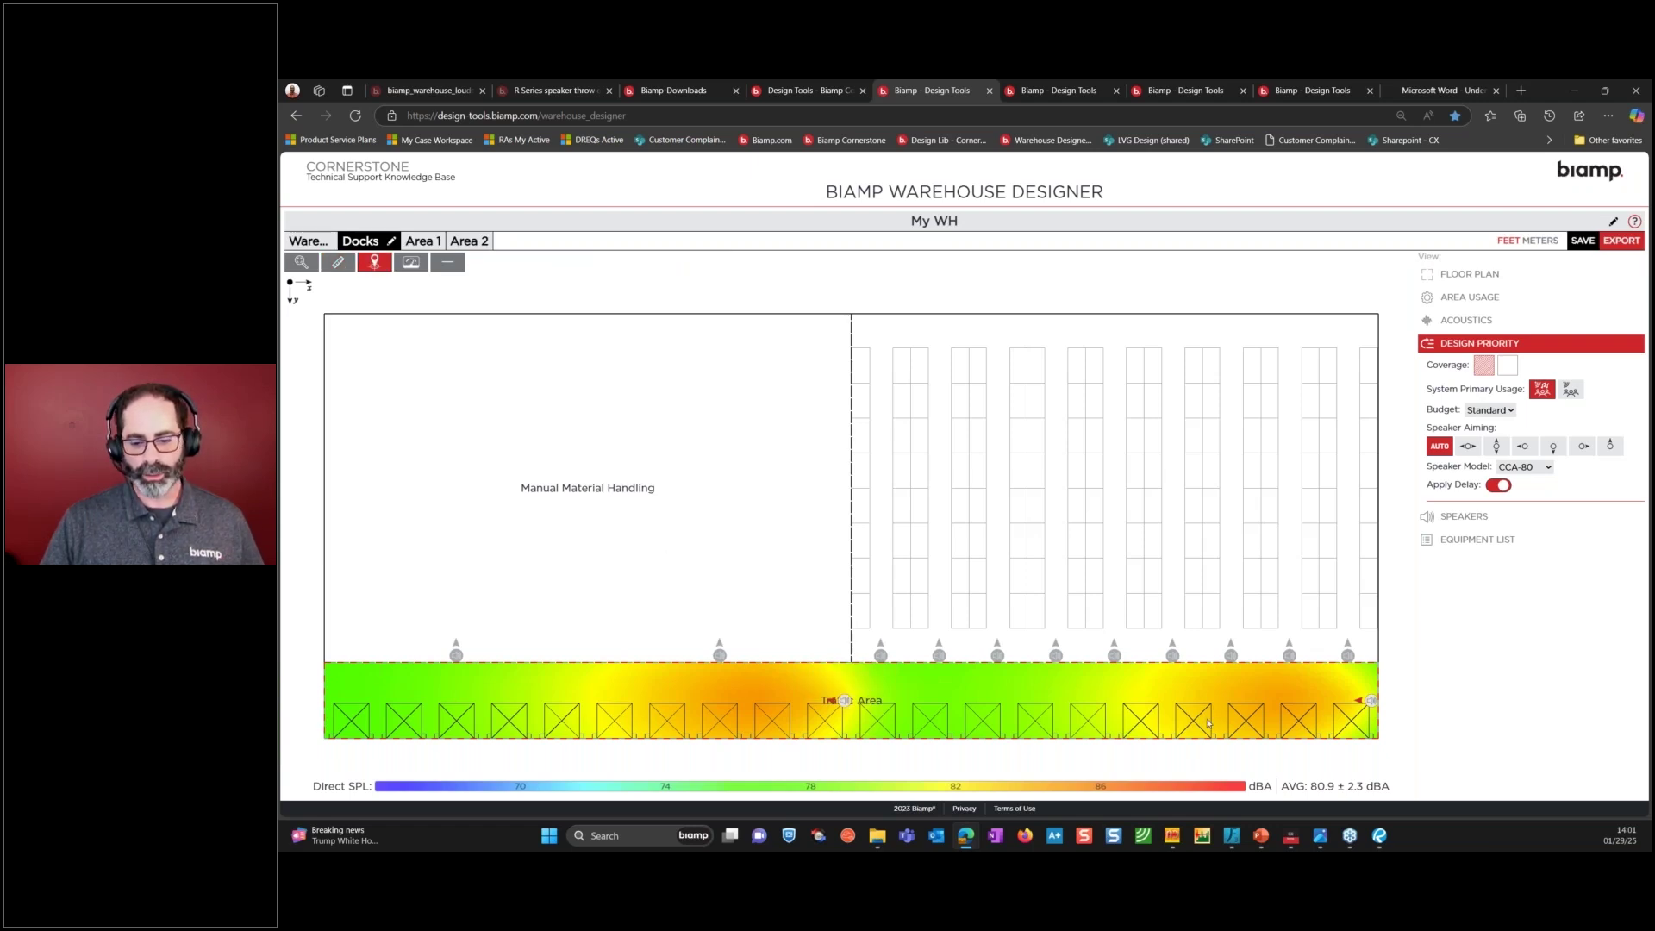
mouse_move(1370, 703)
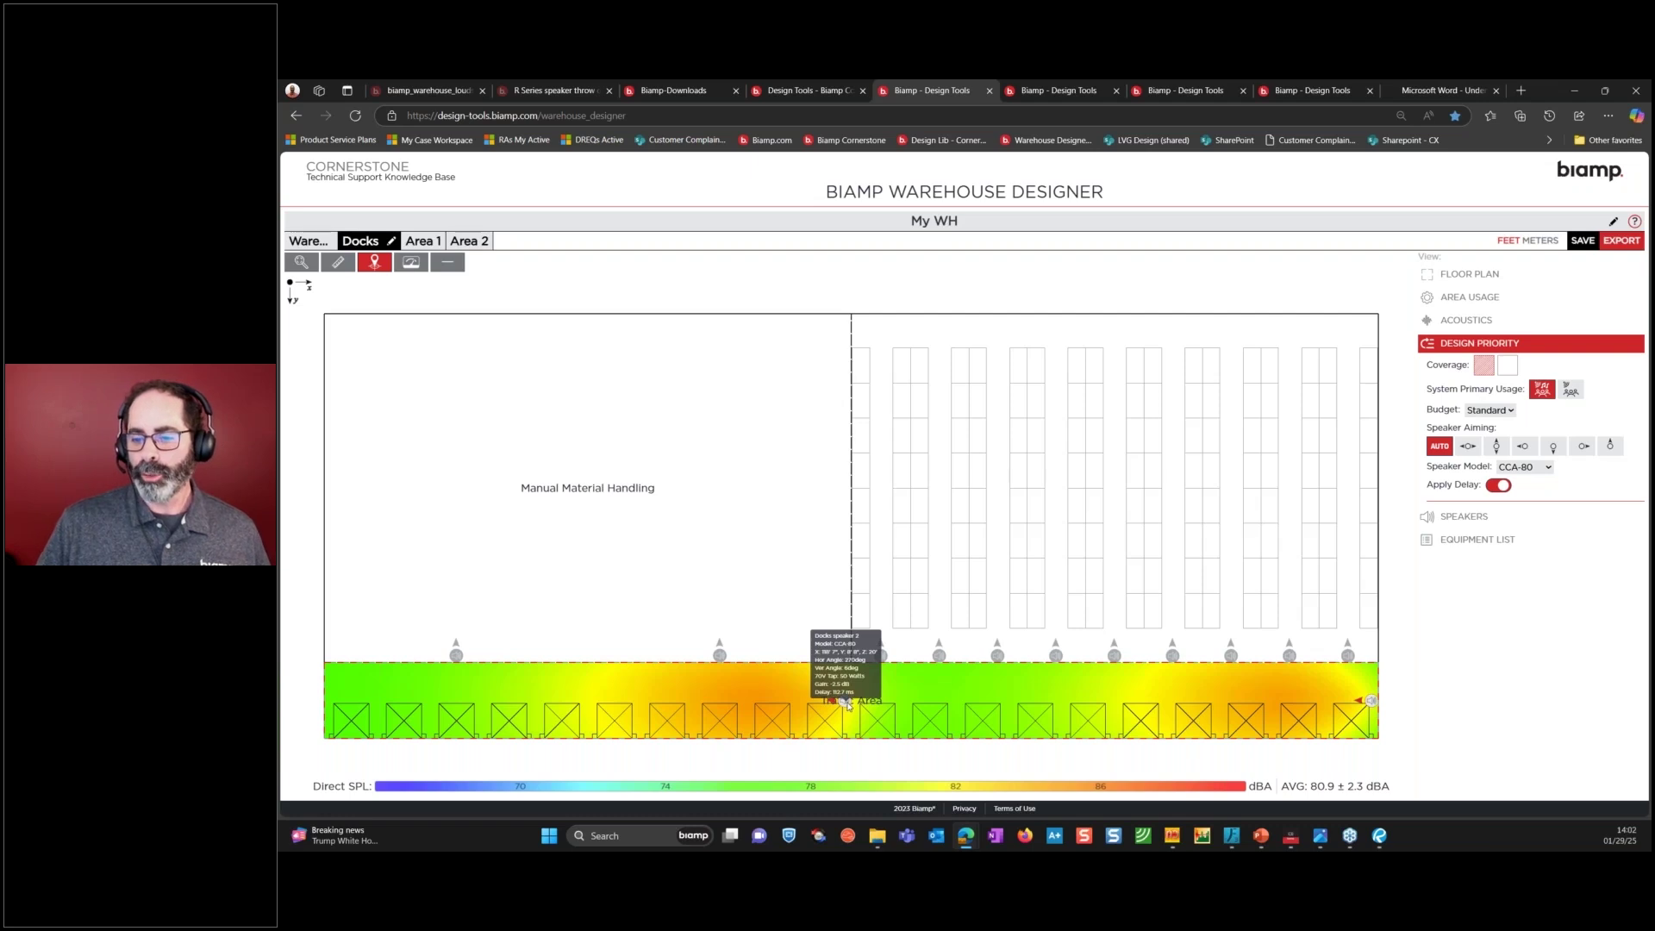
Set the Docks speaker aiming to back-to-back horizontal firing from the centre, and inspect the central speaker's details.
click(1470, 446)
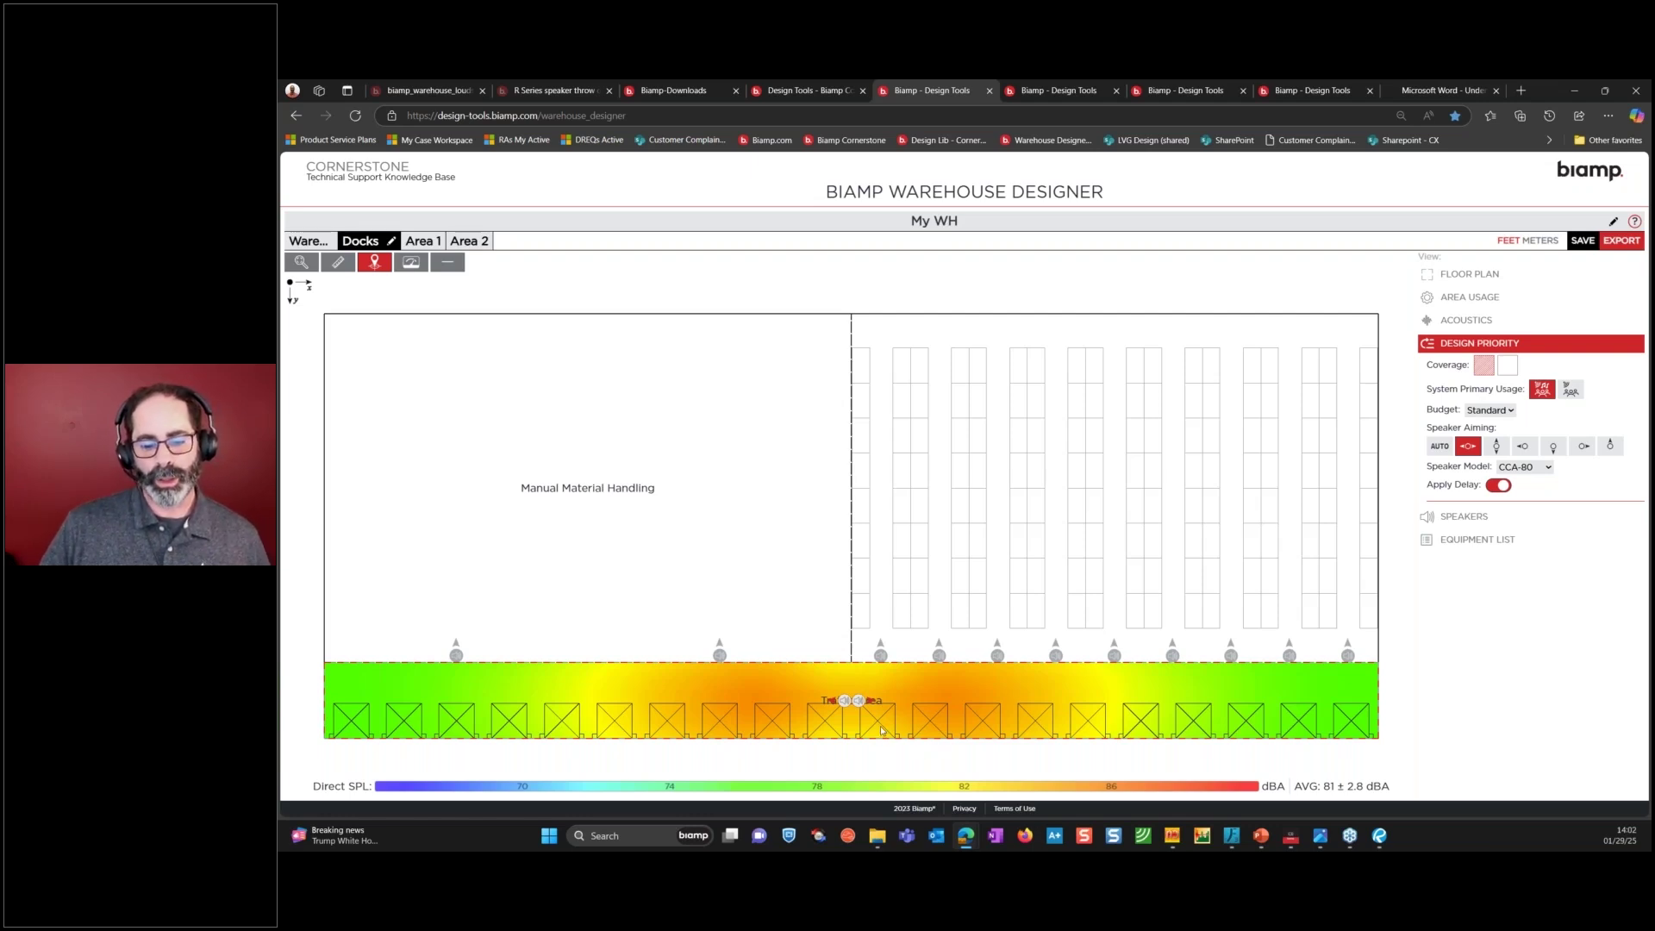
mouse_move(847, 705)
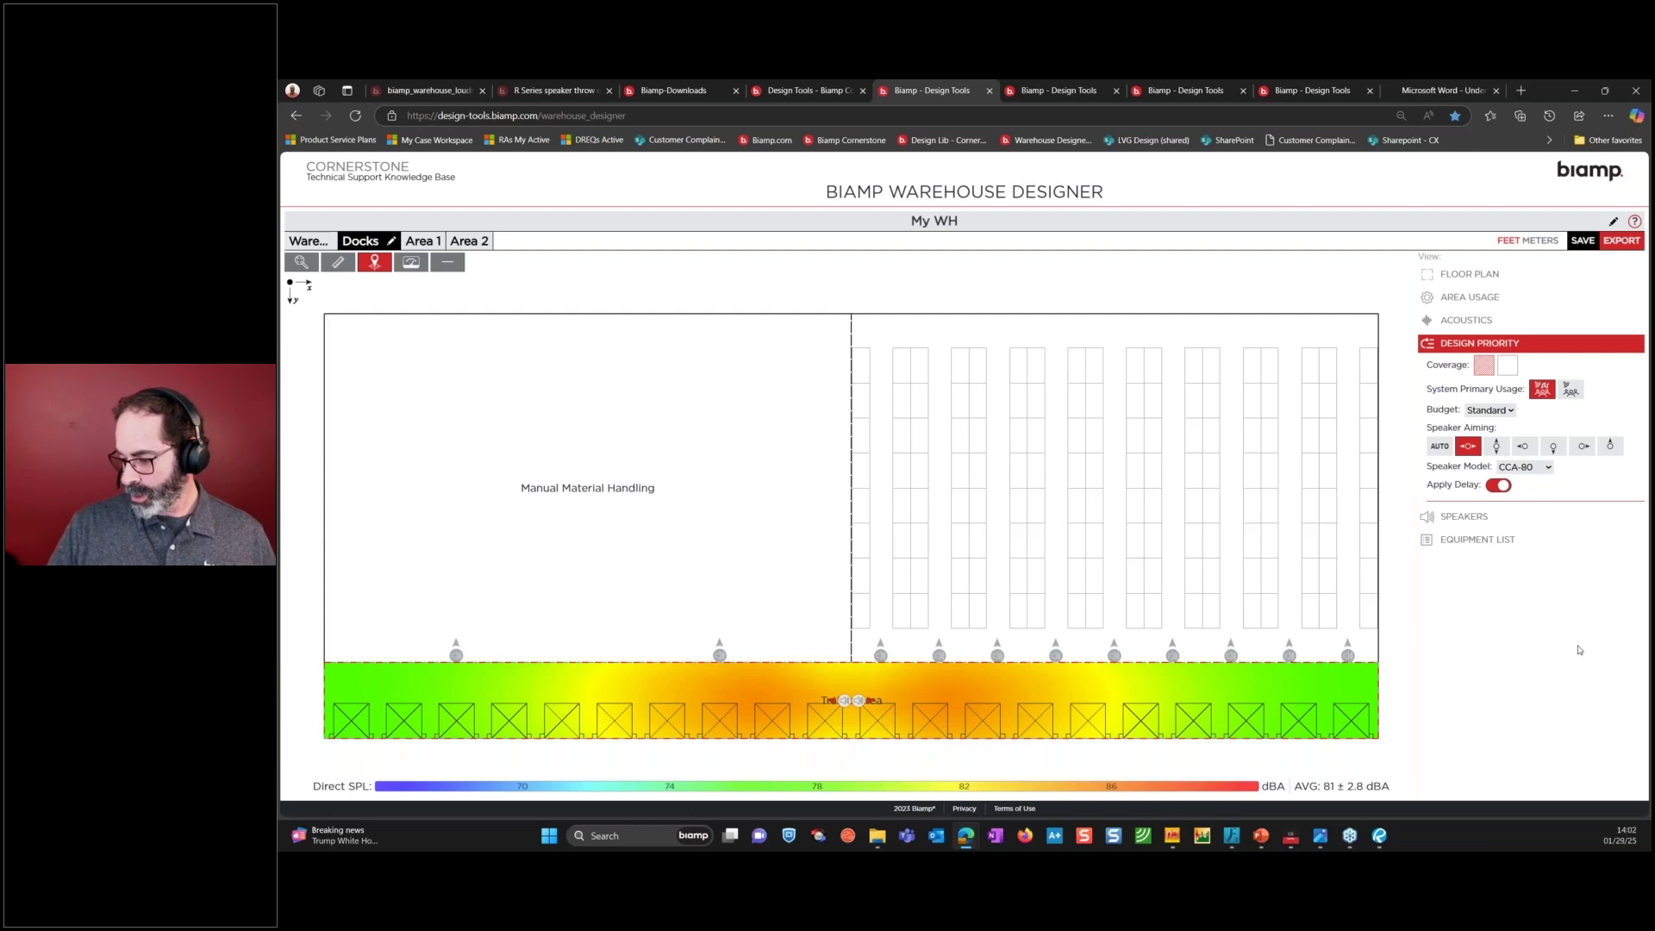
Switch to EASE Focus 3 and open the CCA-80D 6-to-1 Rule project without saving changes to the current project.
key(alt+Tab)
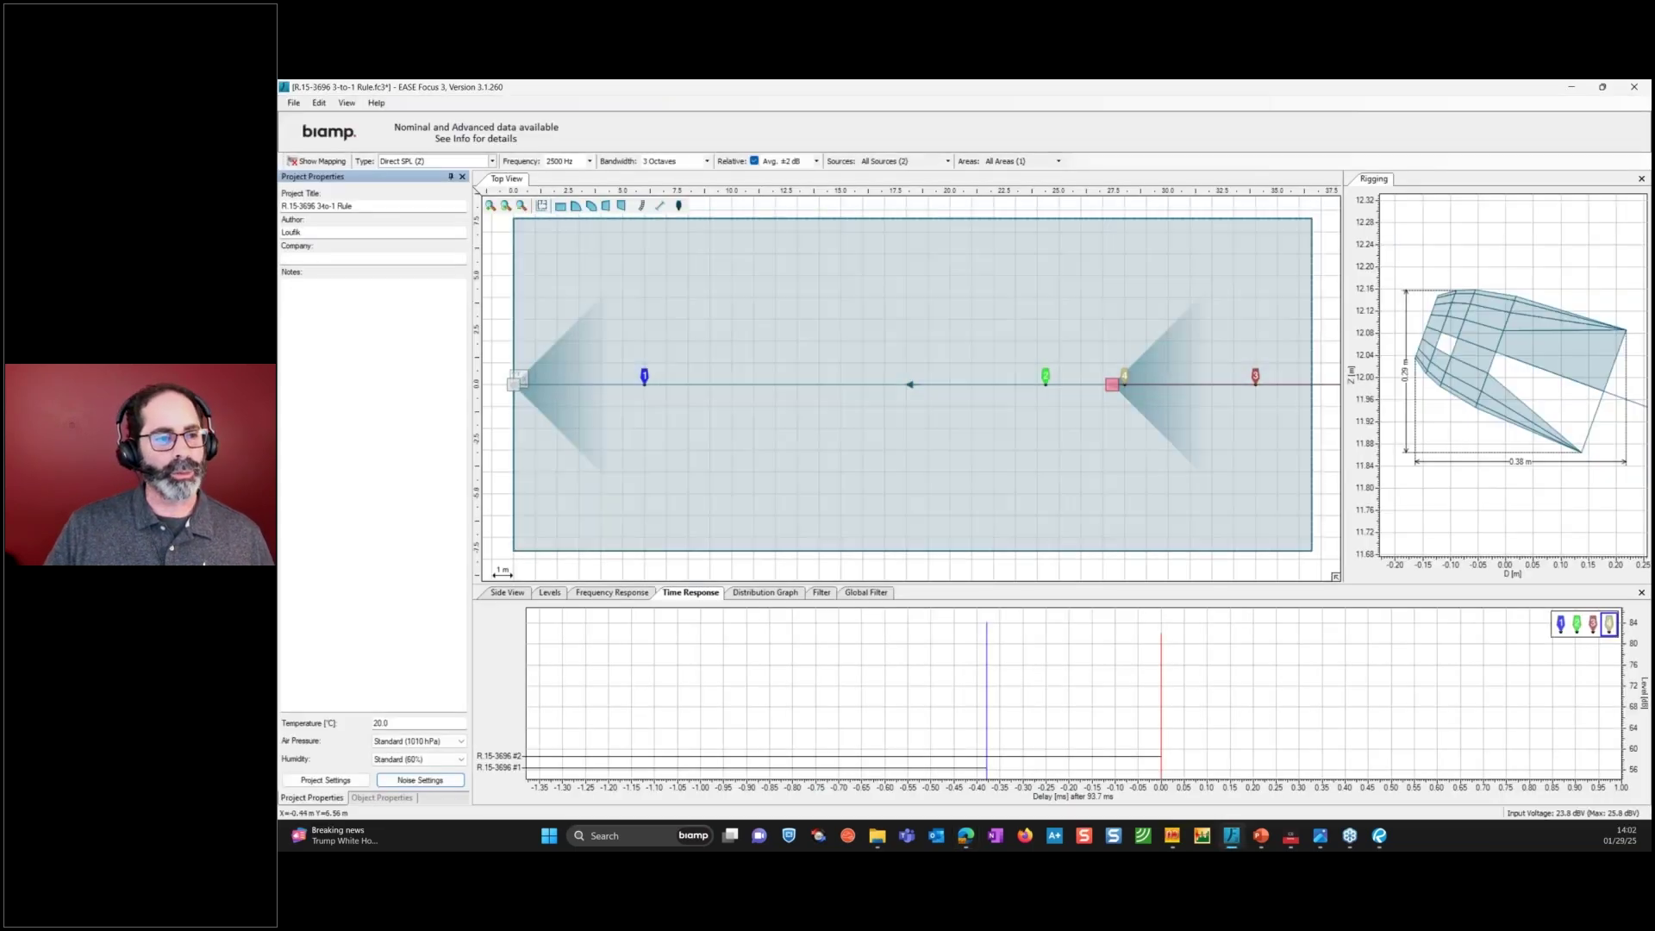
click(294, 102)
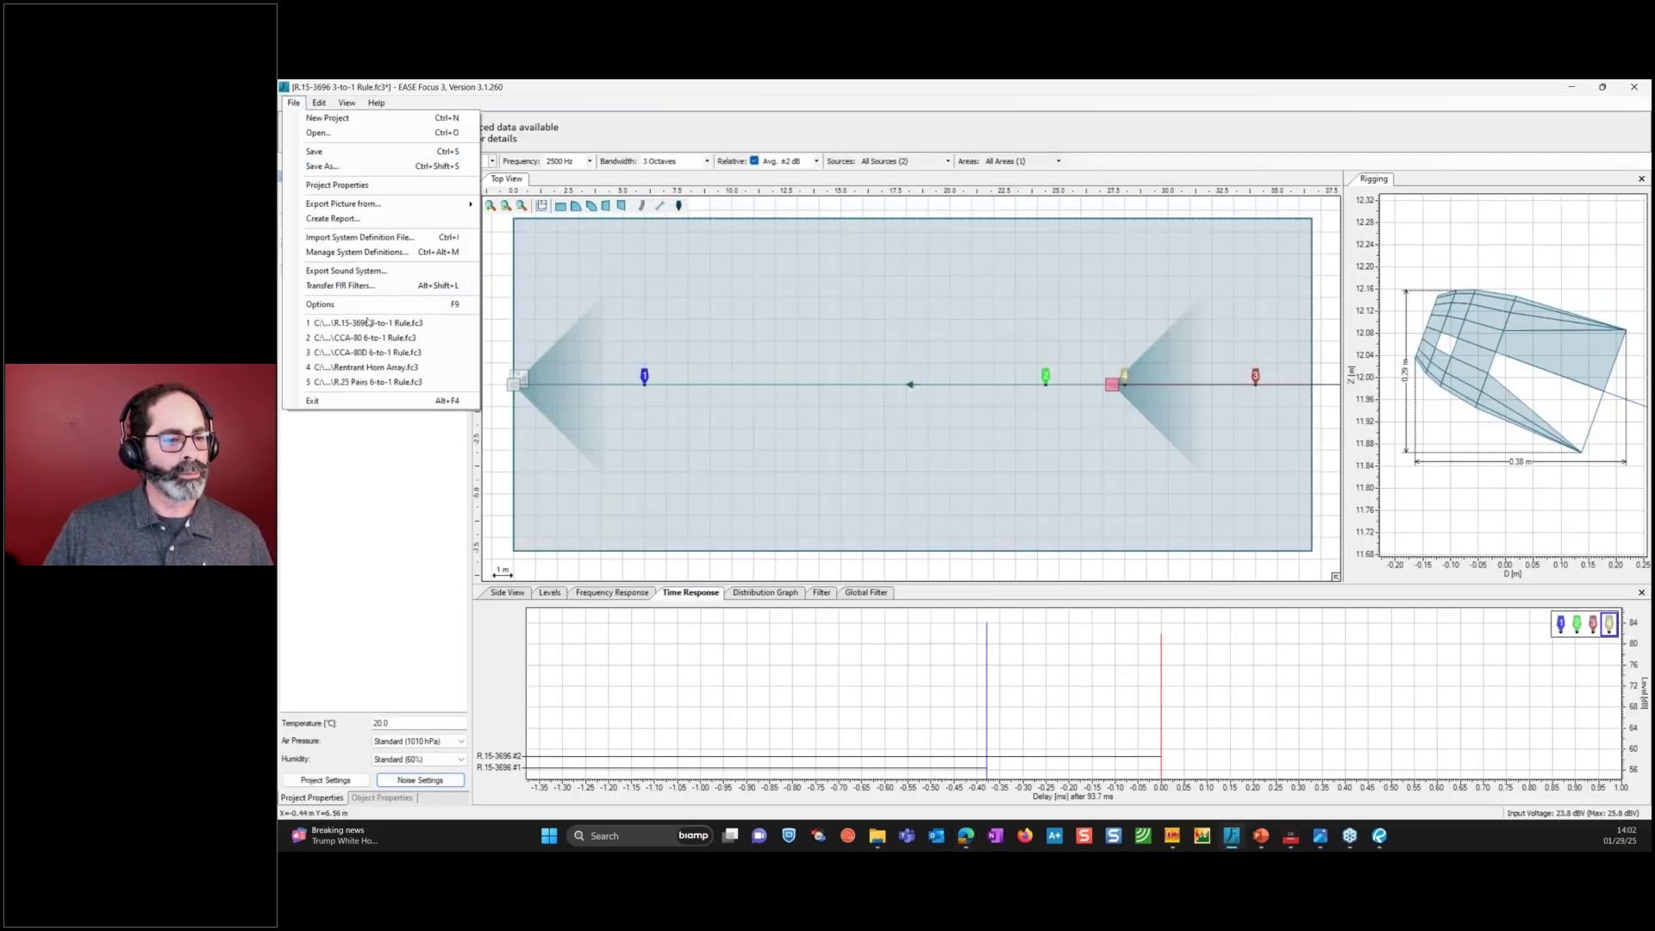
click(421, 338)
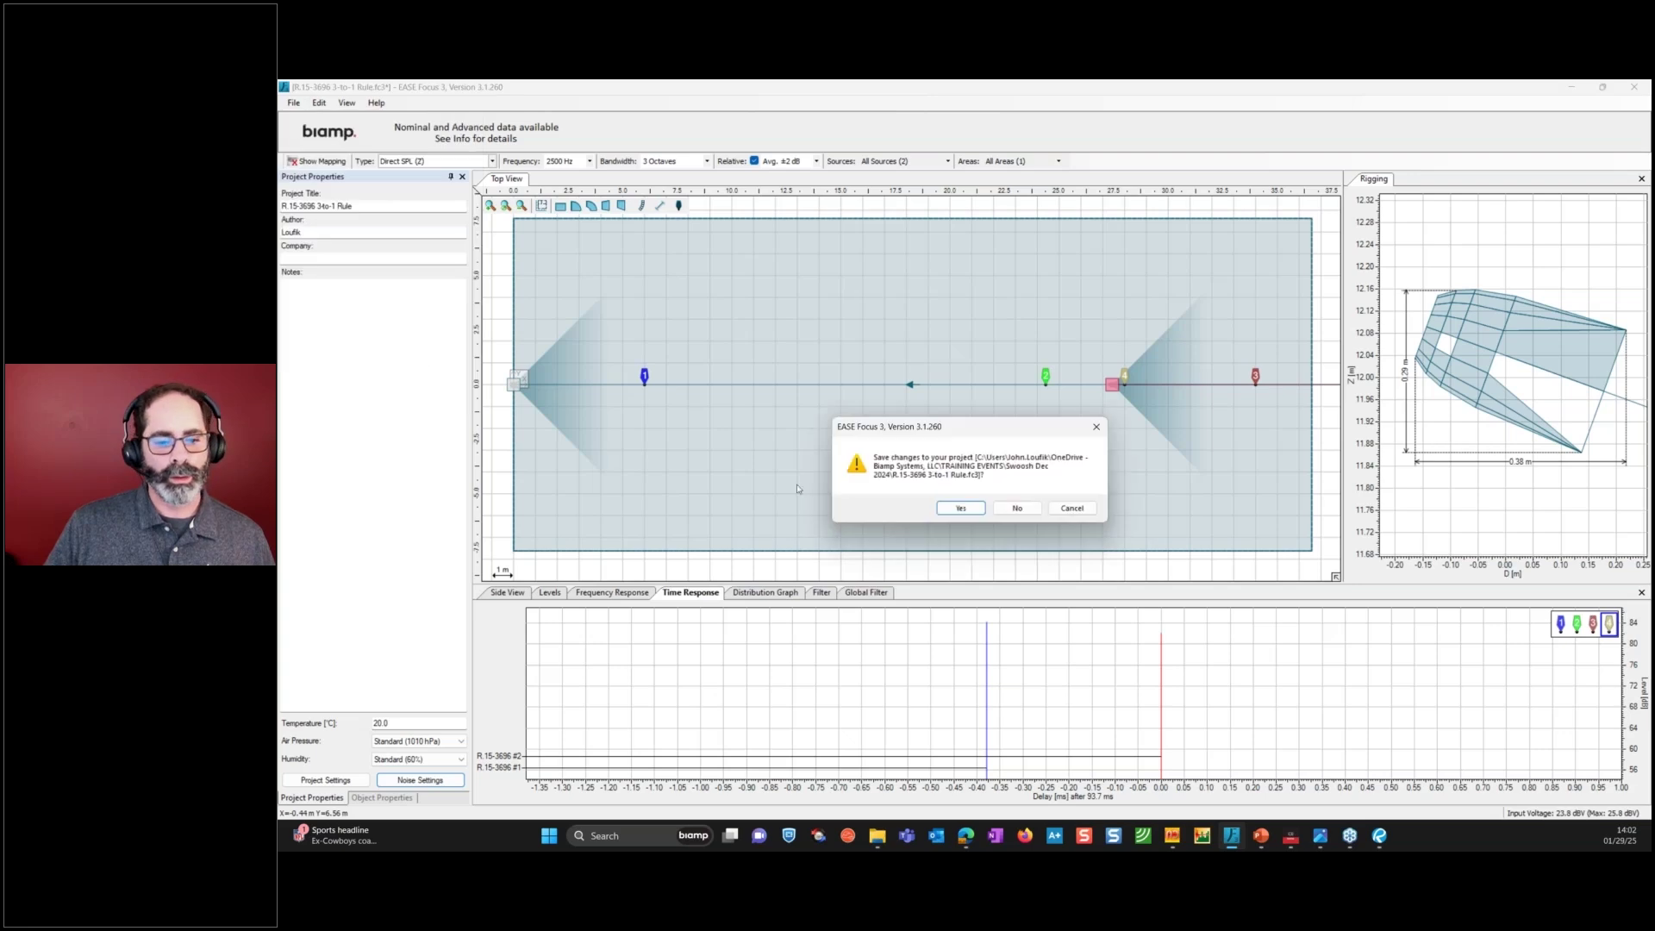
click(1013, 505)
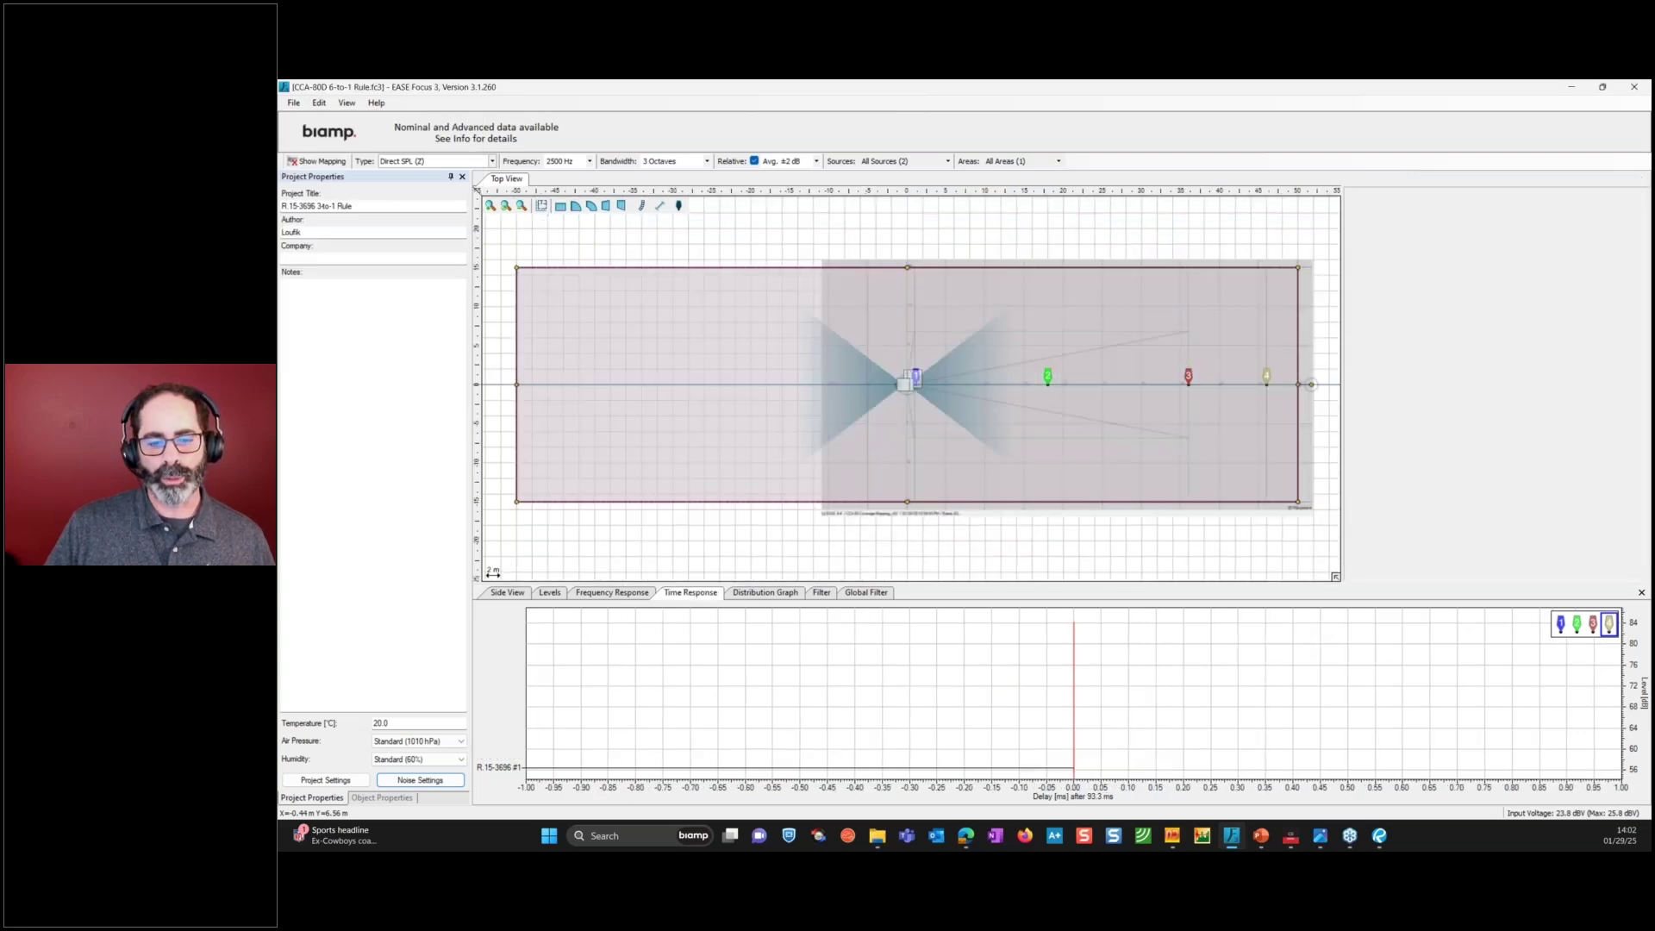
scroll(918, 392, up, 5)
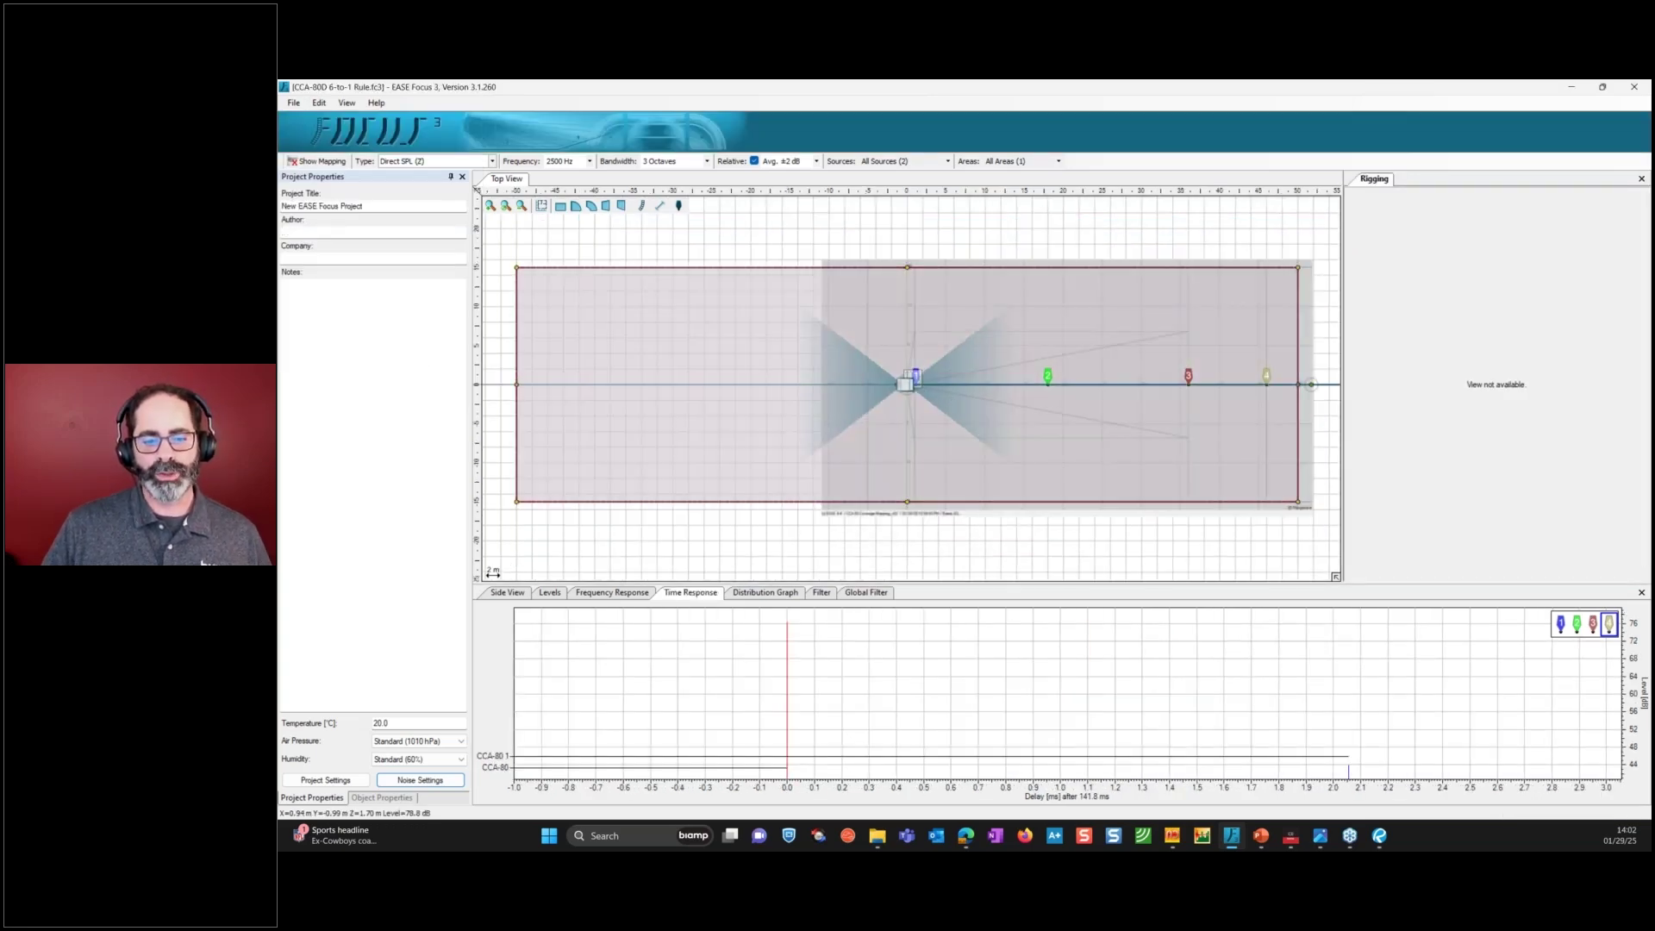
Inspect the position and orientation of both back-to-back CCA-80 loudspeakers, and read the Biamp CCA-80 version information.
scroll(825, 392, up, 3)
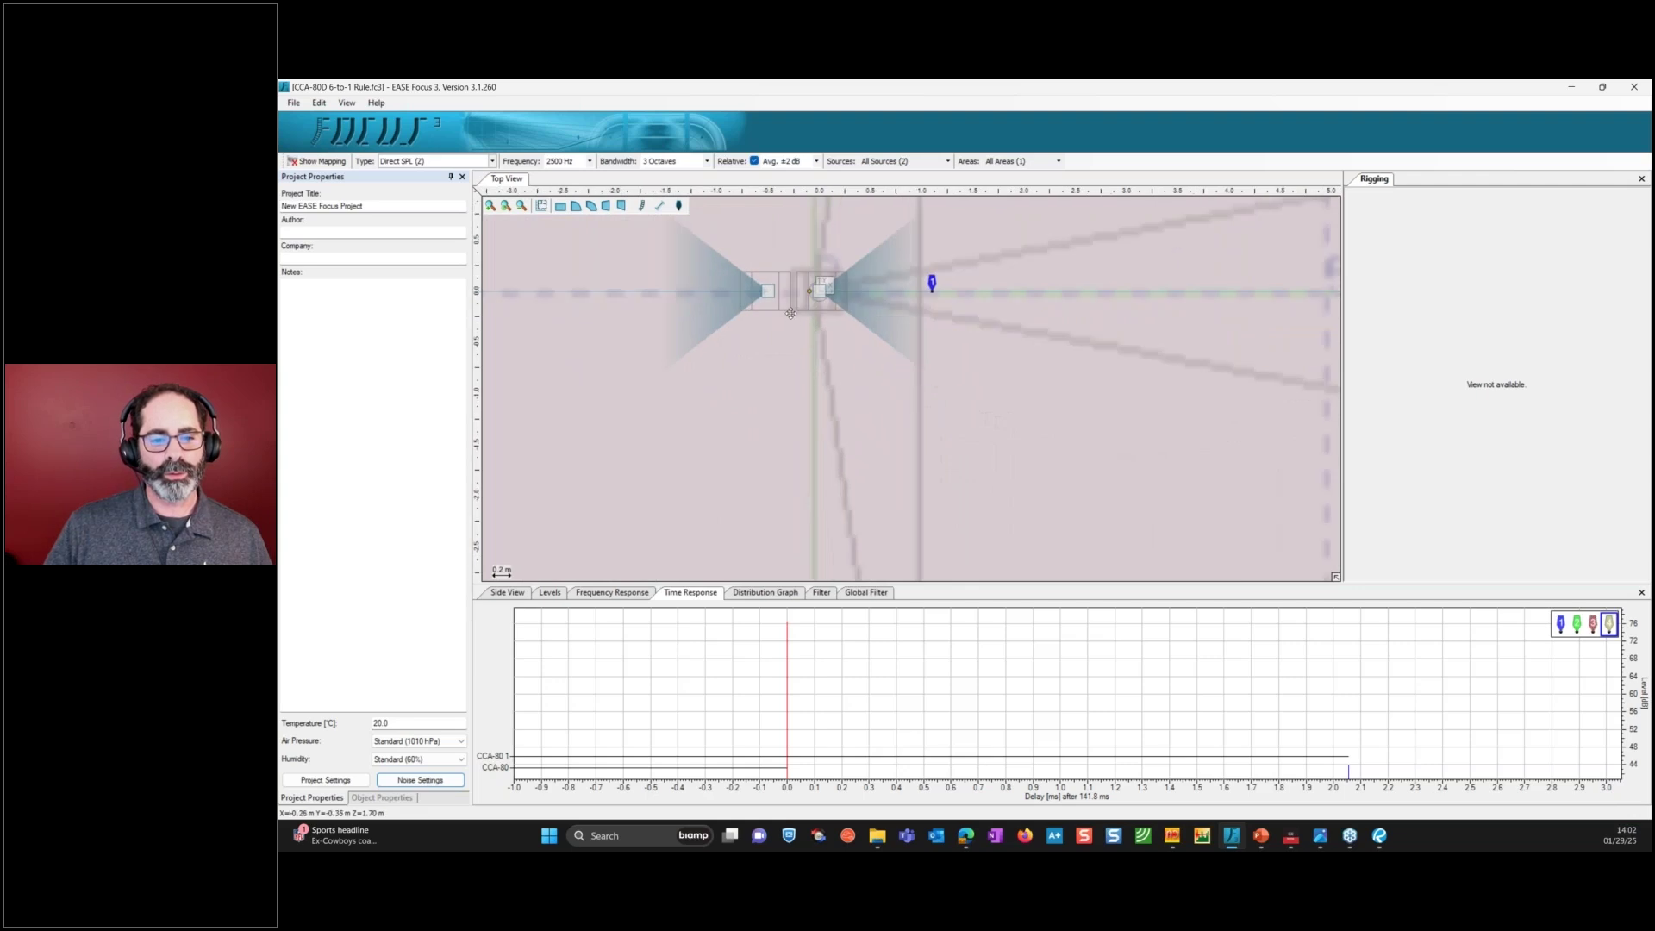
scroll(814, 305, up, 2)
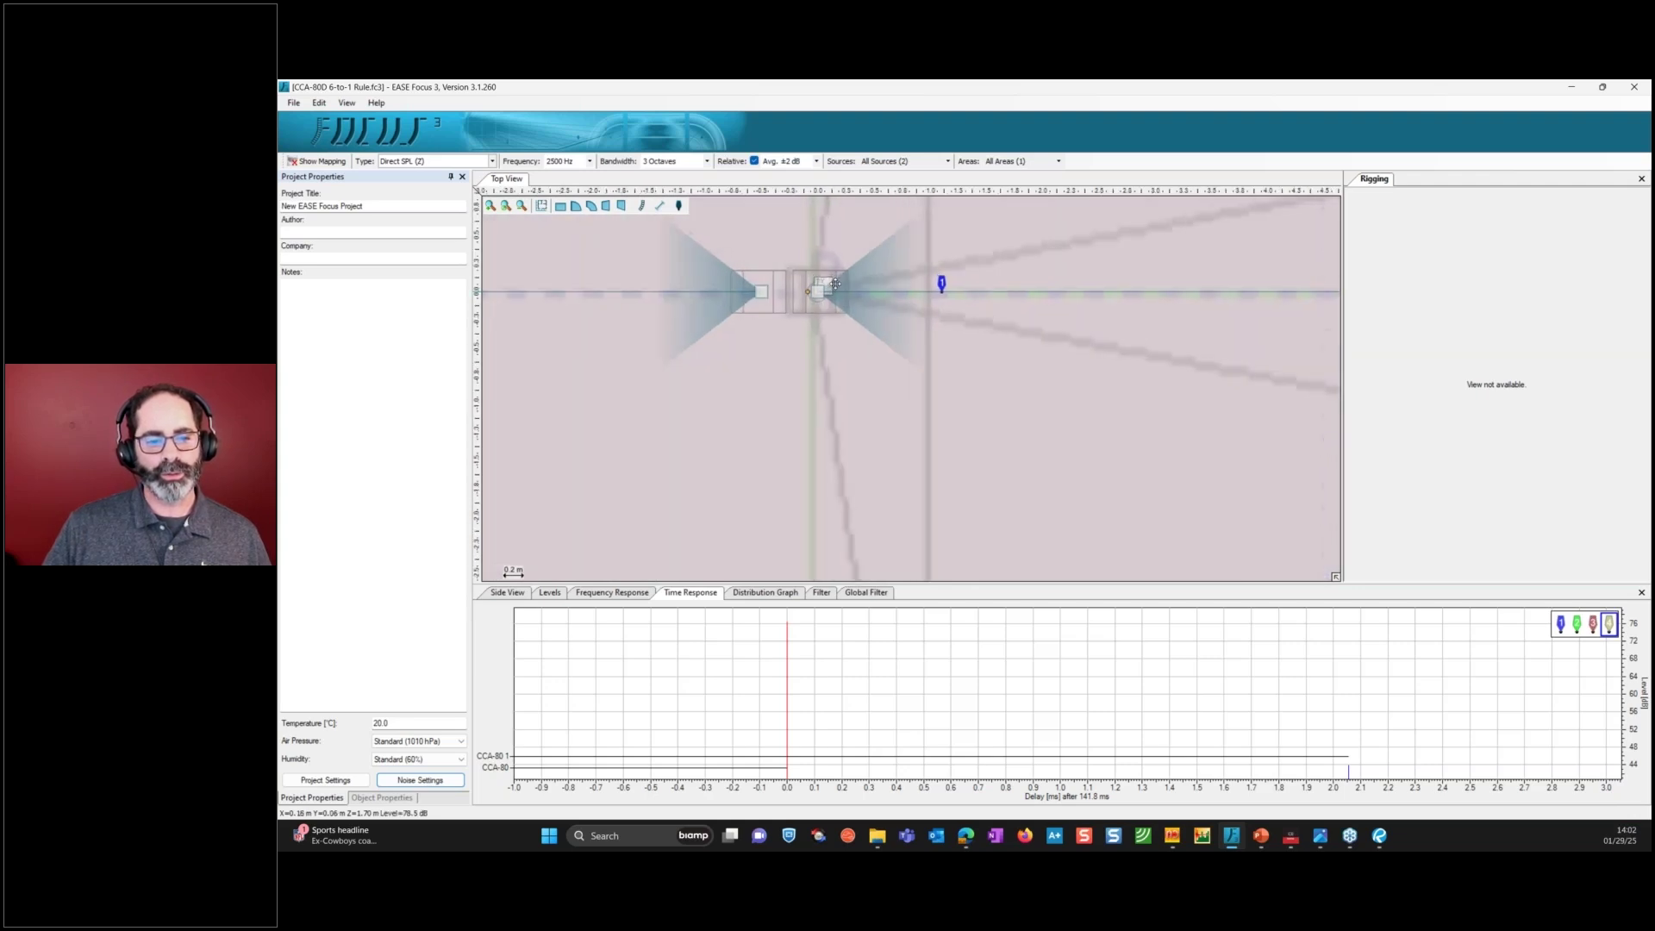
click(814, 296)
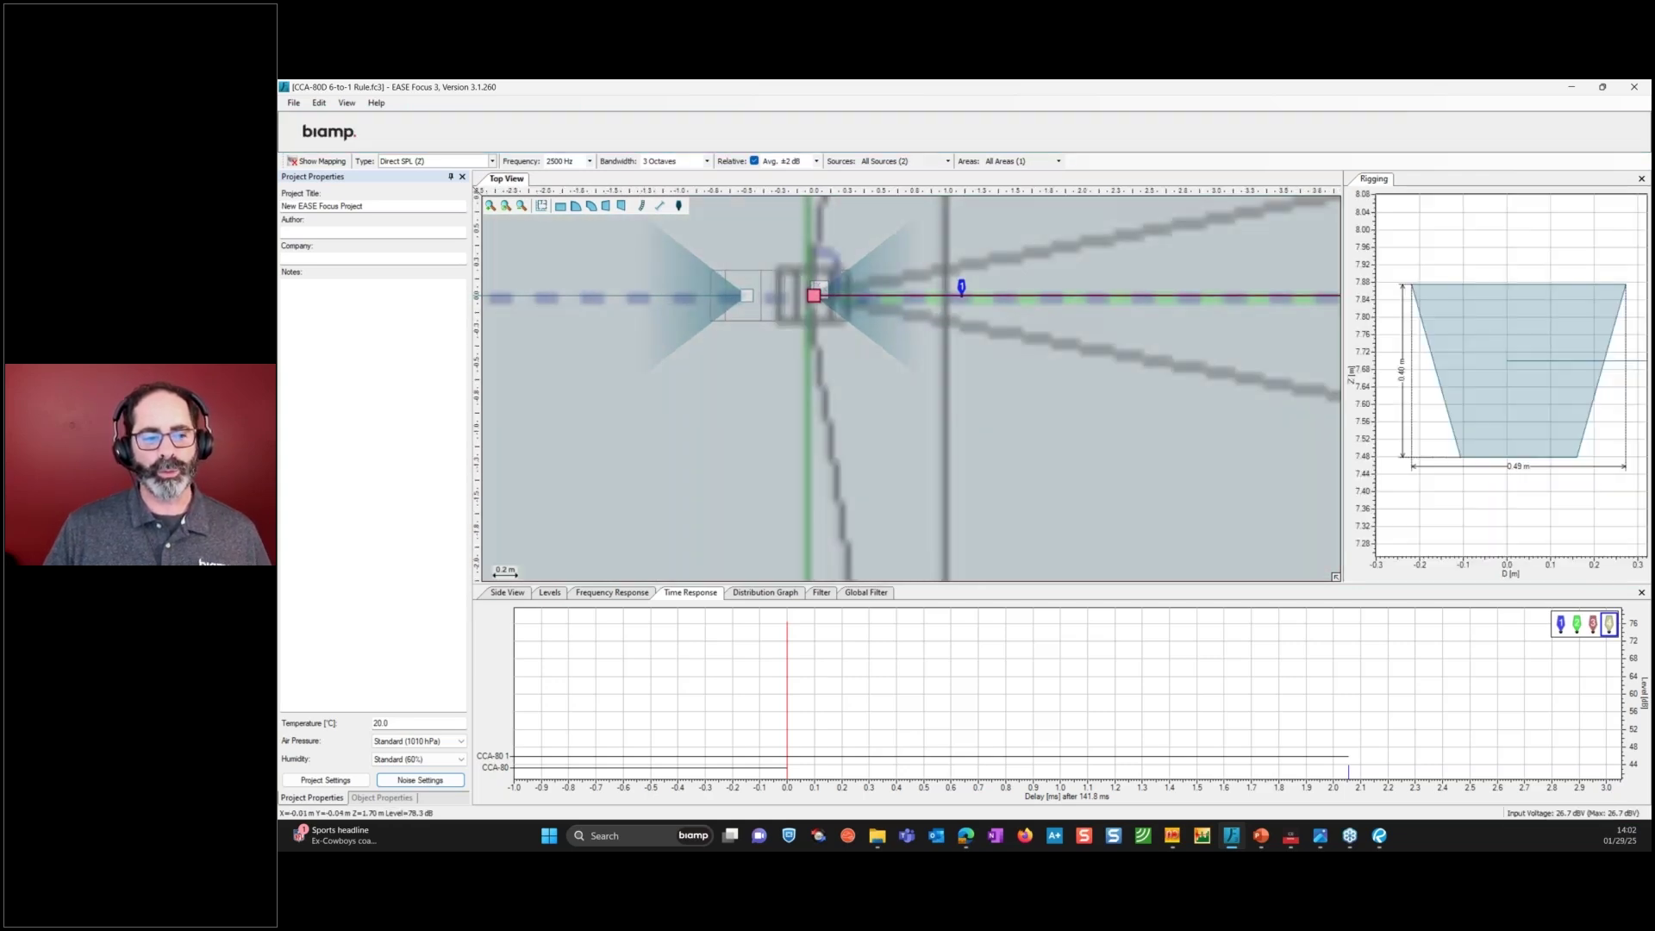
click(391, 801)
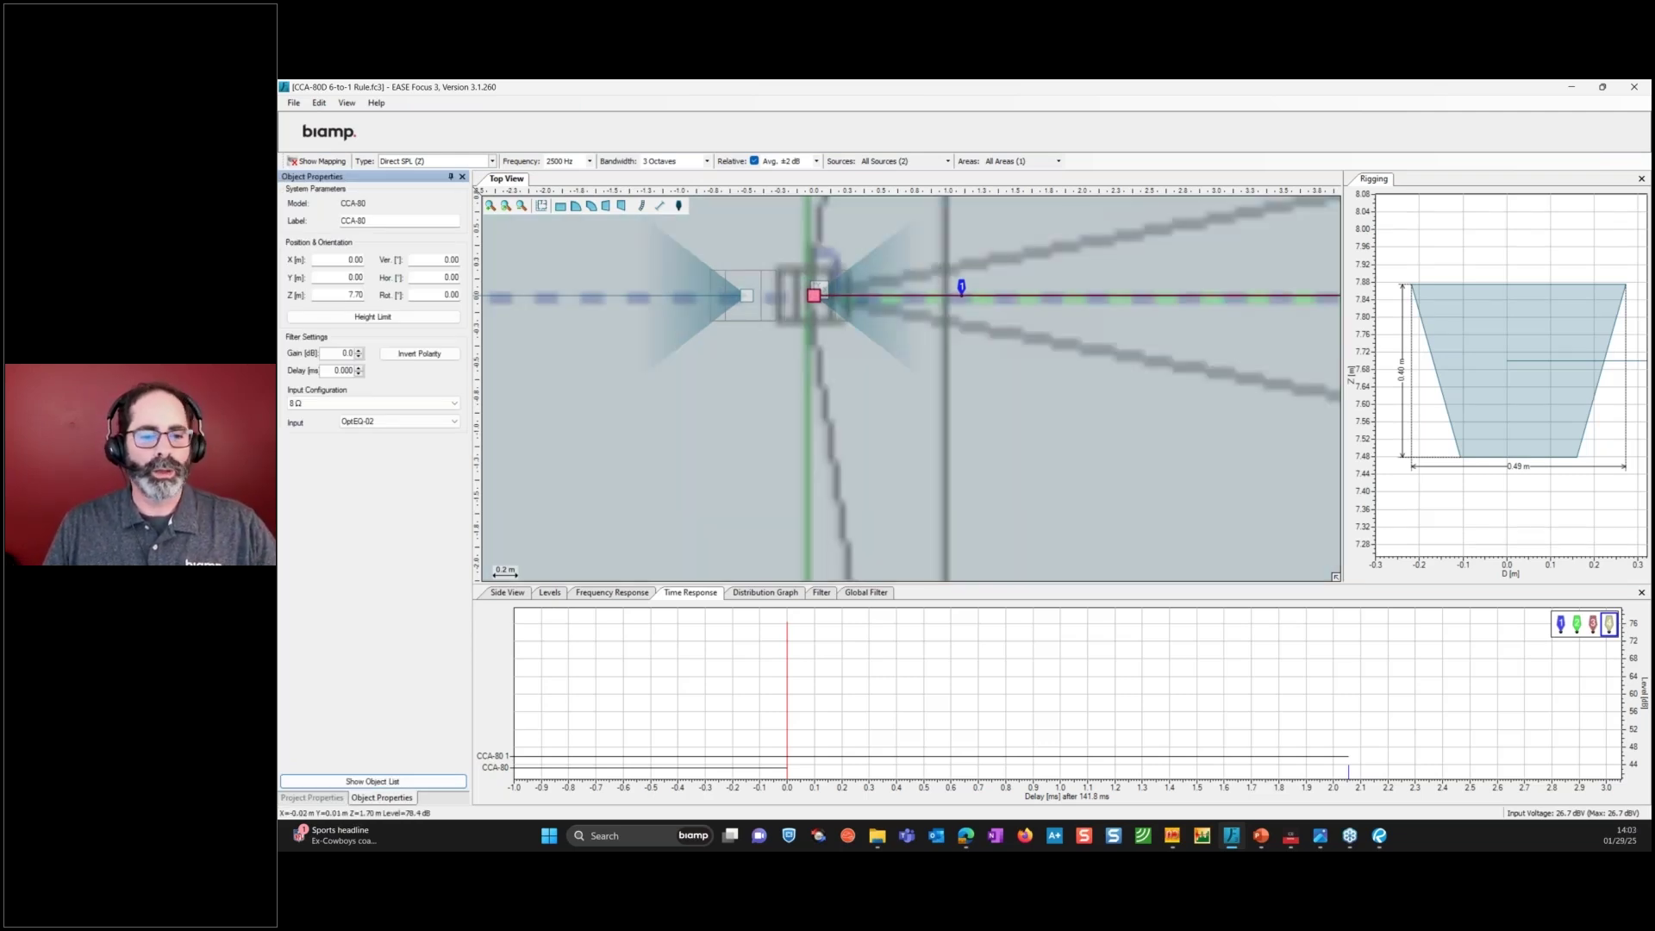
click(746, 296)
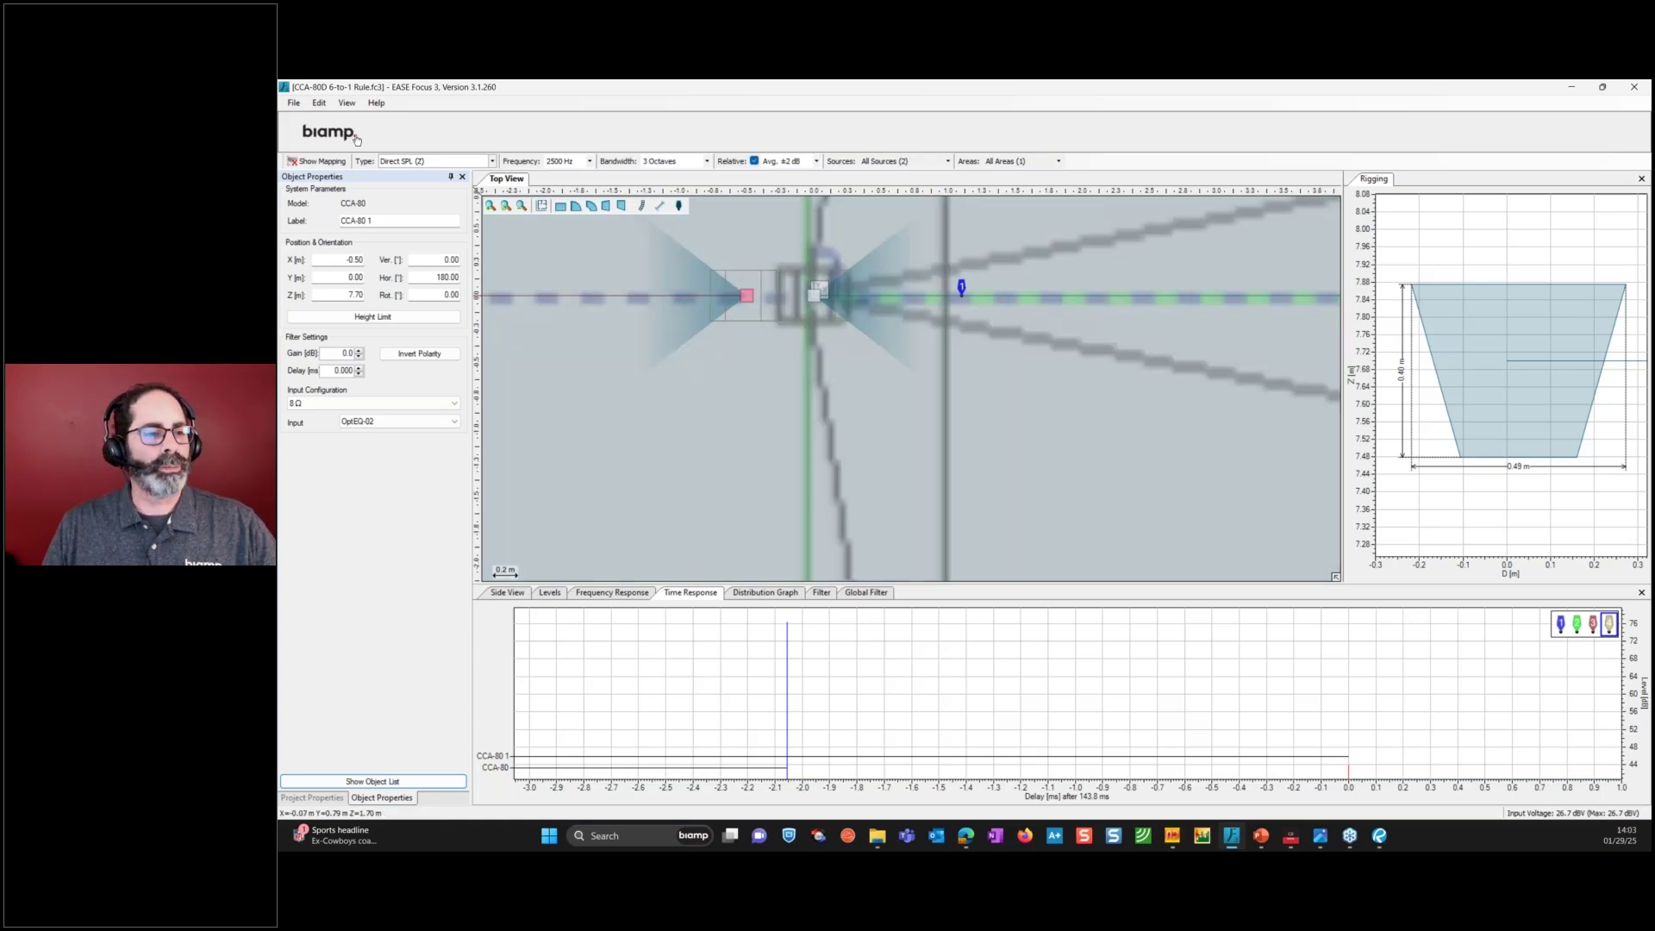
click(869, 137)
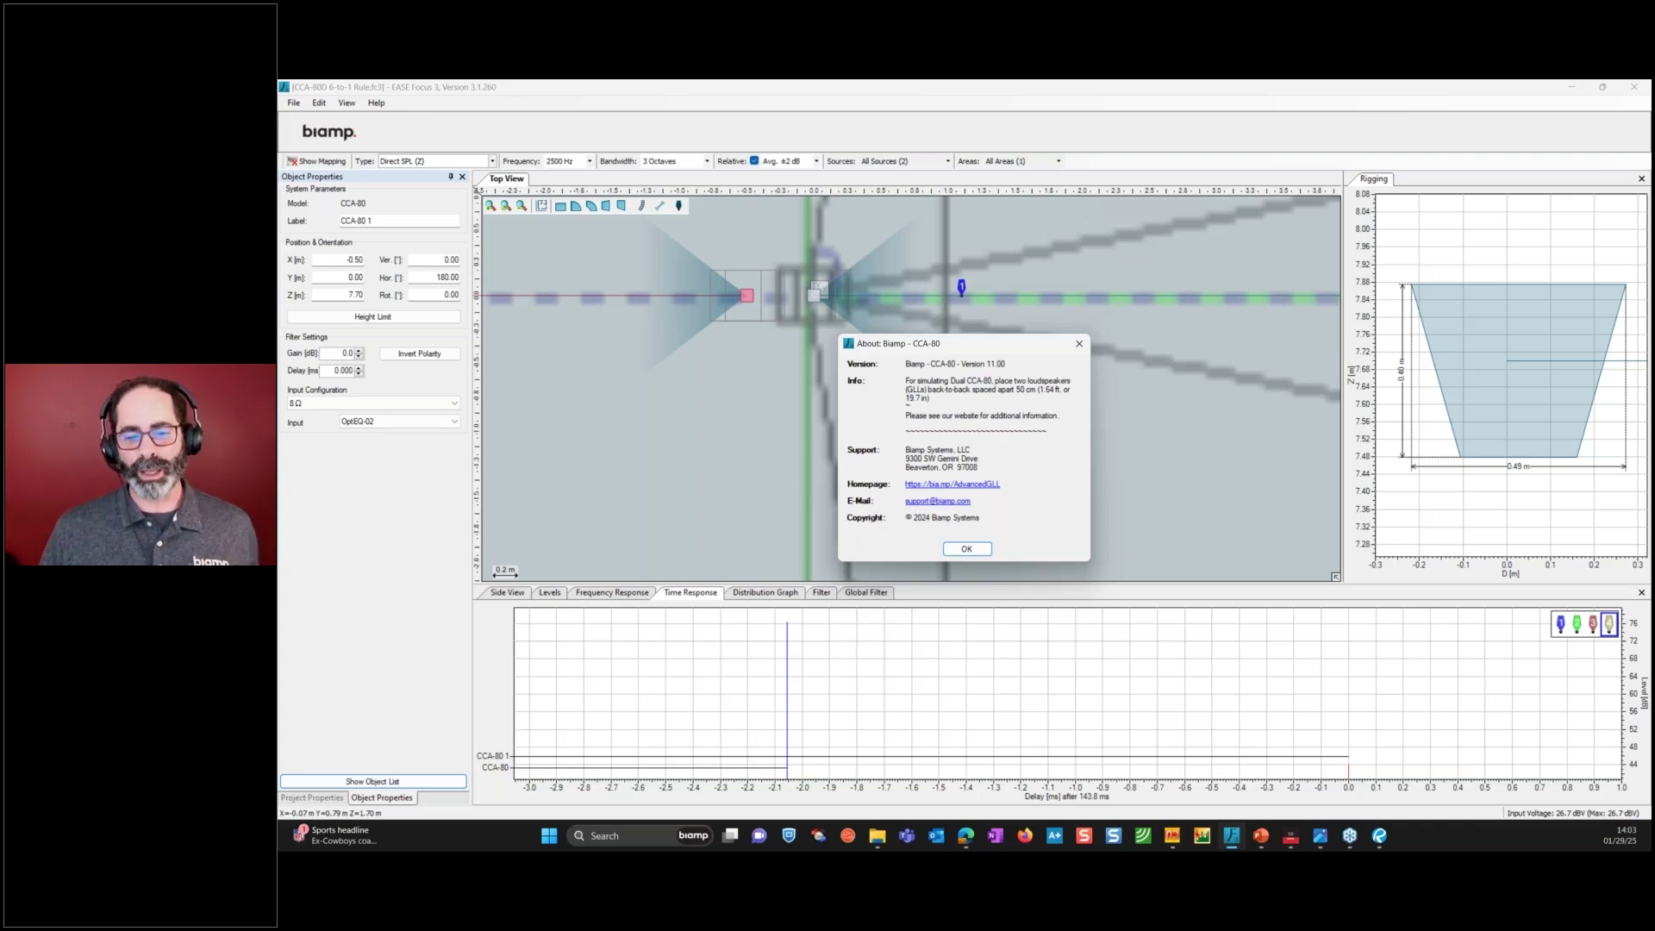
click(963, 548)
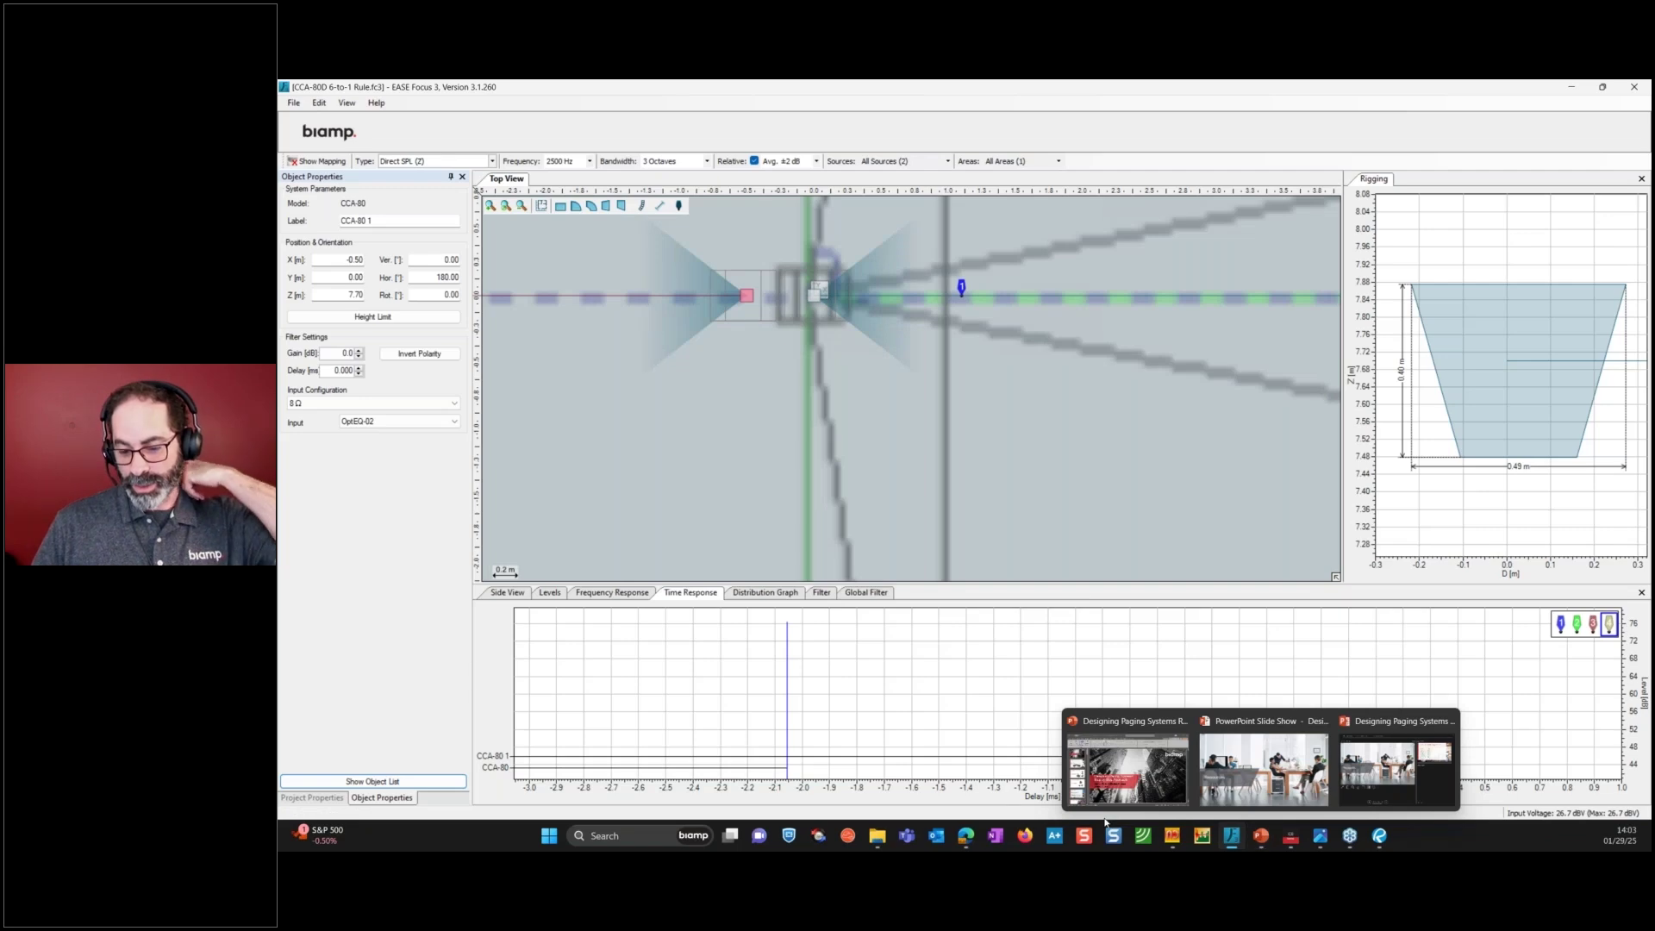
Switch to Biamp Warehouse Designer in the browser and display the speaker coverage of the whole My WH warehouse.
mouse_move(967, 838)
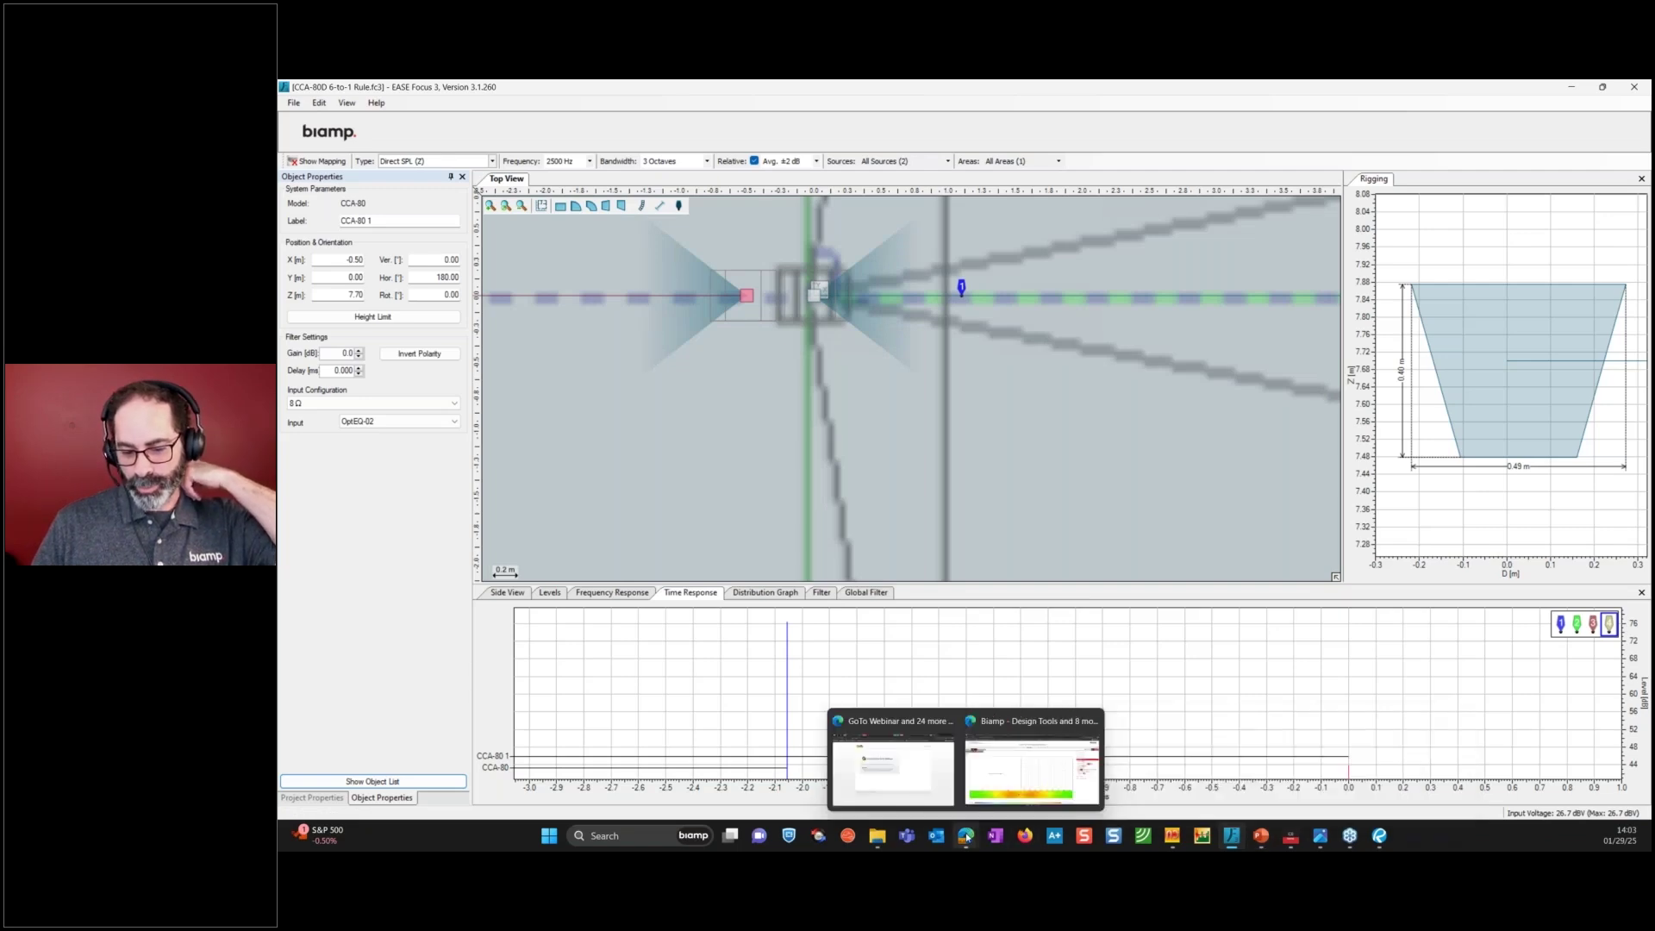
click(999, 780)
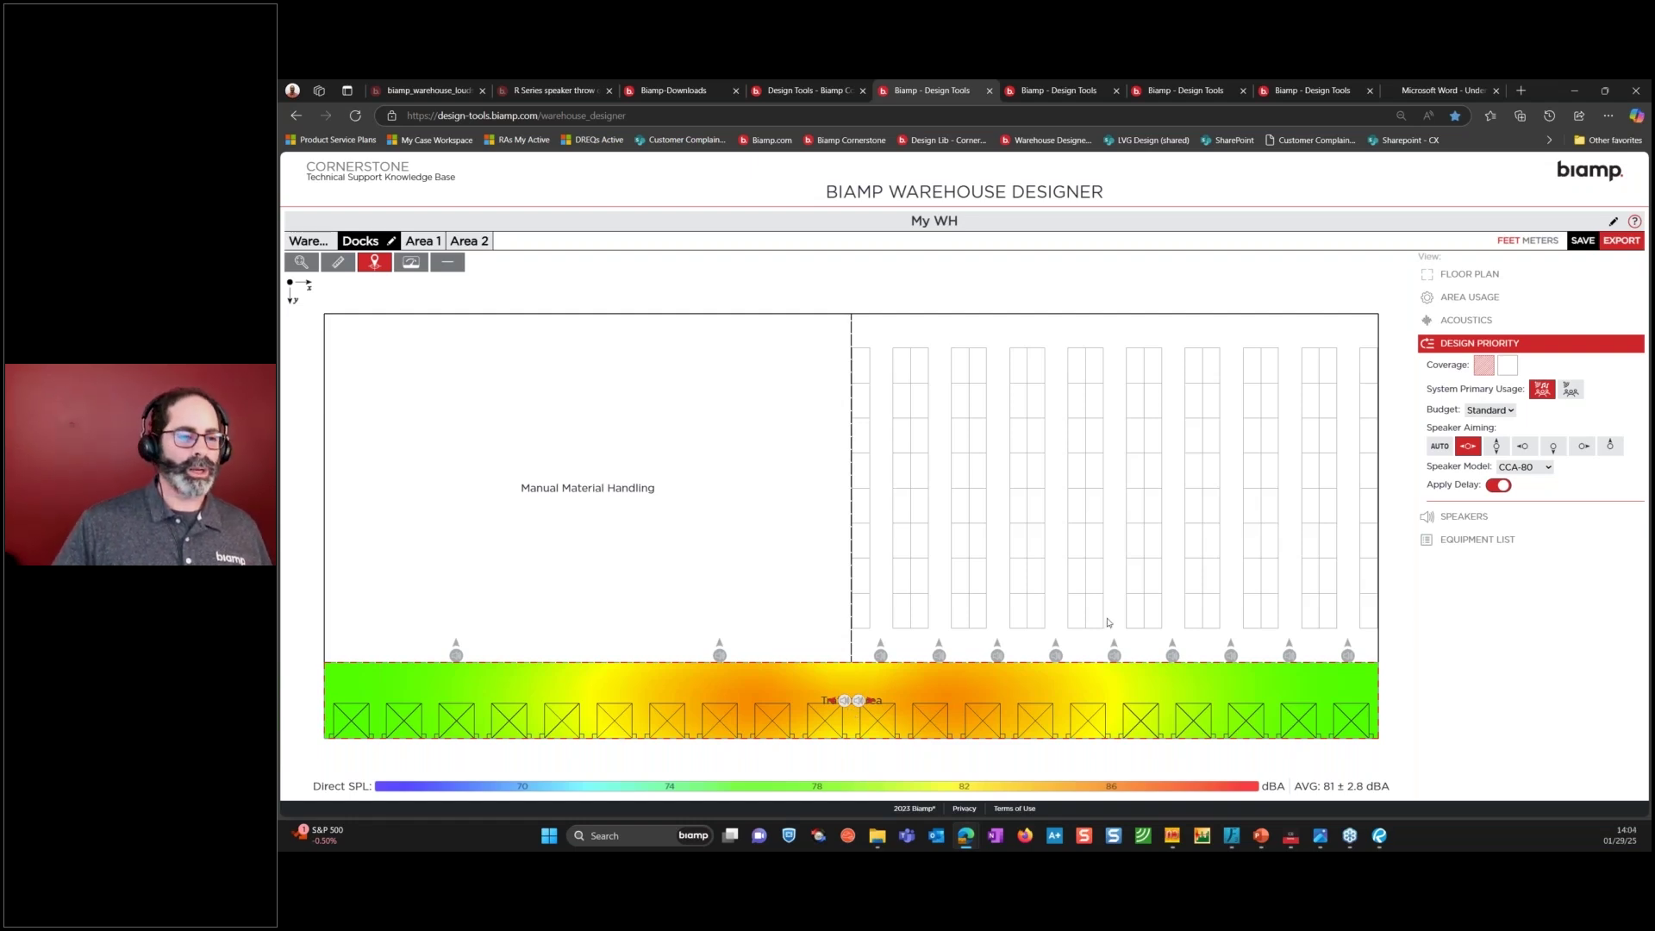
click(303, 242)
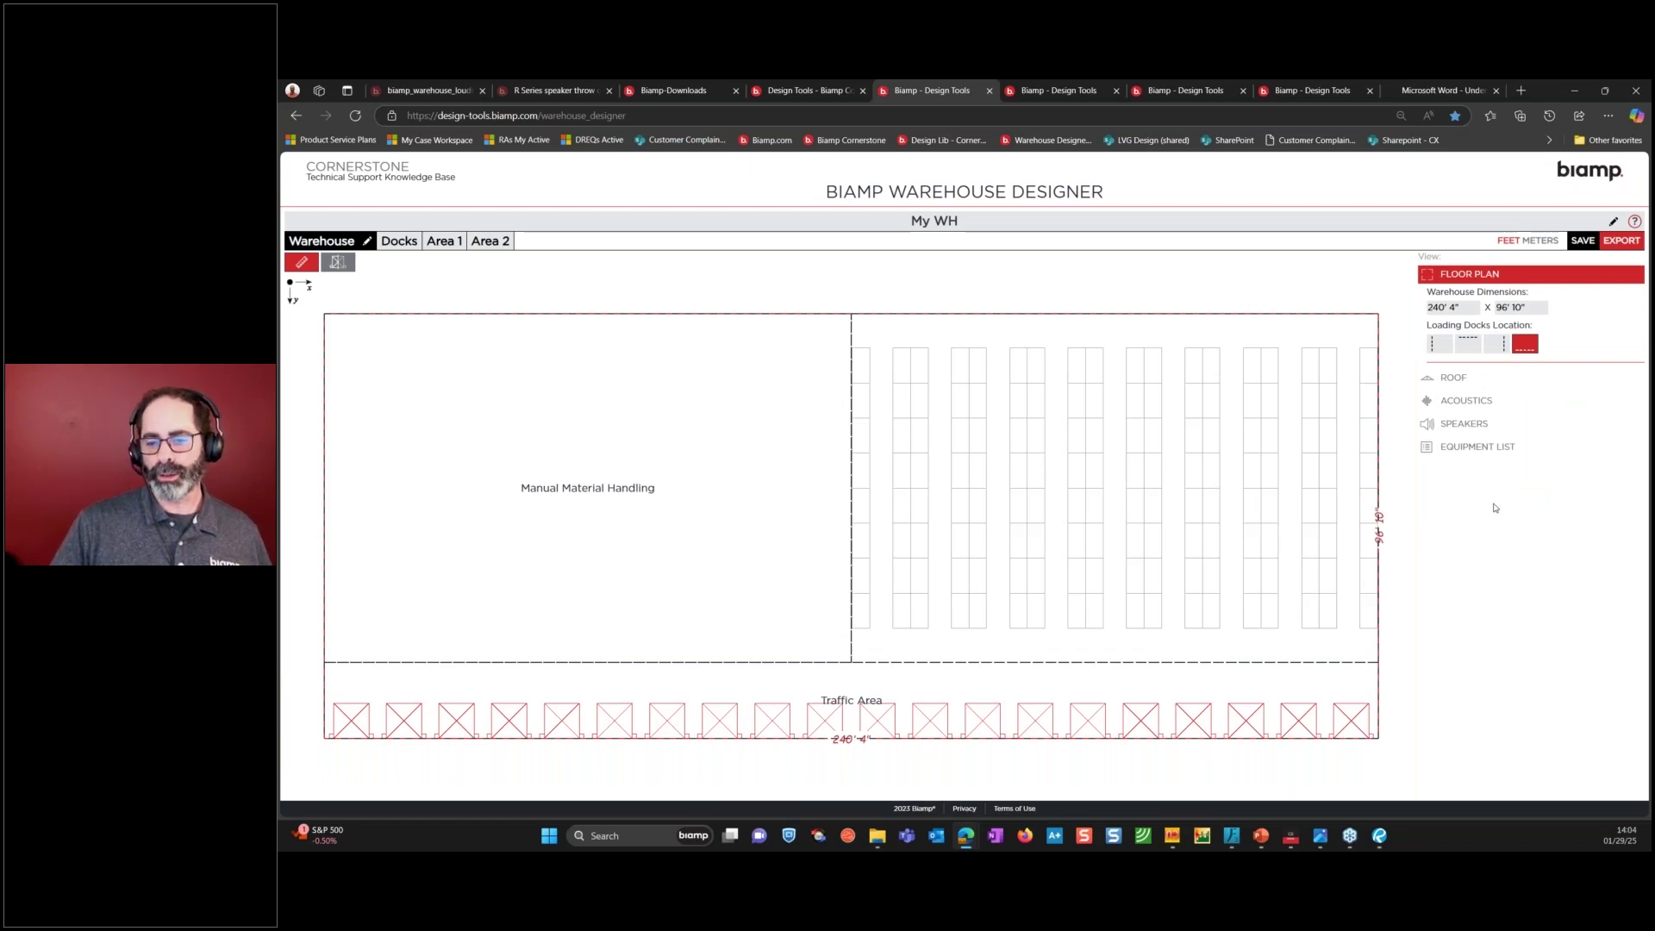
click(1461, 425)
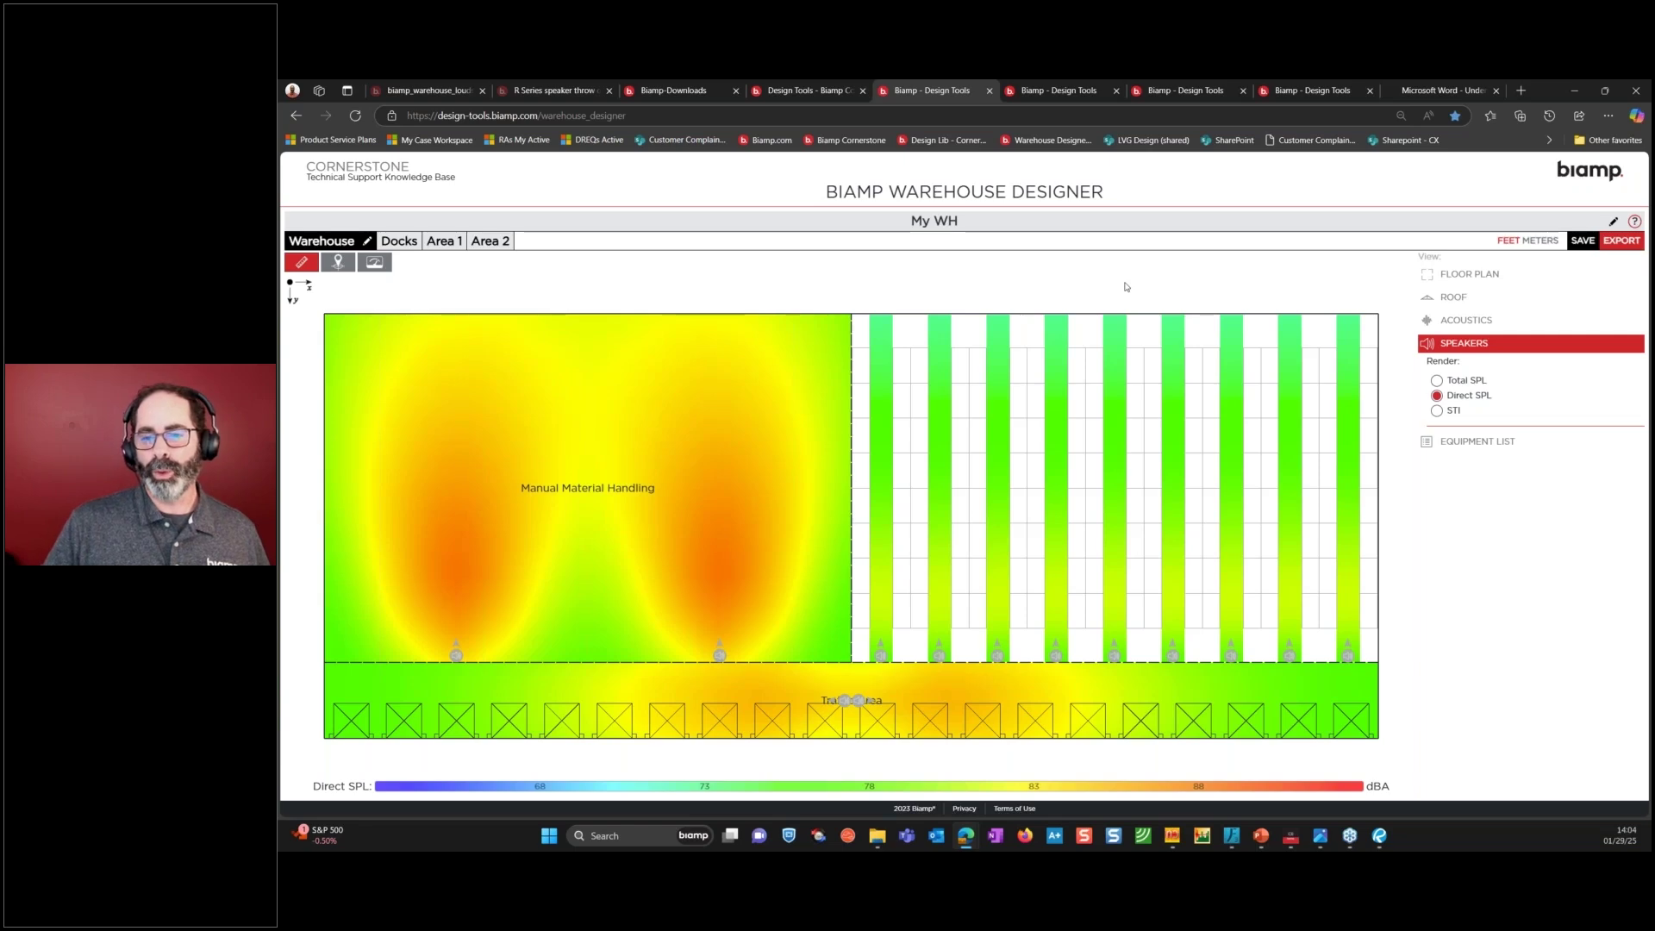
Save the My WH project and export its design report.
click(1585, 242)
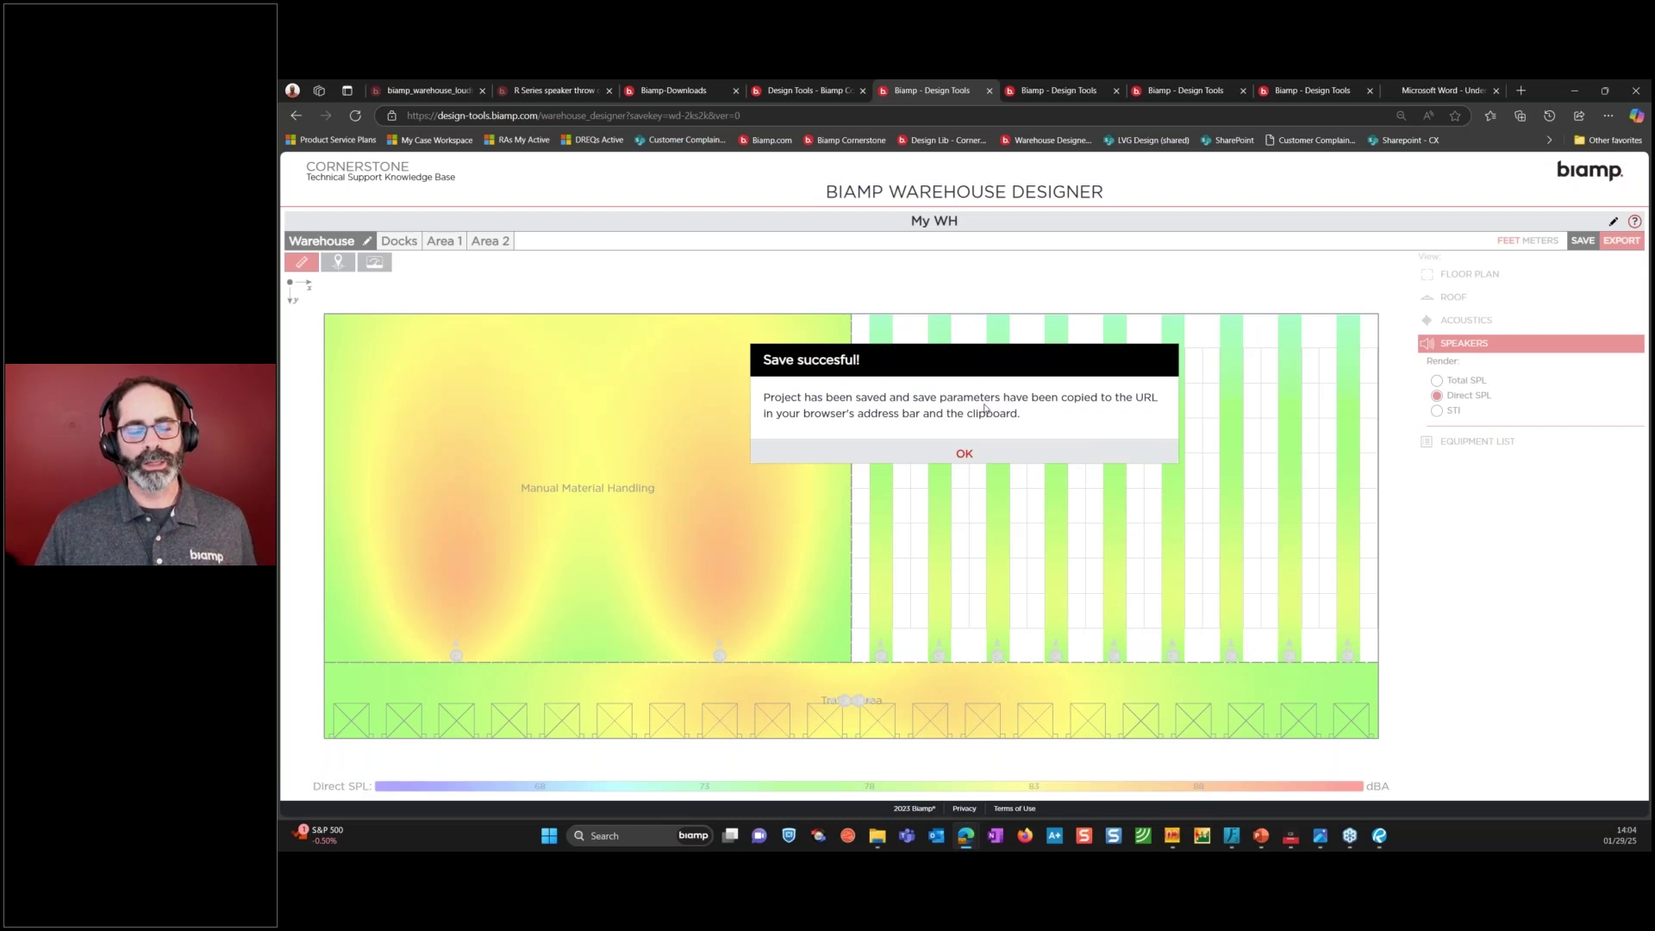
click(965, 454)
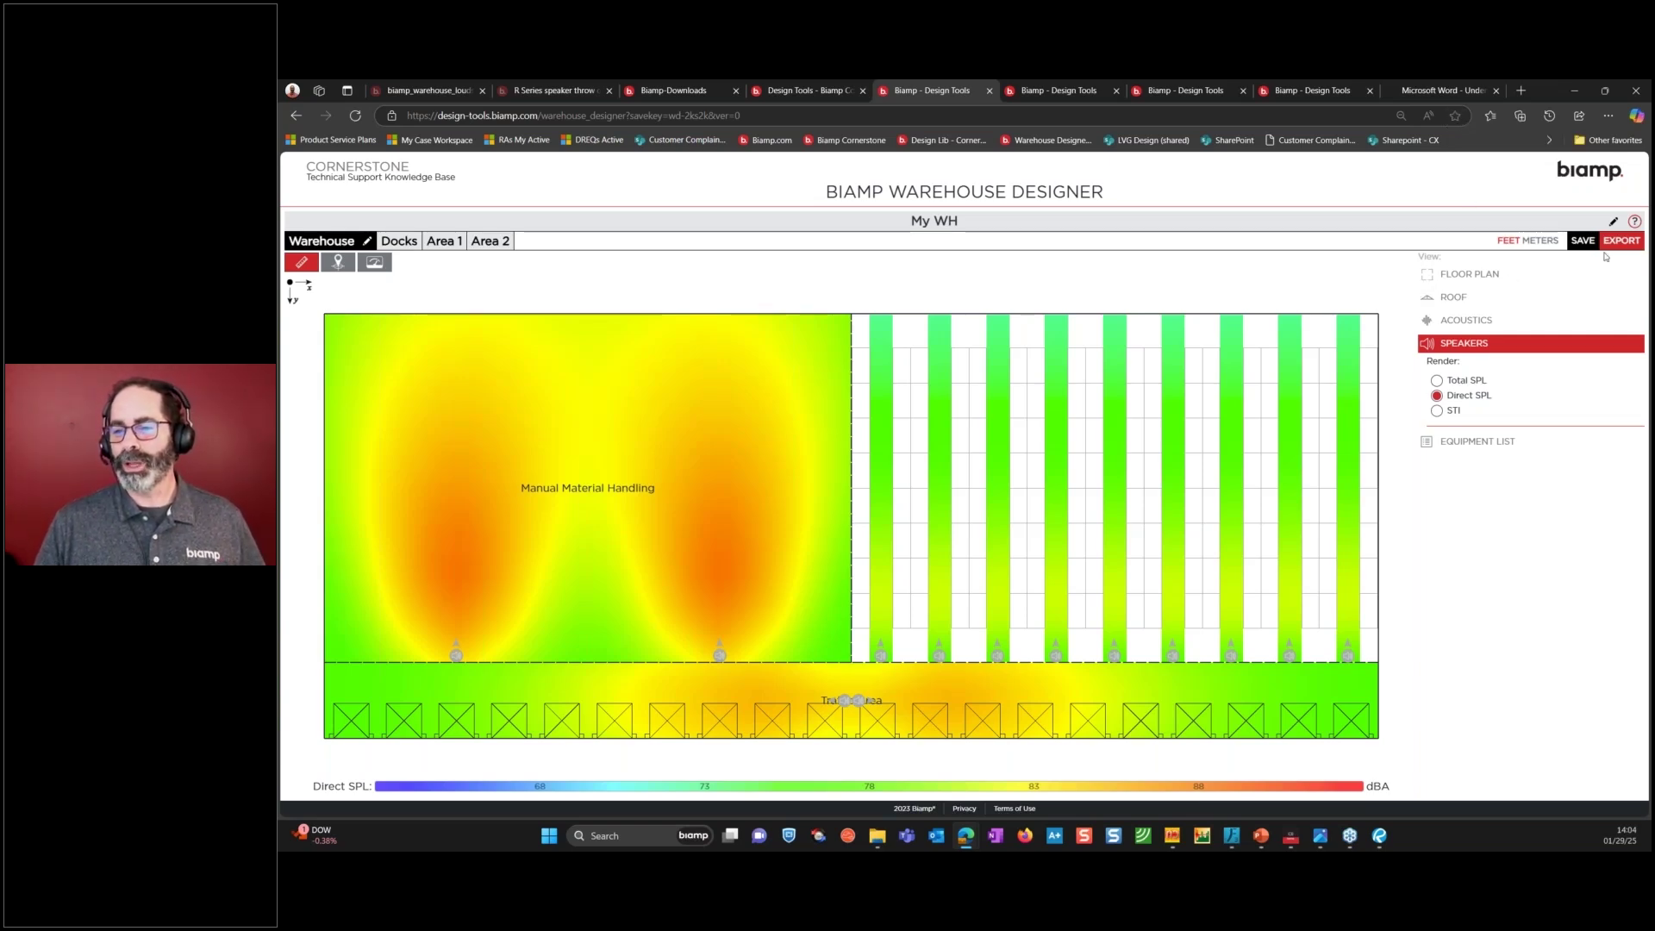
click(1620, 242)
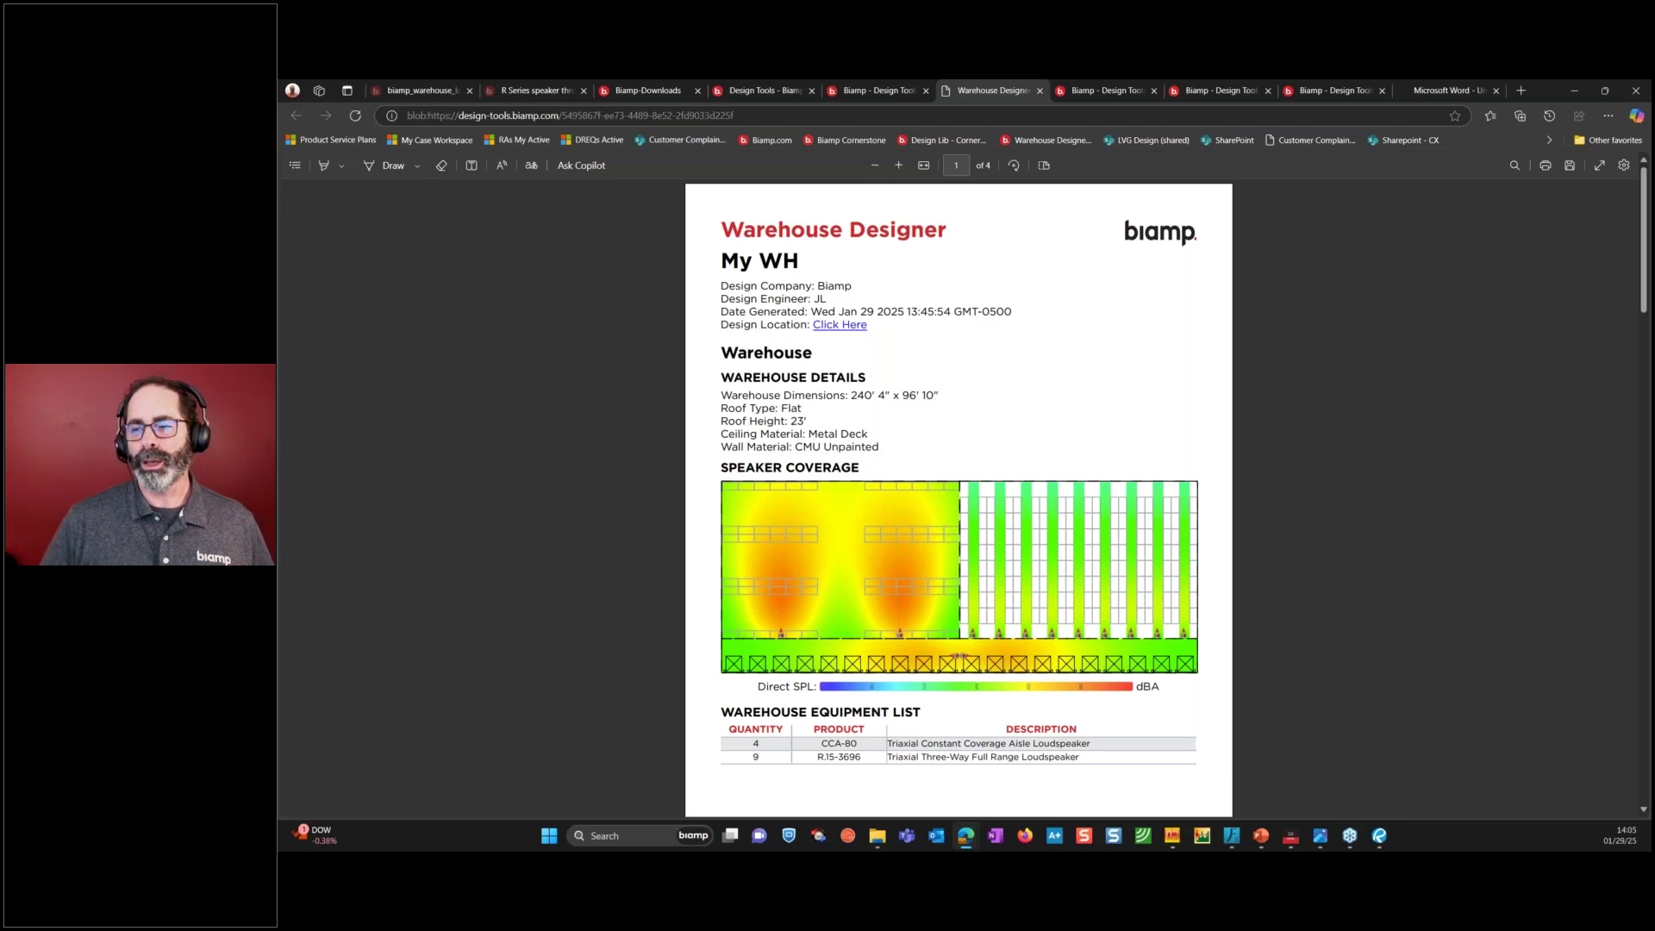
click(1568, 168)
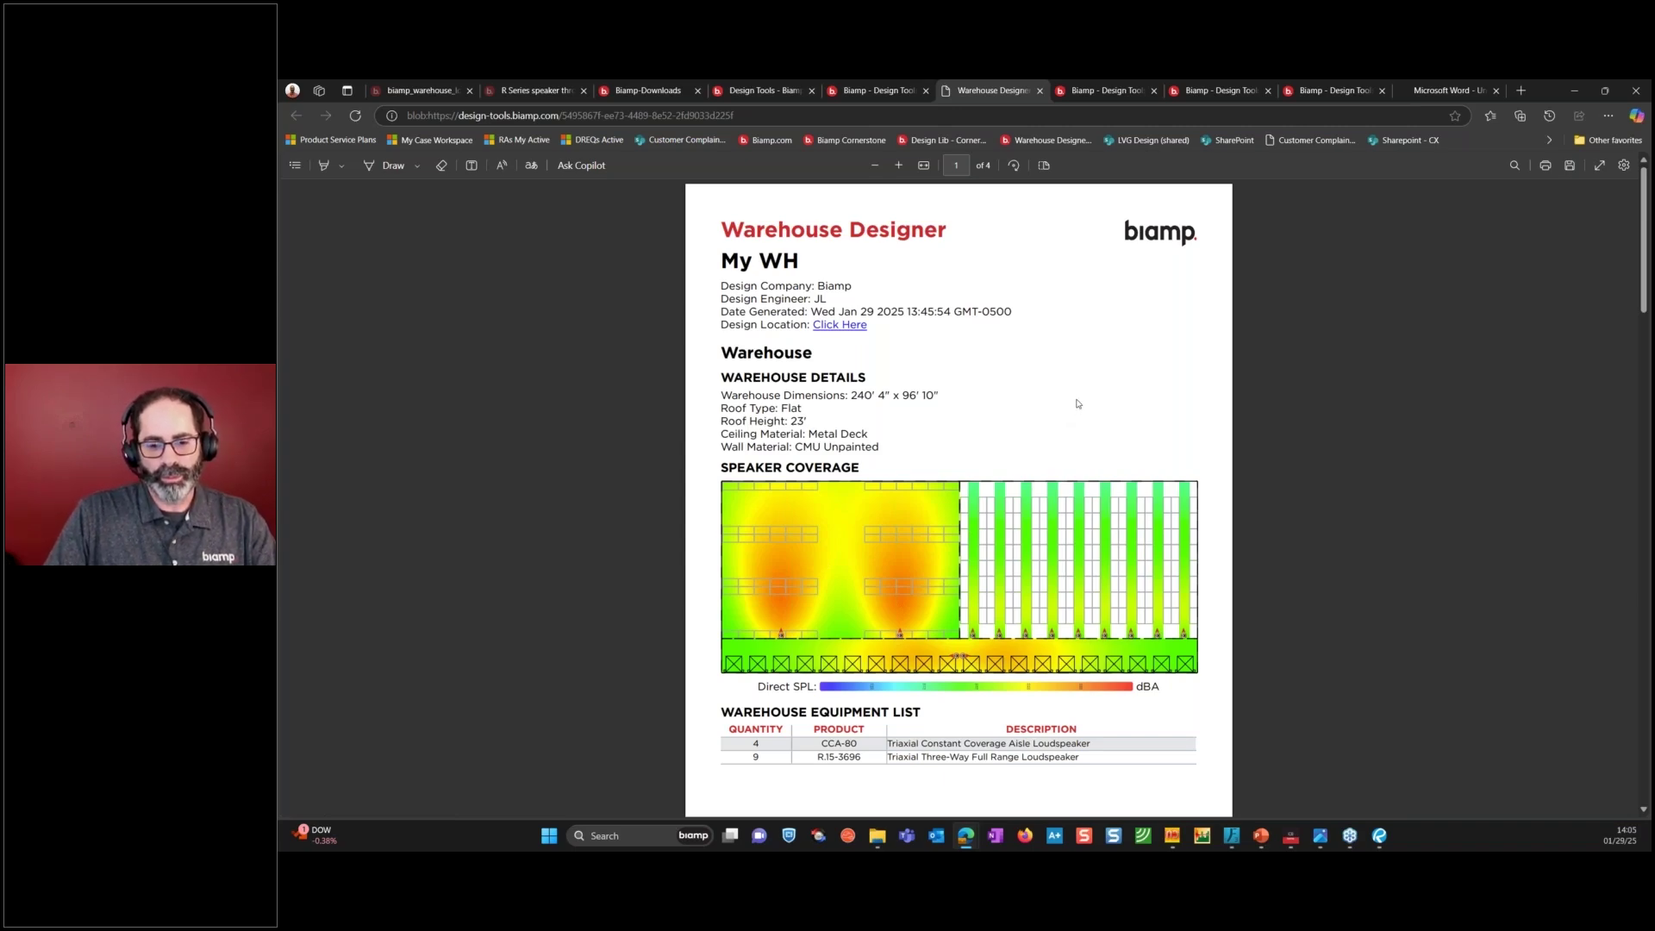
Examine the My WH report's area details, speaker coverage and equipment lists for Docks, Area 1 and Area 2, and return to its first page.
scroll(1076, 403, down, 7)
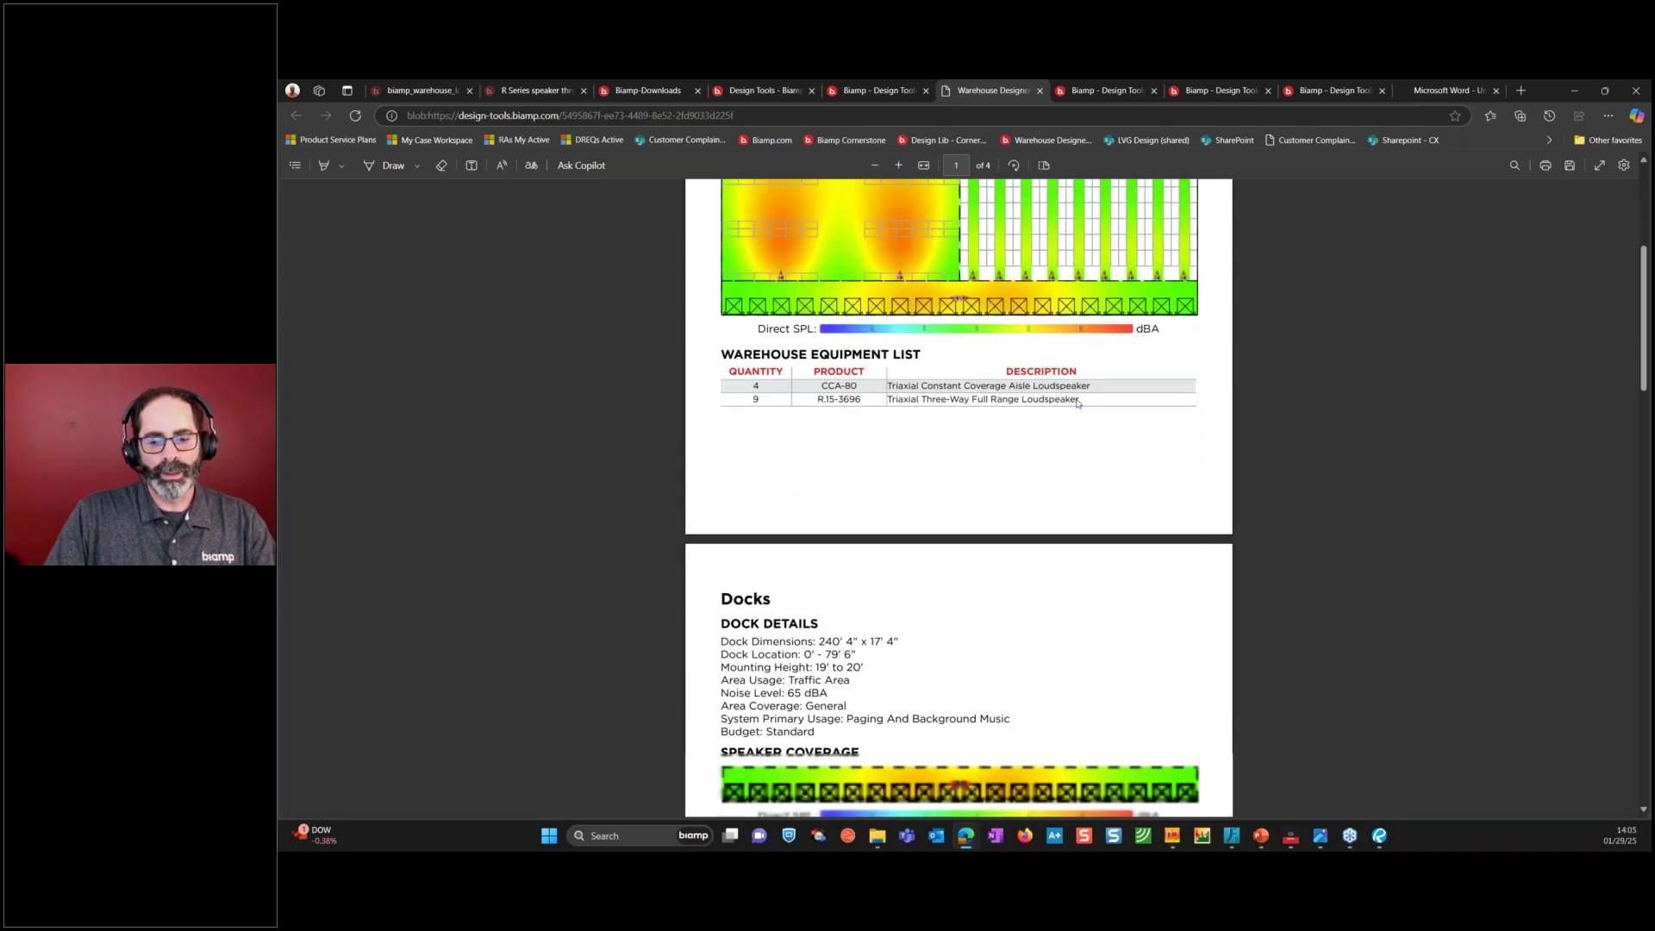
scroll(1076, 404, down, 1)
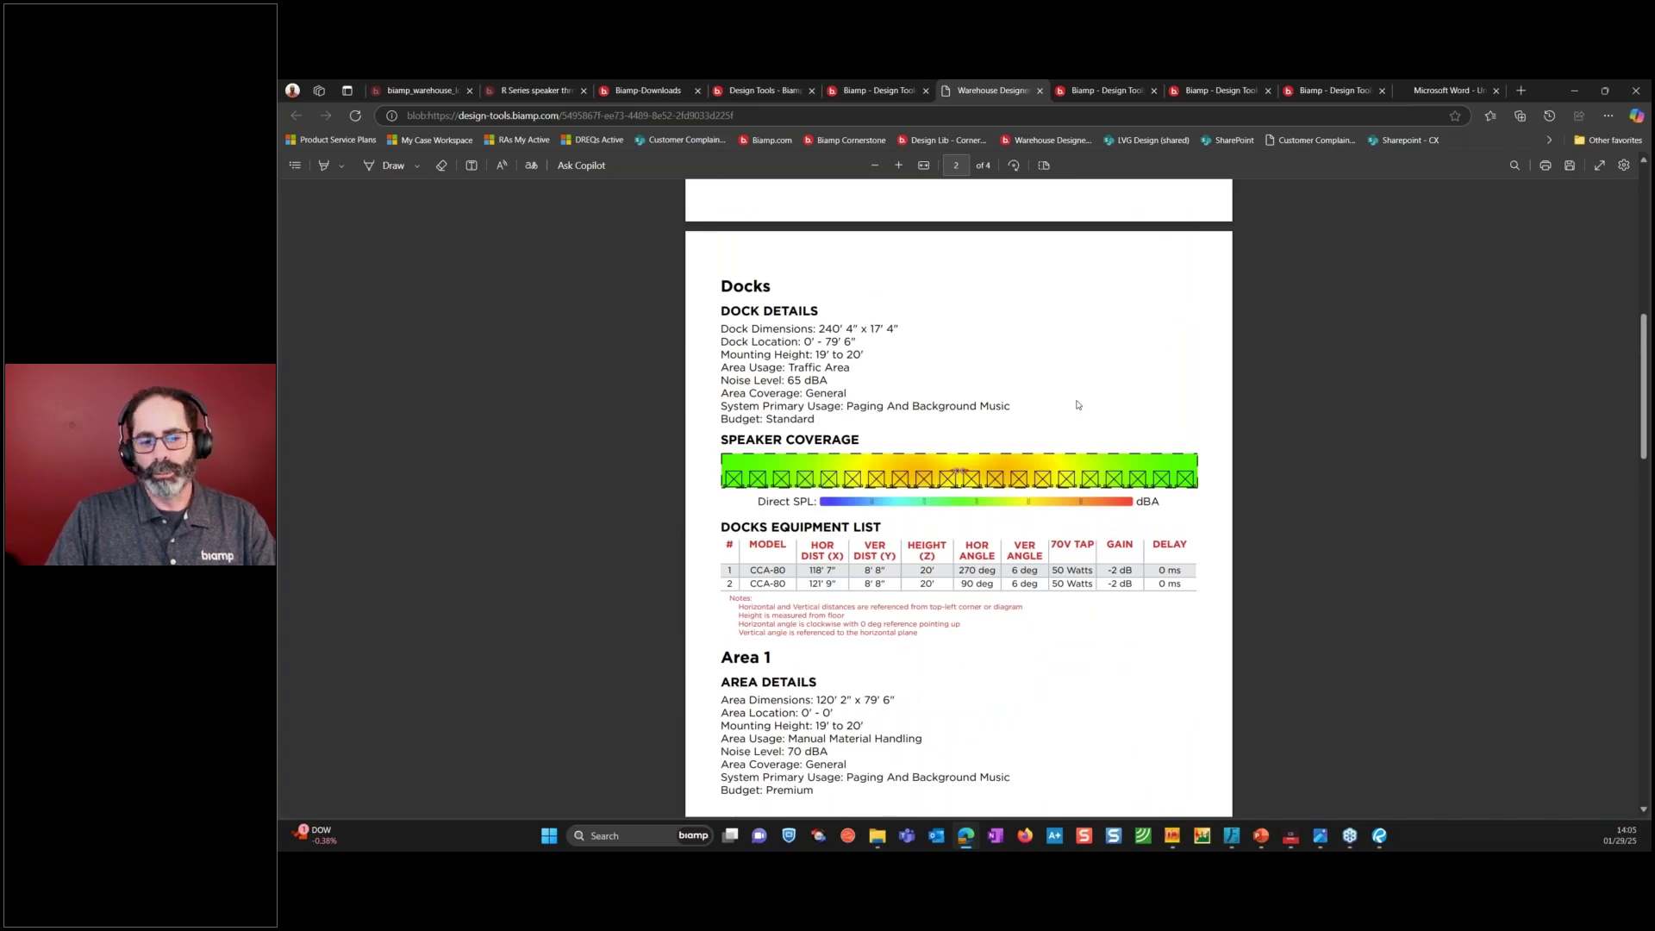
scroll(1076, 404, down, 6)
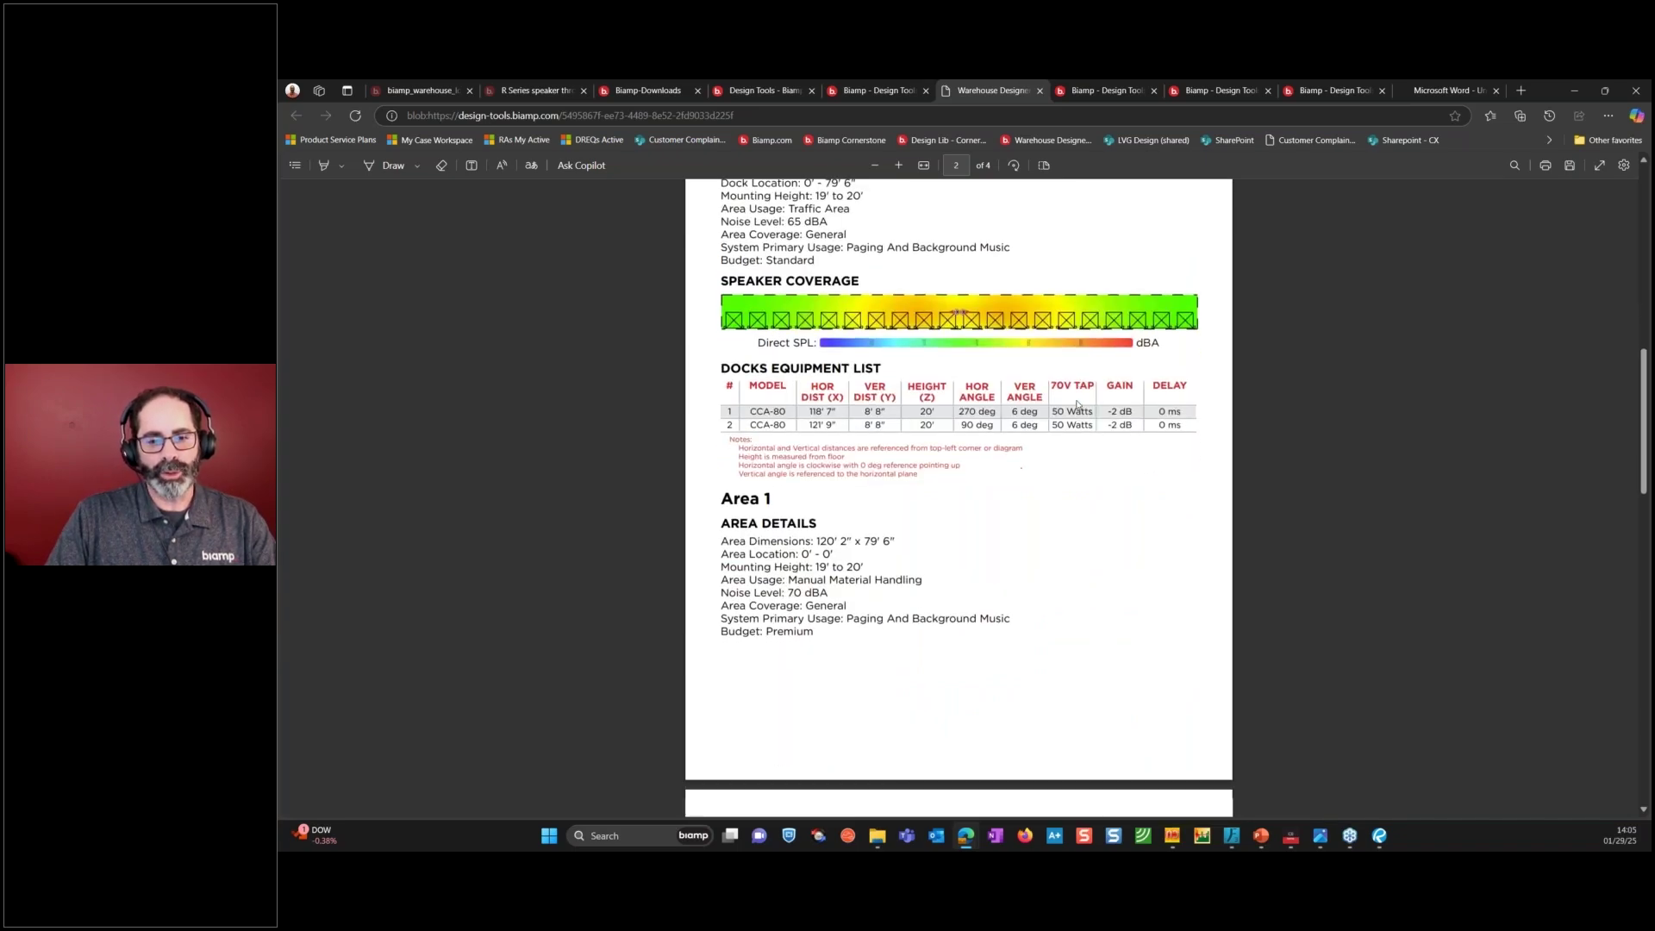
scroll(1076, 404, down, 5)
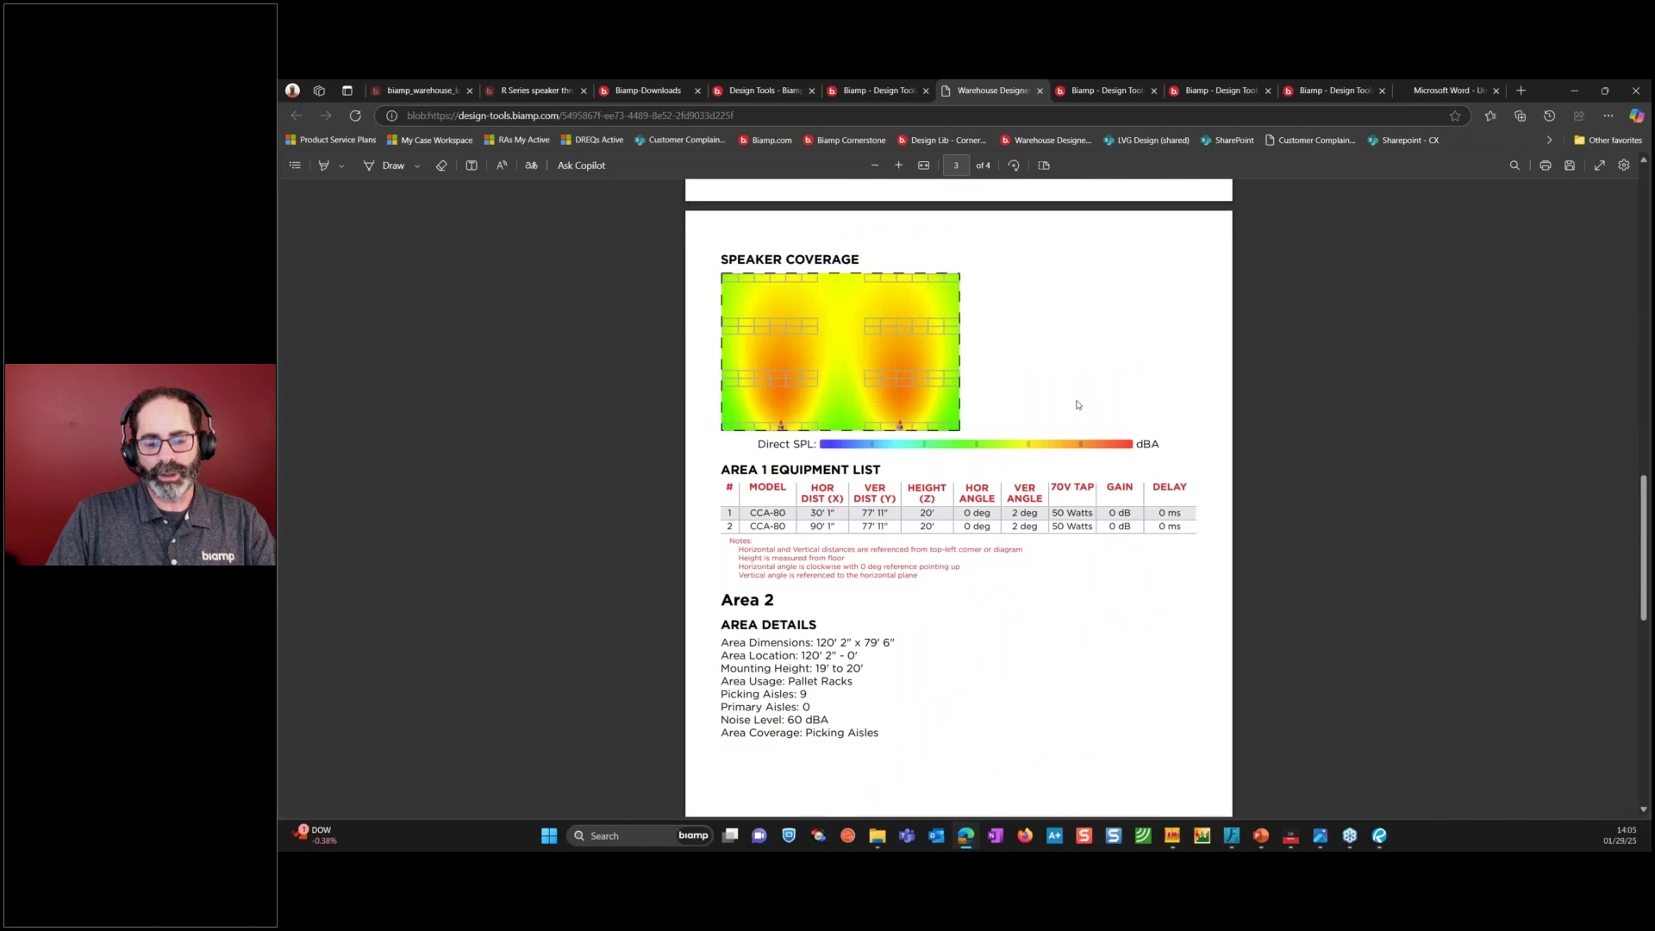
scroll(1077, 404, down, 6)
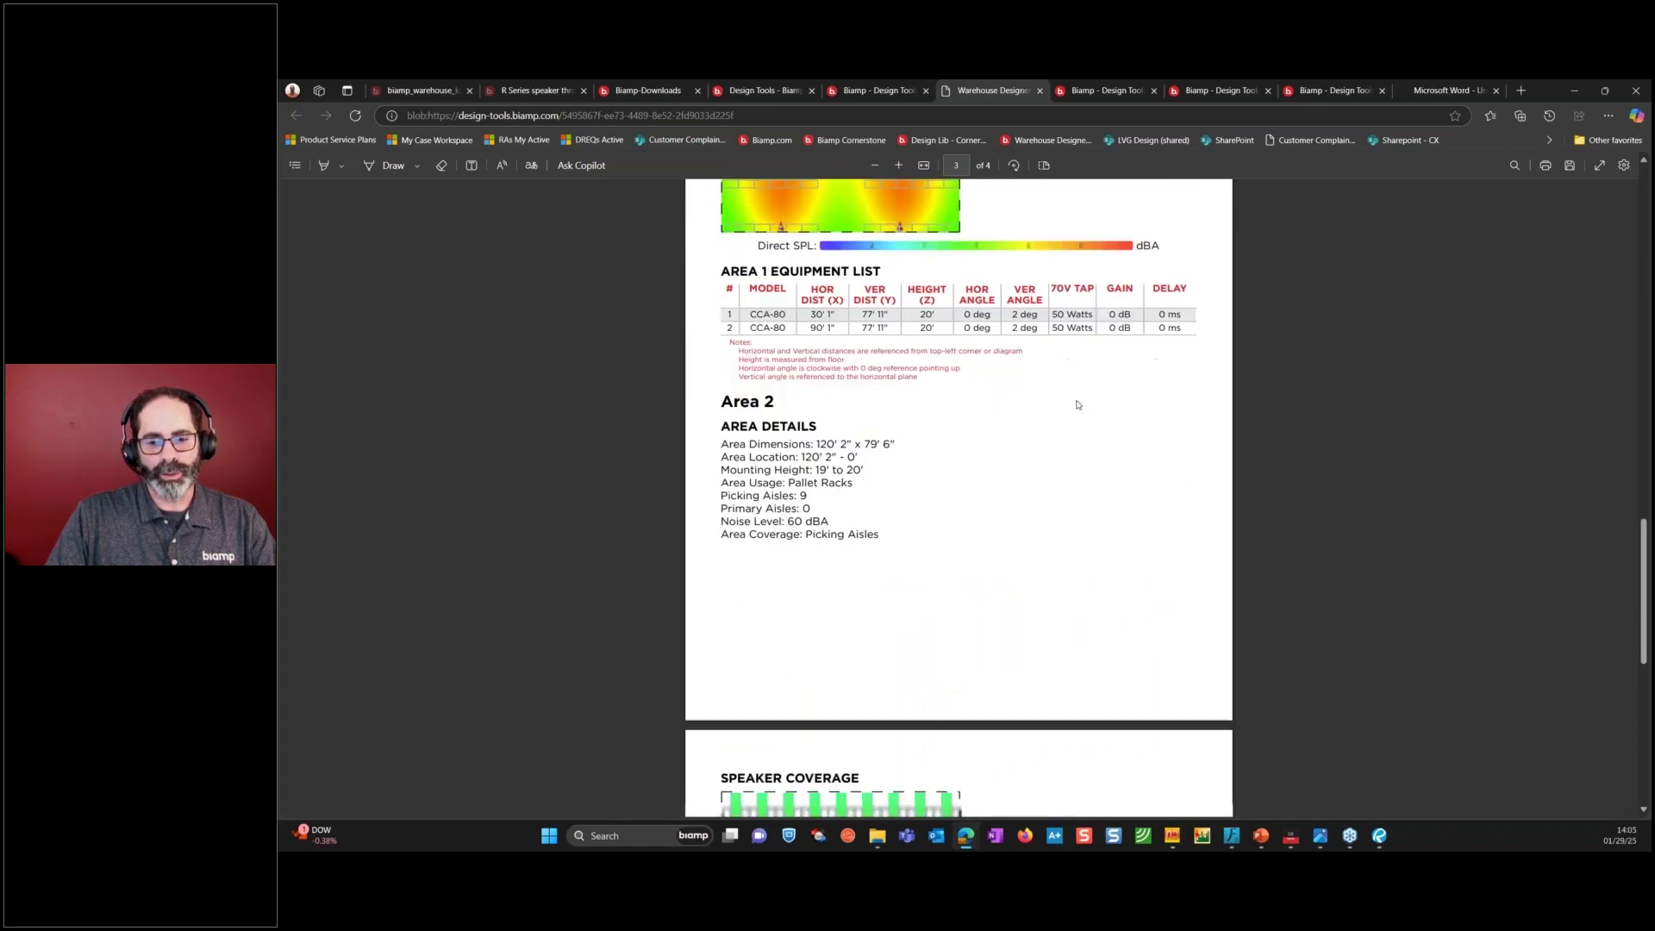
scroll(1077, 404, down, 10)
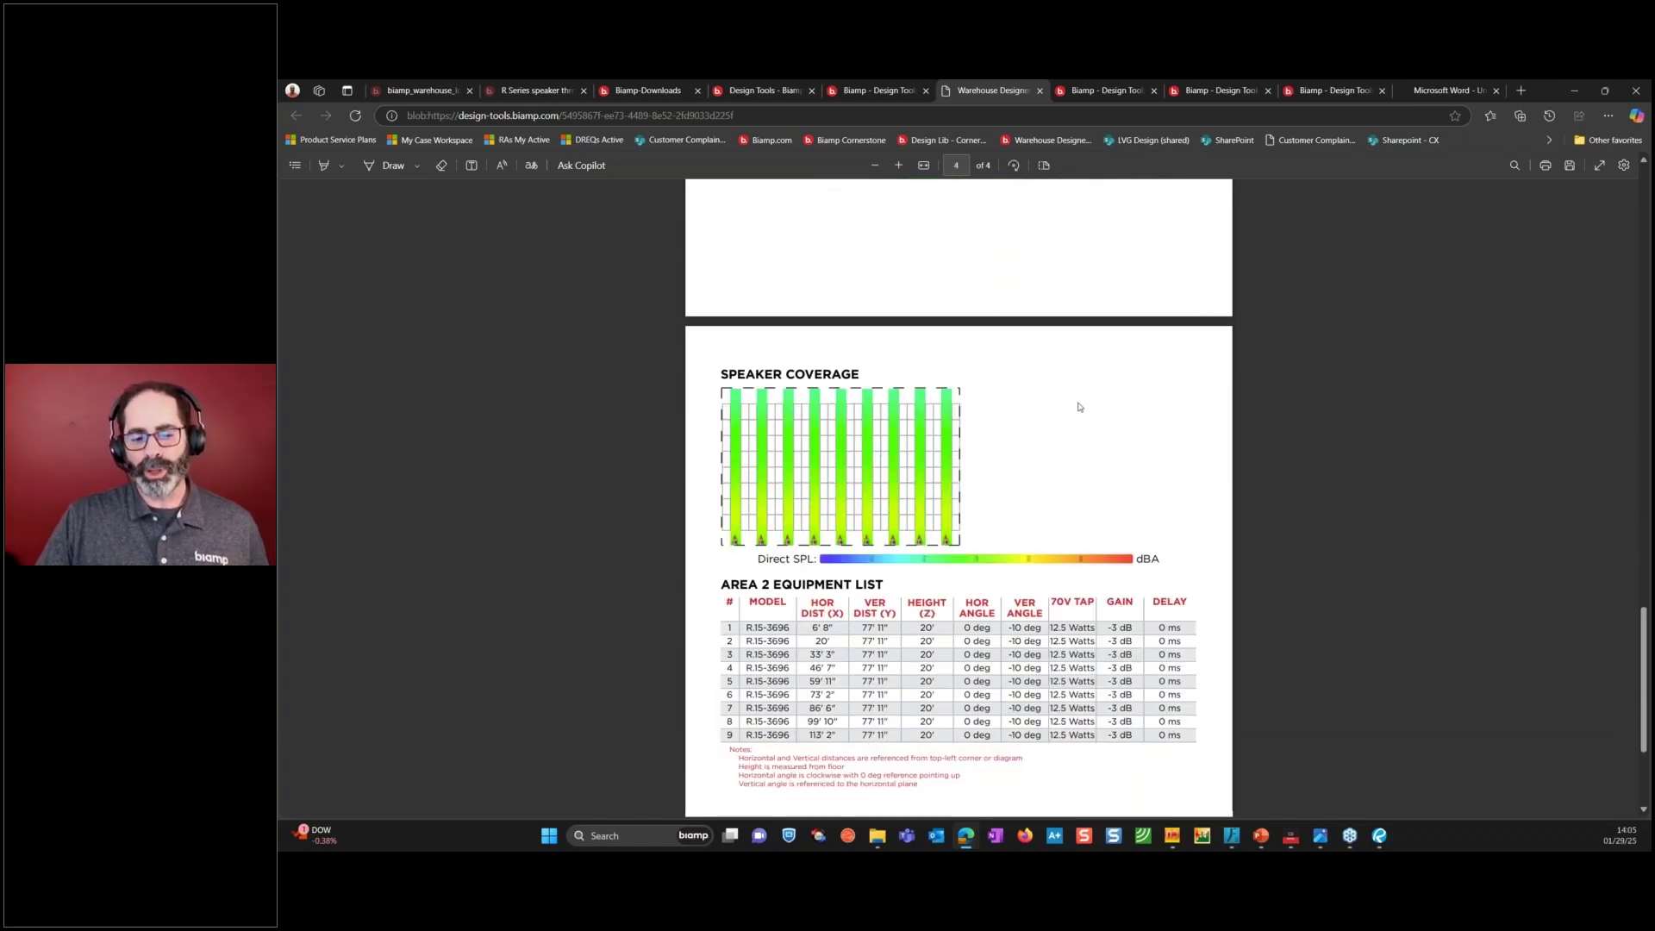
scroll(1079, 406, down, 2)
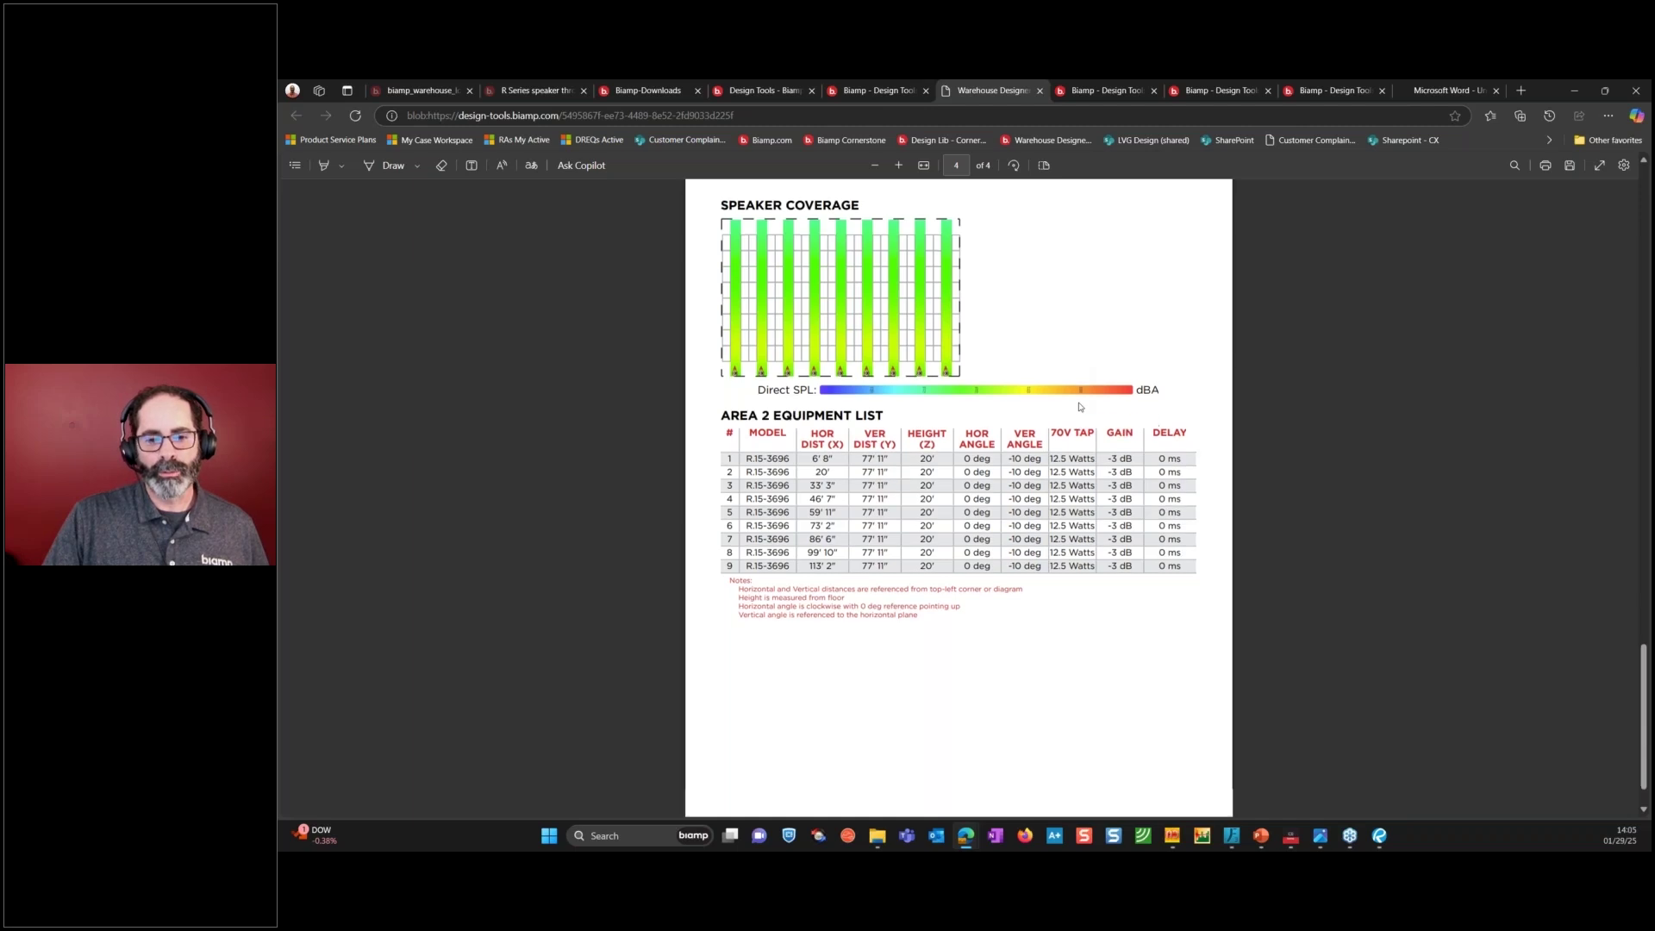
scroll(1079, 406, up, 20)
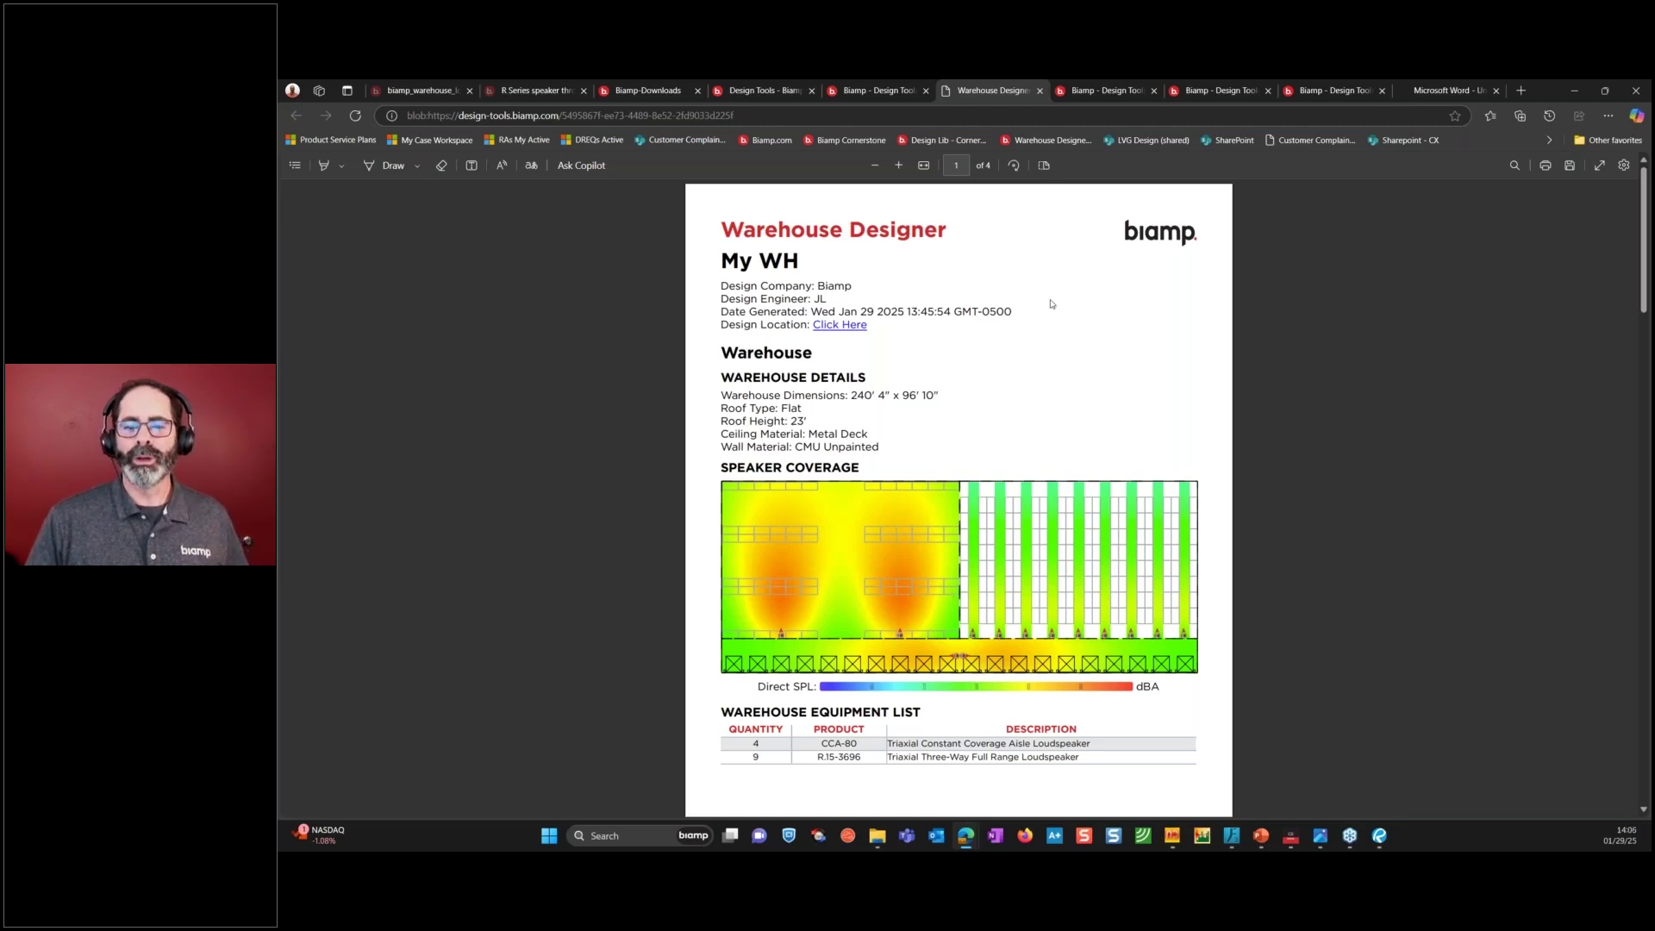
Bring up the Sample WH Delays design and set Area 1's speaker aiming to back-to-back horizontal firing from the centre.
click(1105, 90)
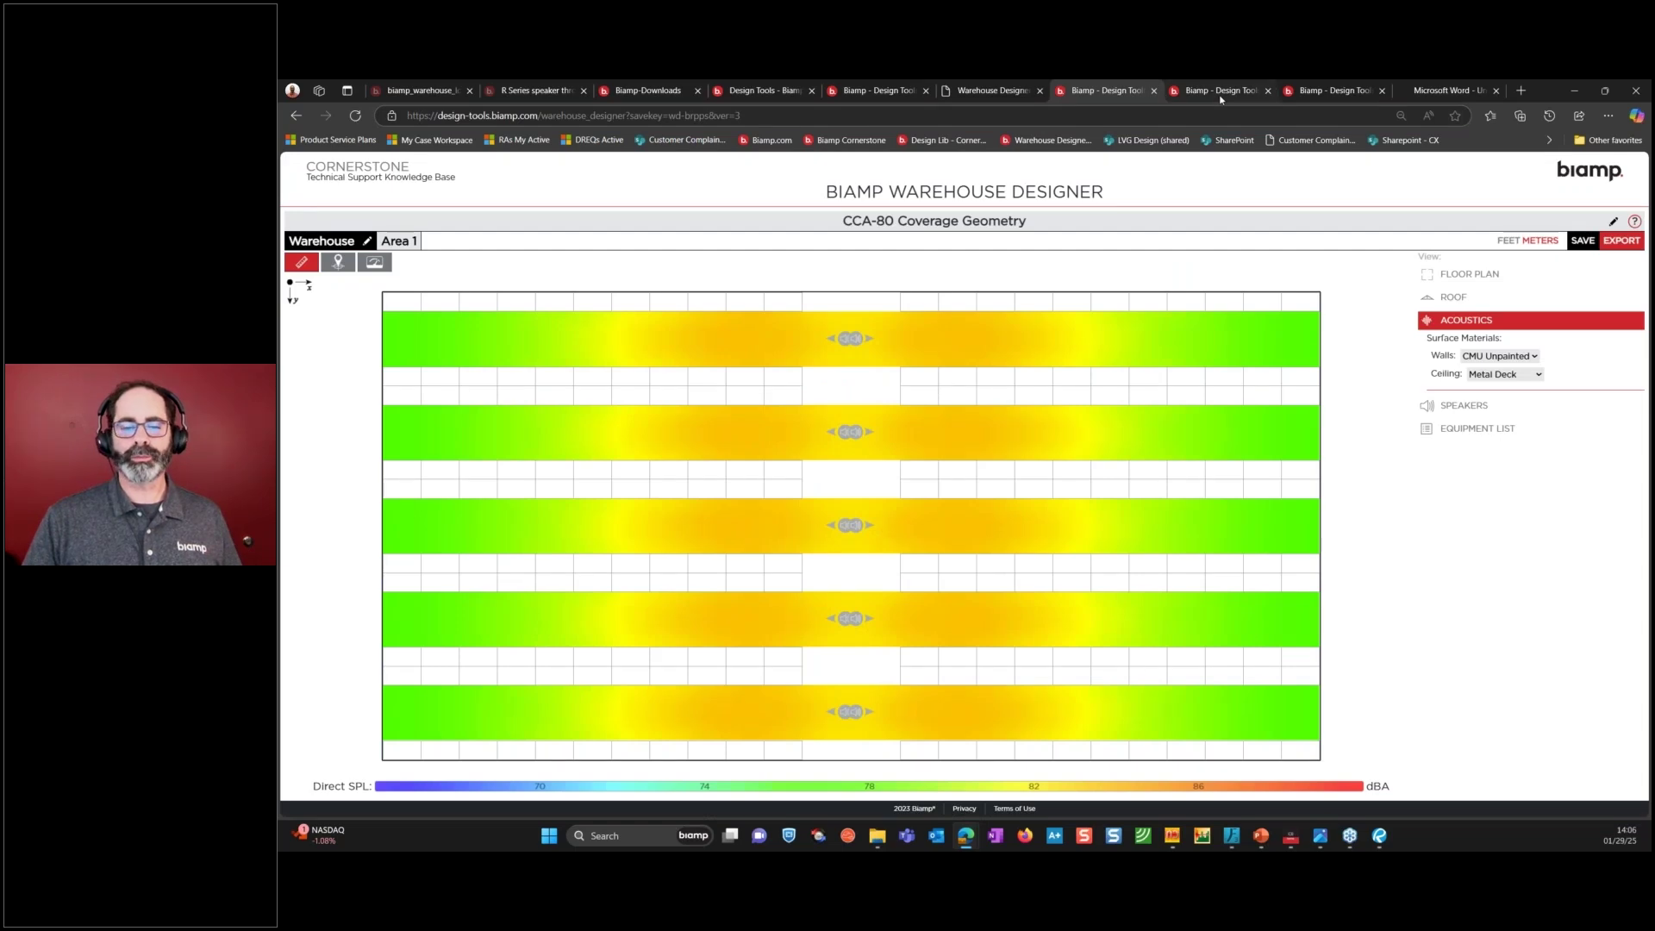
click(1290, 93)
click(1342, 96)
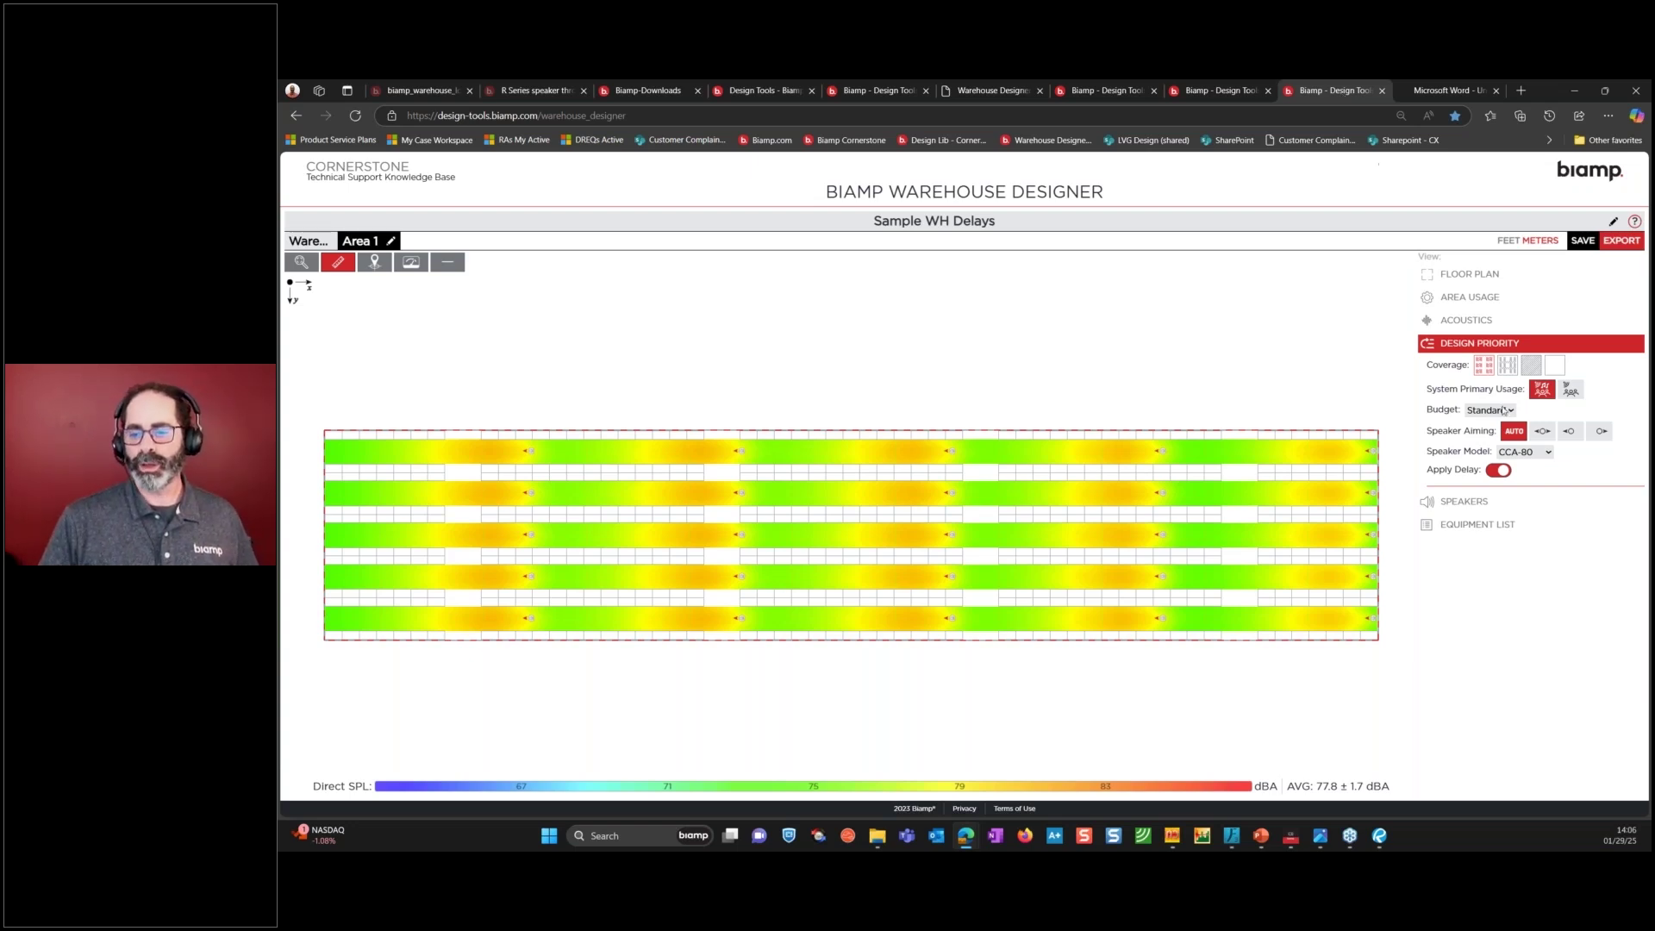
click(1542, 432)
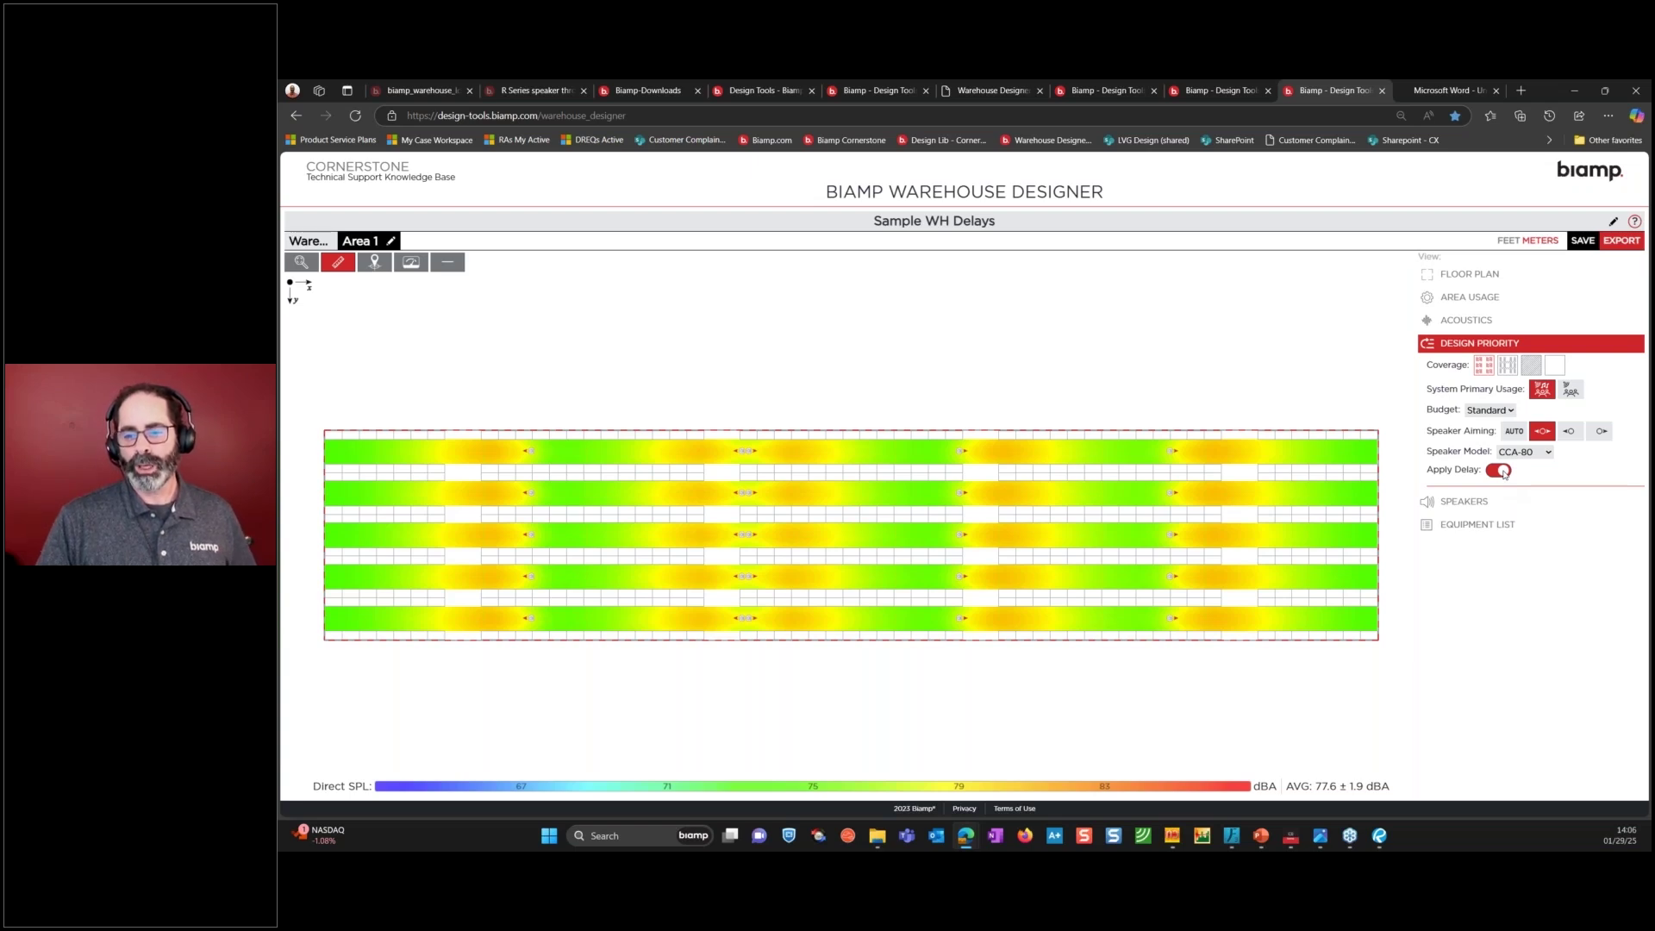
Inspect the positioning and delay details of the CCA-80 speakers along the uppermost aisle of Area 1.
click(410, 262)
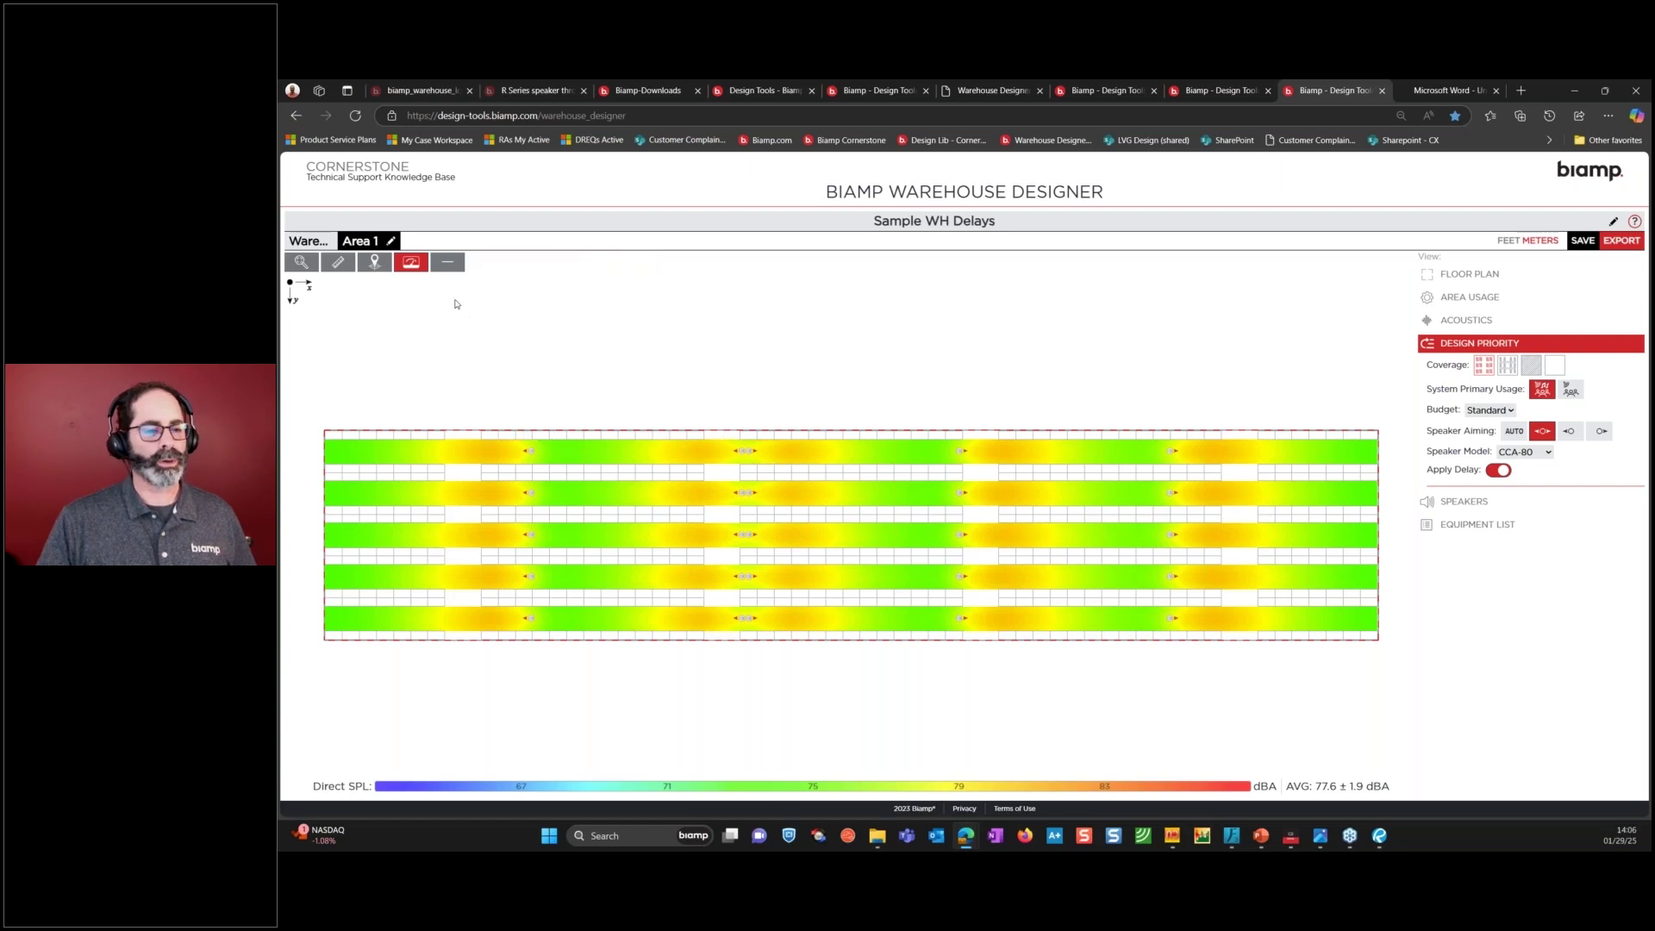
click(374, 264)
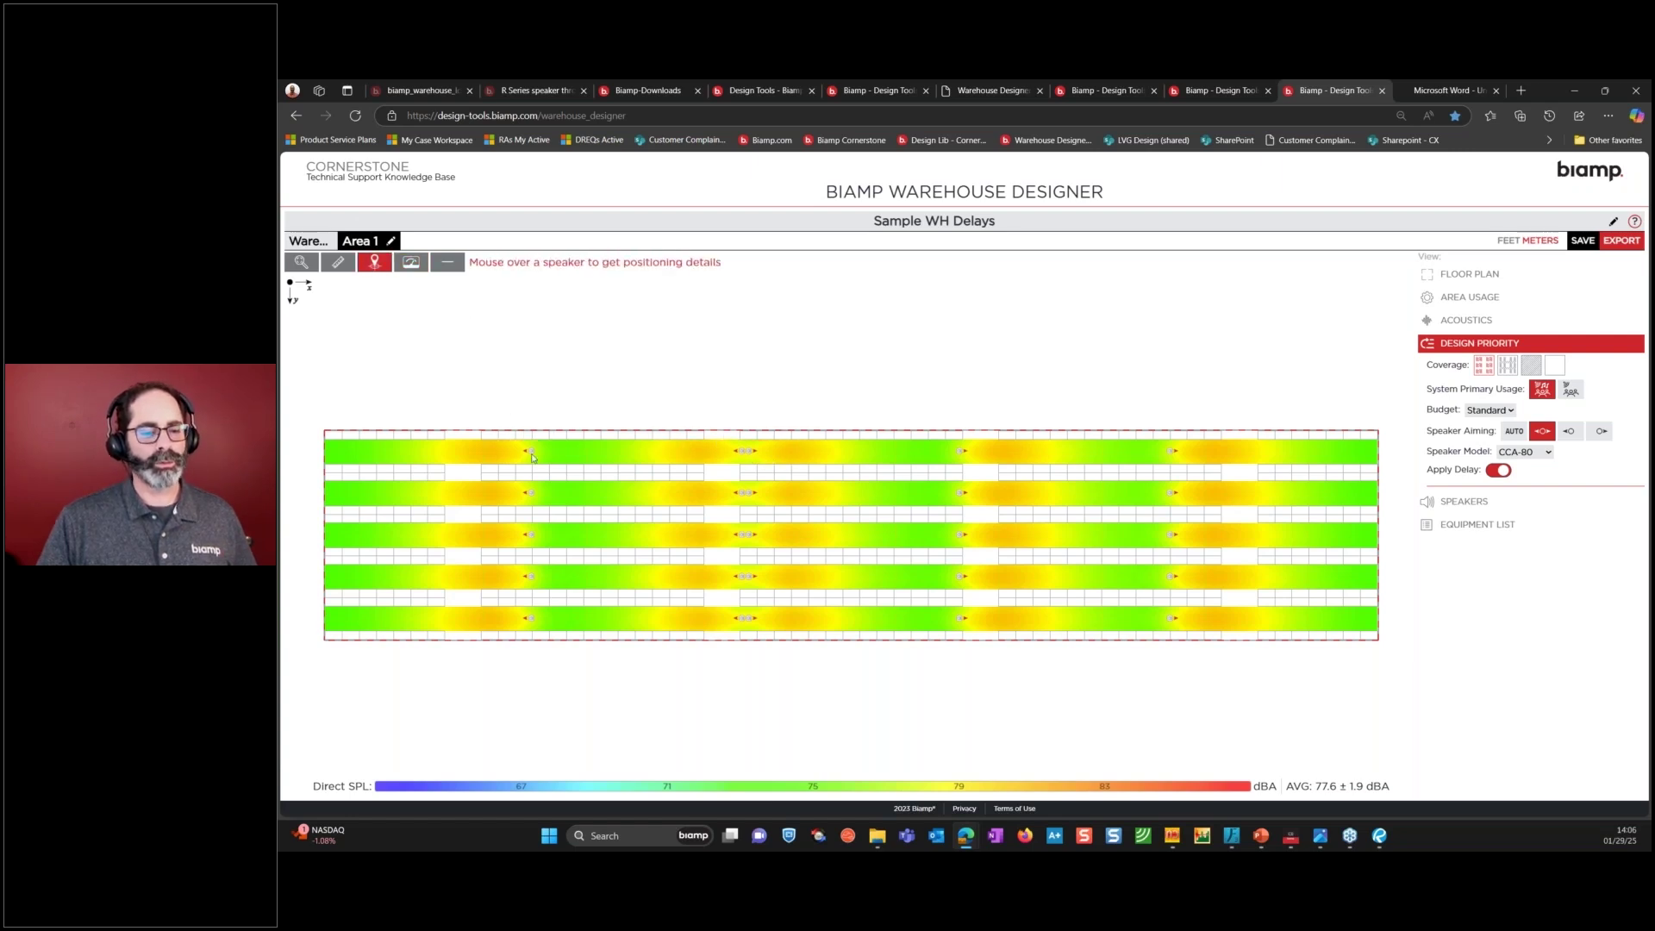
mouse_move(531, 455)
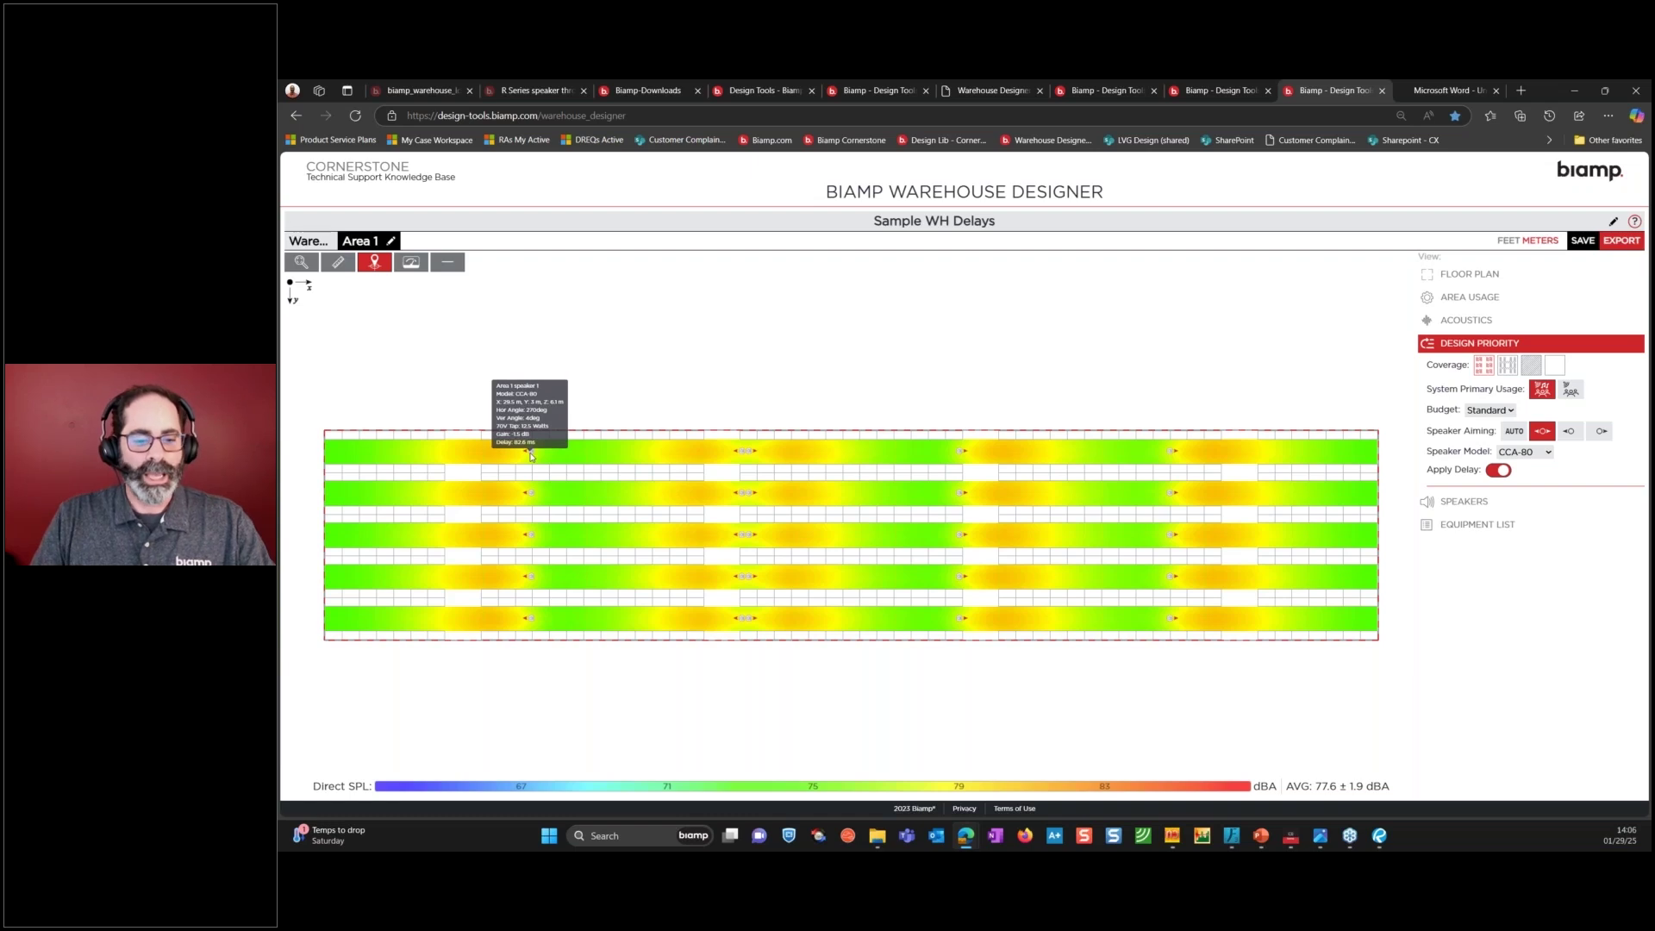
mouse_move(959, 454)
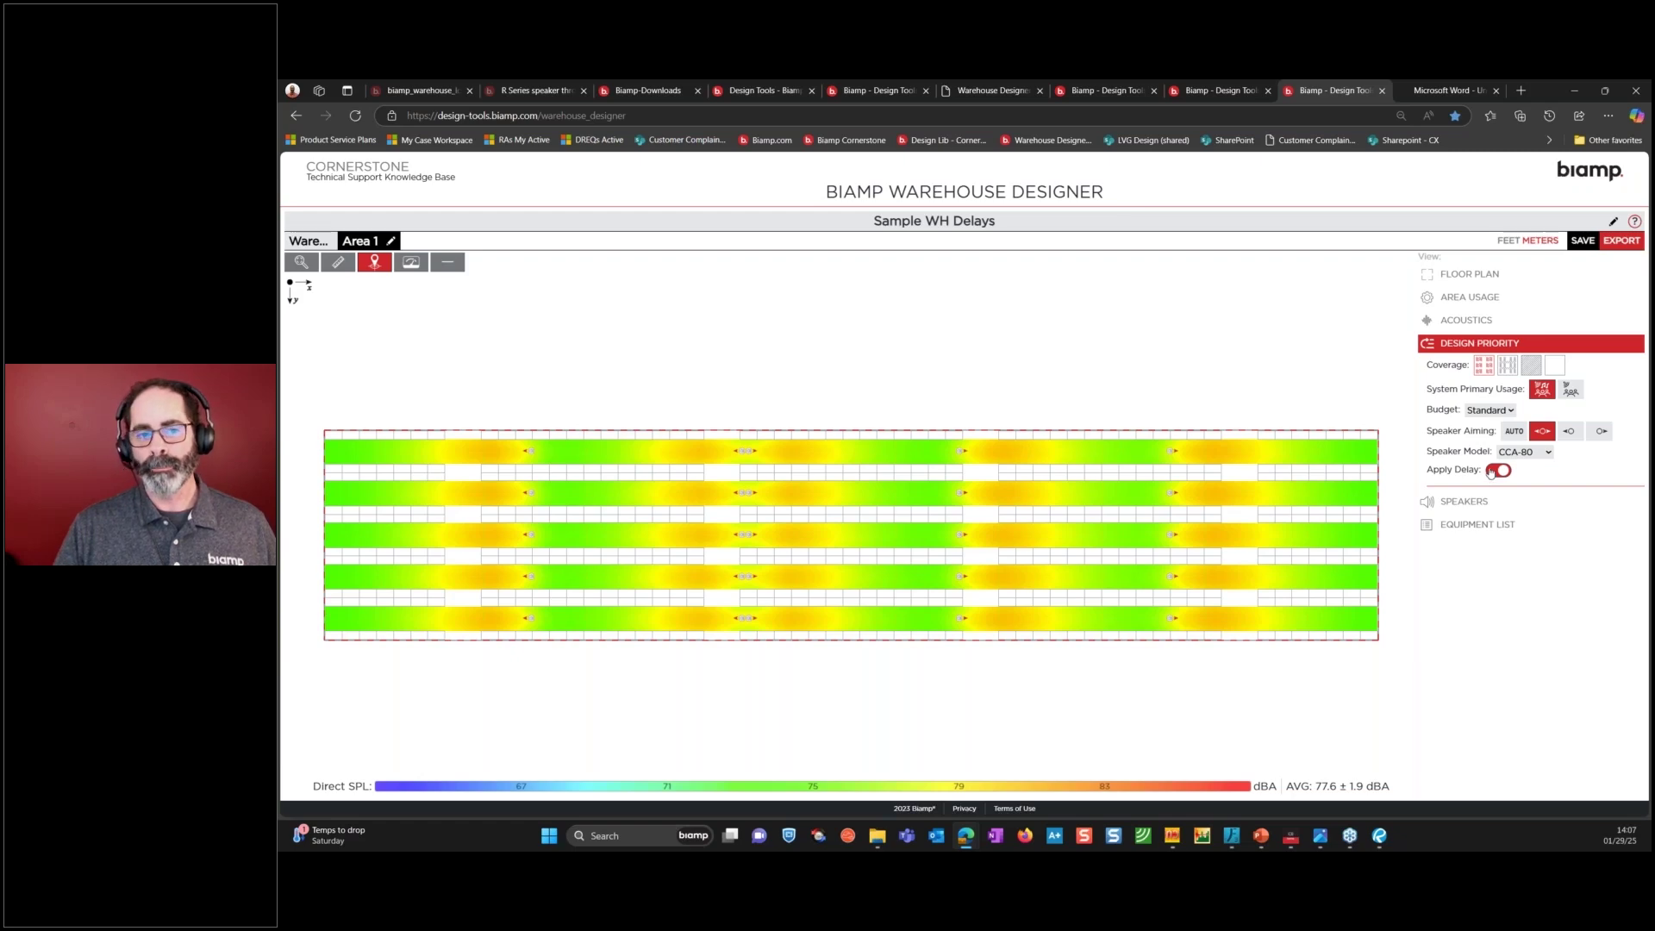
Save and export the Sample WH Delays project, and examine the Area 1 equipment list in its report.
click(1588, 244)
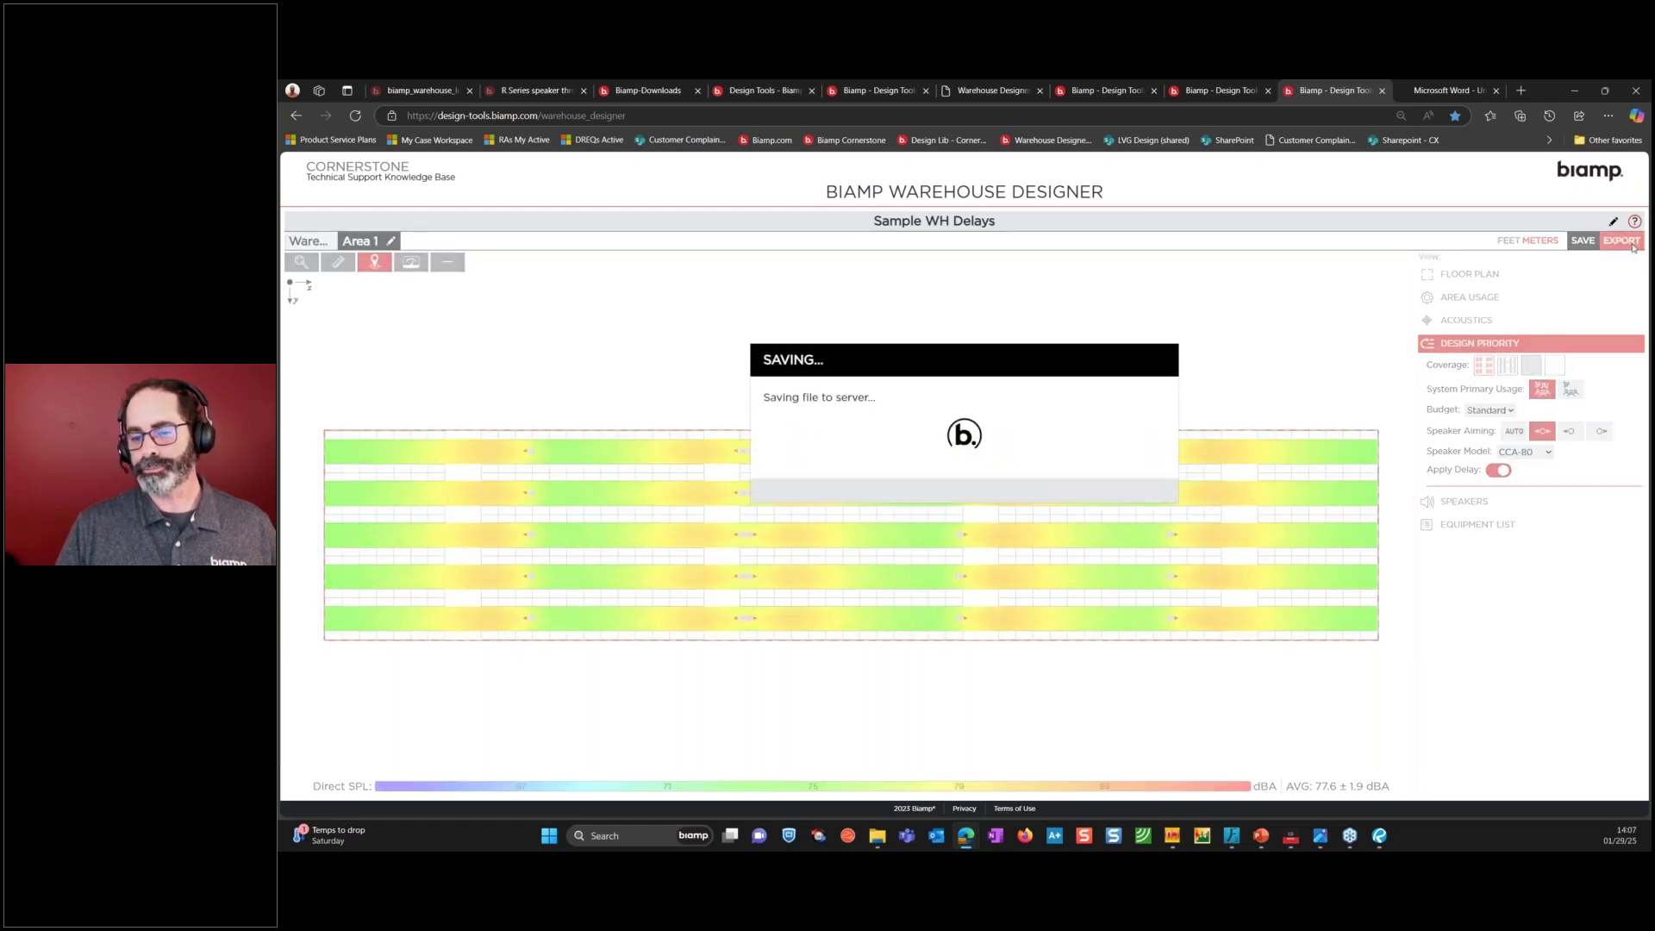
click(964, 455)
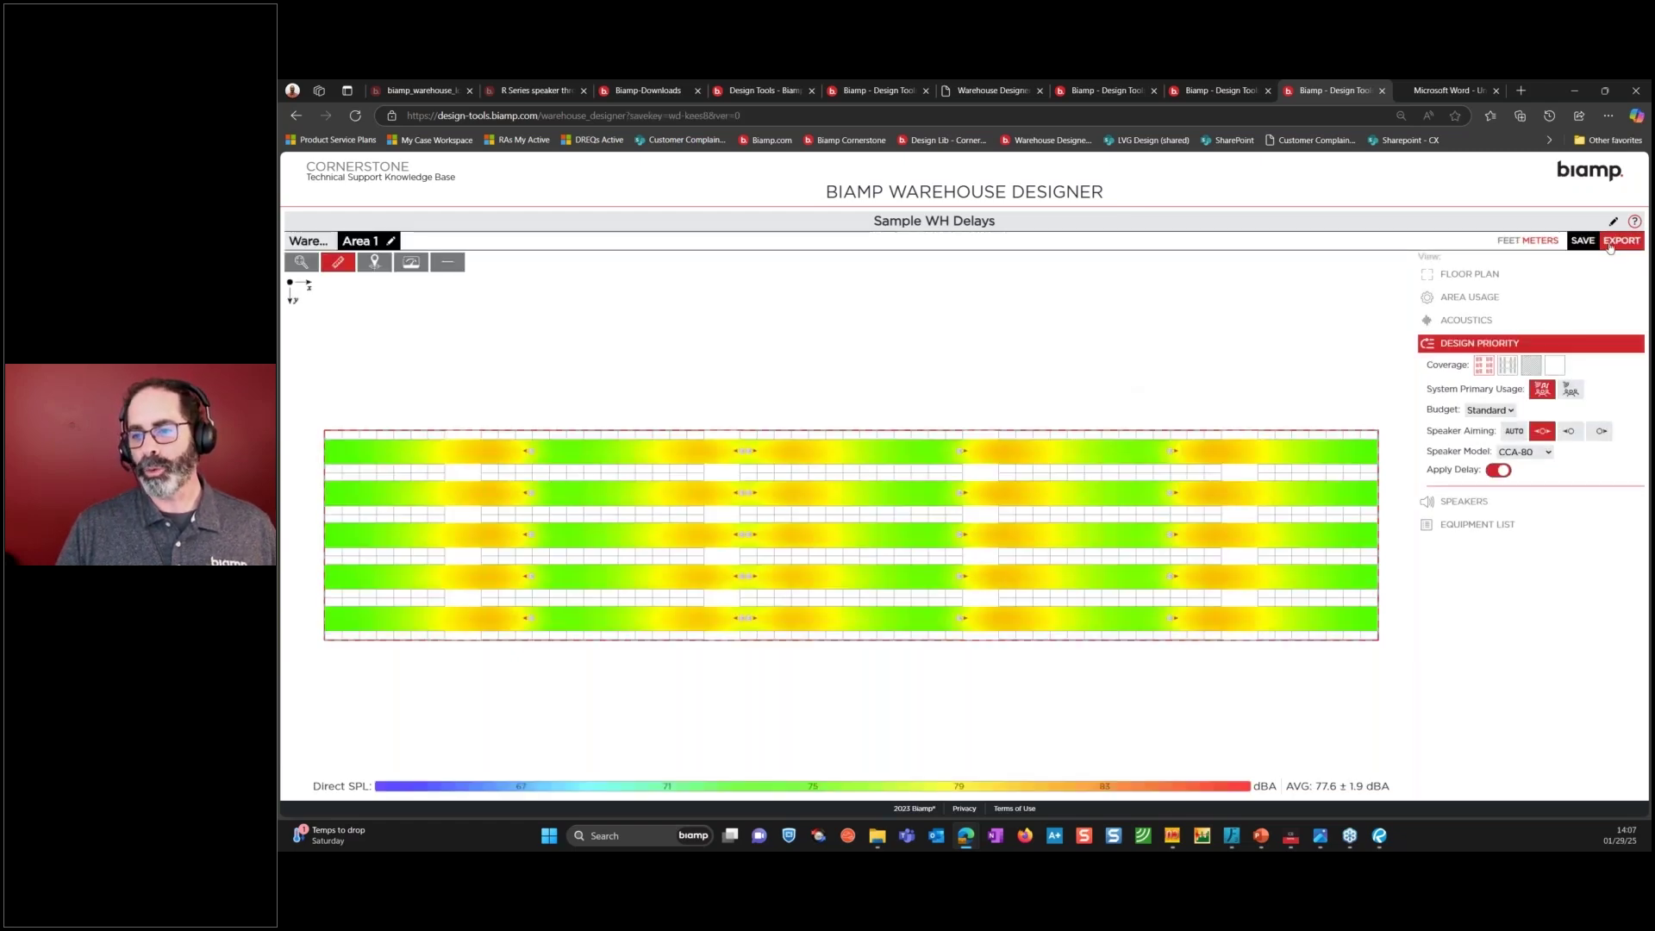
click(1609, 245)
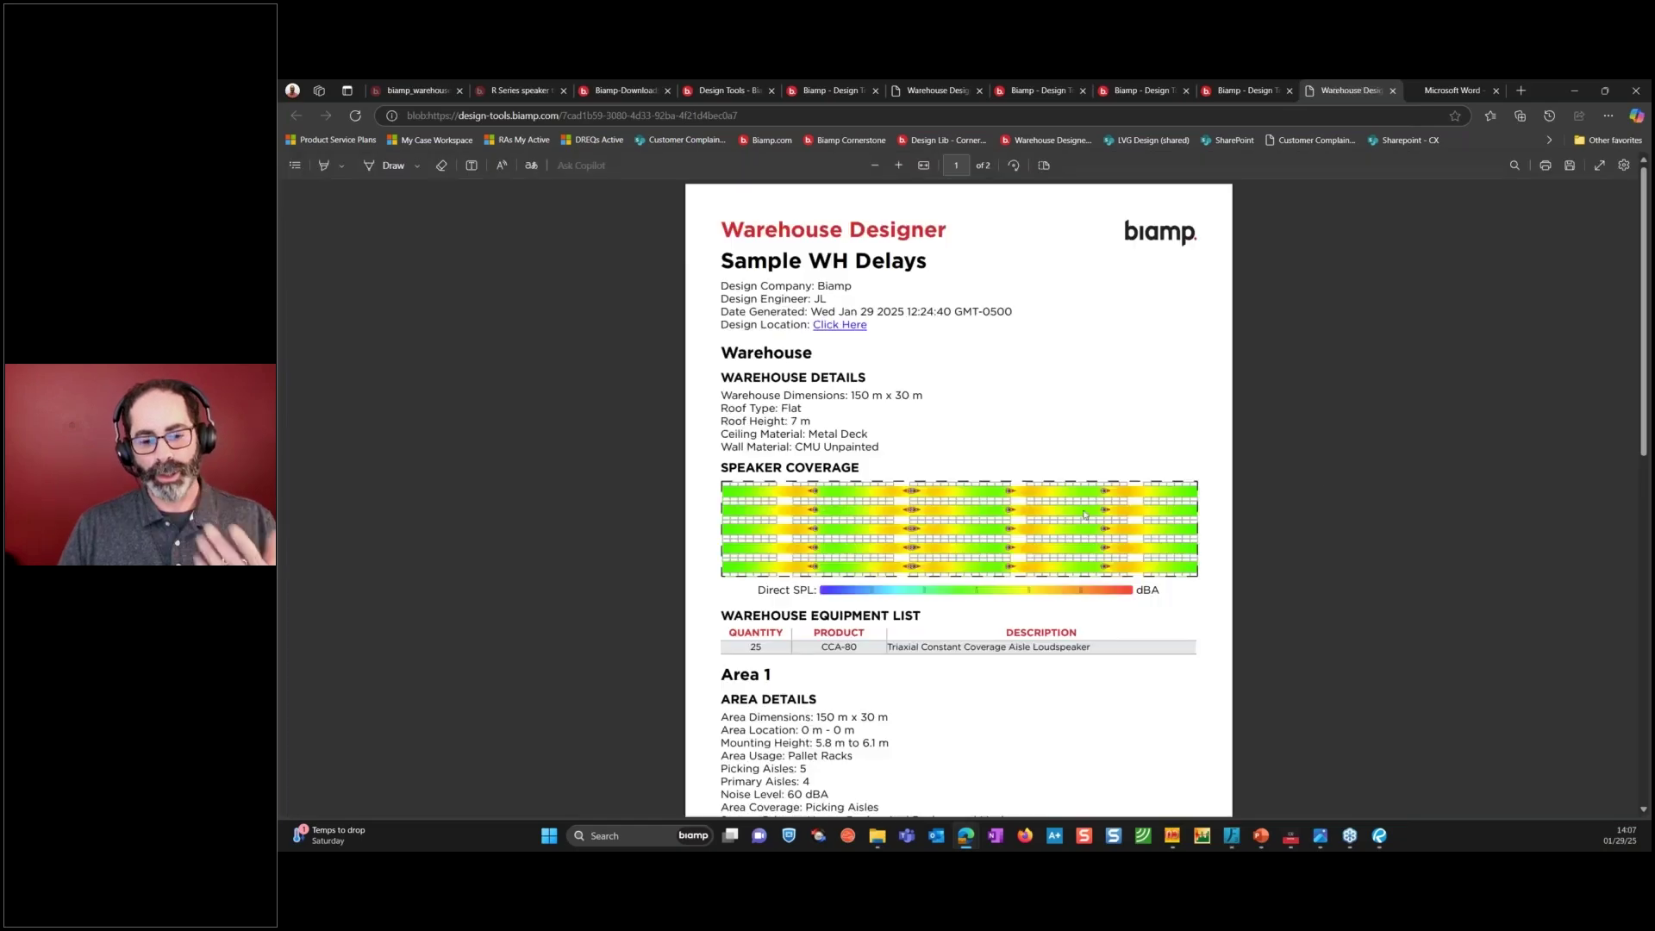
scroll(1073, 507, down, 7)
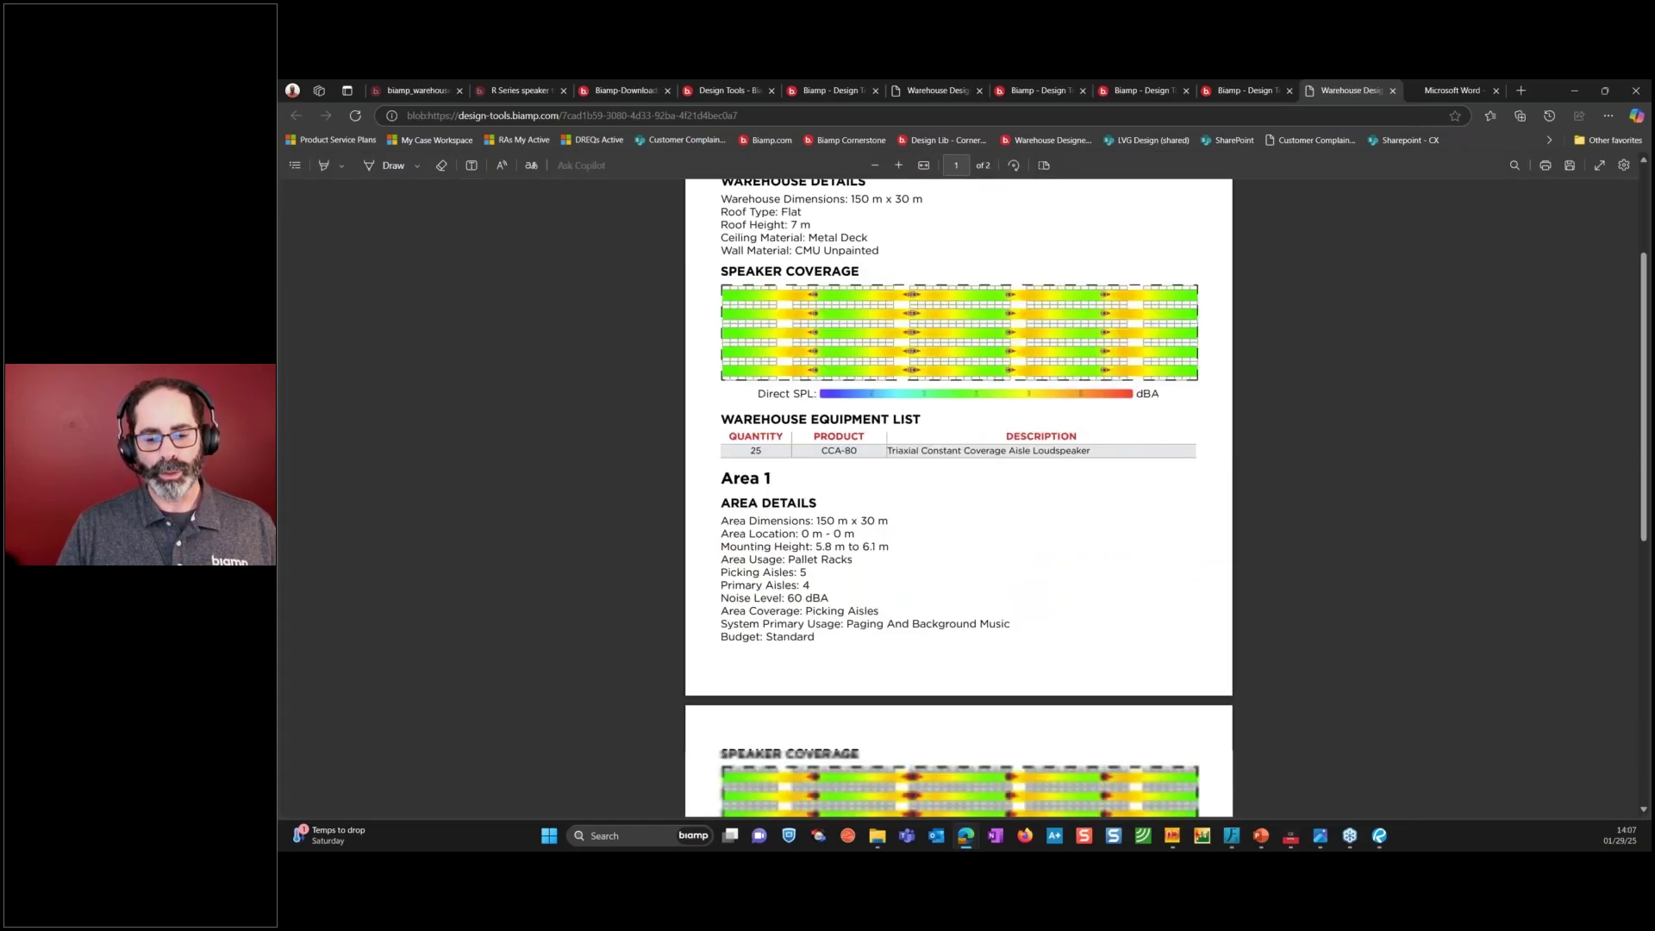
scroll(1121, 543, down, 1)
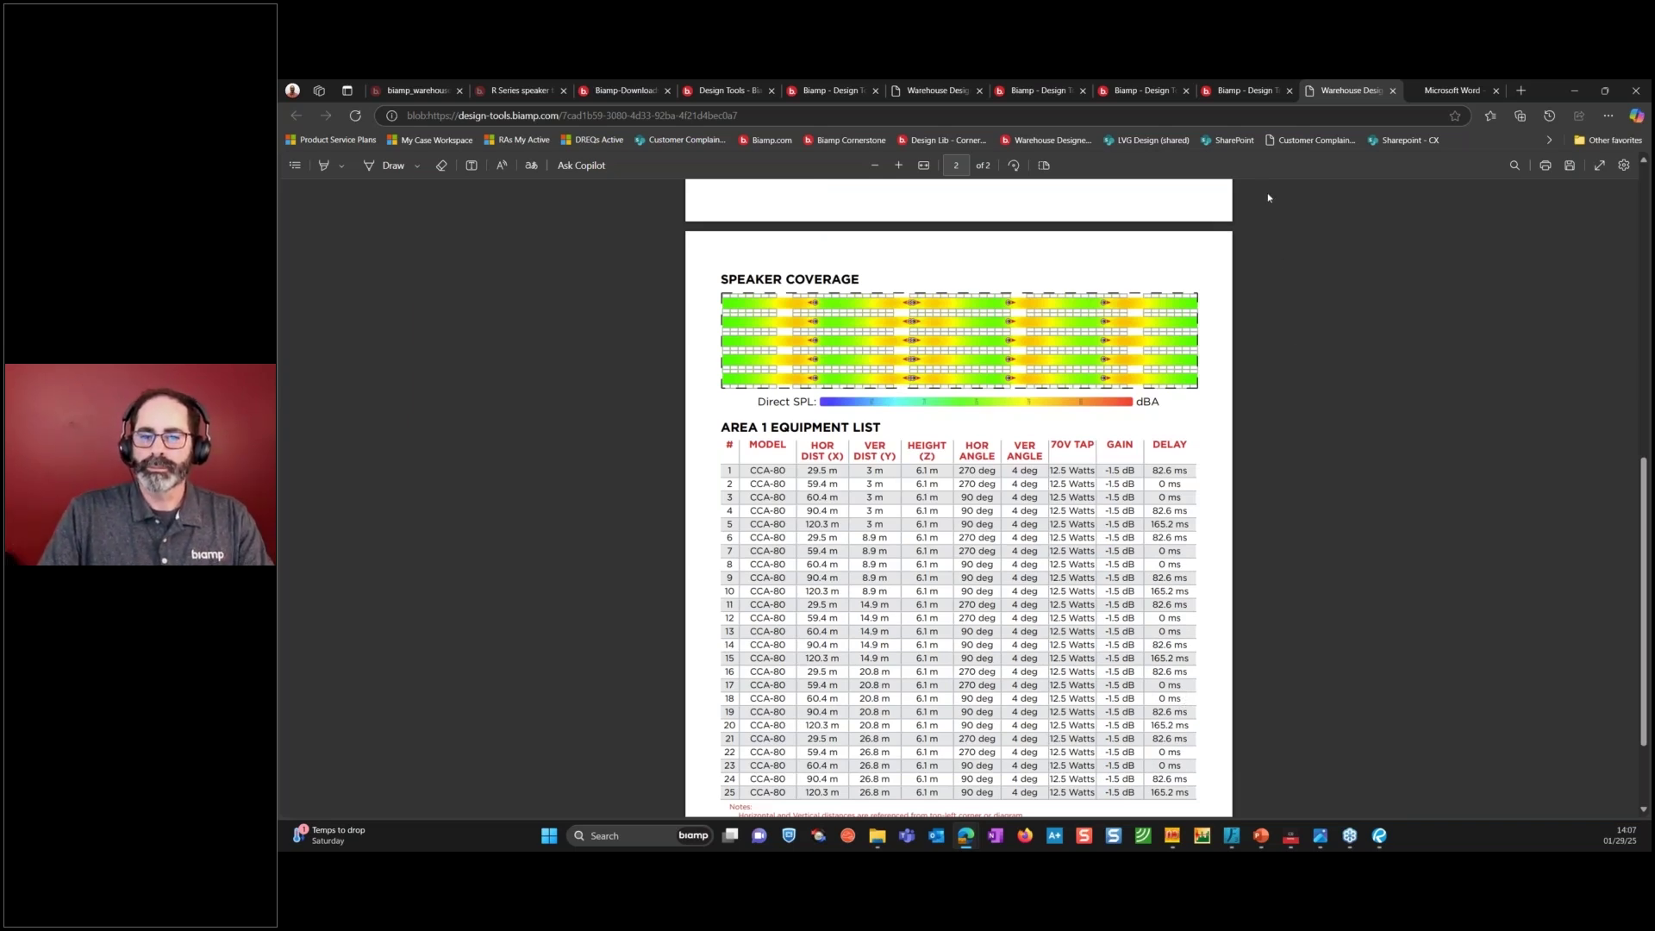
Return from the report to the Sample WH Delays design and view the warehouse-wide equipment list.
click(1248, 90)
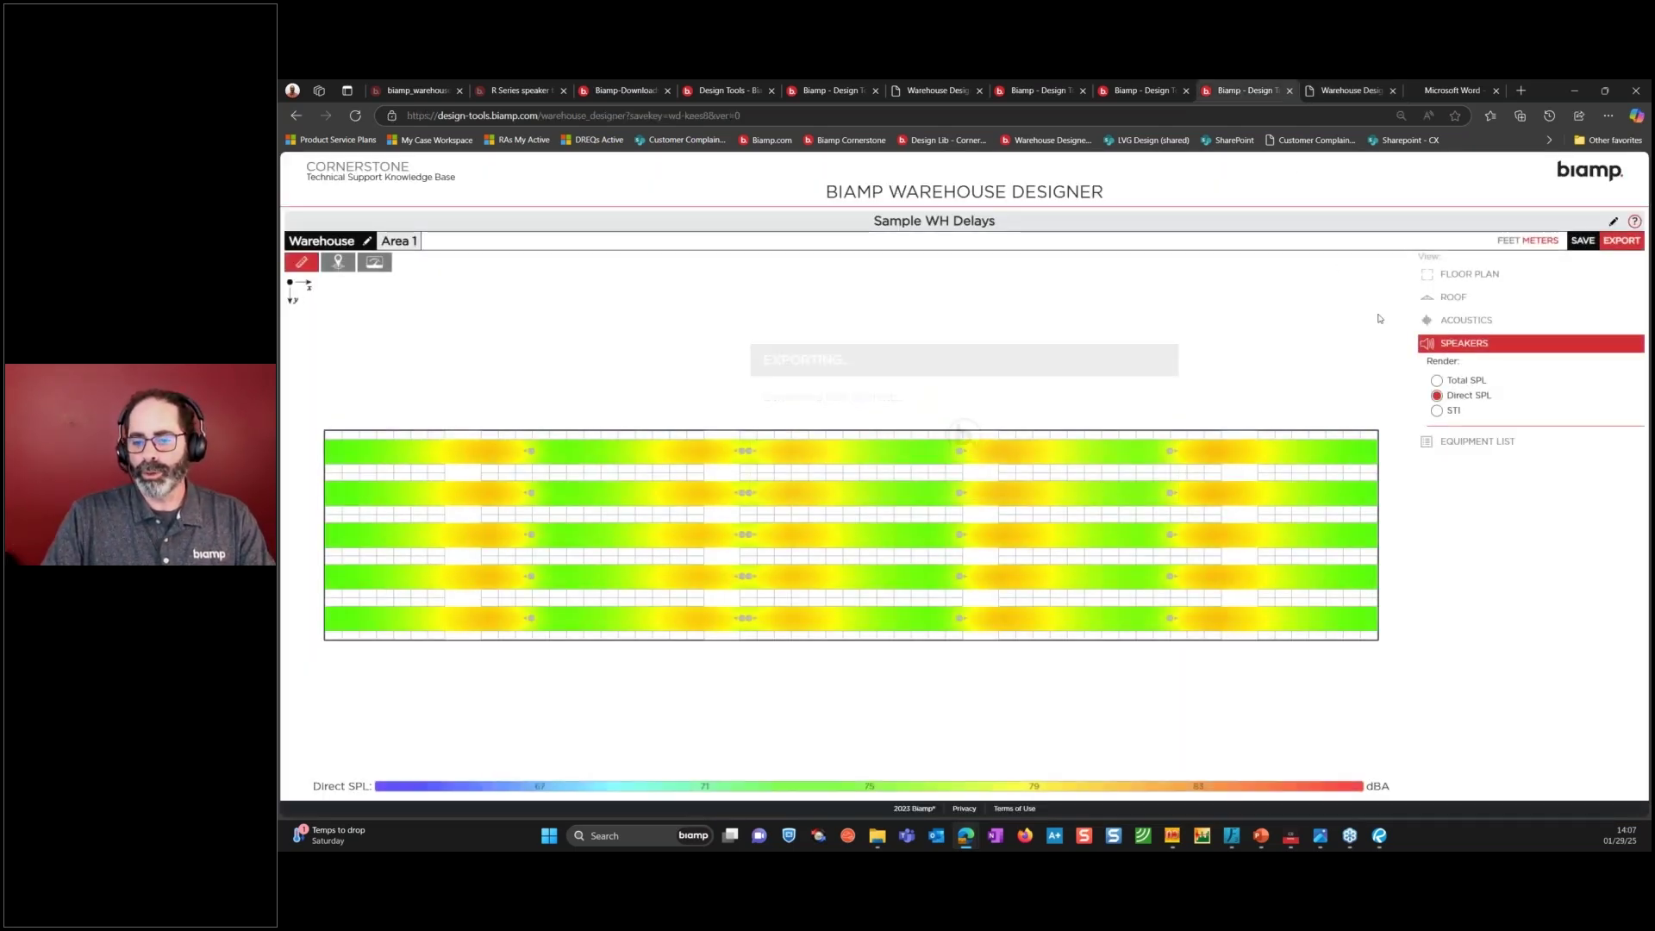
click(1453, 443)
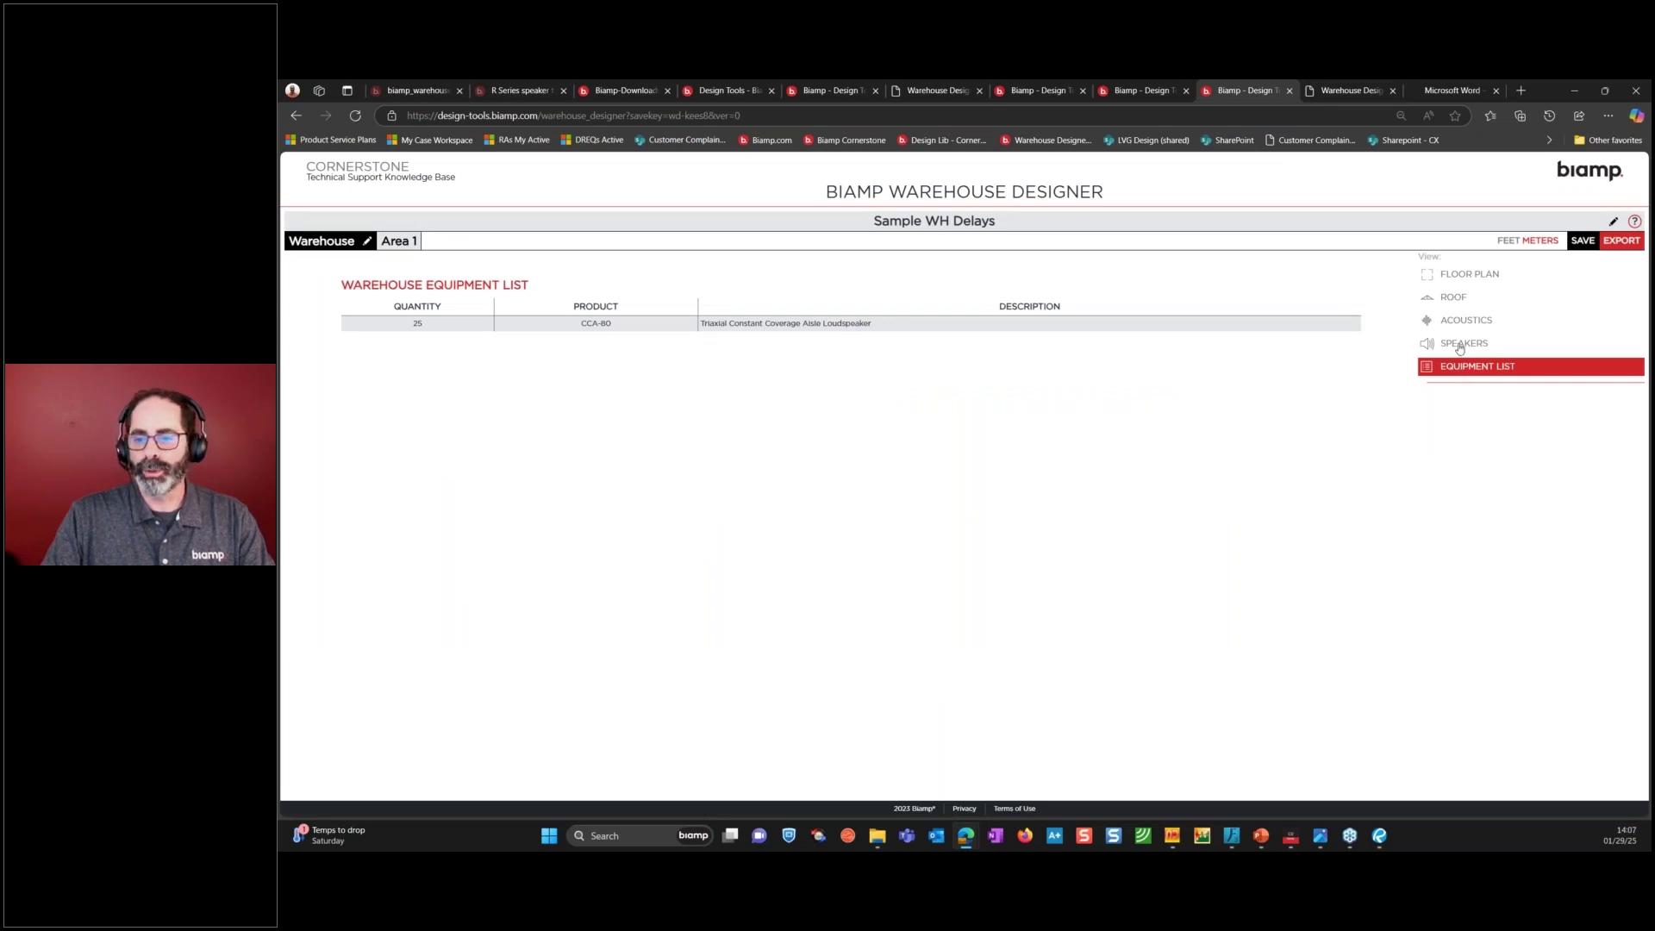
click(1460, 345)
click(1467, 441)
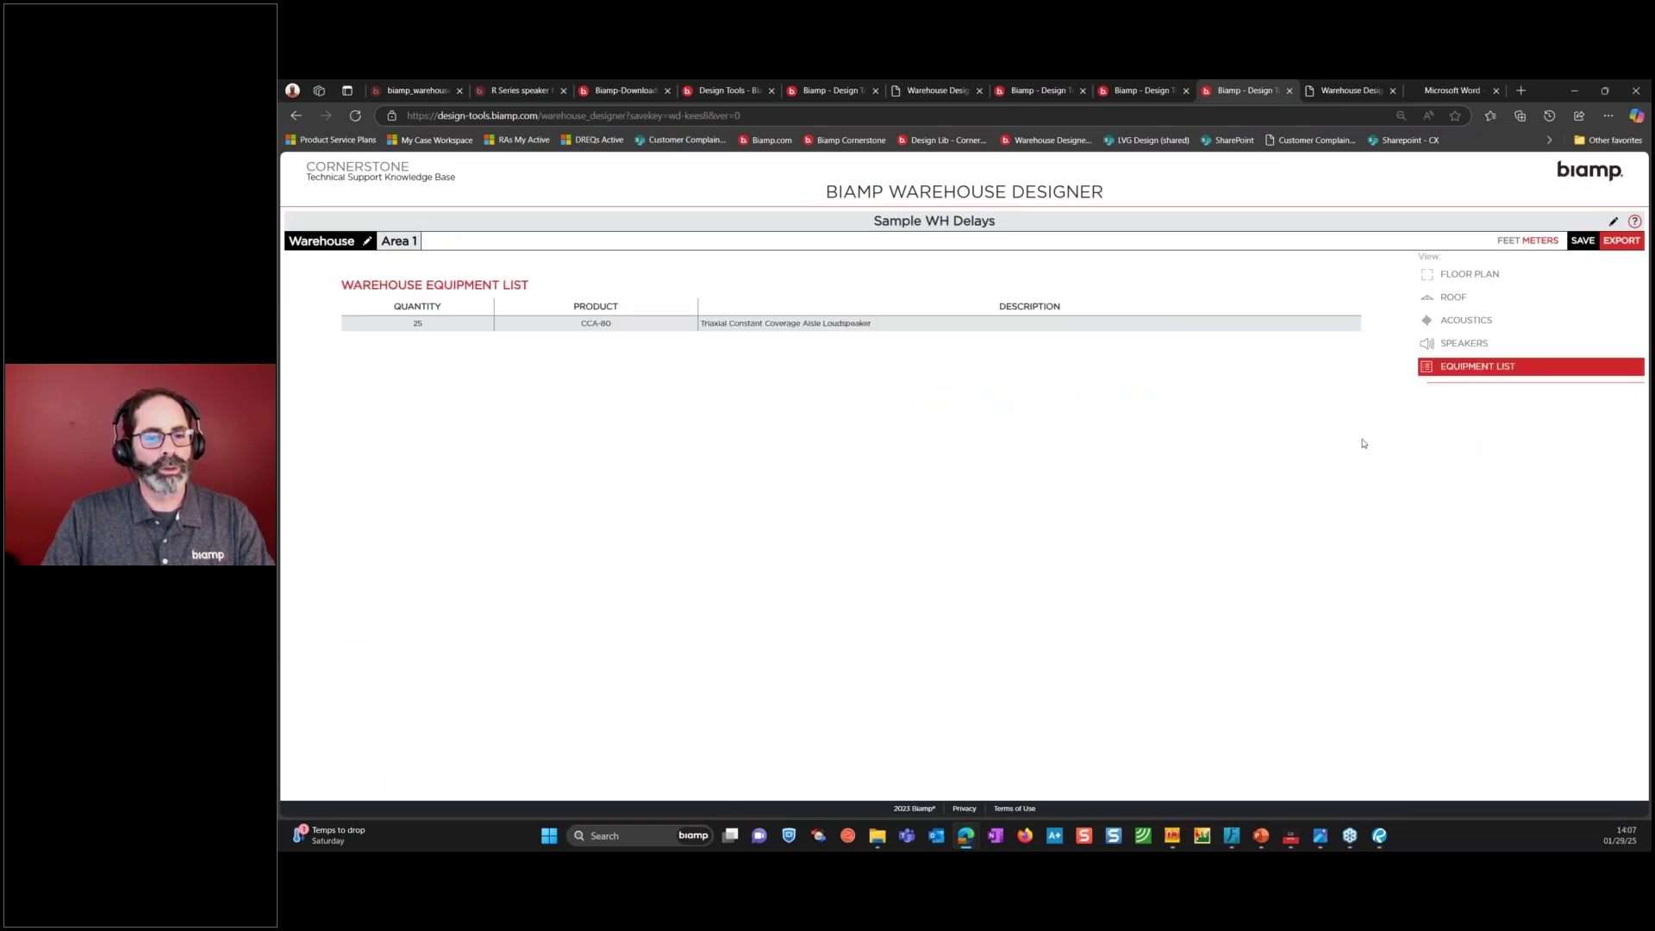
Show Area 1's equipment list as Positioning Detail and look through the loudspeaker positions, angles, taps, gains and delays.
click(403, 245)
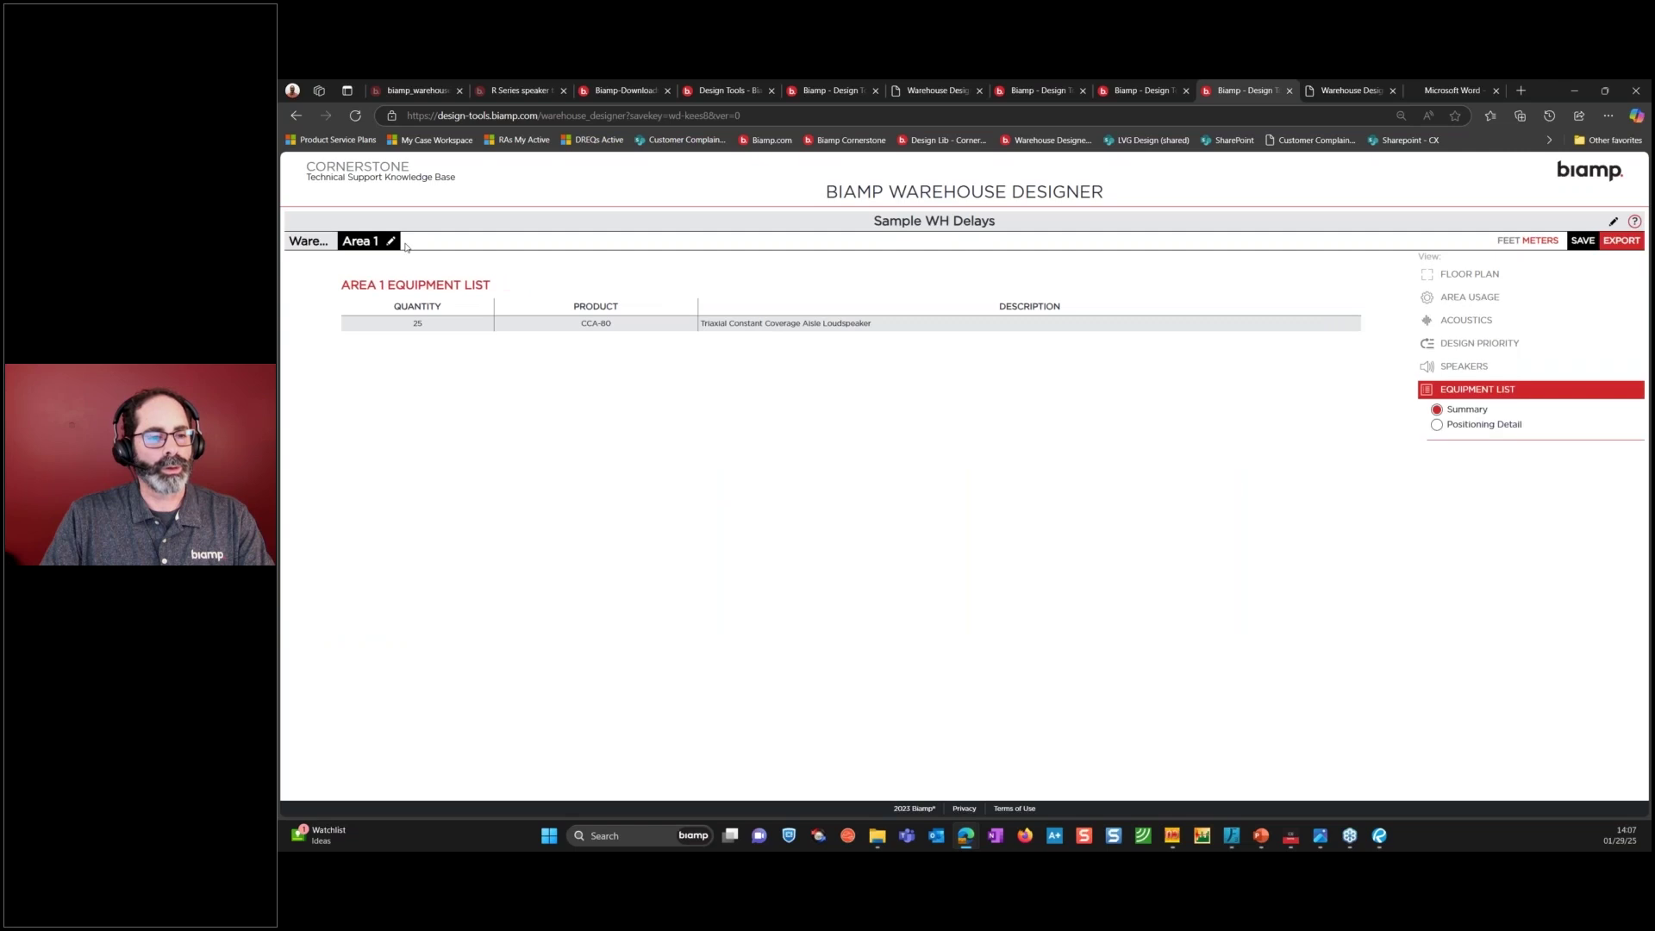
click(1481, 424)
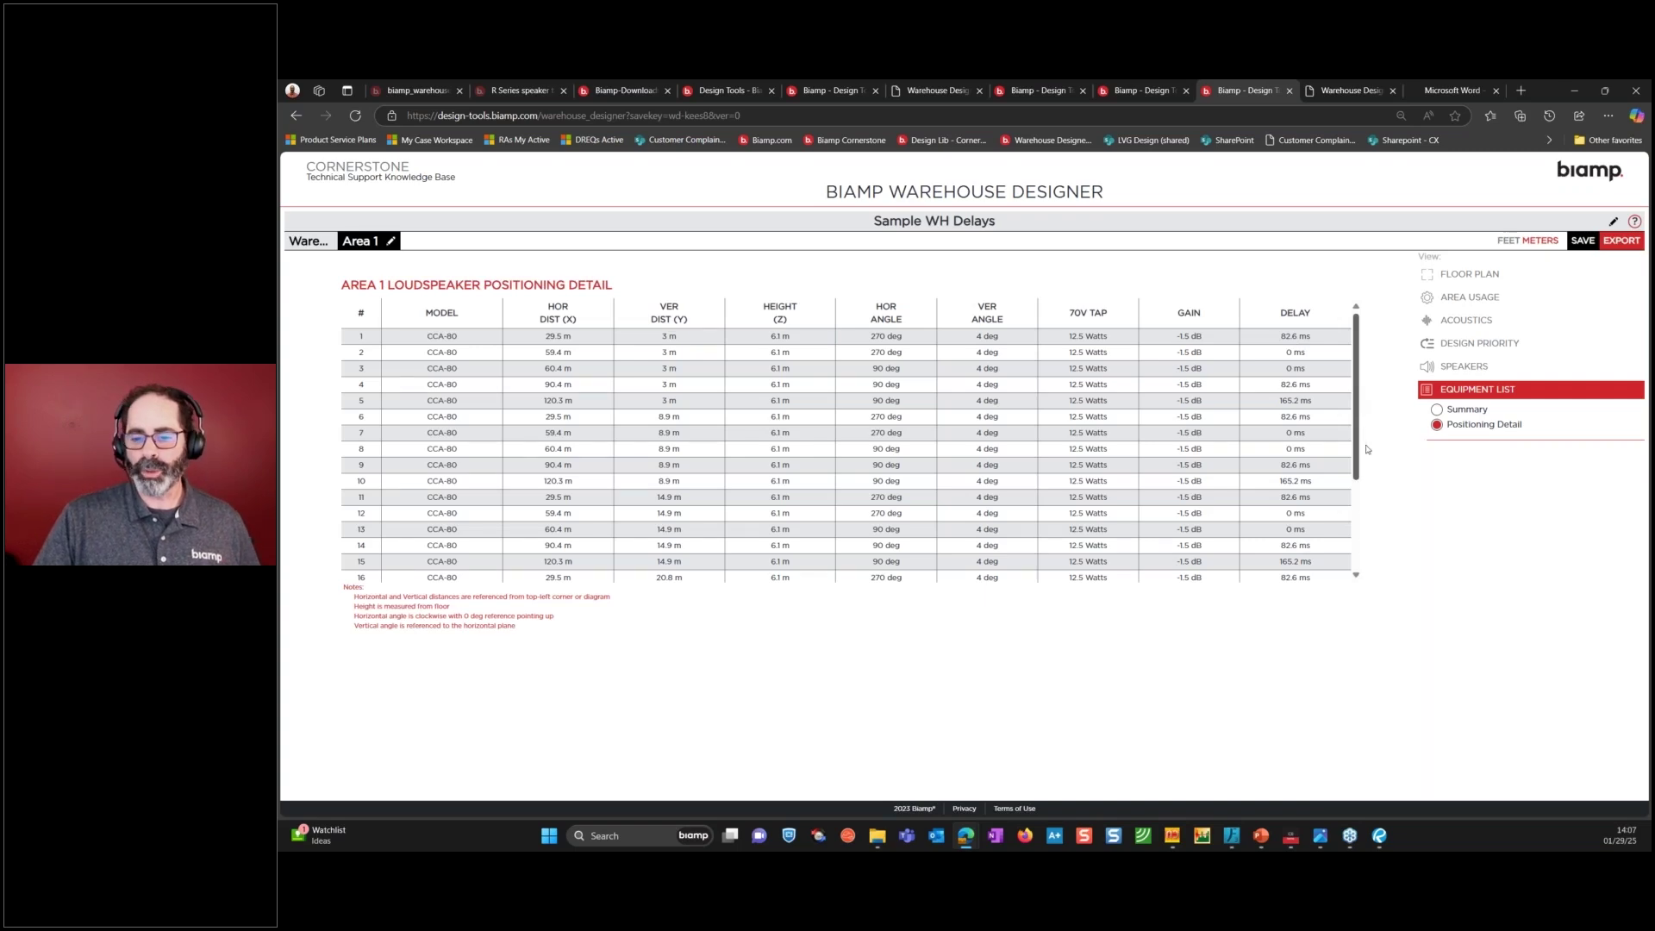
scroll(1361, 448, down, 1)
scroll(1371, 473, up, 2)
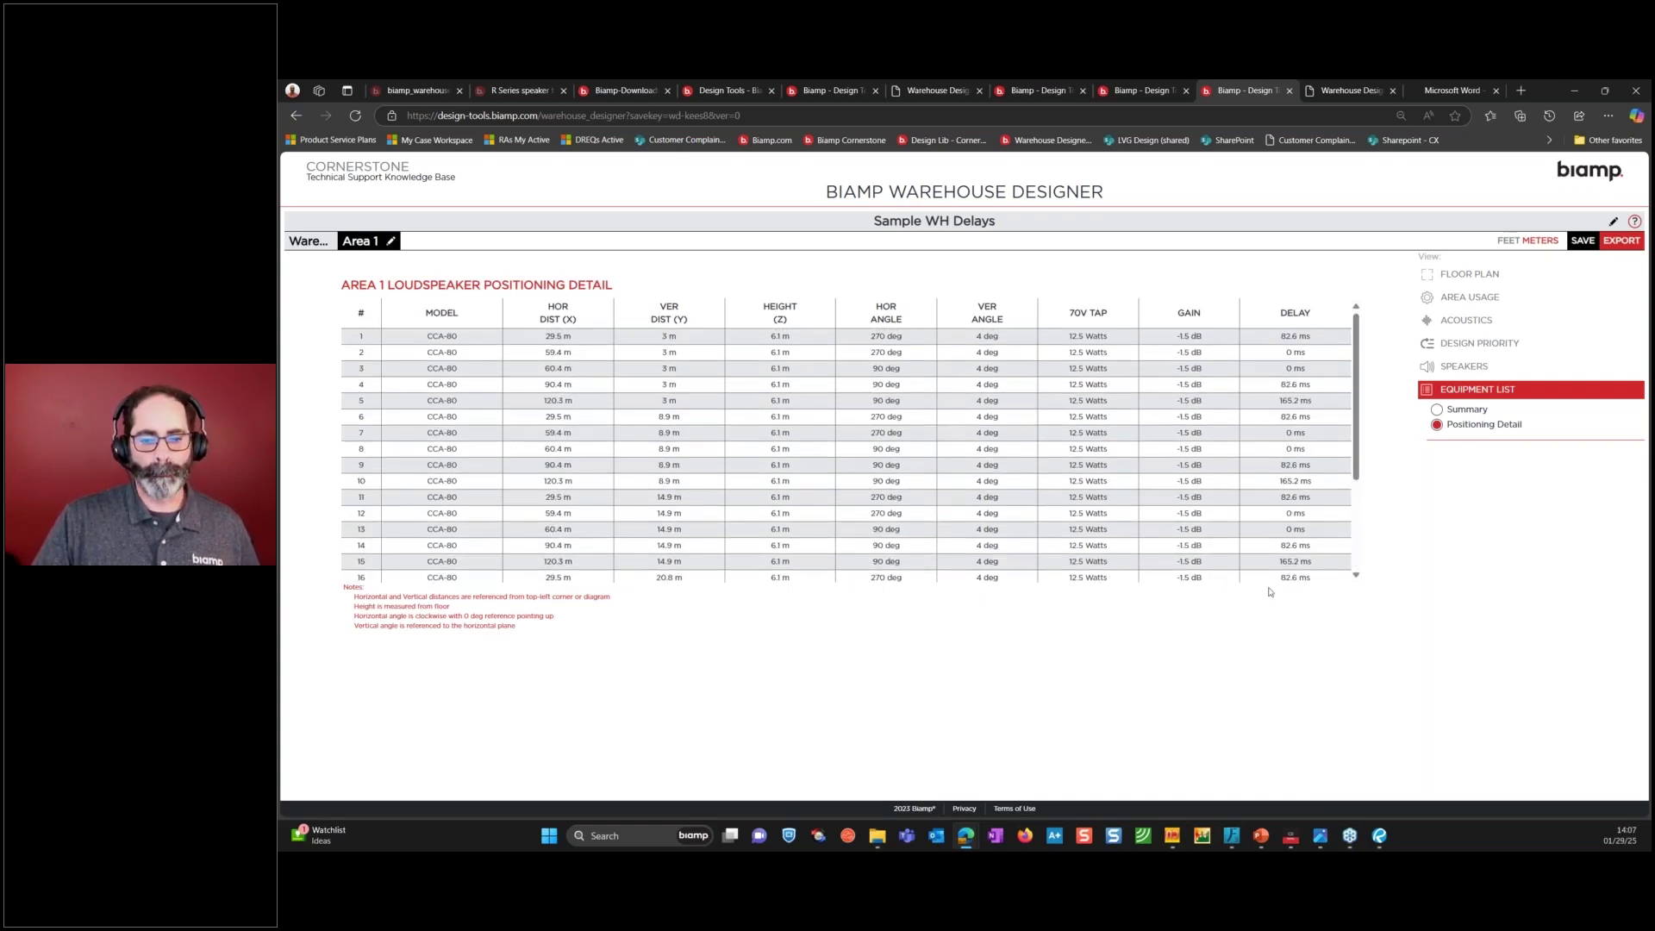